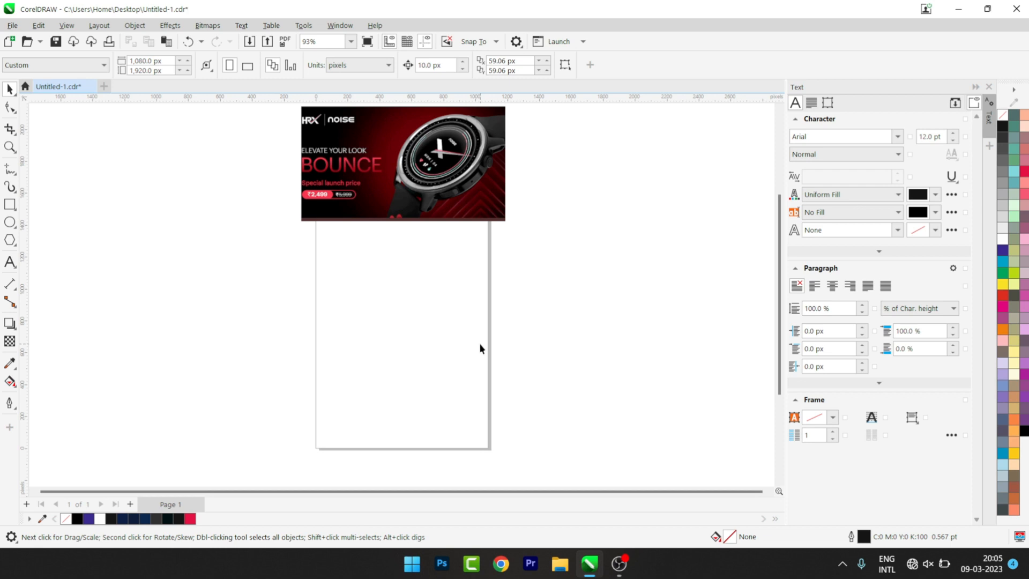
Examine the imported HRX Noise smartwatch banner up close, including its logos, headline, price text and background gradient
{"action": "key", "text": "F4"}
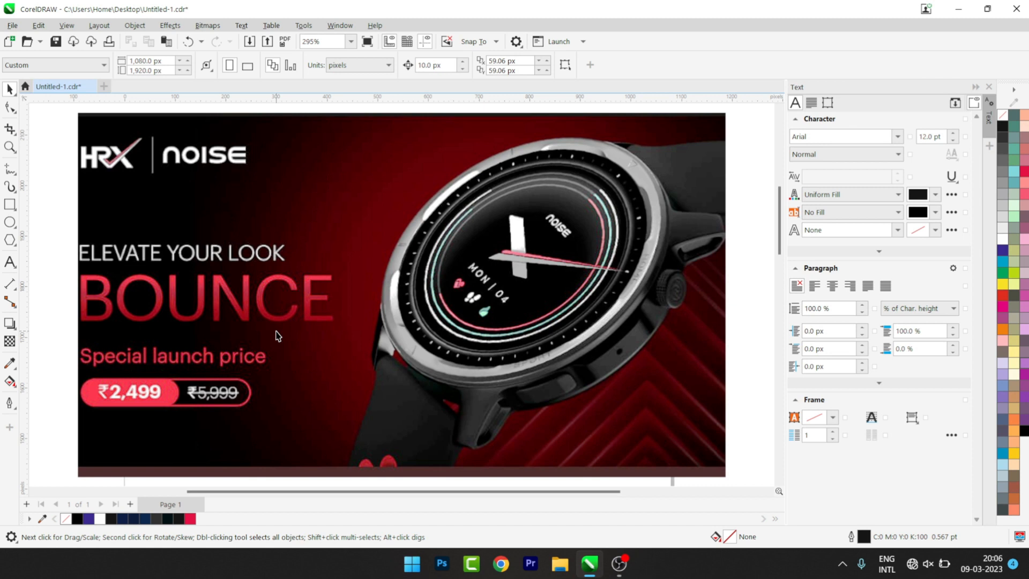
{"action": "scroll", "coordinate": [274, 336], "scroll_direction": "down", "scroll_amount": 1}
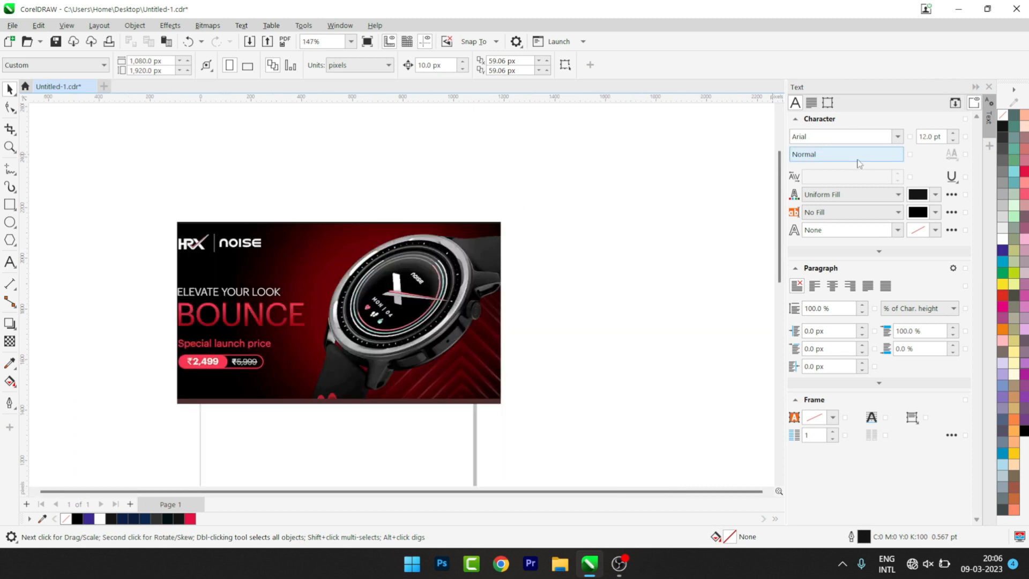
{"action": "left_click_drag", "start_coordinate": [780, 156], "coordinate": [779, 189]}
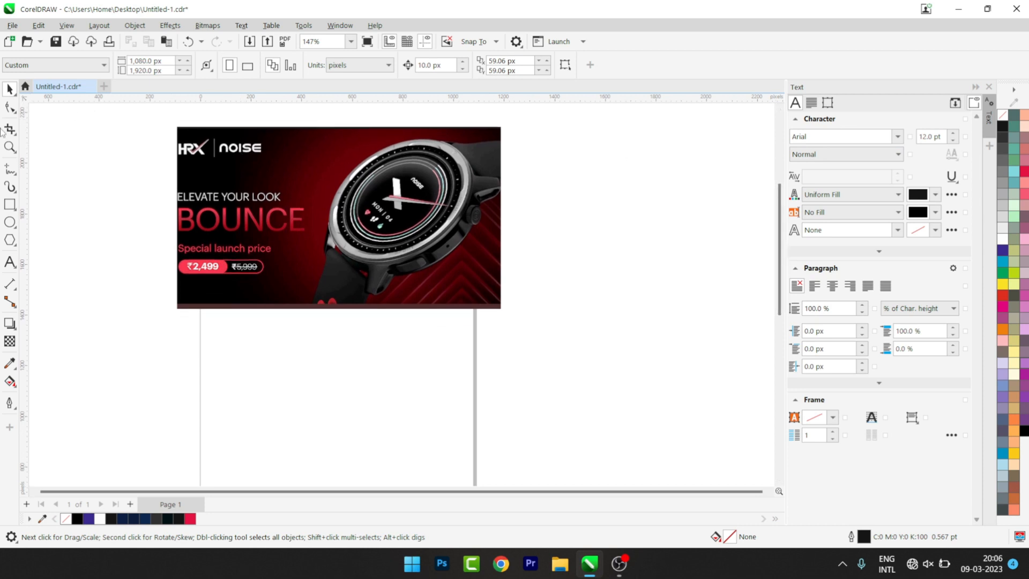
{"action": "left_click", "coordinate": [302, 145]}
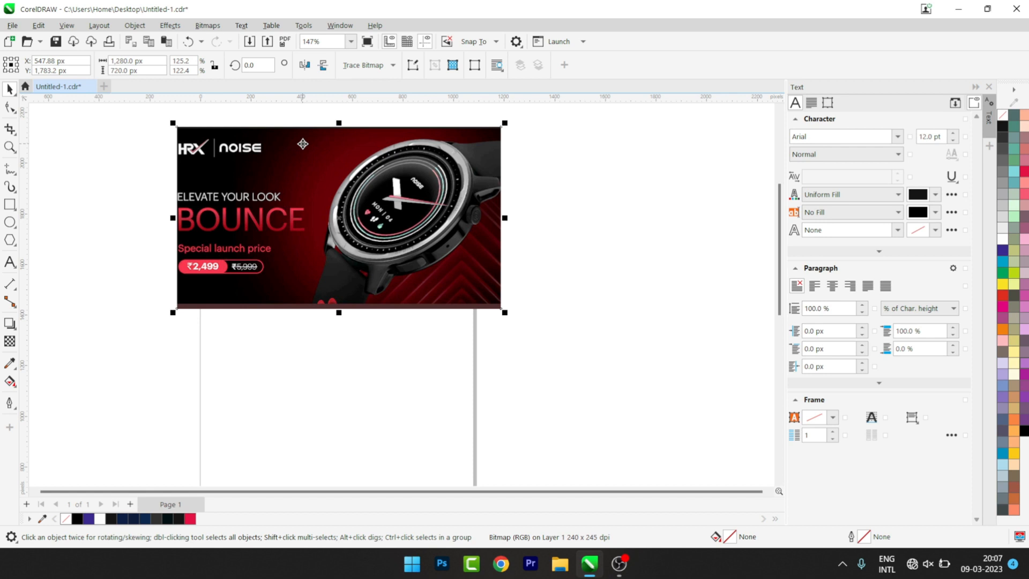
{"action": "scroll", "coordinate": [302, 144], "scroll_direction": "up", "scroll_amount": 3}
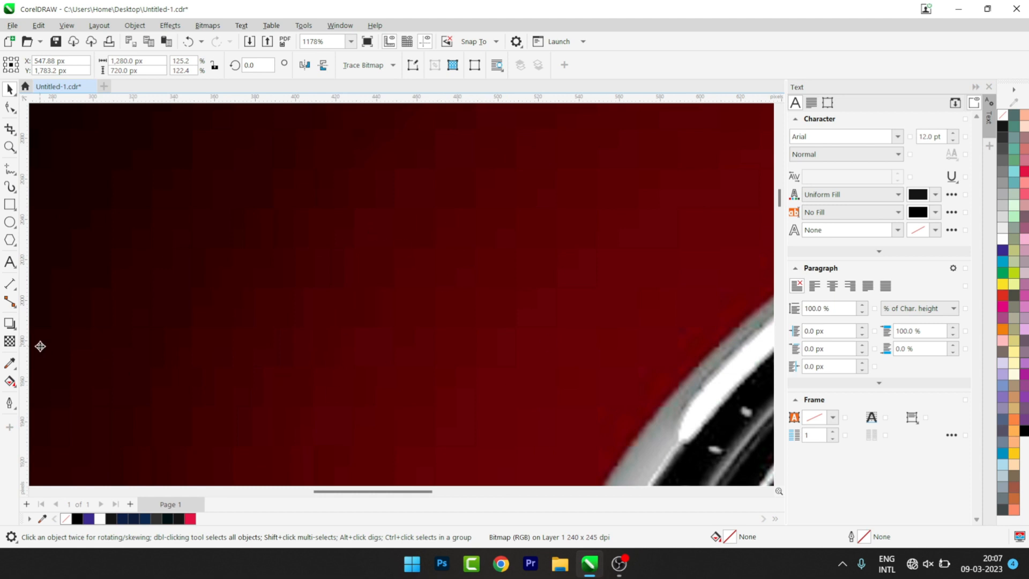
{"action": "left_click", "coordinate": [11, 170]}
{"action": "key", "text": "space"}
{"action": "scroll", "coordinate": [434, 311], "scroll_direction": "down", "scroll_amount": 5}
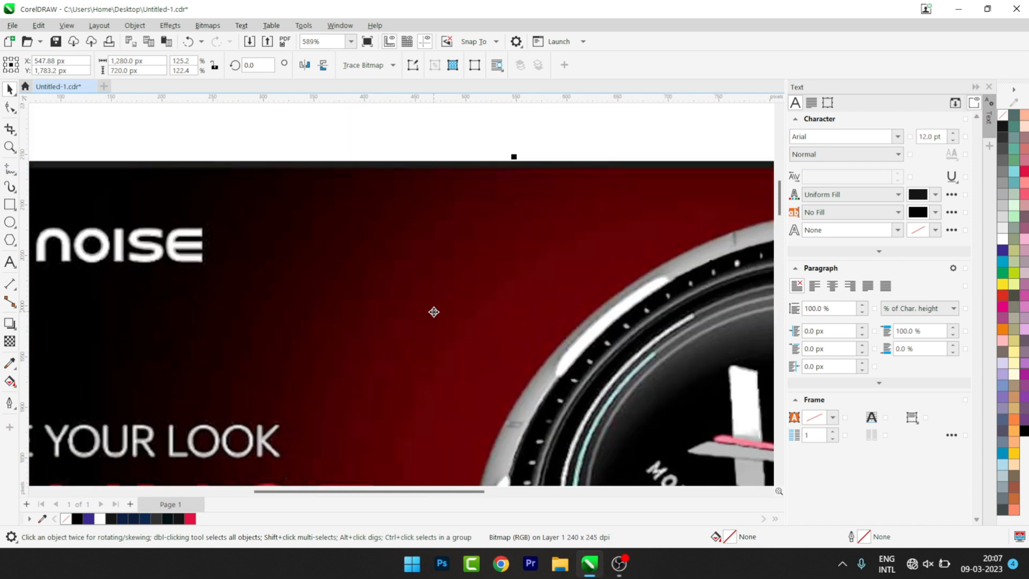
{"action": "scroll", "coordinate": [434, 311], "scroll_direction": "down", "scroll_amount": 1}
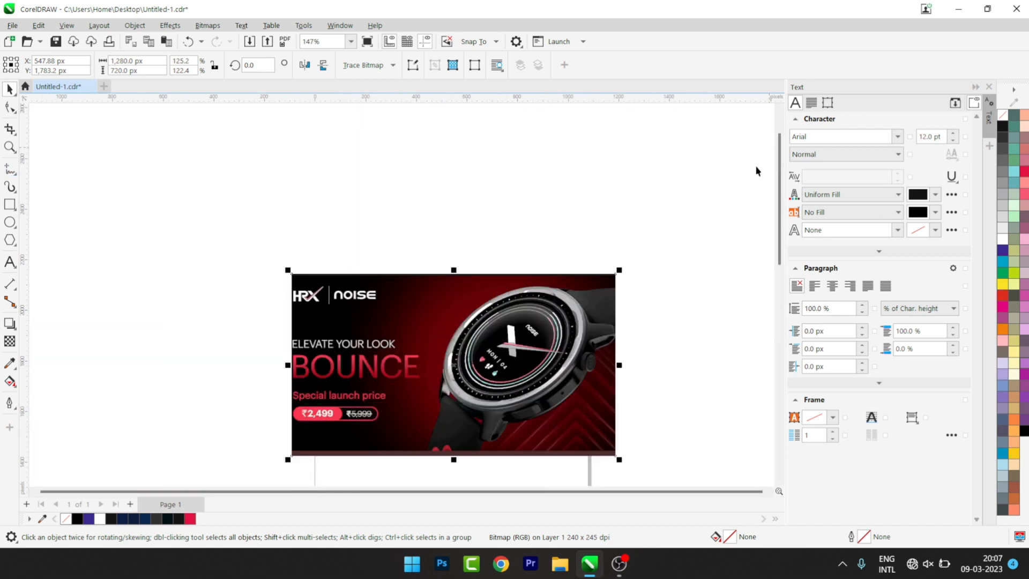
{"action": "left_click_drag", "start_coordinate": [778, 160], "coordinate": [765, 199]}
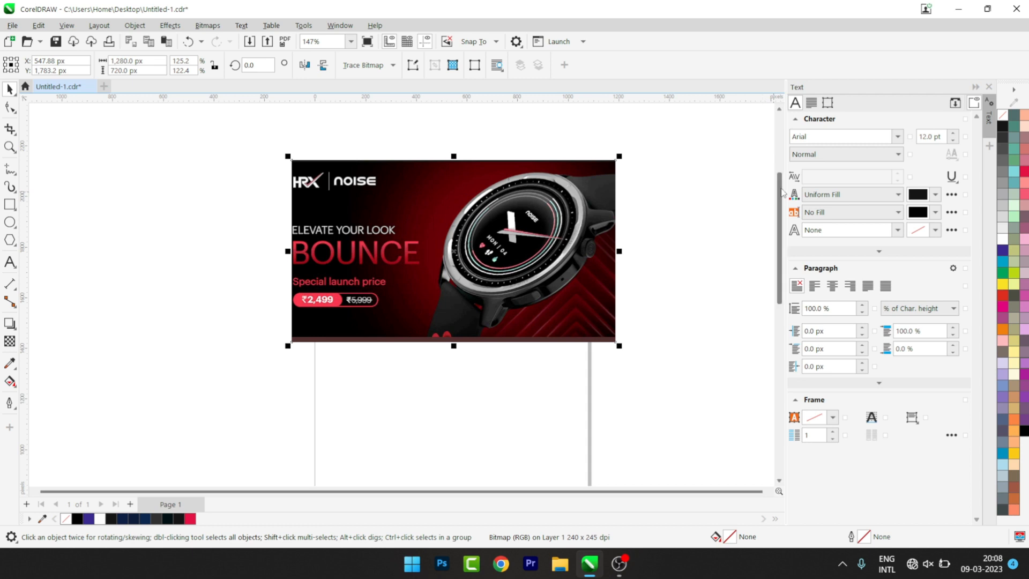
{"action": "scroll", "coordinate": [780, 198], "scroll_direction": "down", "scroll_amount": 1}
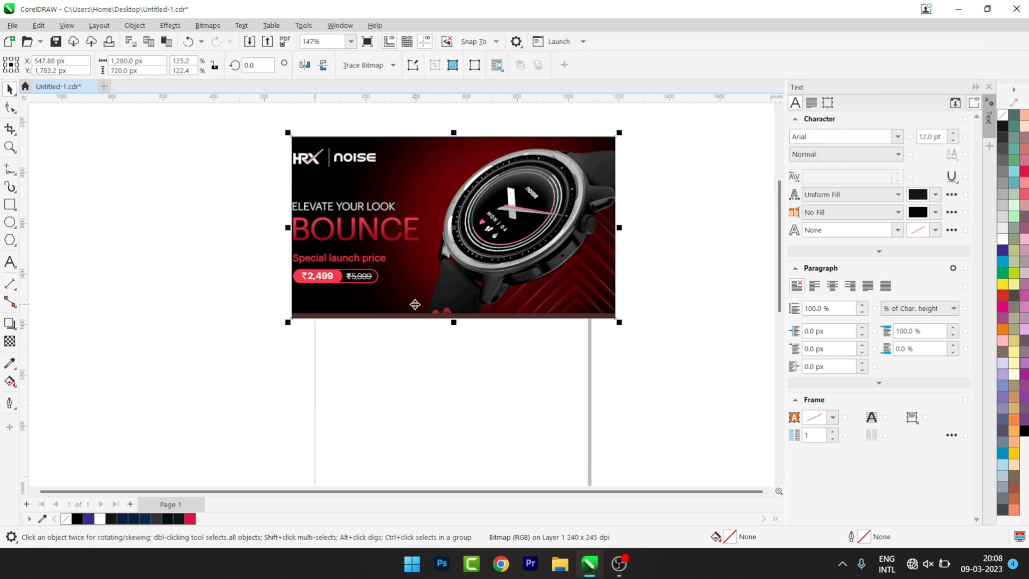
Draw a rectangle about 944 × 505 px on the page just below the smartwatch banner
{"action": "left_click", "coordinate": [11, 205]}
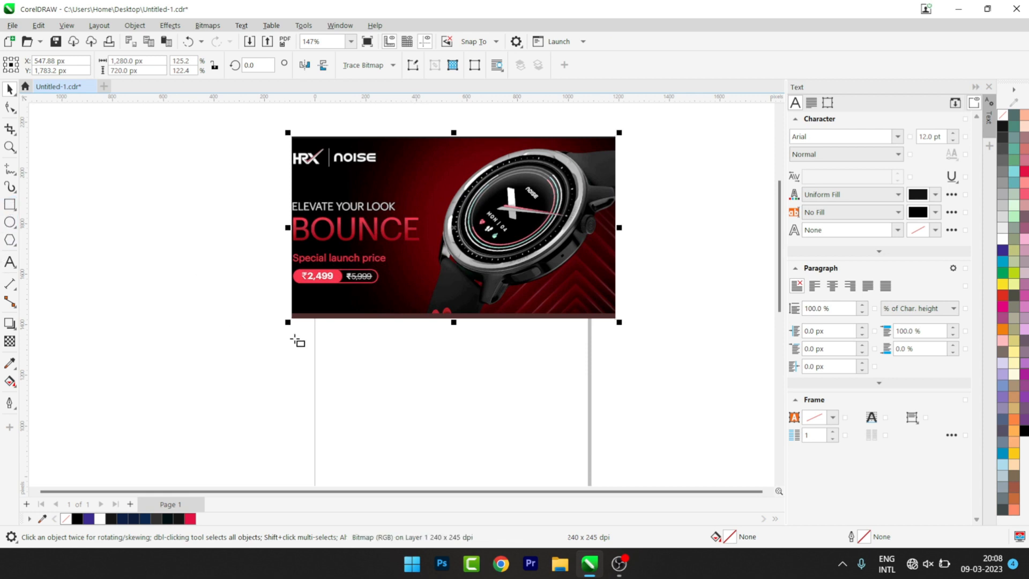
{"action": "mouse_move", "coordinate": [327, 335]}
{"action": "left_mouse_down"}
{"action": "mouse_move", "coordinate": [569, 391]}
{"action": "mouse_move", "coordinate": [567, 462]}
{"action": "left_mouse_up"}
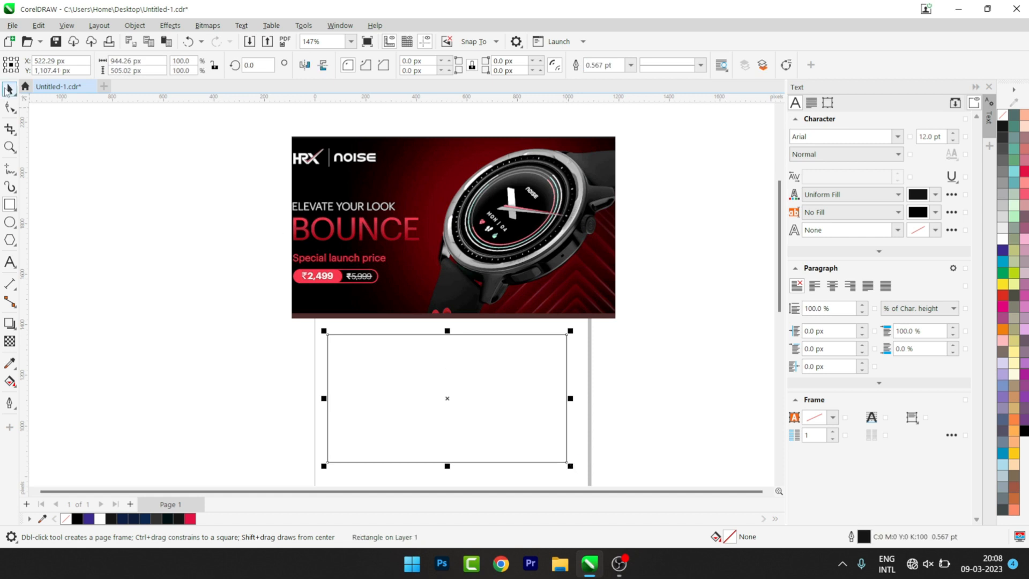
{"action": "left_click", "coordinate": [8, 90]}
Set the rectangle's width to 1280 px to match the banner image's width
{"action": "left_click", "coordinate": [383, 202]}
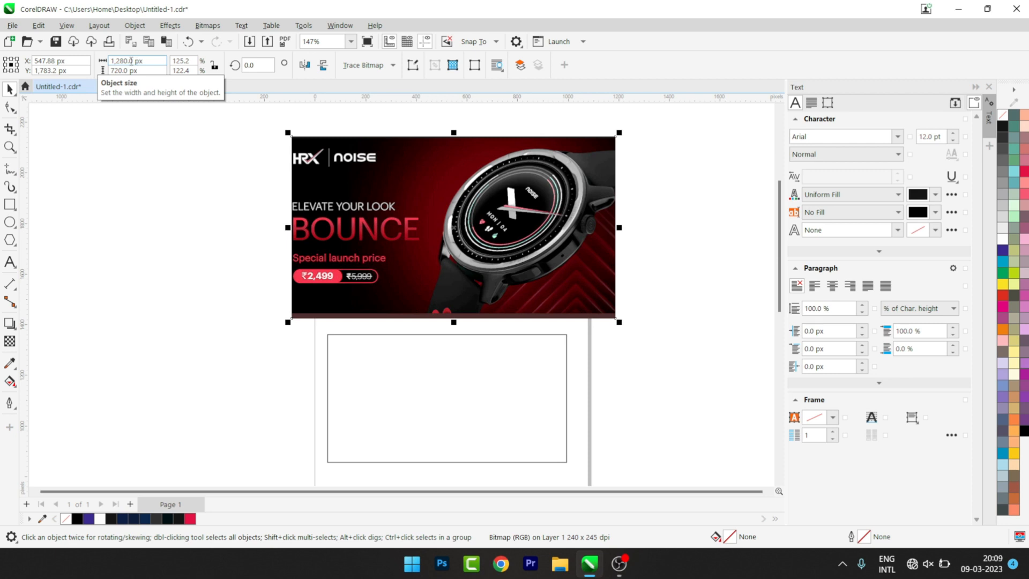
{"action": "left_click_drag", "start_coordinate": [134, 61], "coordinate": [106, 65]}
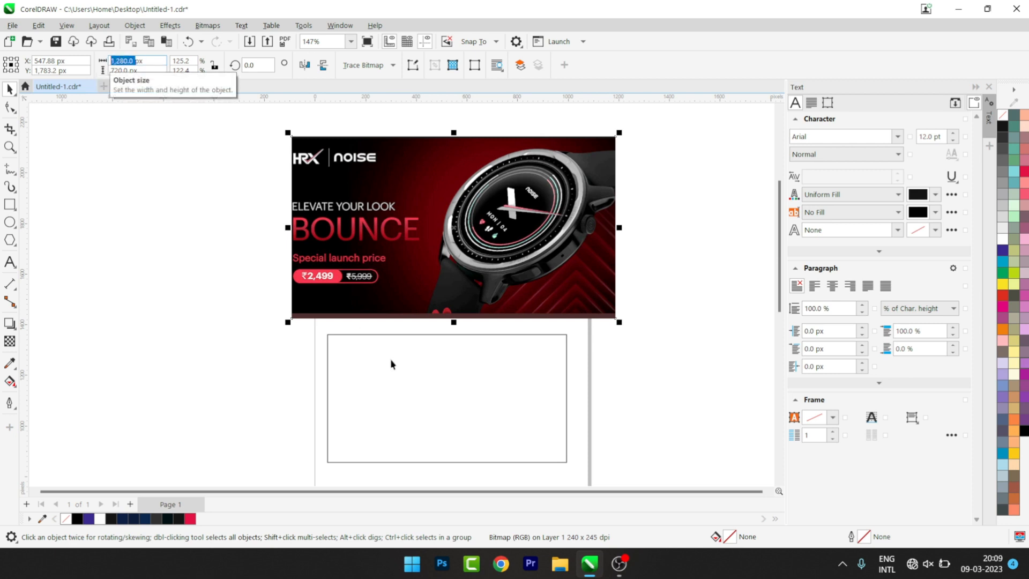
{"action": "left_click", "coordinate": [384, 341]}
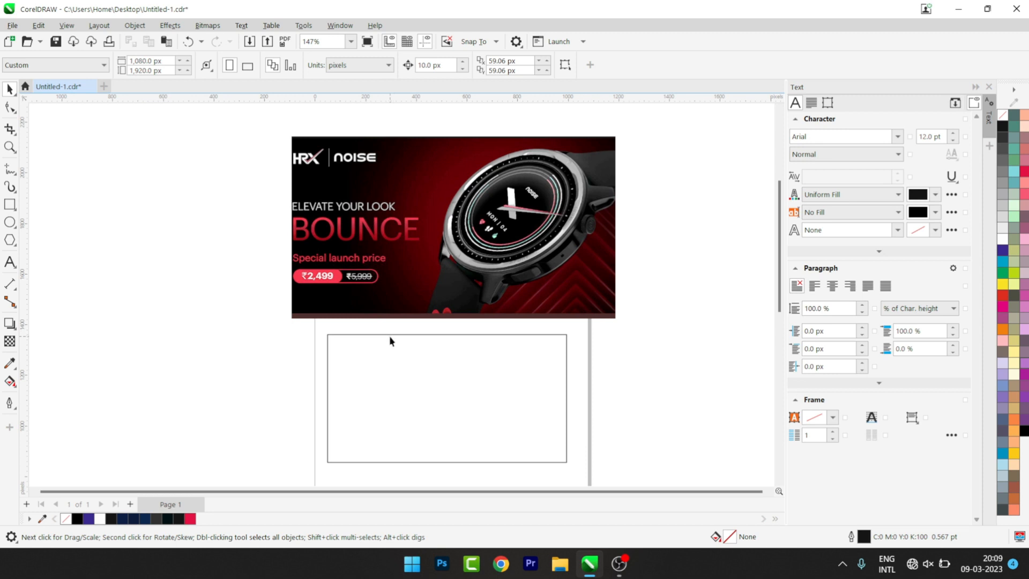
{"action": "left_click", "coordinate": [390, 341]}
{"action": "double_click", "coordinate": [141, 61]}
{"action": "type", "text": "1280"}
{"action": "key", "text": "Return"}
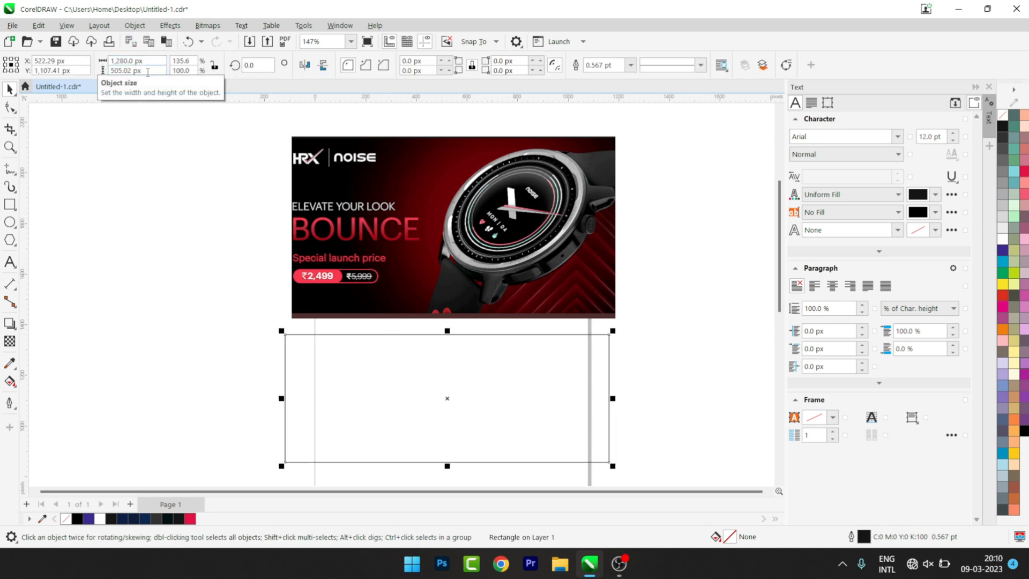
Copy the banner image's height of 720 px and apply it as the rectangle's height
{"action": "left_click", "coordinate": [376, 211]}
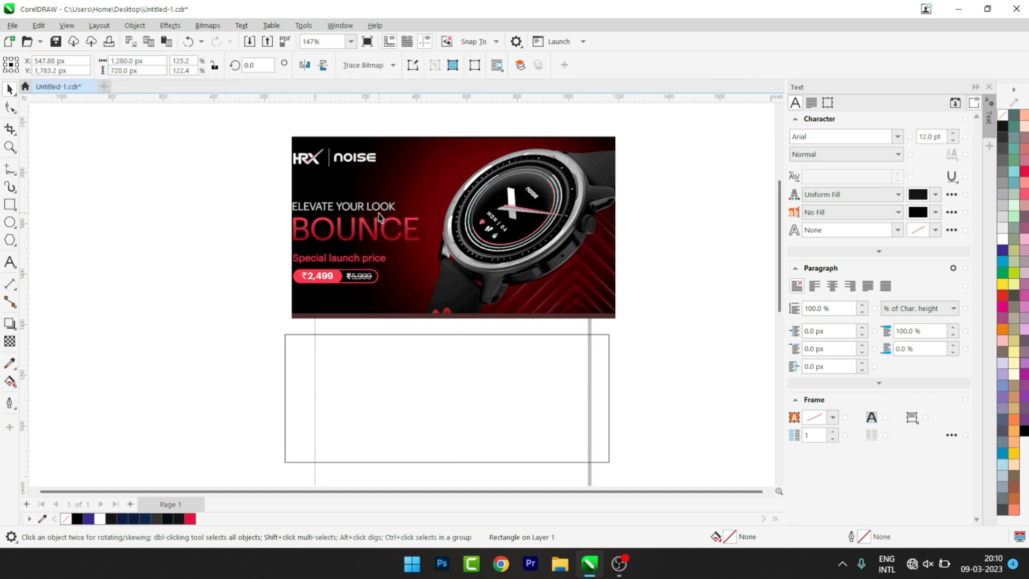
{"action": "double_click", "coordinate": [127, 71]}
{"action": "key", "text": "ctrl+c"}
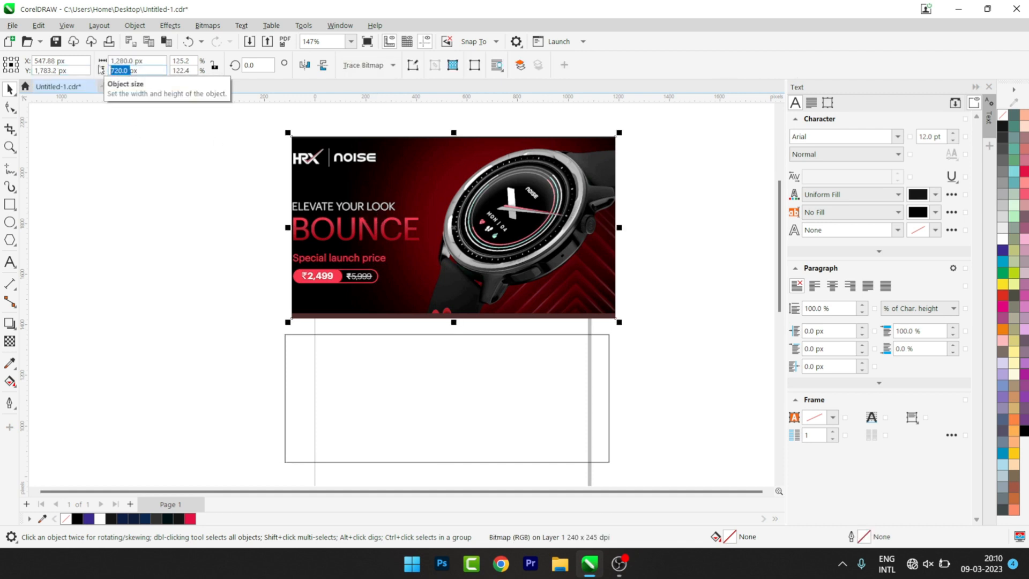
{"action": "left_click", "coordinate": [336, 346]}
{"action": "scroll", "coordinate": [395, 437], "scroll_direction": "down", "scroll_amount": 1}
{"action": "left_click", "coordinate": [394, 433]}
{"action": "left_click_drag", "start_coordinate": [133, 71], "coordinate": [98, 73]}
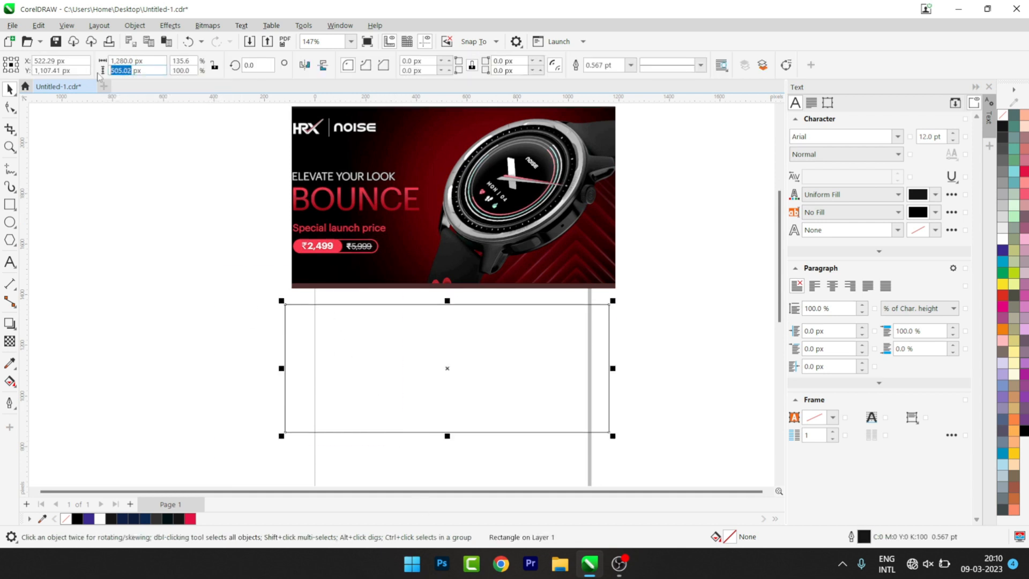
{"action": "key", "text": "ctrl+v"}
{"action": "key", "text": "Return"}
Move the banner image off the page, beside the empty rectangle, to about X 1,876 px and Y 1,138 px, and deselect it
{"action": "left_click", "coordinate": [452, 193]}
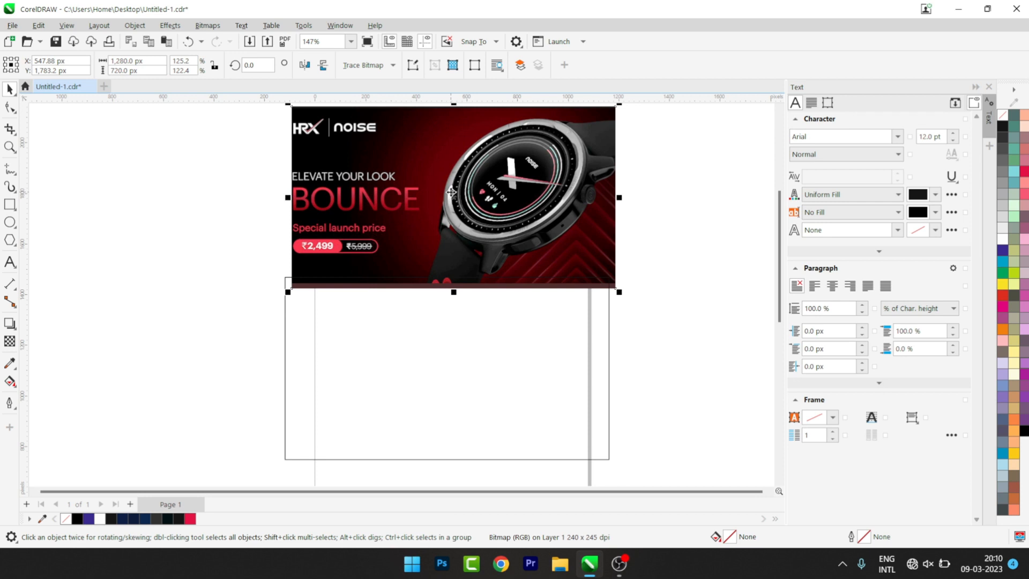
{"action": "left_click", "coordinate": [430, 193]}
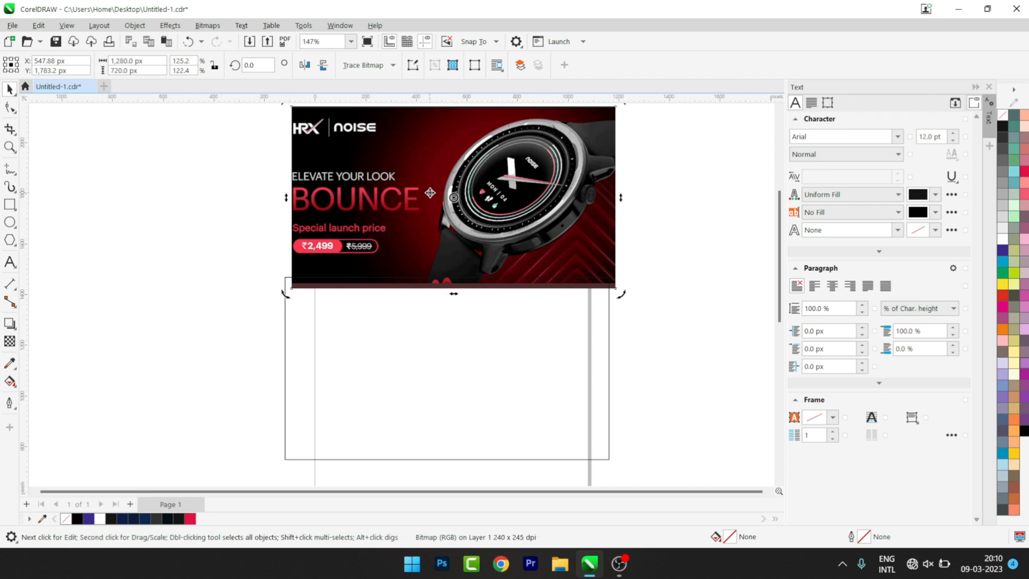
{"action": "left_click", "coordinate": [443, 174]}
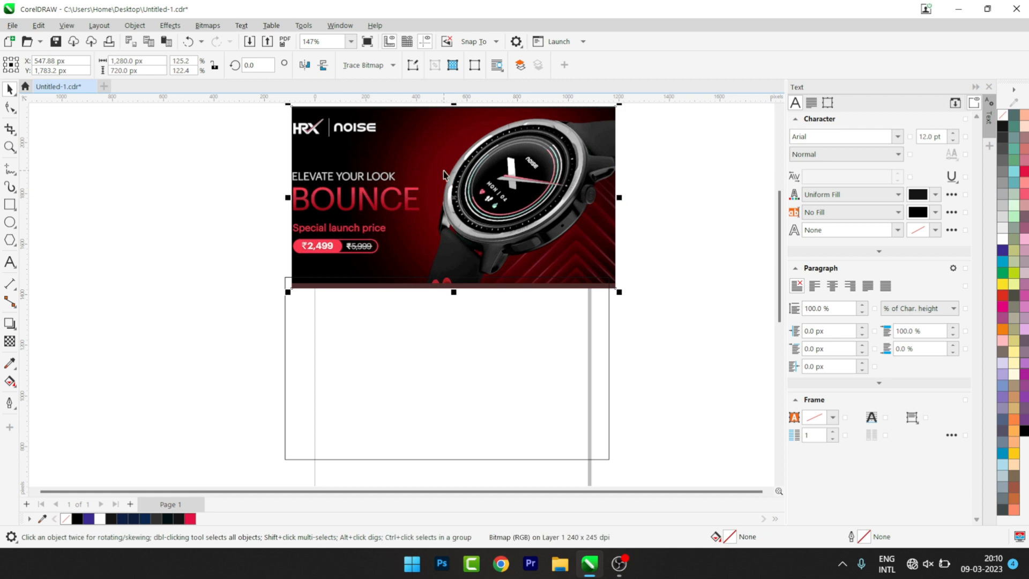
{"action": "scroll", "coordinate": [448, 182], "scroll_direction": "down", "scroll_amount": 2}
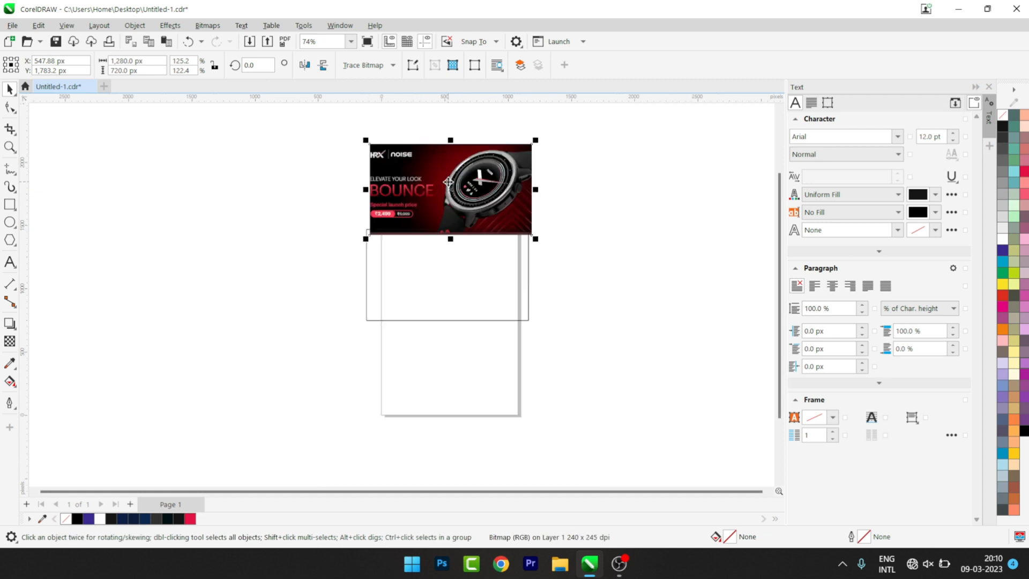
{"action": "left_click_drag", "start_coordinate": [445, 178], "coordinate": [613, 260]}
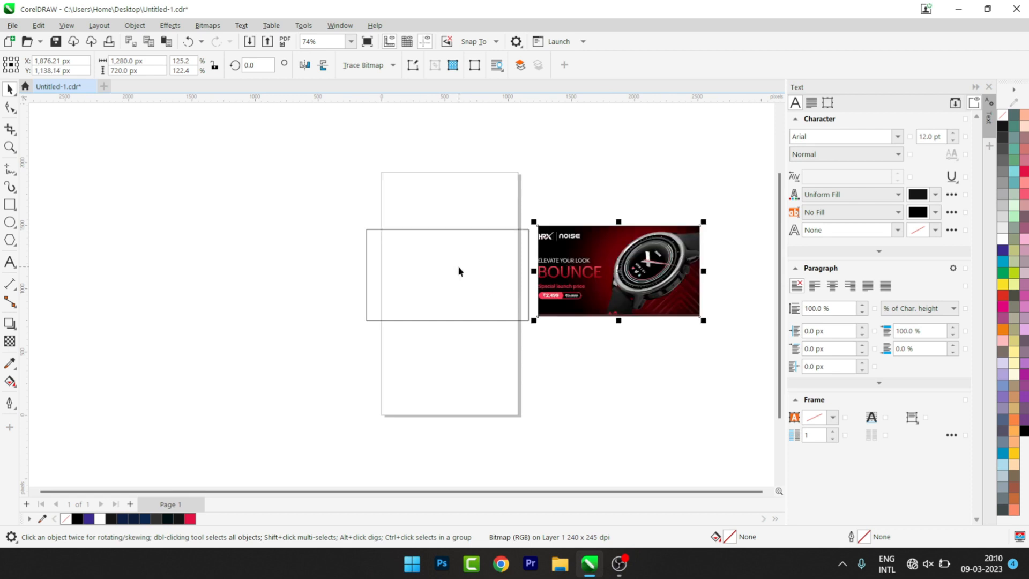
{"action": "left_click", "coordinate": [622, 429]}
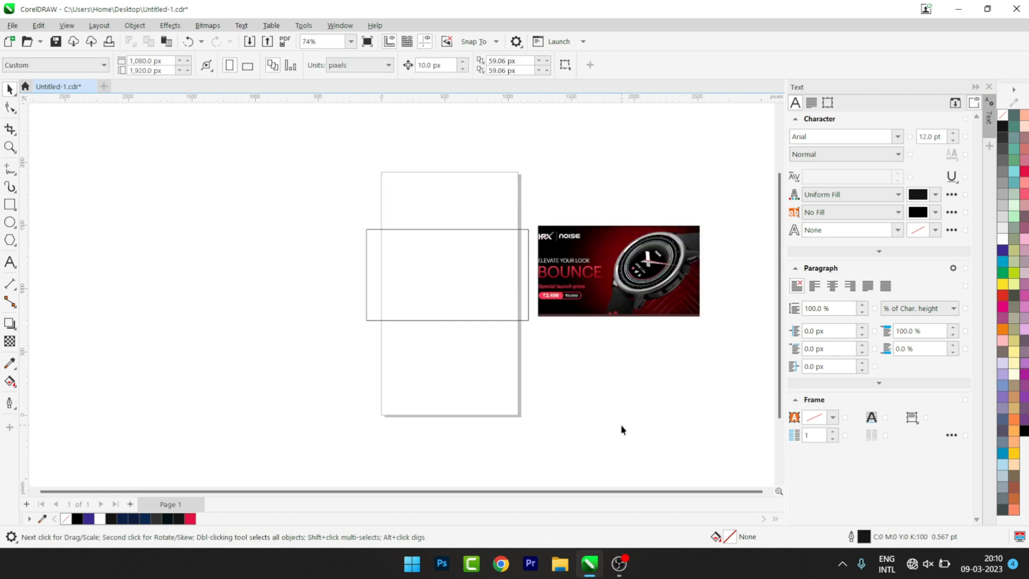
Lock the empty 1280 × 720 px rectangle in place
{"action": "key", "text": "F4"}
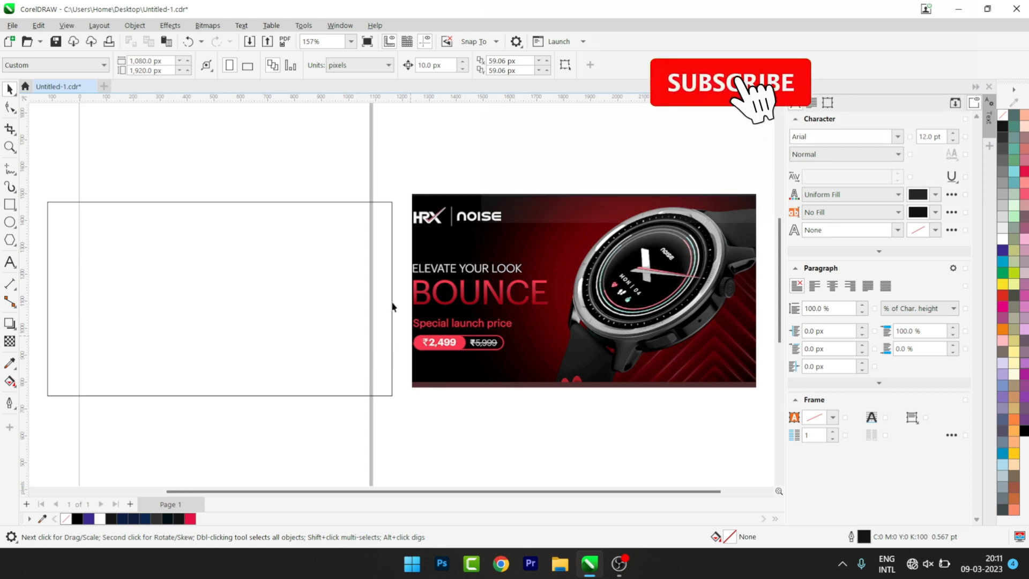
{"action": "left_click", "coordinate": [333, 204]}
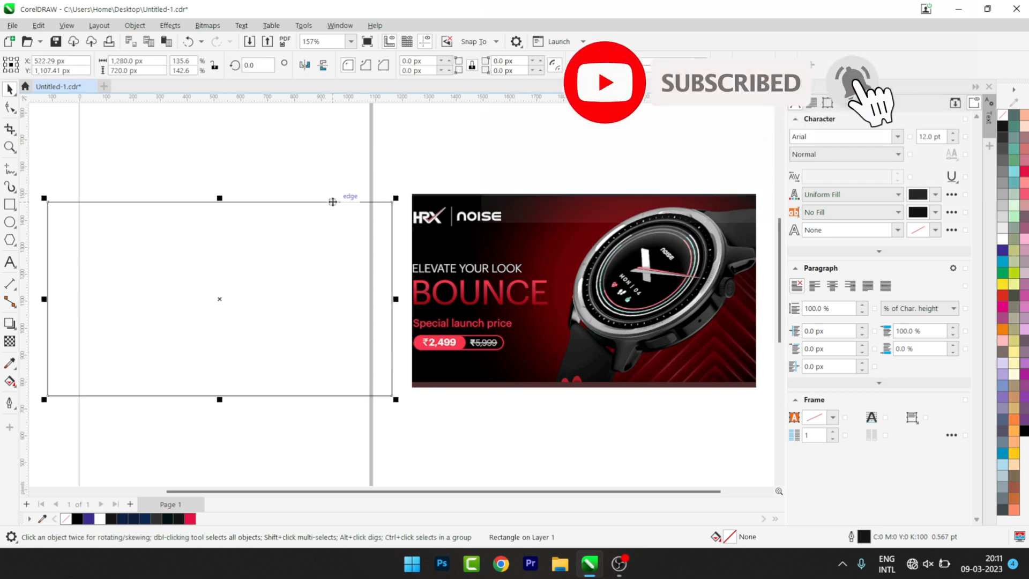
{"action": "left_click", "coordinate": [134, 26]}
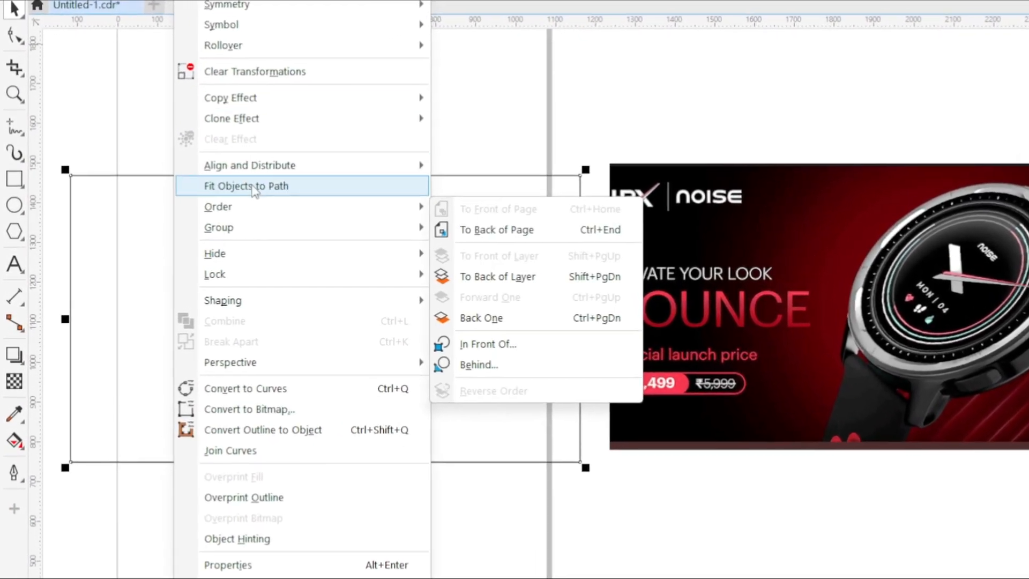
{"action": "mouse_move", "coordinate": [279, 293]}
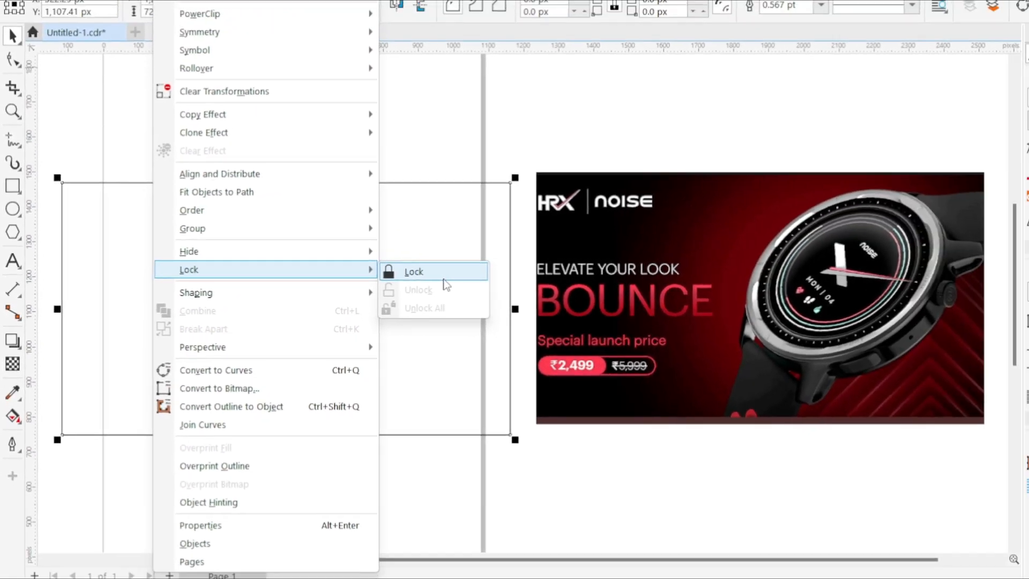
{"action": "left_click", "coordinate": [445, 284]}
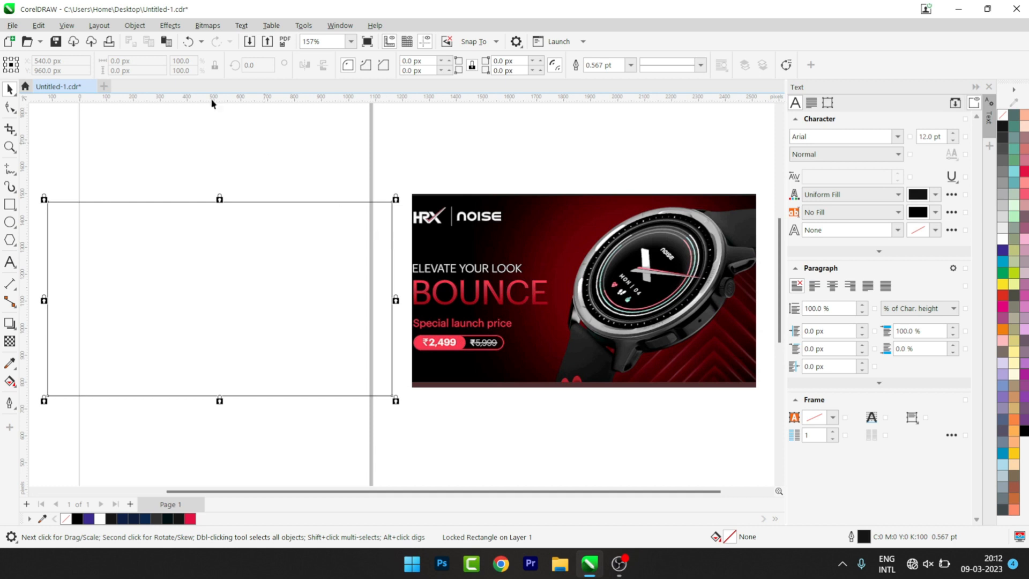
Unlock the rectangle so it can be edited again
{"action": "left_click", "coordinate": [134, 26]}
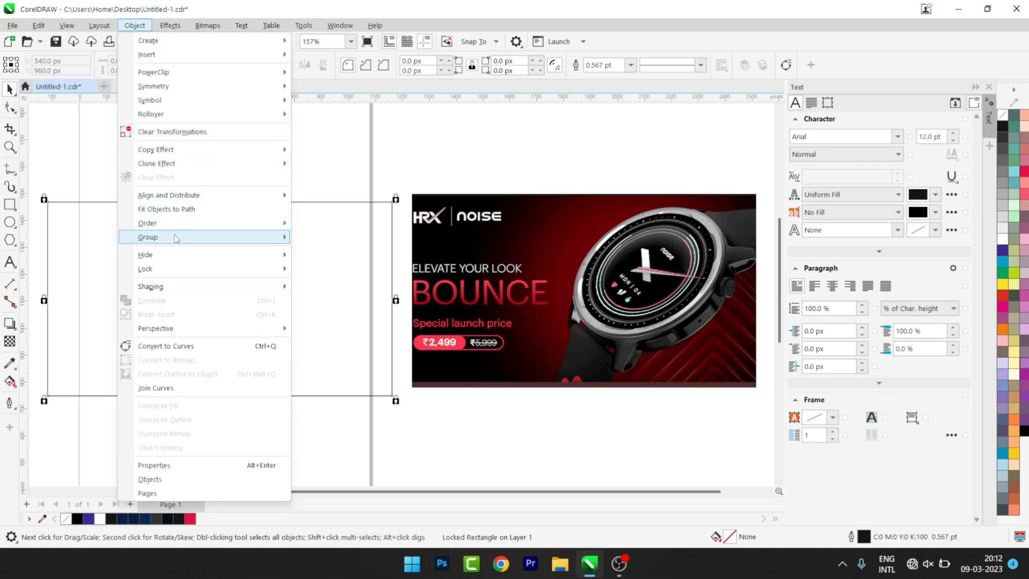
{"action": "mouse_move", "coordinate": [183, 268]}
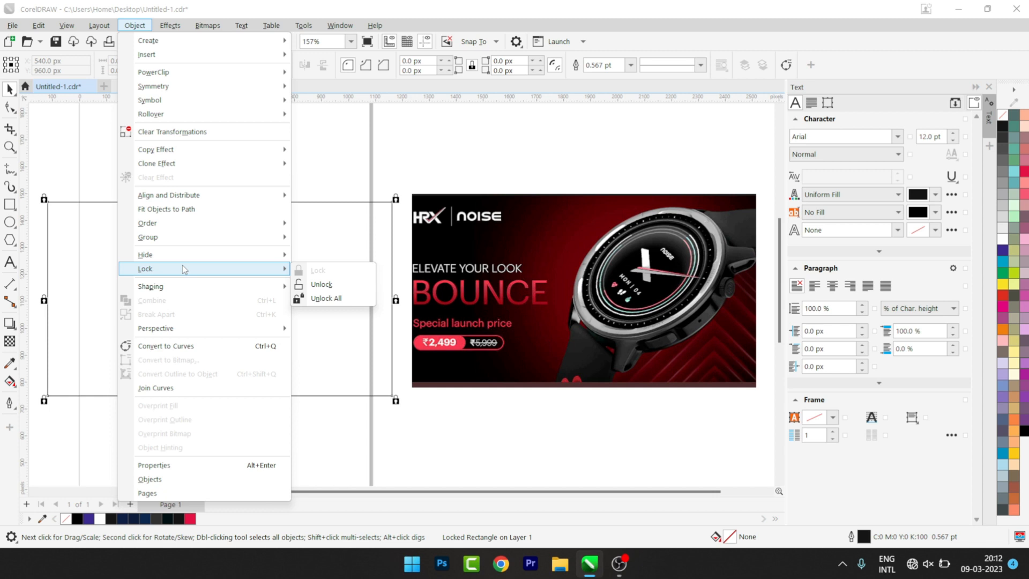
{"action": "left_click", "coordinate": [321, 284]}
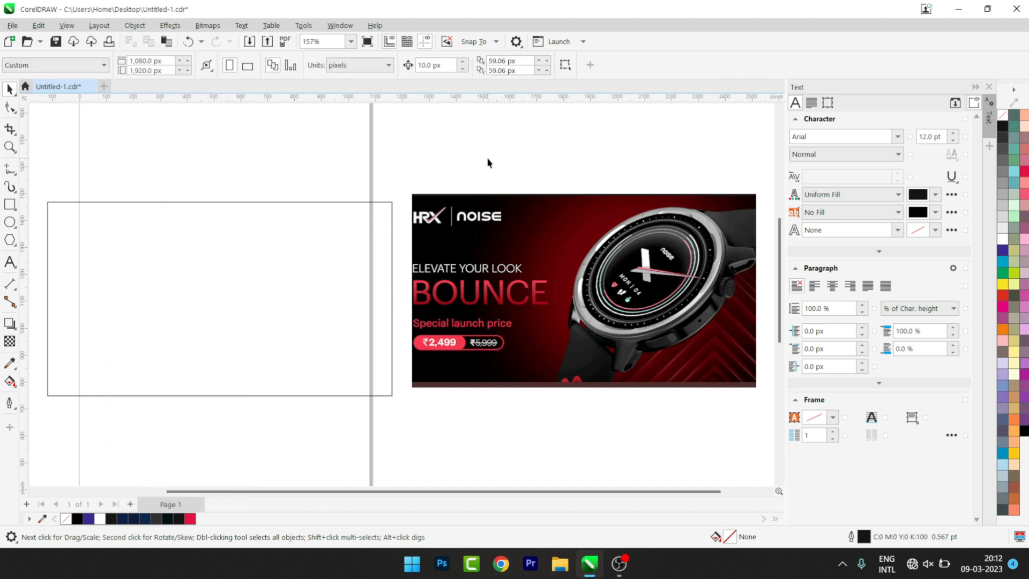
Draw an ellipse about 467 × 461 px overlapping the upper edge of the empty rectangle
{"action": "left_click", "coordinate": [10, 222]}
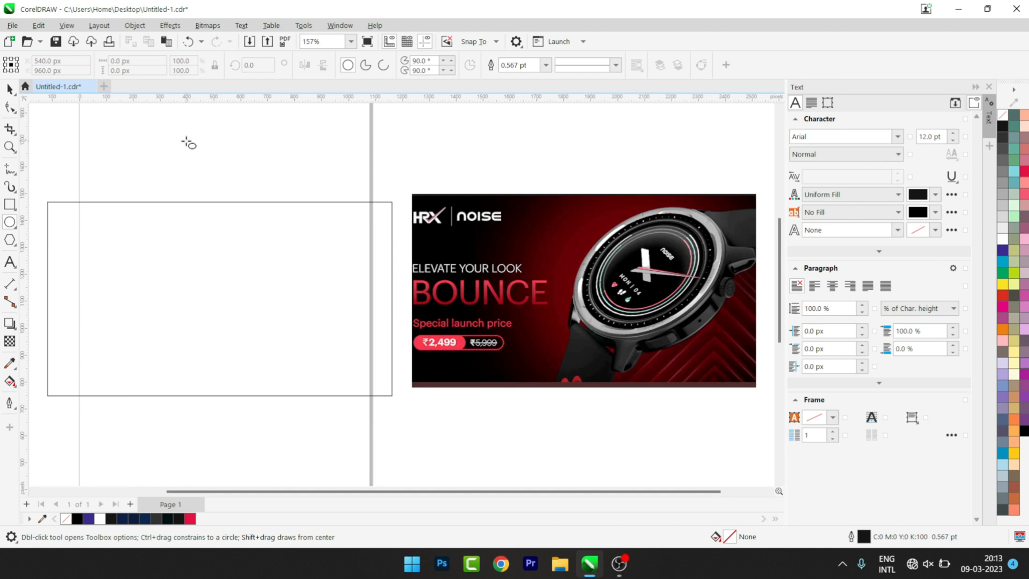
{"action": "left_click_drag", "start_coordinate": [187, 142], "coordinate": [315, 268]}
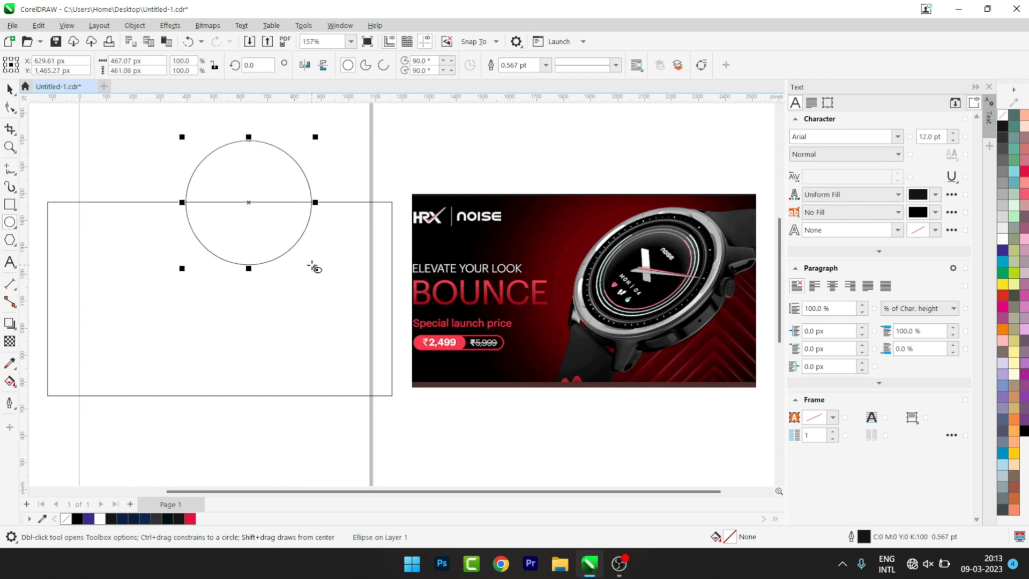
{"action": "left_click", "coordinate": [9, 89]}
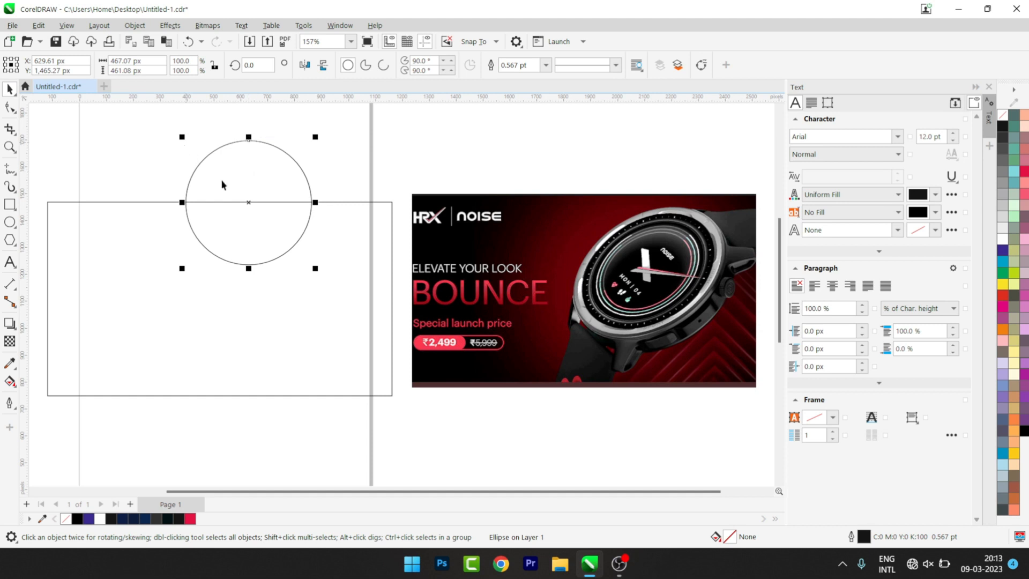
Move the circle to about X 542 px and Y 1,422 px, and lock it in place
{"action": "mouse_move", "coordinate": [214, 153]}
{"action": "left_mouse_down"}
{"action": "mouse_move", "coordinate": [576, 193]}
{"action": "mouse_move", "coordinate": [590, 244]}
{"action": "mouse_move", "coordinate": [181, 160]}
{"action": "mouse_move", "coordinate": [224, 162]}
{"action": "left_mouse_up"}
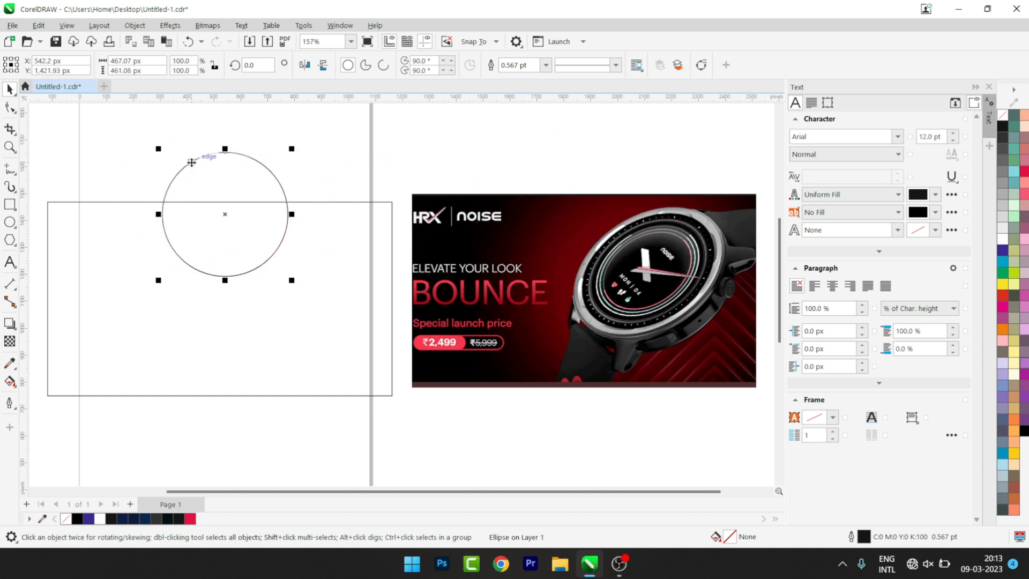
{"action": "left_click", "coordinate": [142, 26]}
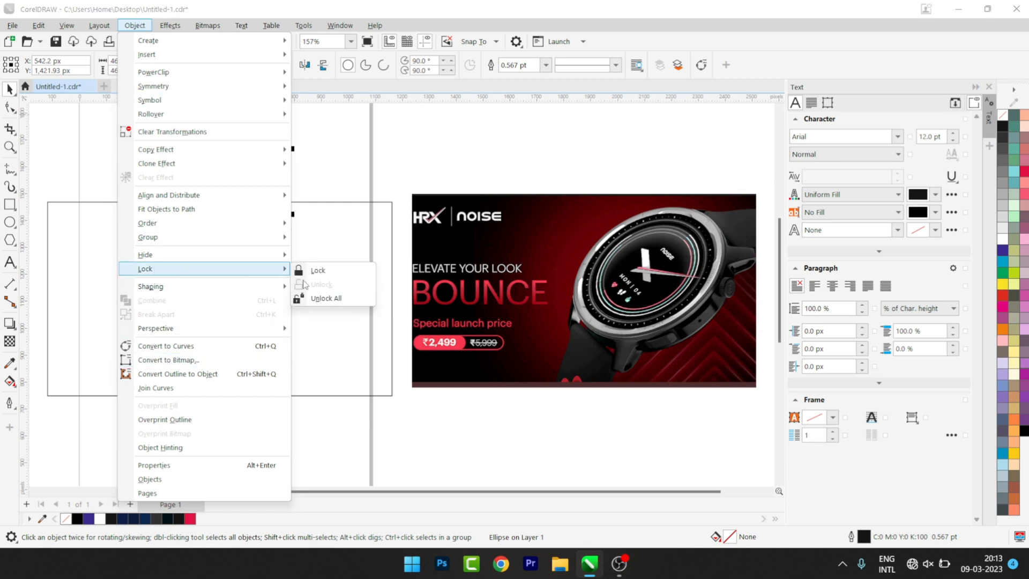
{"action": "left_click", "coordinate": [310, 272]}
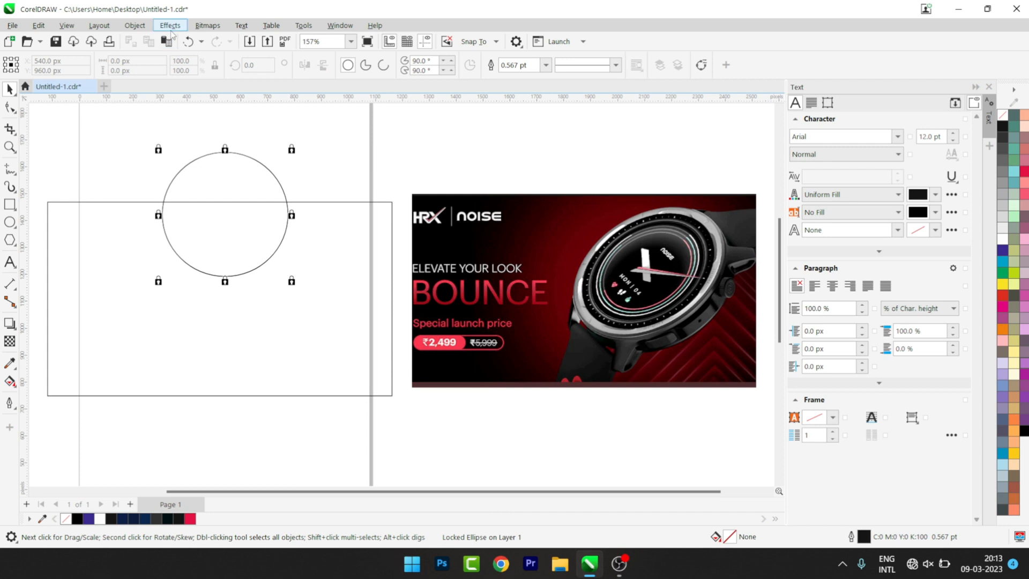
Unlock the circle on its own
{"action": "left_click", "coordinate": [138, 26]}
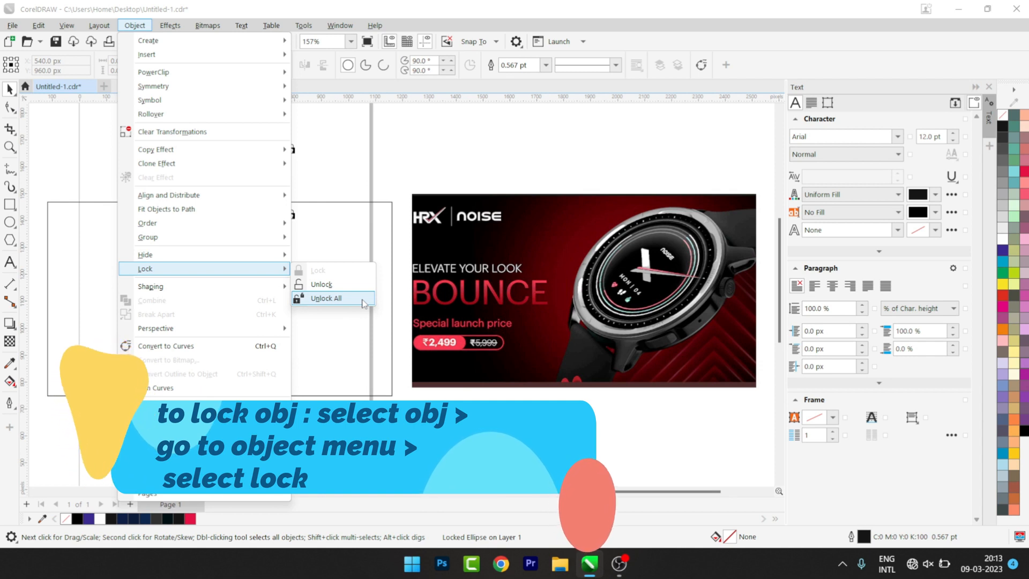
{"action": "left_click", "coordinate": [322, 284]}
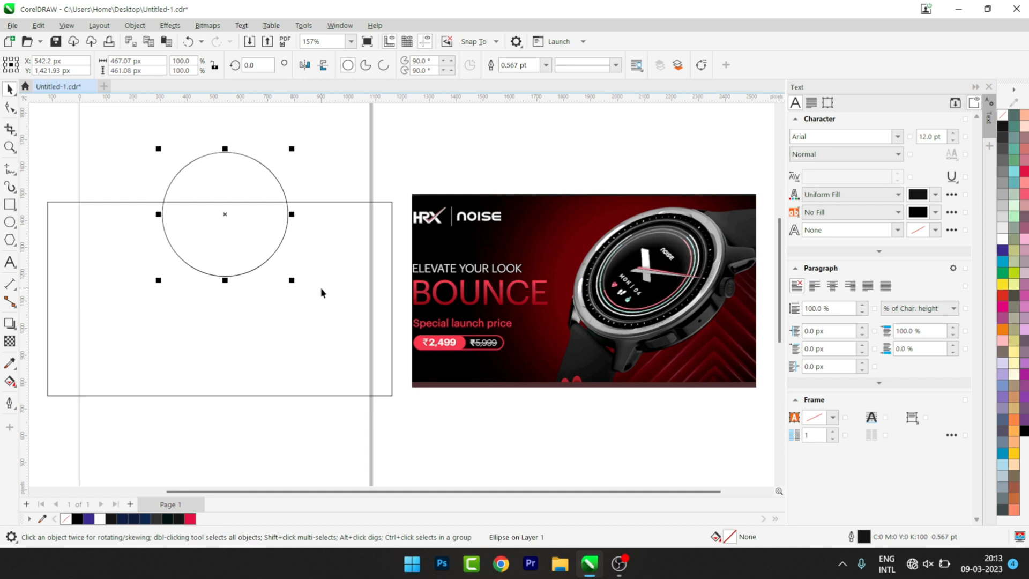
Check the locked rectangle by selecting it, and lock the circle again
{"action": "left_click", "coordinate": [328, 203]}
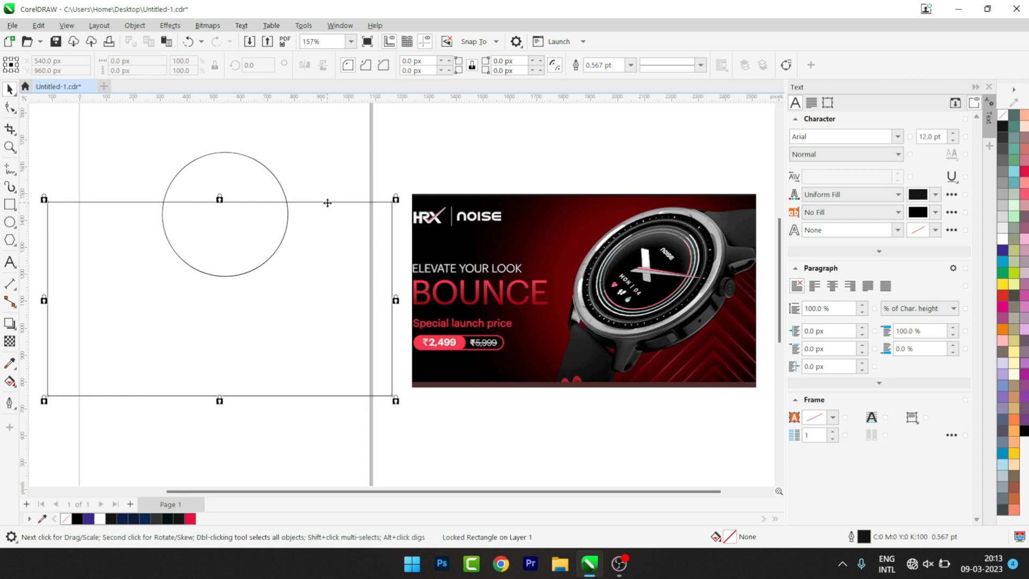
{"action": "left_click", "coordinate": [260, 163]}
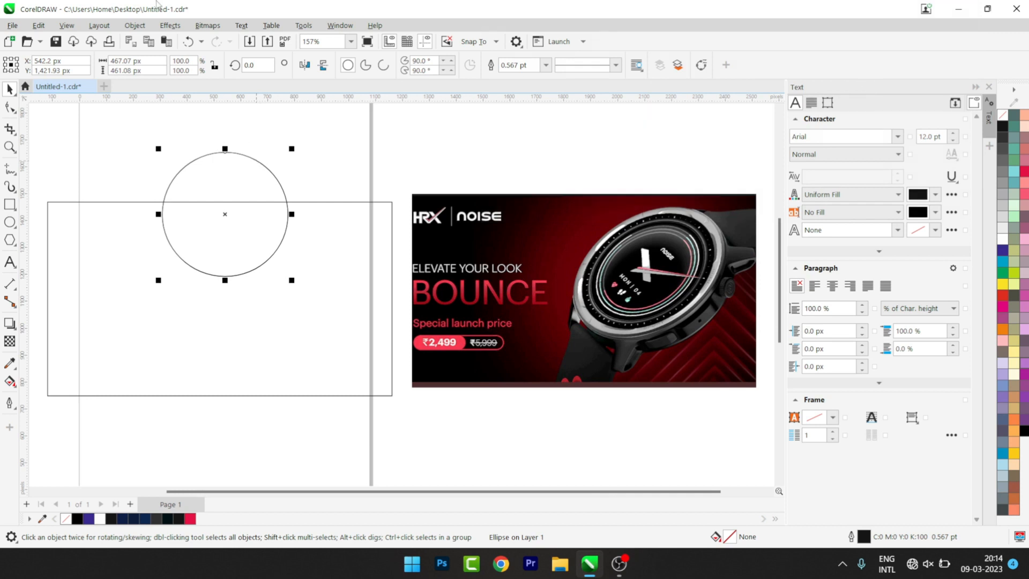
{"action": "left_click", "coordinate": [143, 27]}
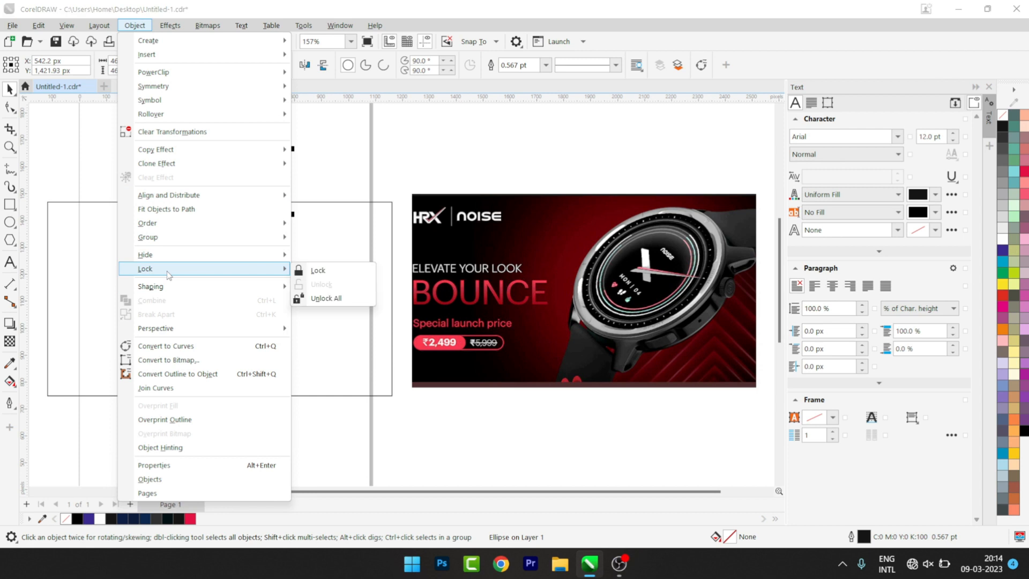
{"action": "left_click", "coordinate": [311, 274]}
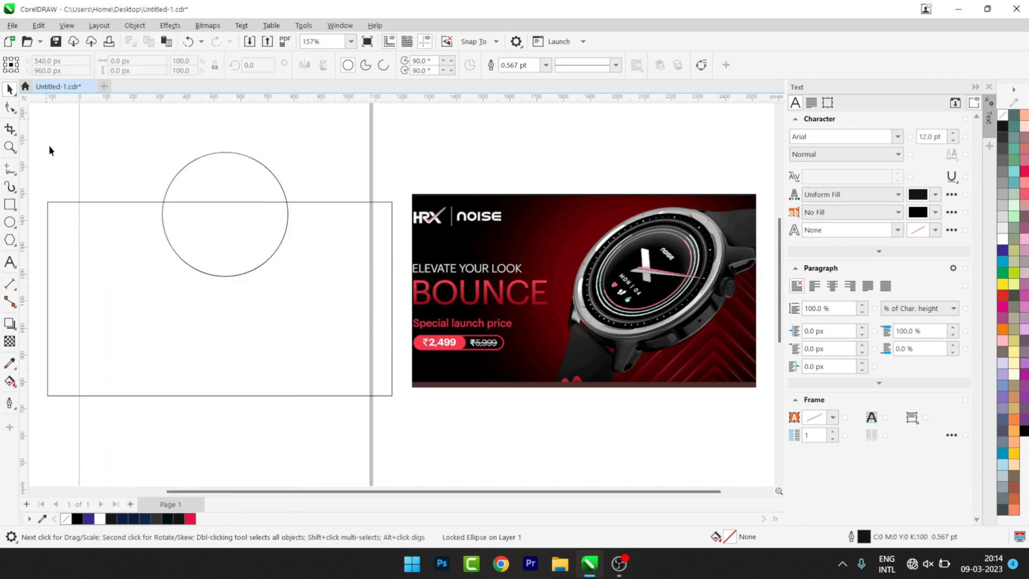
Try to select the locked circle and rectangle, with a marquee around both and by picking the circle's outline
{"action": "scroll", "coordinate": [333, 402], "scroll_direction": "left", "scroll_amount": 2}
{"action": "left_click", "coordinate": [461, 418]}
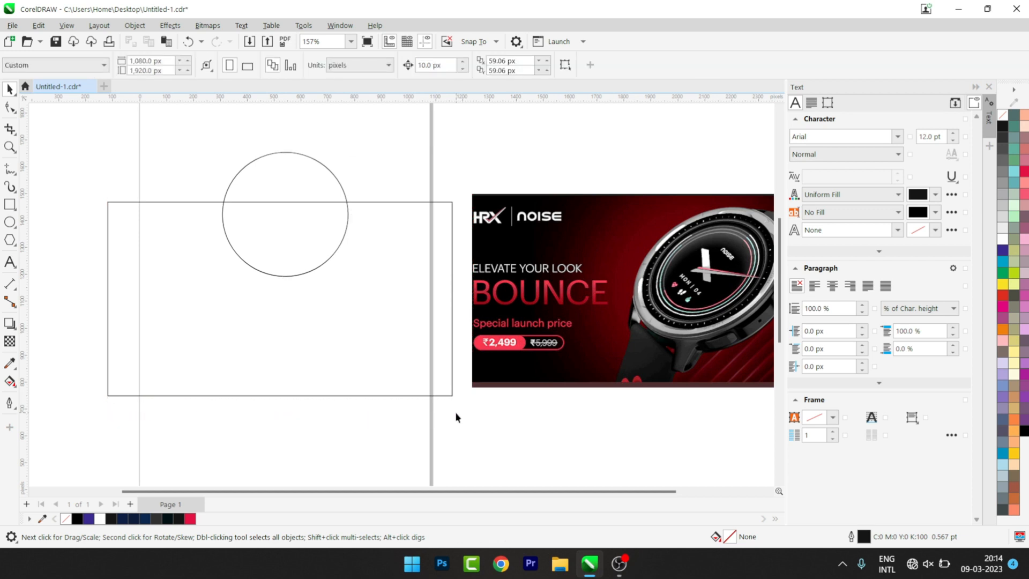
{"action": "left_click_drag", "start_coordinate": [284, 169], "coordinate": [466, 436]}
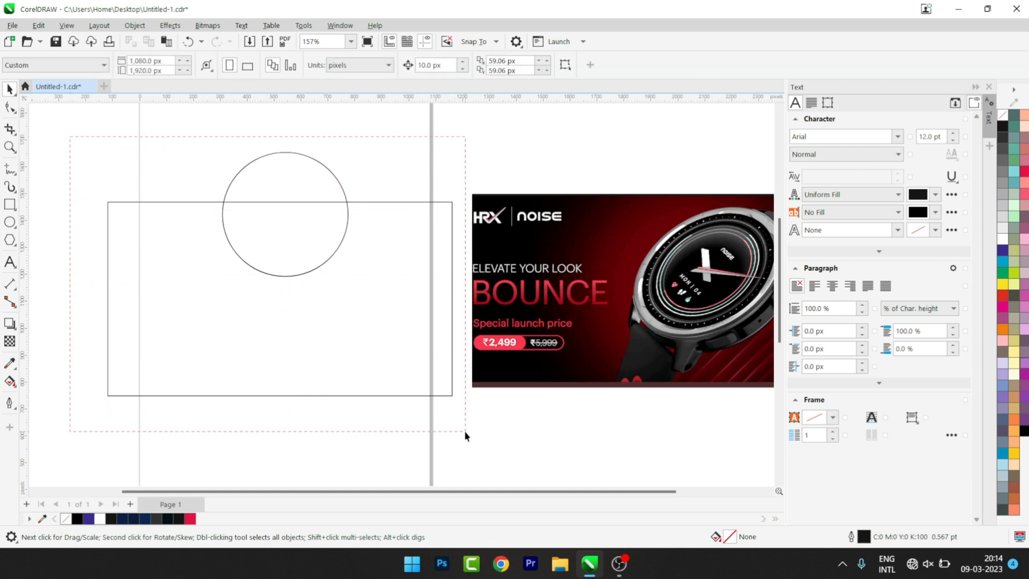
{"action": "left_click", "coordinate": [276, 277]}
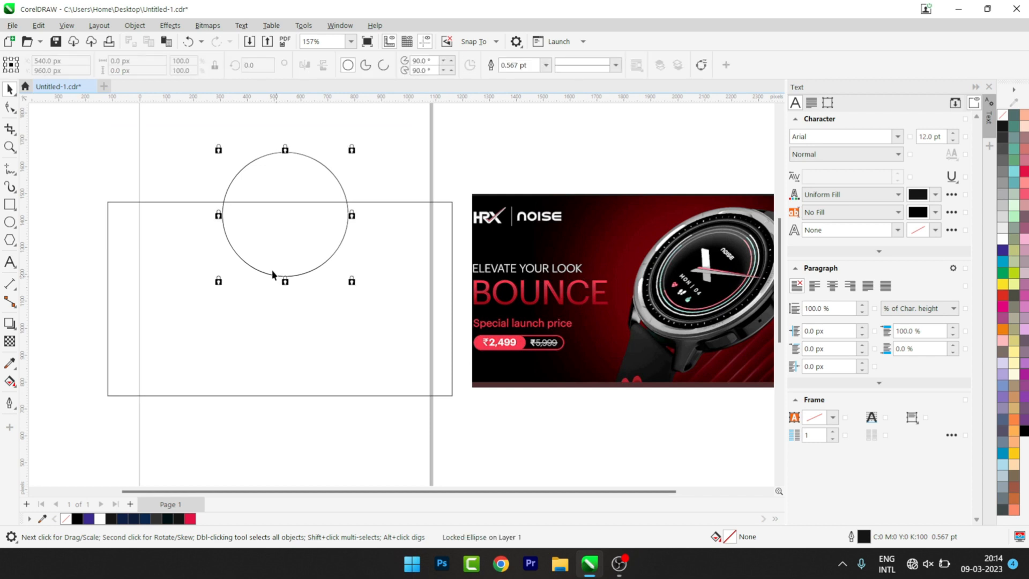
{"action": "left_click", "coordinate": [169, 161]}
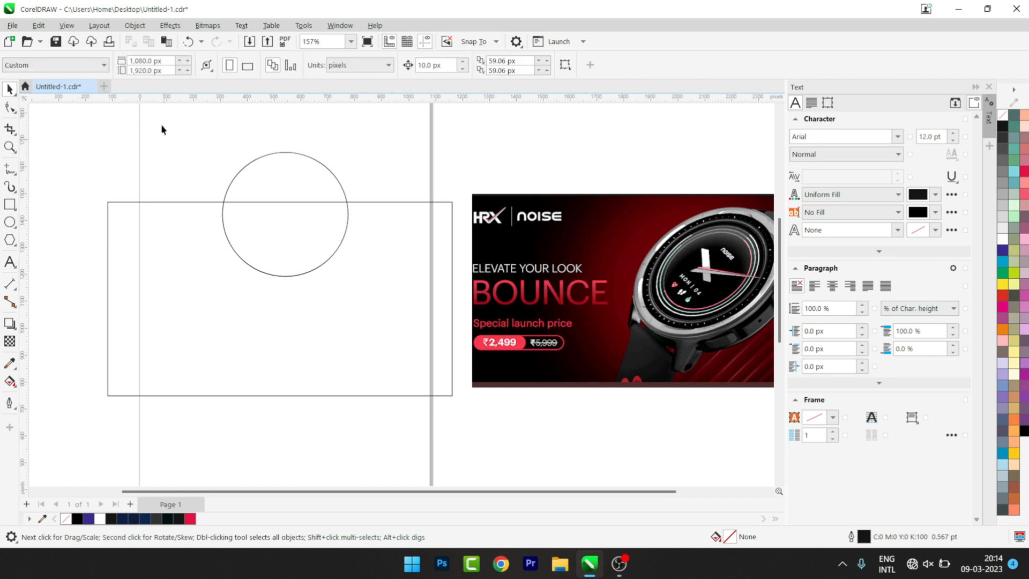
Unlock all locked objects at once, freeing both the circle and the rectangle
{"action": "left_click", "coordinate": [135, 26]}
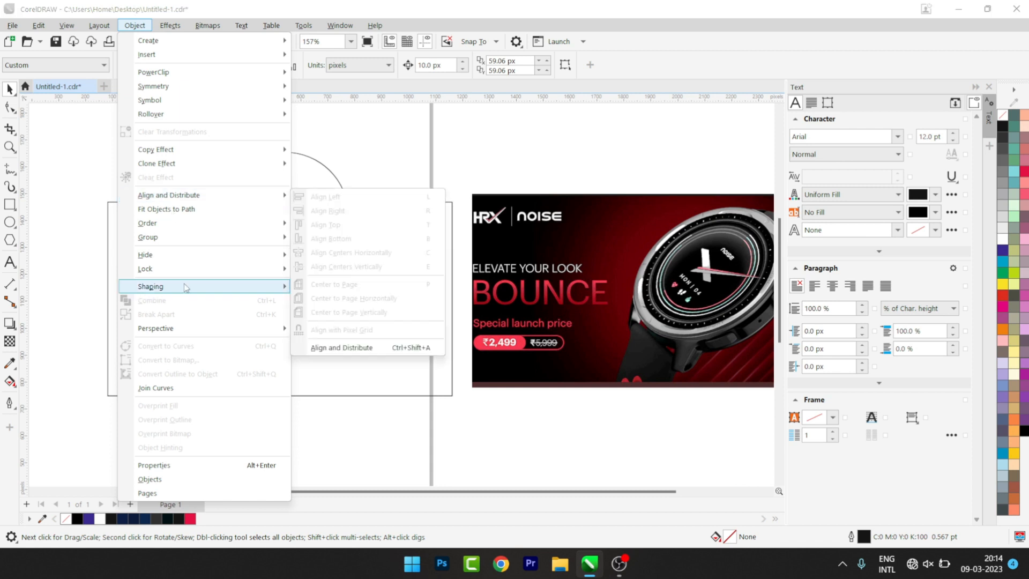
{"action": "mouse_move", "coordinate": [214, 273]}
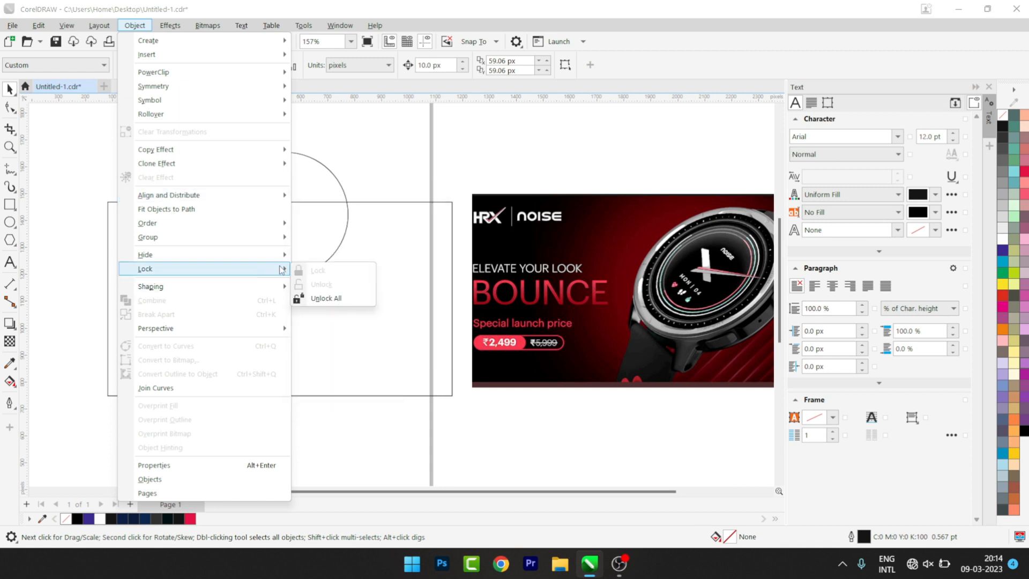
{"action": "left_click", "coordinate": [326, 299]}
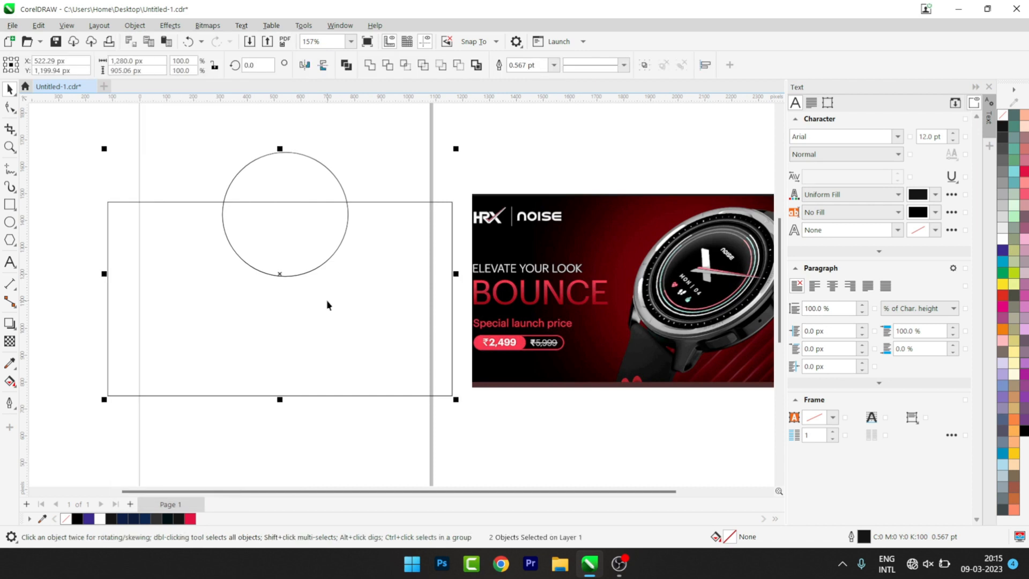
Select the unlocked circle and rectangle together and move them to about X 627 px and Y 1,188 px
{"action": "left_click", "coordinate": [178, 142]}
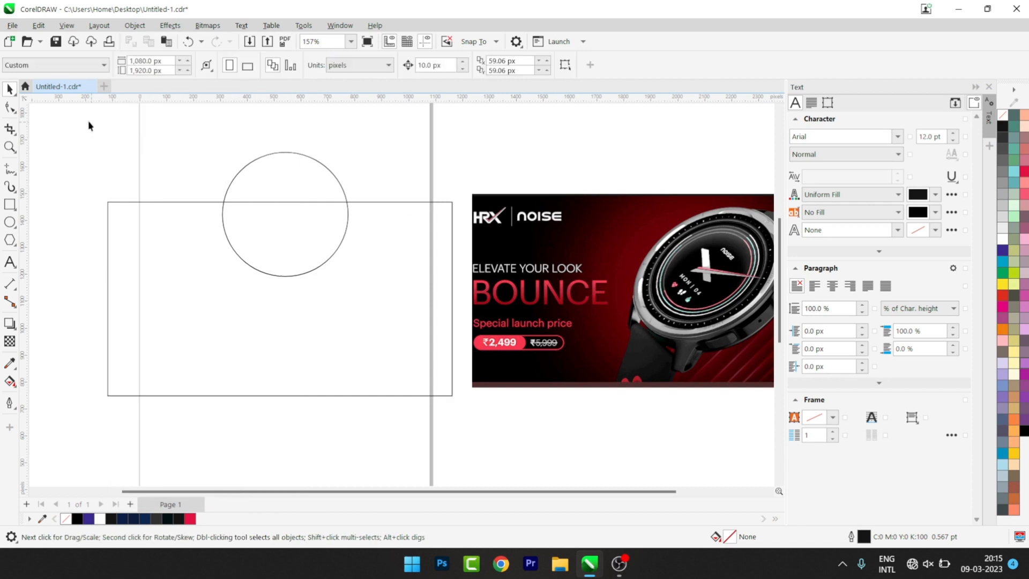
{"action": "key", "text": "ctrl+a"}
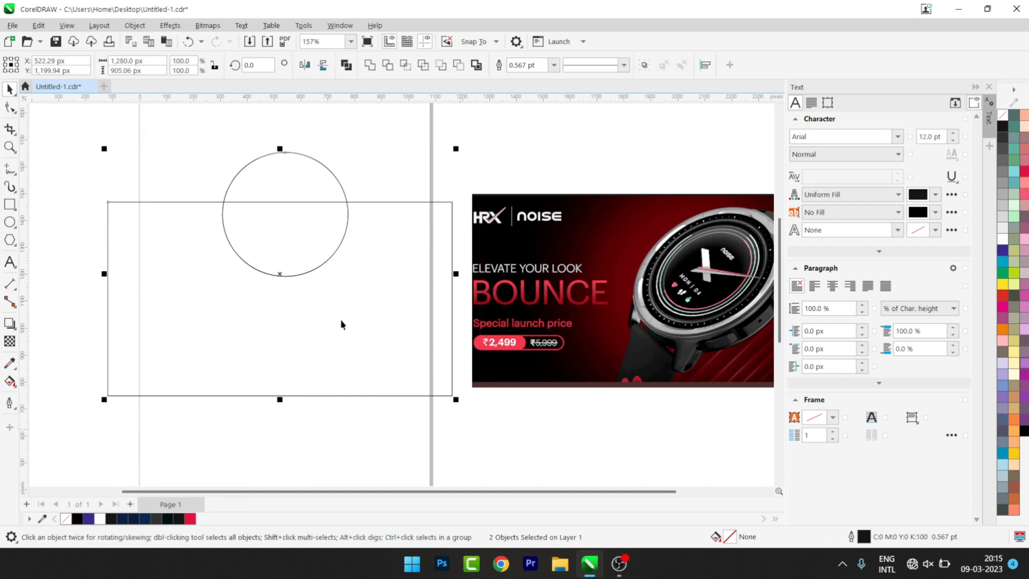
{"action": "left_click_drag", "start_coordinate": [278, 272], "coordinate": [309, 280]}
Try centering the circle and rectangle on the page, undo the centering, and deselect both objects
{"action": "key", "text": "p"}
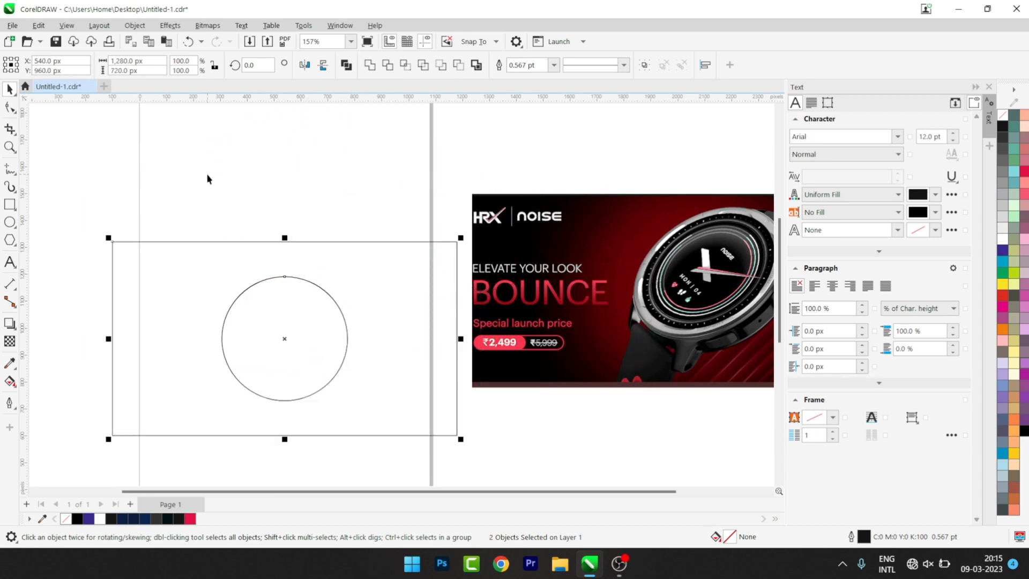
{"action": "key", "text": "ctrl+z"}
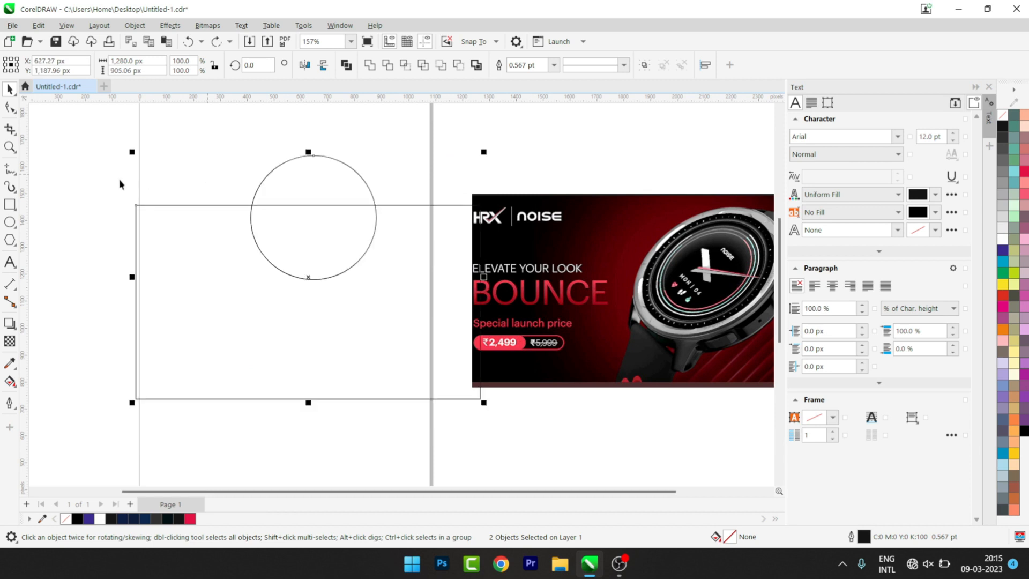
{"action": "left_click", "coordinate": [94, 181]}
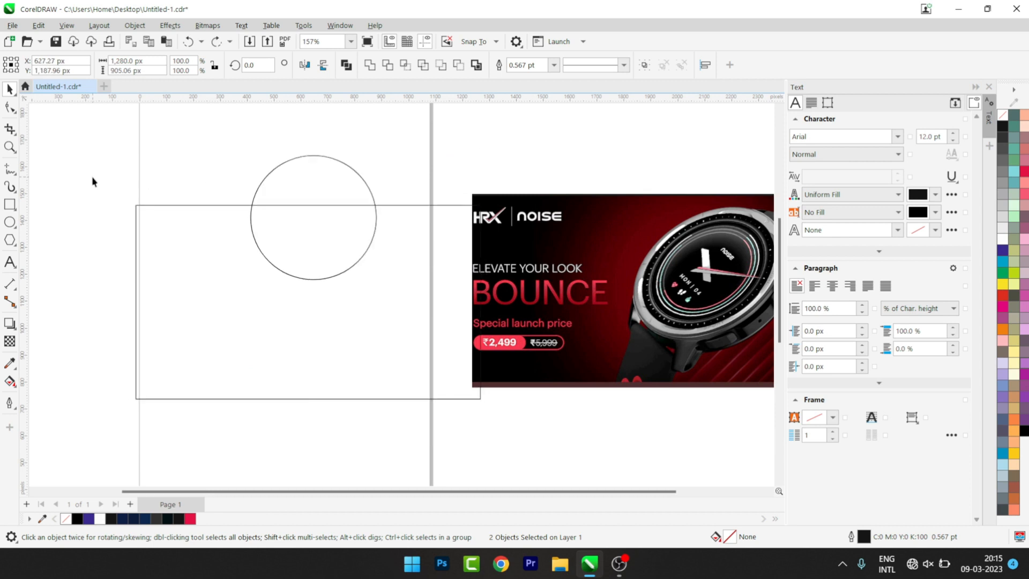
Delete the circle overlapping the rectangle's upper edge
{"action": "left_click", "coordinate": [302, 161]}
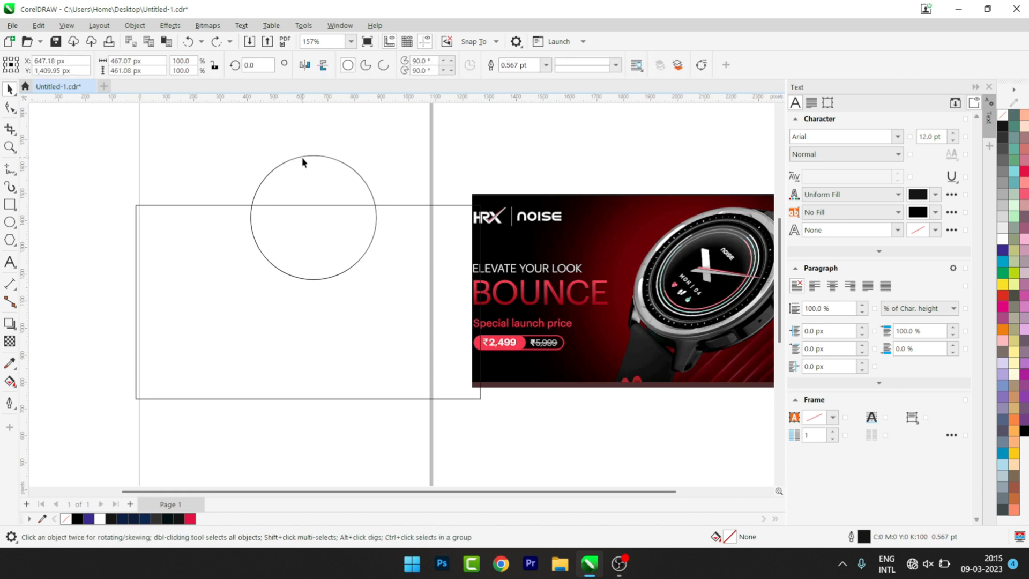
{"action": "key", "text": "Delete"}
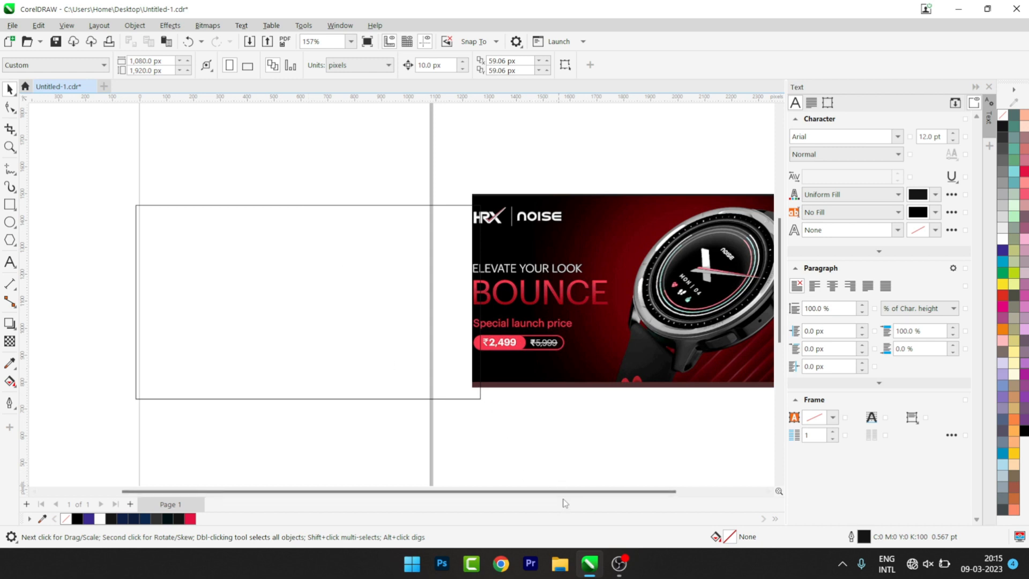
Move the reference banner image up to about X 1,896 px and Y 1,382 px
{"action": "left_click_drag", "start_coordinate": [563, 494], "coordinate": [599, 497]}
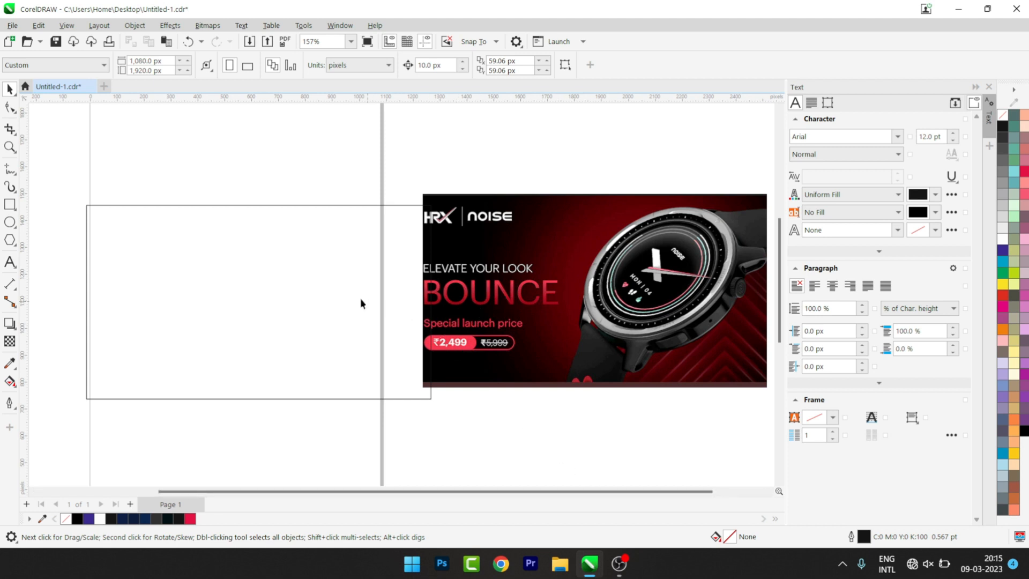
{"action": "left_click", "coordinate": [555, 271]}
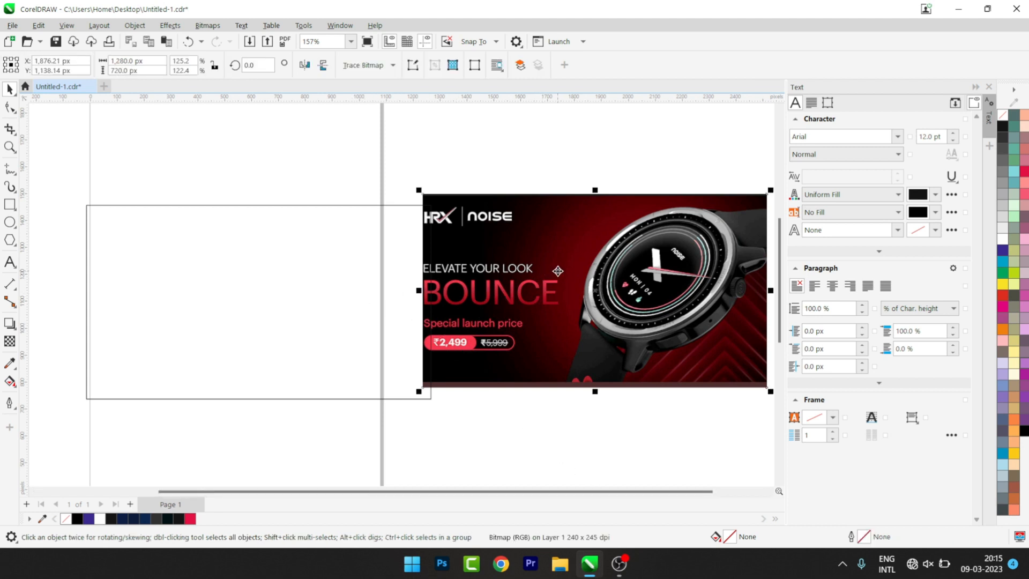
{"action": "left_click_drag", "start_coordinate": [557, 261], "coordinate": [563, 205]}
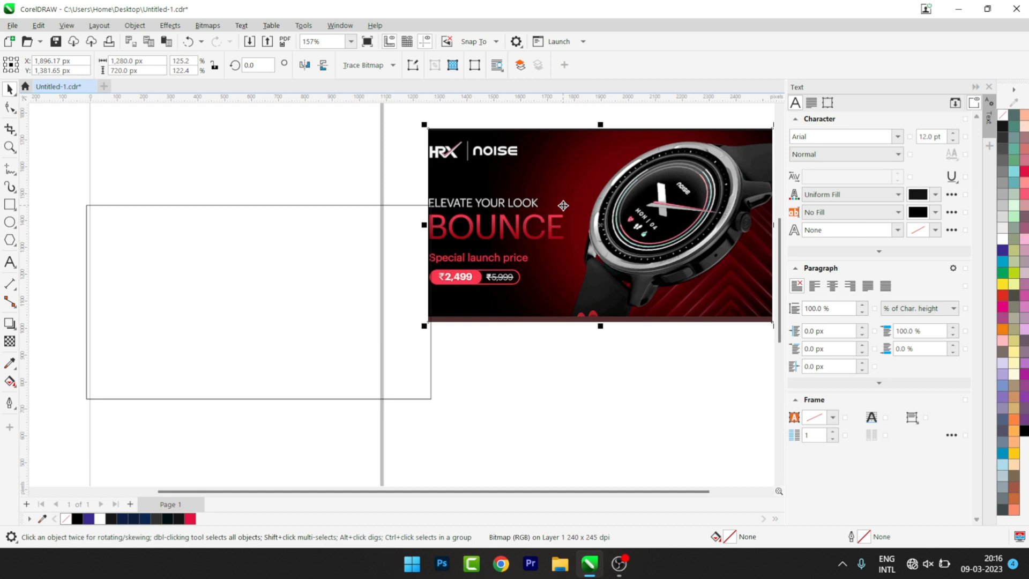
Open the Bitmap Mask settings for the banner image, choose Hide selected, enable the first color slot, and deselect the image without applying
{"action": "left_click", "coordinate": [207, 25]}
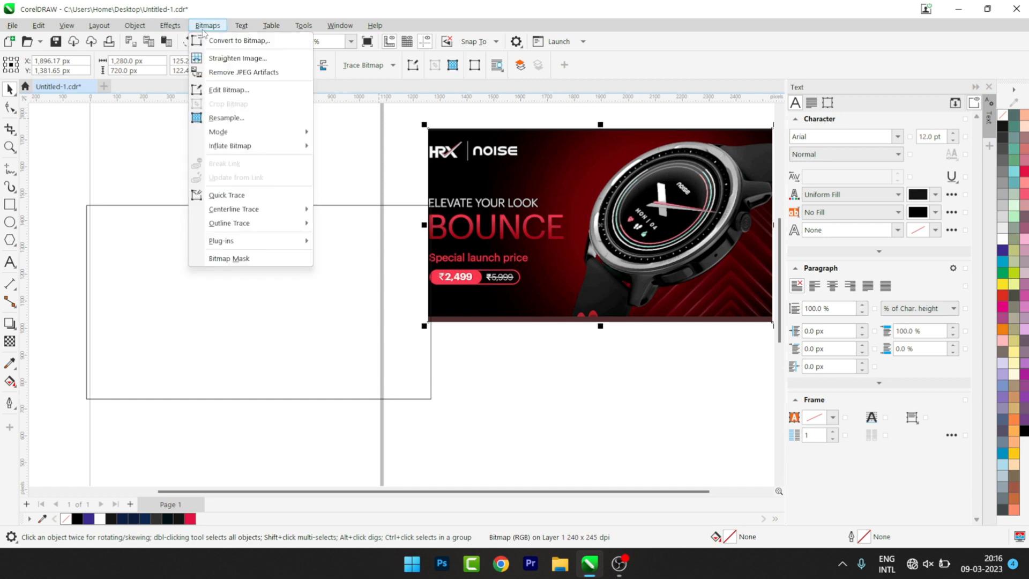
{"action": "left_click", "coordinate": [229, 258]}
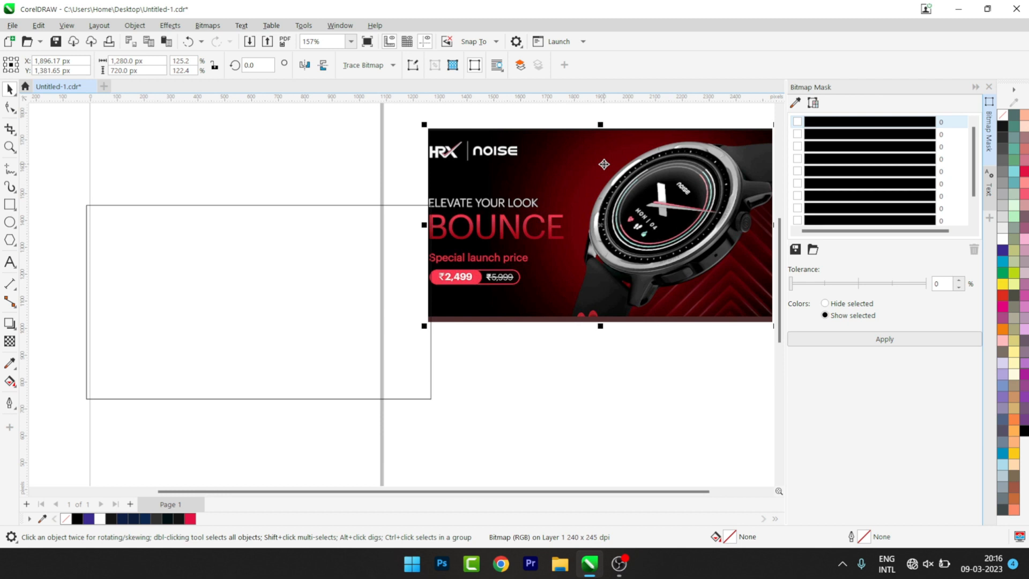
{"action": "left_click", "coordinate": [825, 303]}
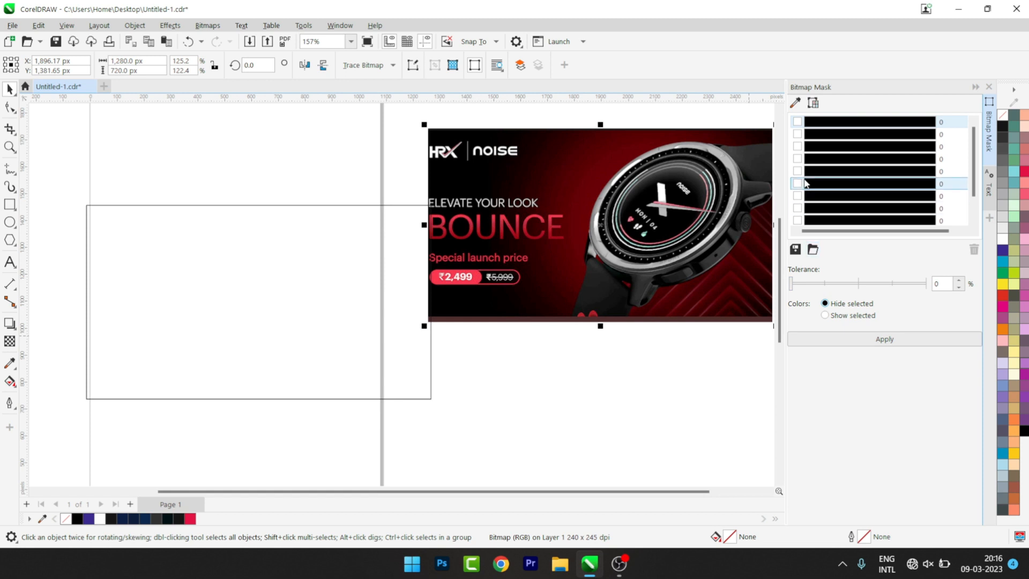
{"action": "left_click", "coordinate": [798, 122]}
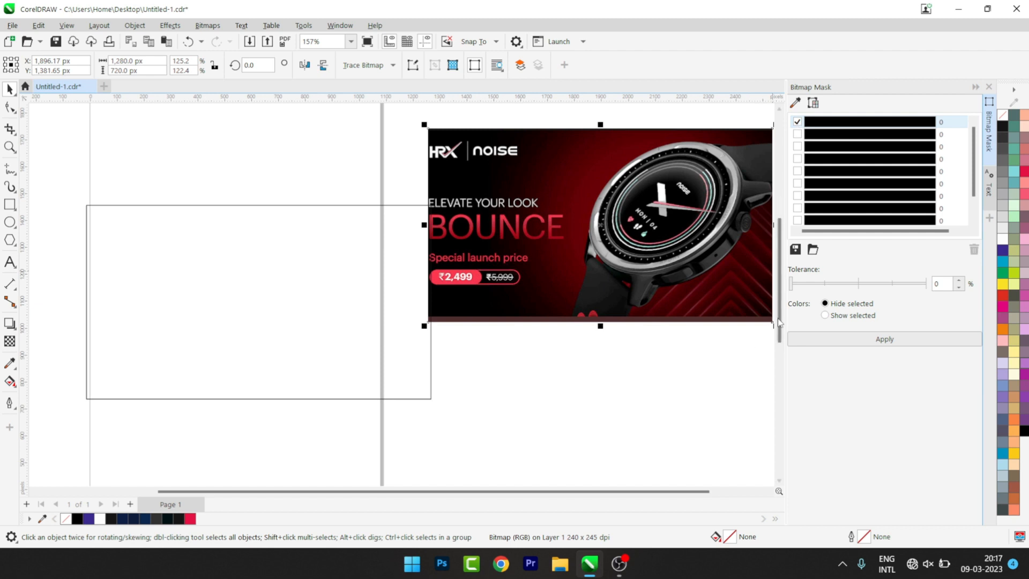
{"action": "left_click", "coordinate": [622, 399]}
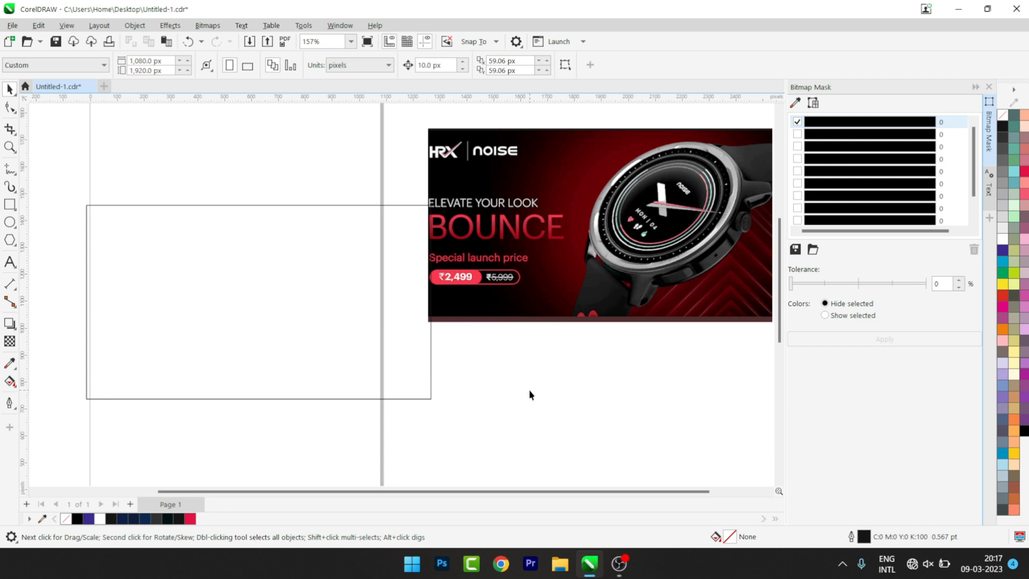
Import WhatsApp Image 2023-03-09 at 14.09.51 (1).PNG from the Desktop and place it at about 902 × 519 px over the rectangle's right part
{"action": "key", "text": "ctrl+i"}
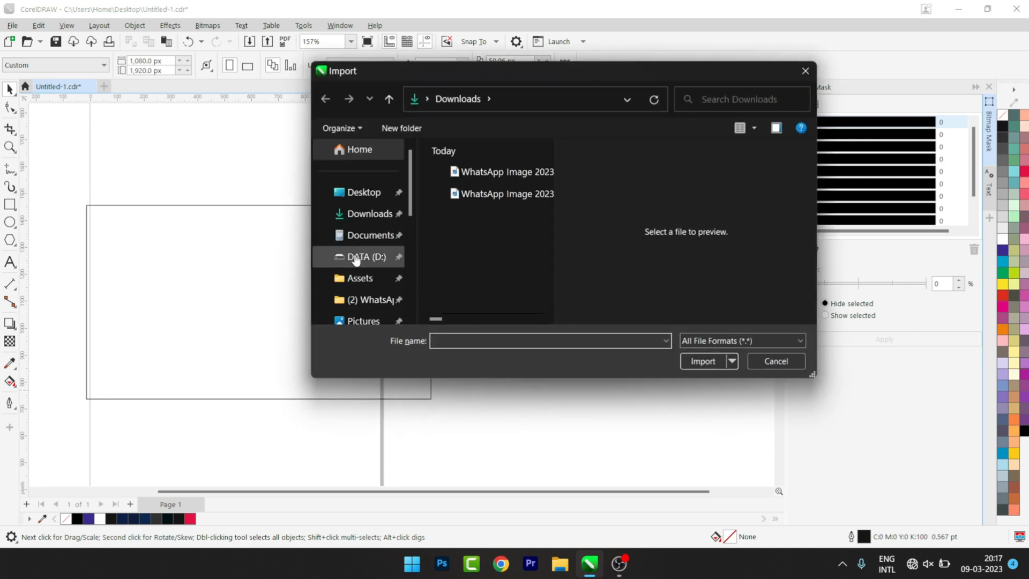
{"action": "left_click", "coordinate": [362, 193]}
{"action": "left_click_drag", "start_coordinate": [548, 150], "coordinate": [547, 307]}
{"action": "left_click", "coordinate": [432, 184]}
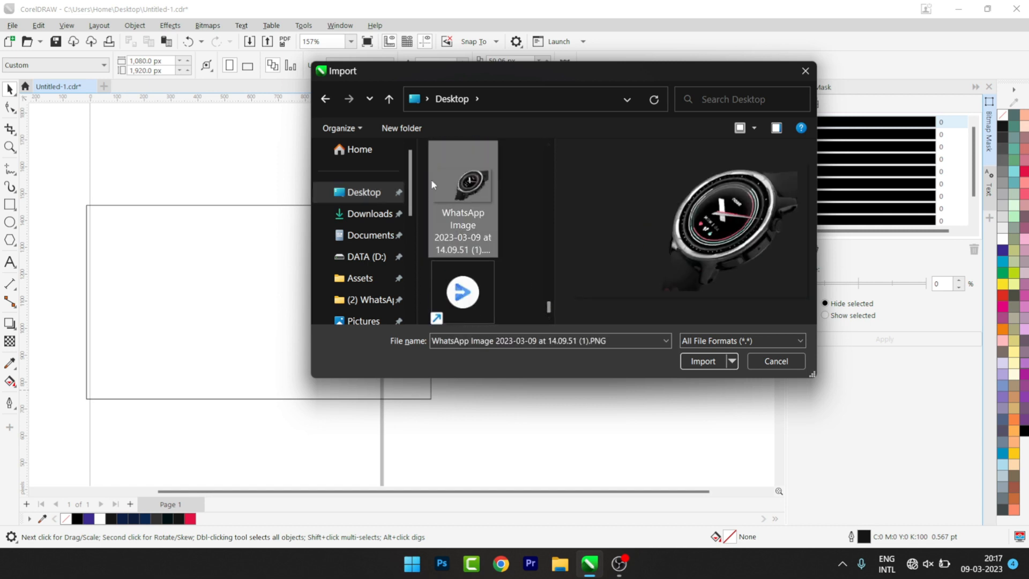
{"action": "left_click", "coordinate": [703, 361]}
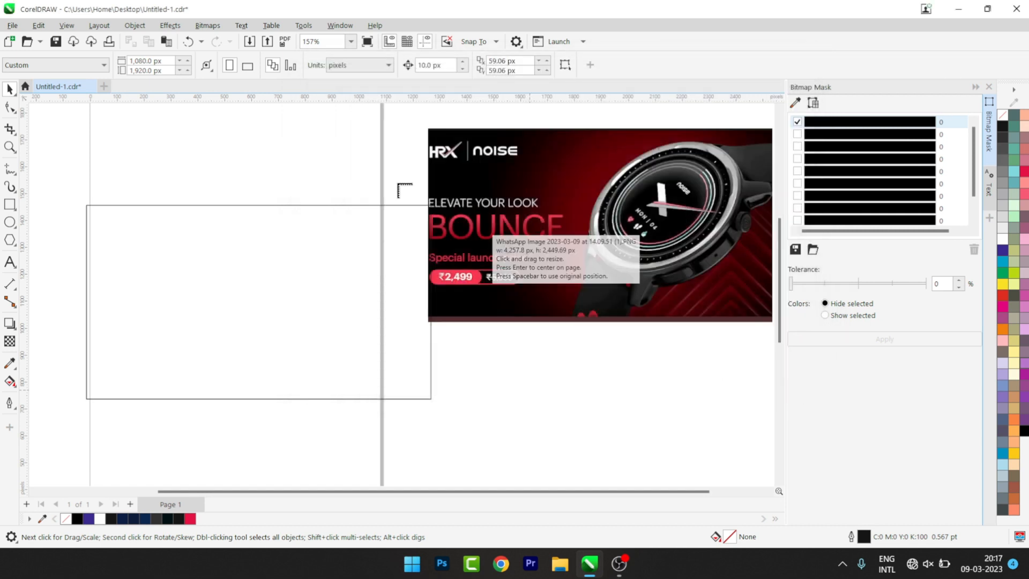
{"action": "left_click_drag", "start_coordinate": [259, 118], "coordinate": [502, 439]}
{"action": "left_click_drag", "start_coordinate": [432, 184], "coordinate": [361, 291]}
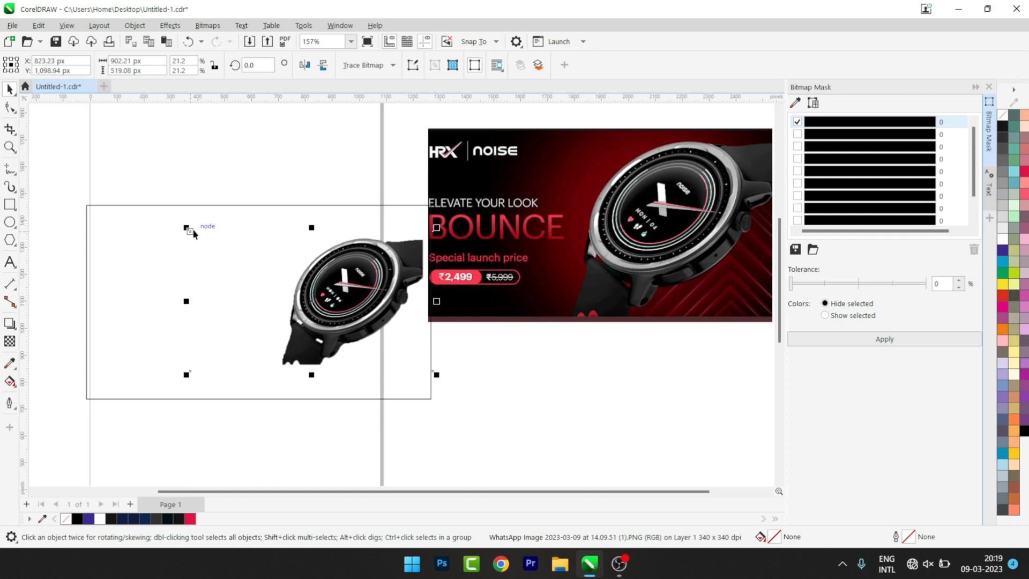
Draw a nearly square rectangle about 261 × 271 px just below the reference banner
{"action": "left_click", "coordinate": [334, 296]}
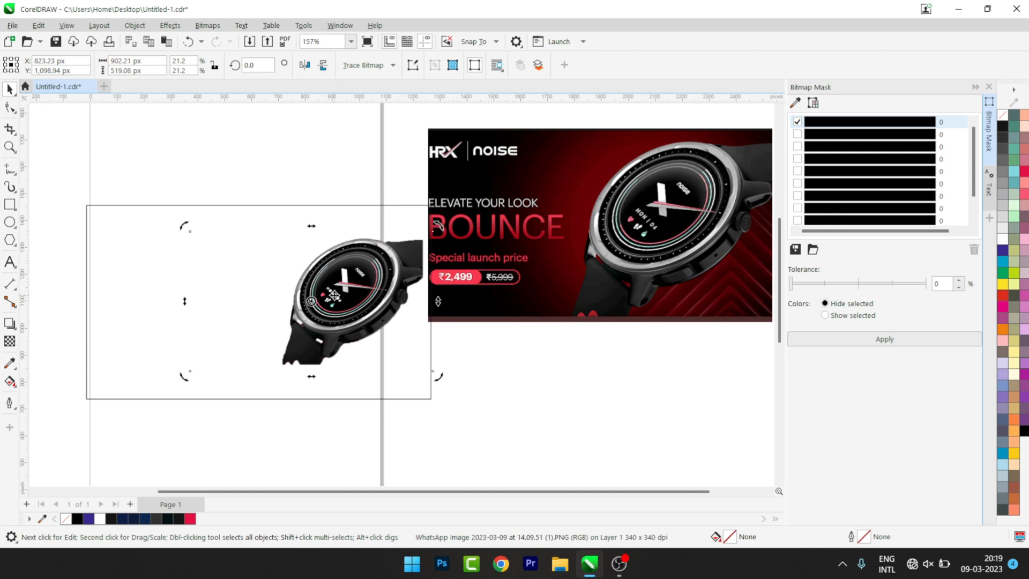
{"action": "left_click", "coordinate": [551, 392]}
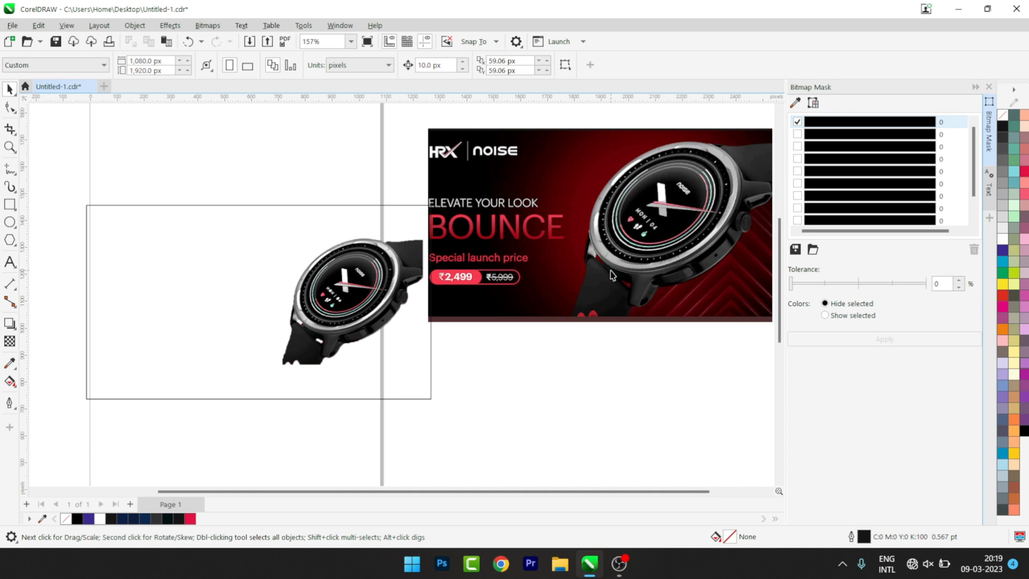
{"action": "left_click", "coordinate": [11, 205]}
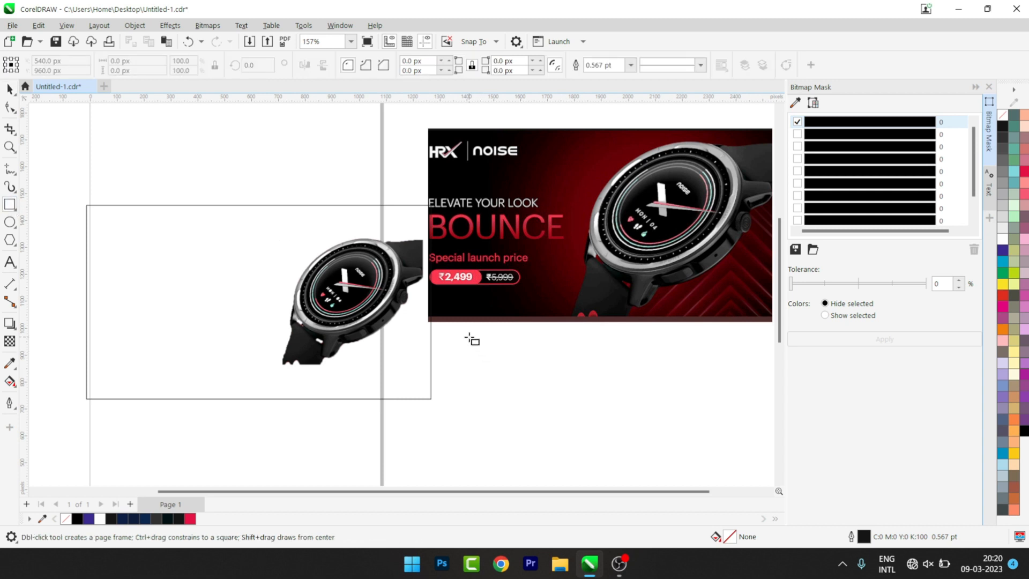
{"action": "left_click_drag", "start_coordinate": [466, 337], "coordinate": [538, 411]}
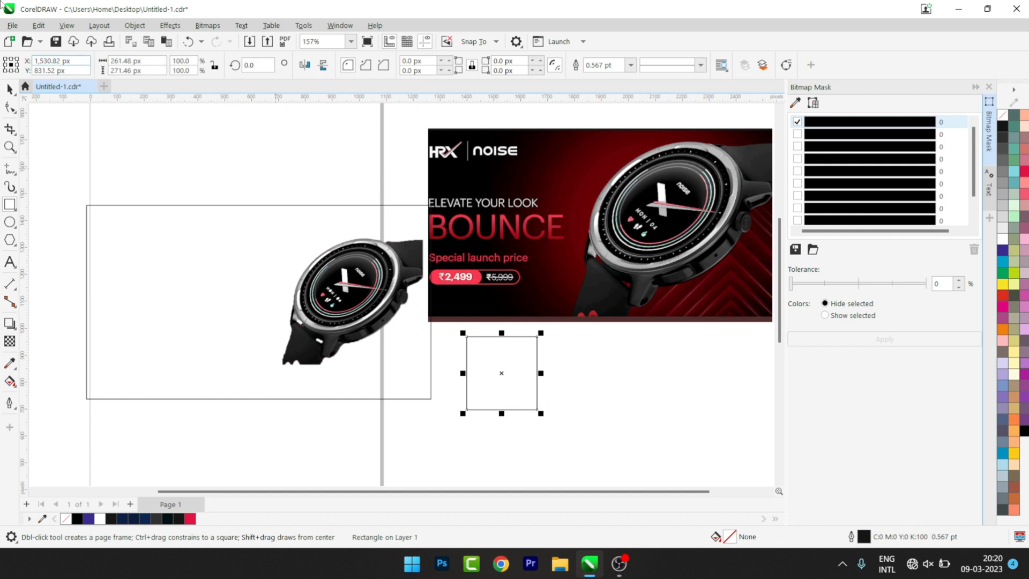
{"action": "left_click", "coordinate": [8, 90]}
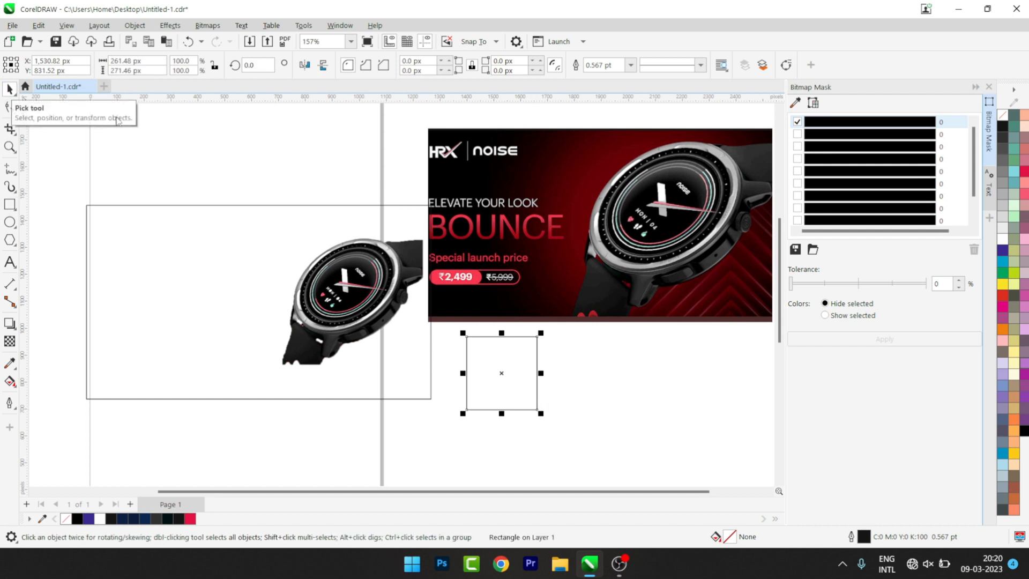
Rotate the new square by 120°, and adjust its rotation freehand to about 142.7°
{"action": "left_click", "coordinate": [258, 63]}
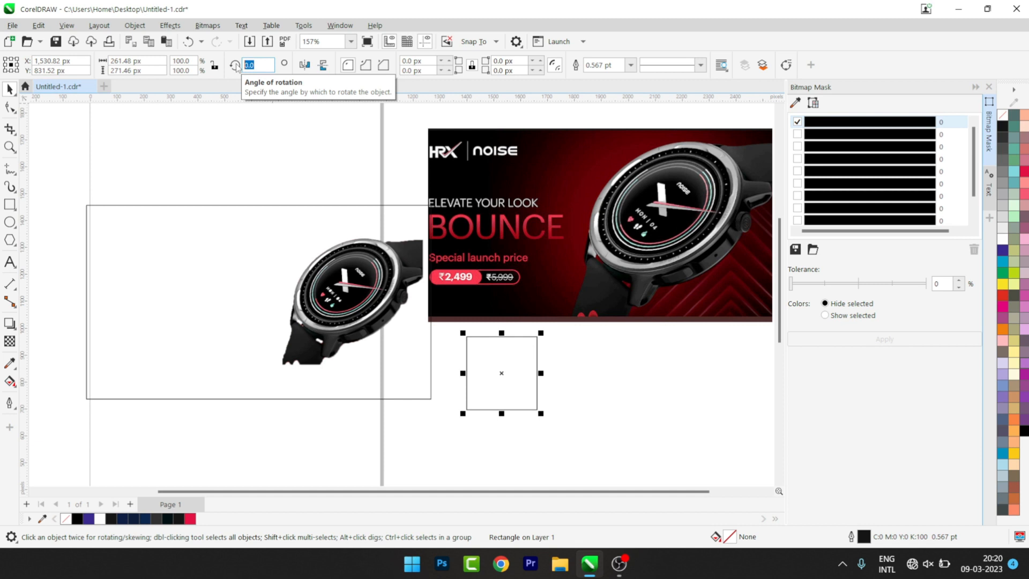
{"action": "type", "text": "120"}
{"action": "key", "text": "Return"}
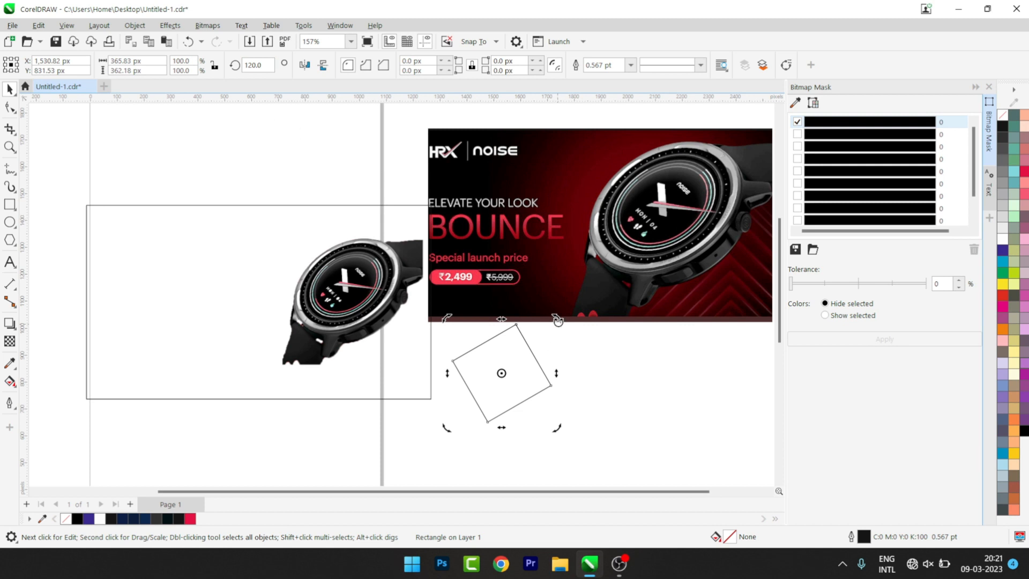
{"action": "left_click_drag", "start_coordinate": [558, 319], "coordinate": [531, 304]}
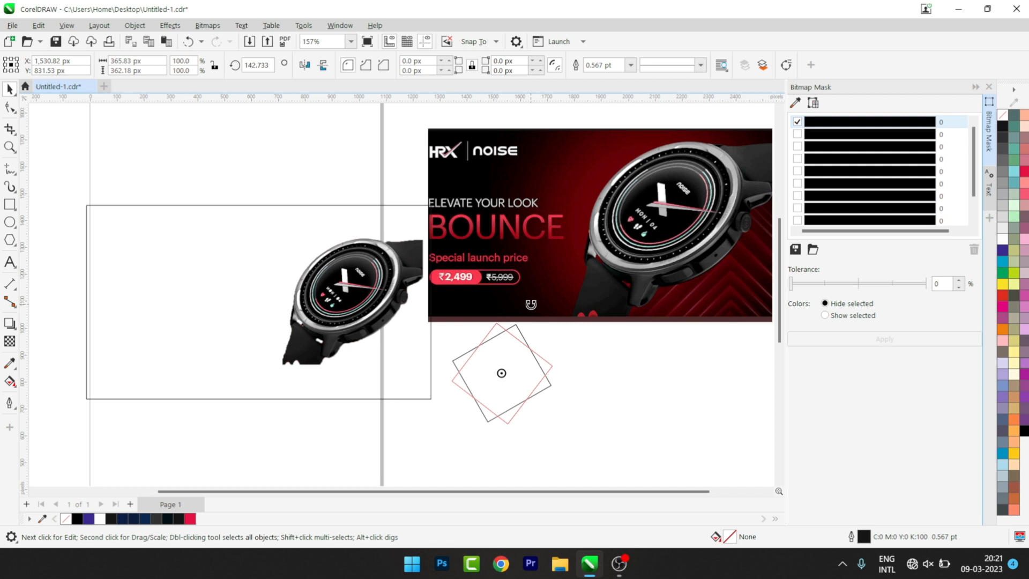
{"action": "left_click_drag", "start_coordinate": [531, 304], "coordinate": [532, 309]}
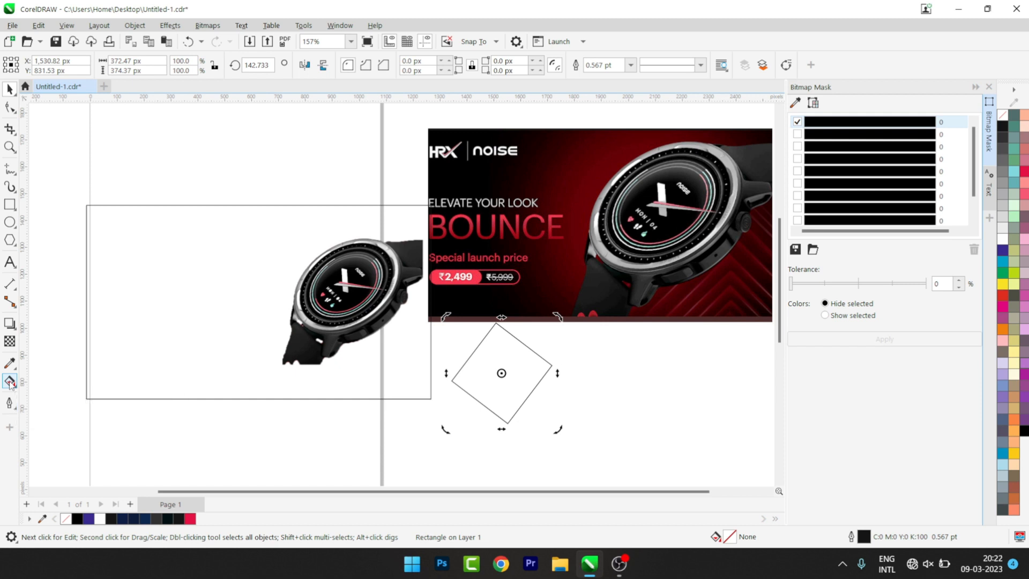
Give the rotated square a fountain fill across its width, with its start color sampled from the banner's dark red (C 13, M 100, Y 99, K 59)
{"action": "left_click", "coordinate": [10, 381]}
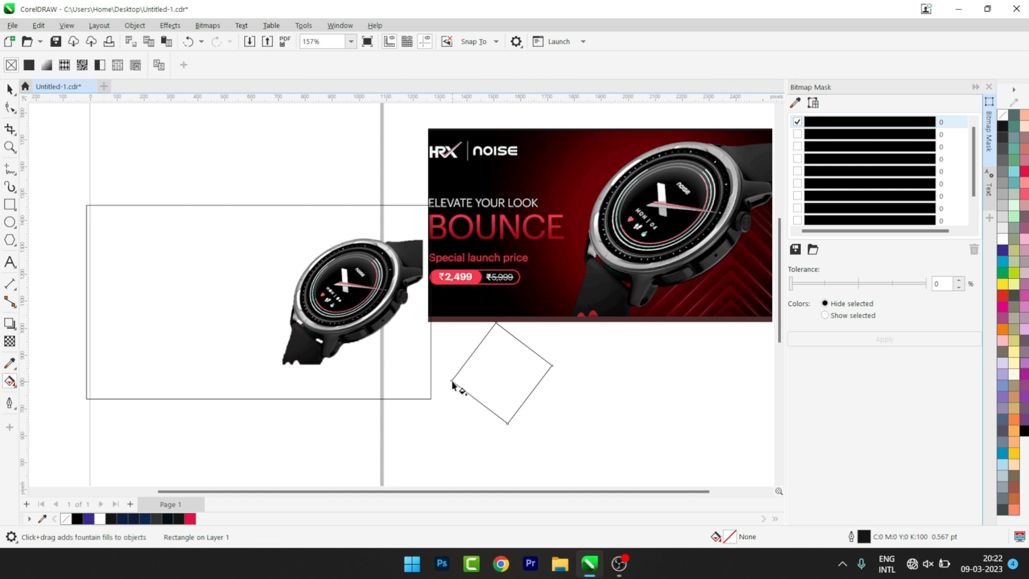
{"action": "left_click_drag", "start_coordinate": [451, 380], "coordinate": [550, 369]}
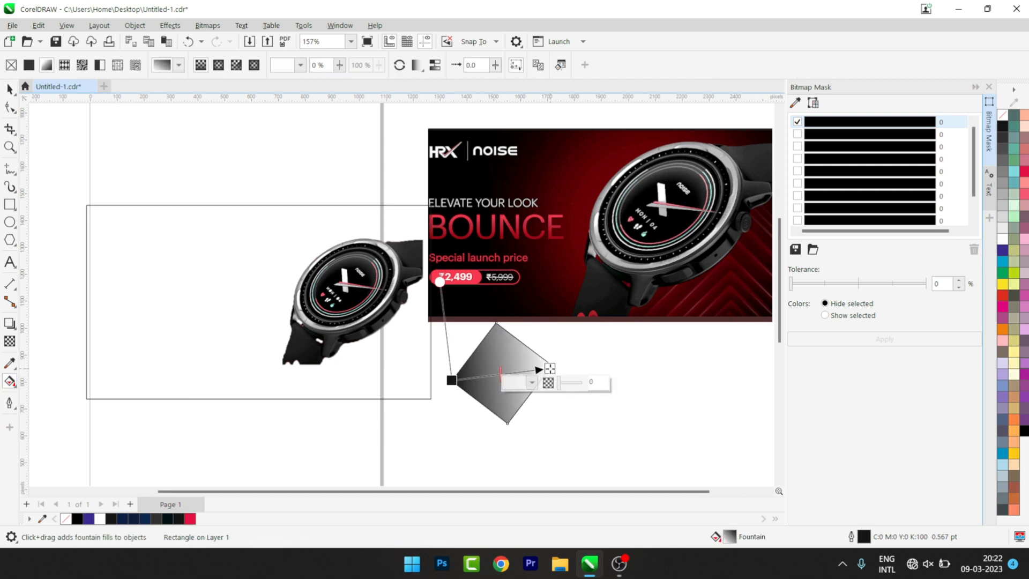
{"action": "left_click", "coordinate": [452, 380]}
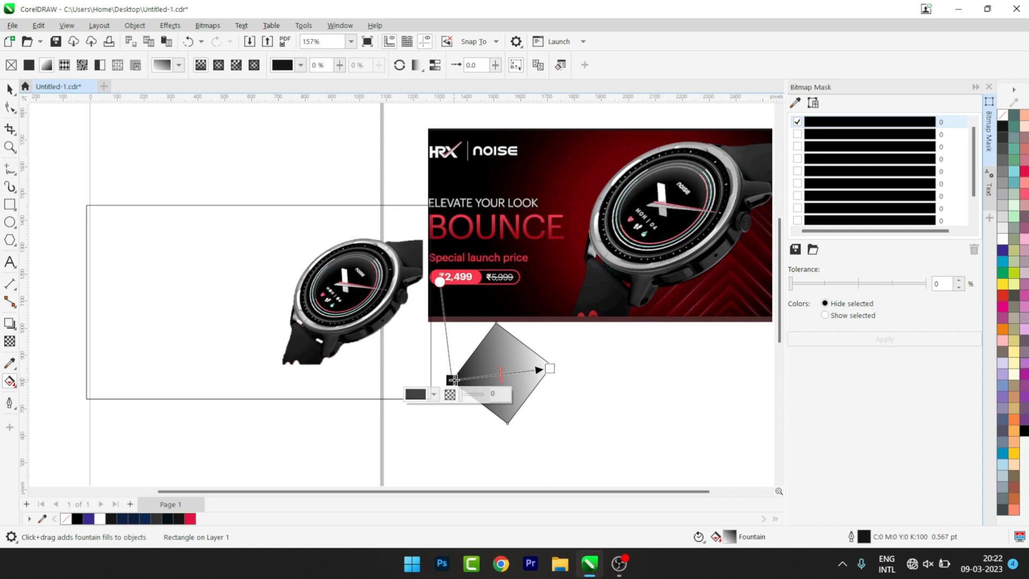
{"action": "left_click", "coordinate": [434, 394]}
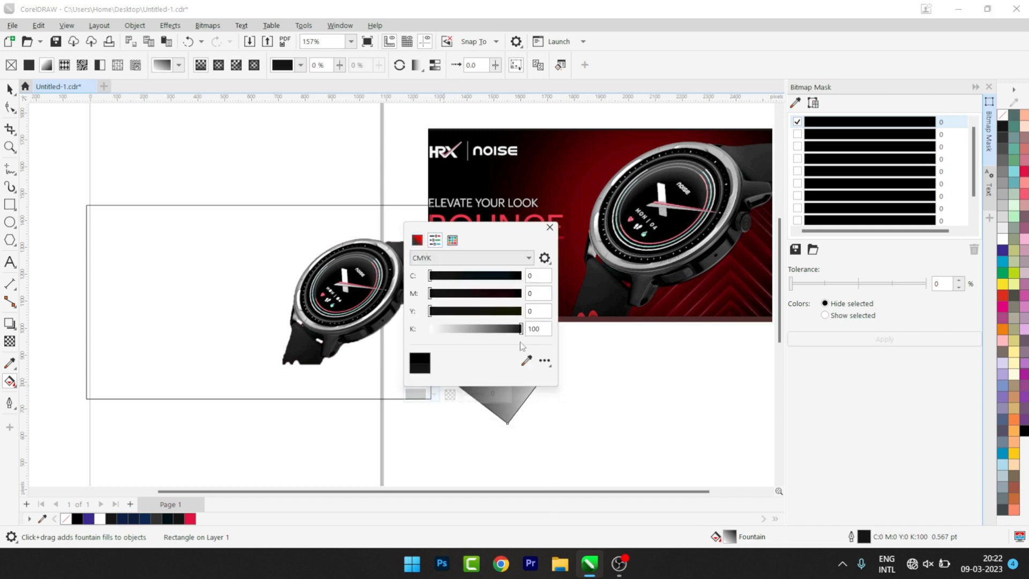
{"action": "left_click", "coordinate": [527, 359]}
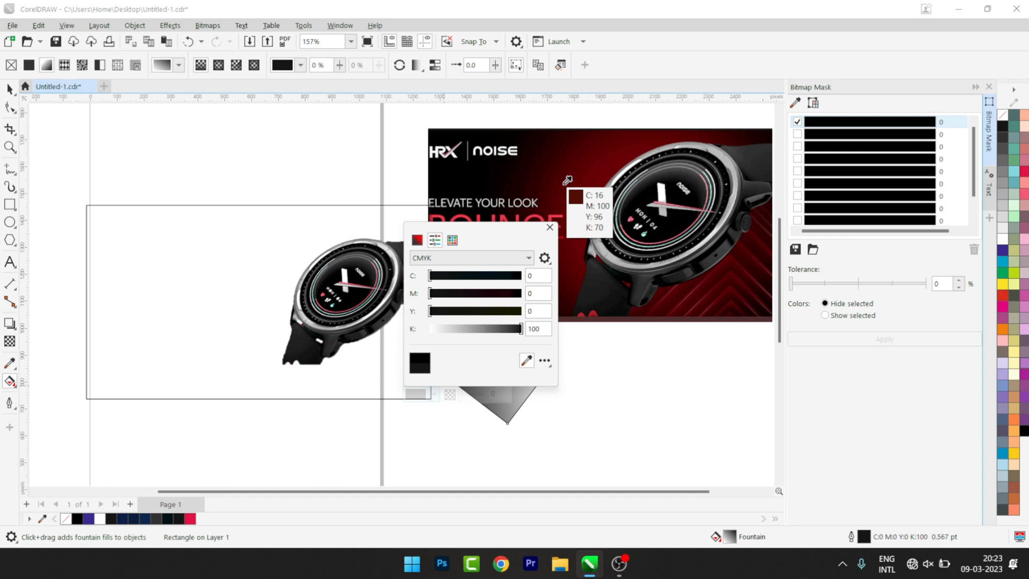
{"action": "left_click", "coordinate": [607, 176]}
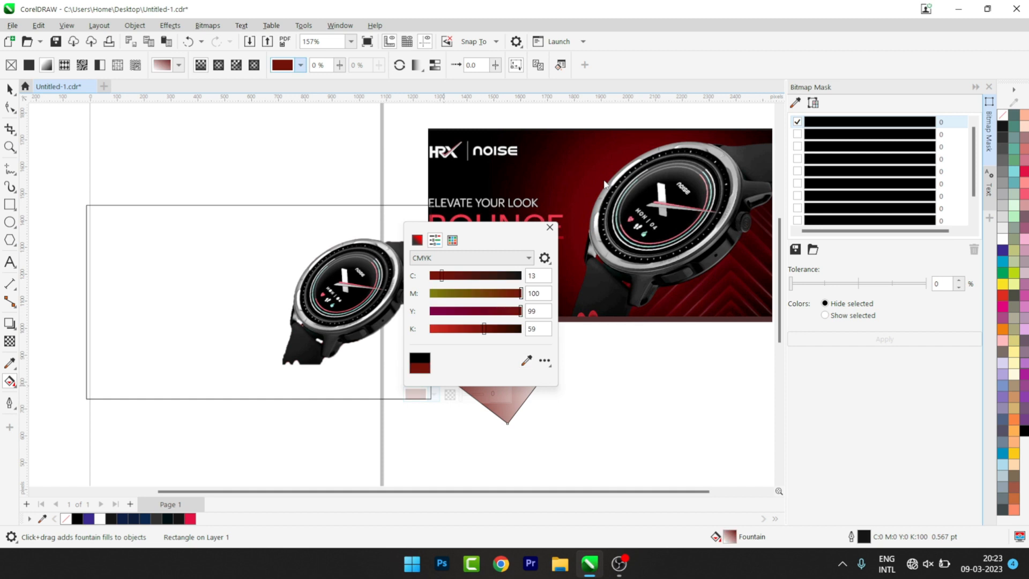
{"action": "left_click", "coordinate": [549, 228]}
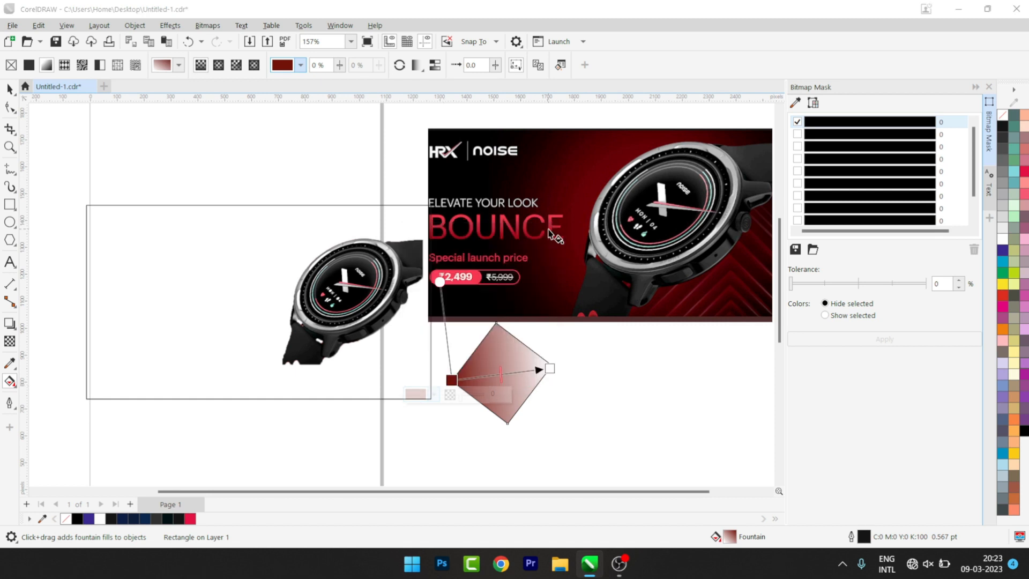
Set the end color of the square's fountain fill to C 0, M 0, Y 0, K 95
{"action": "left_click", "coordinate": [550, 369]}
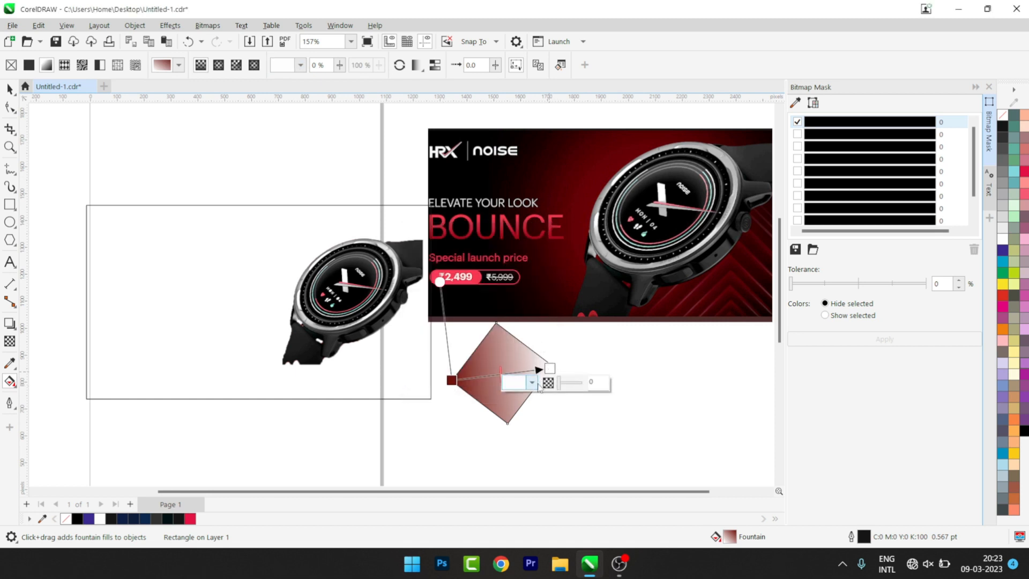
{"action": "left_click", "coordinate": [531, 382]}
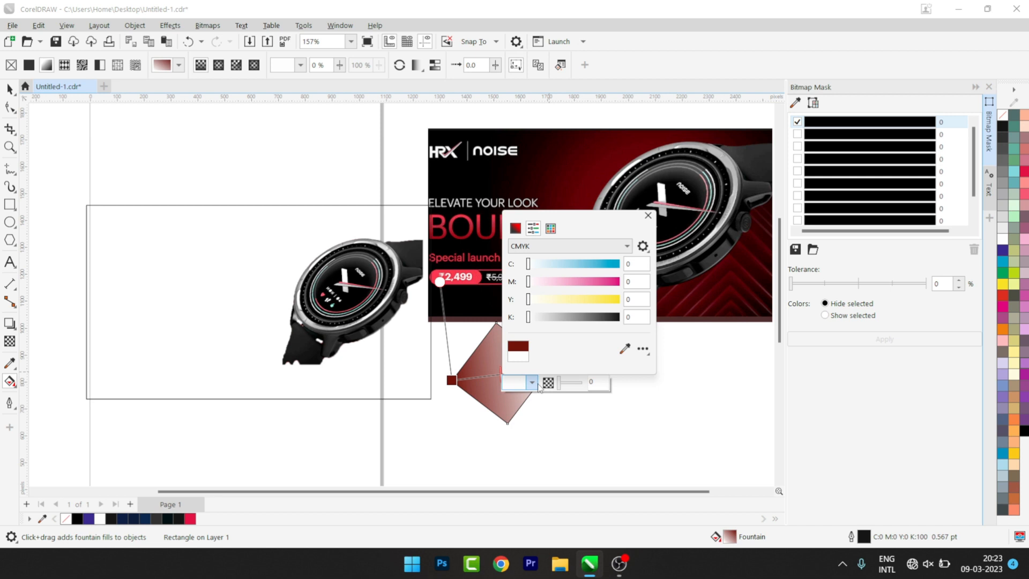
{"action": "left_click", "coordinate": [616, 316]}
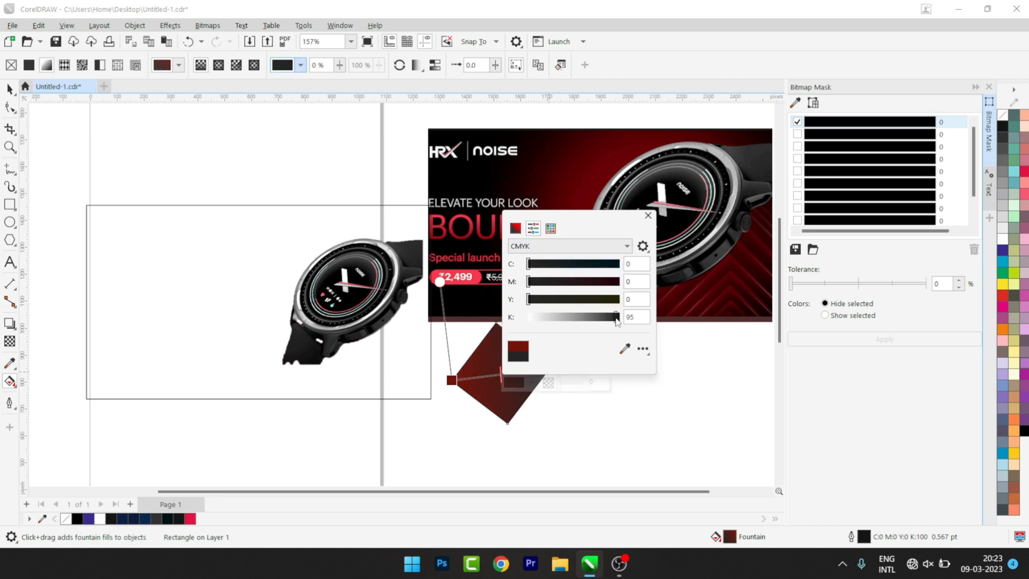
{"action": "left_click", "coordinate": [646, 220]}
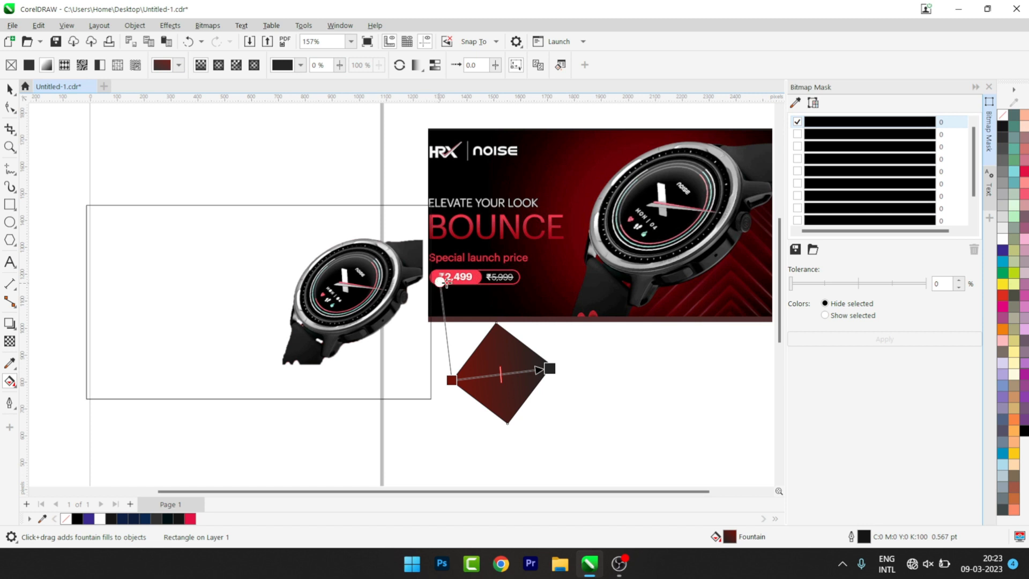
Change the square's gradient to an elliptical fountain fill and close the Bitmap Mask settings
{"action": "left_click_drag", "start_coordinate": [446, 283], "coordinate": [462, 285]}
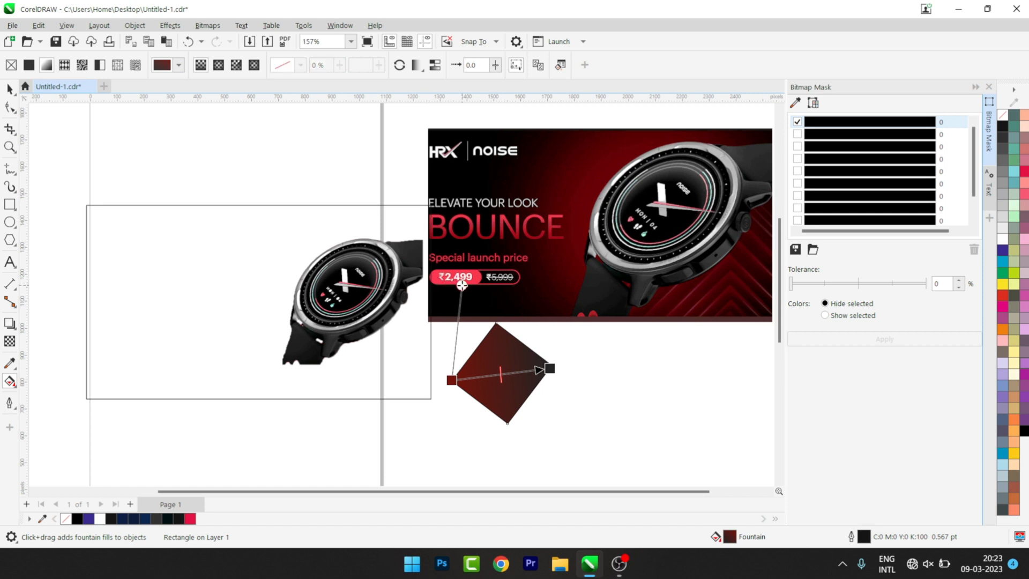
{"action": "left_click", "coordinate": [220, 63]}
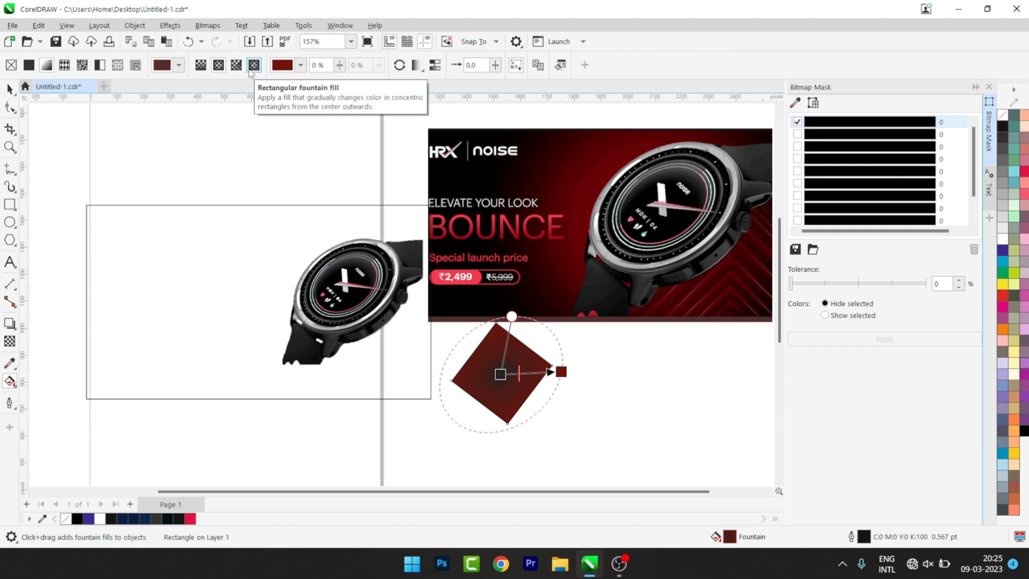
{"action": "left_click", "coordinate": [989, 87]}
{"action": "left_click", "coordinate": [989, 87]}
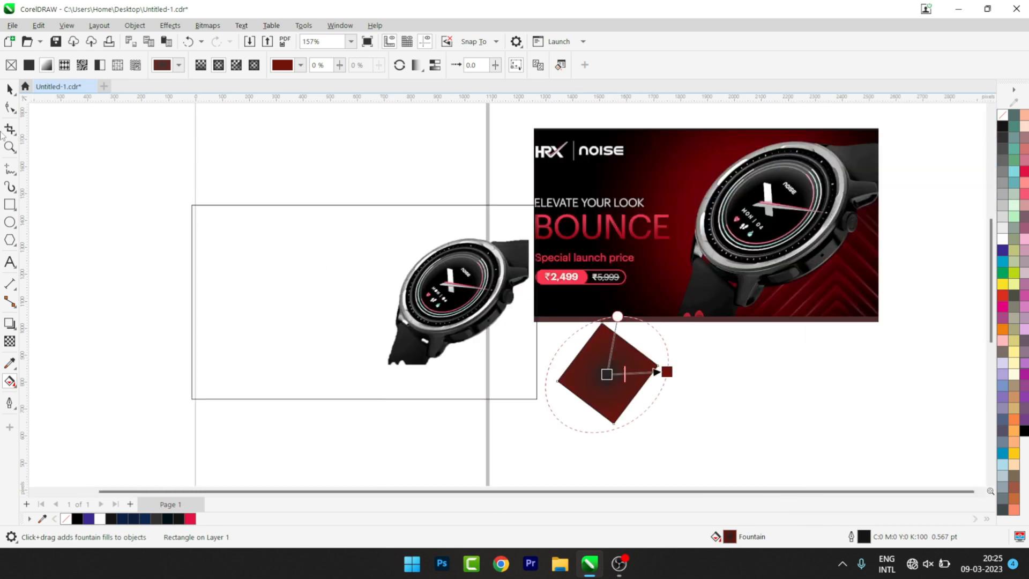
Add a drop shadow to the square with 77 opacity and 15 feathering, and set its merge mode to Normal
{"action": "left_click", "coordinate": [9, 90]}
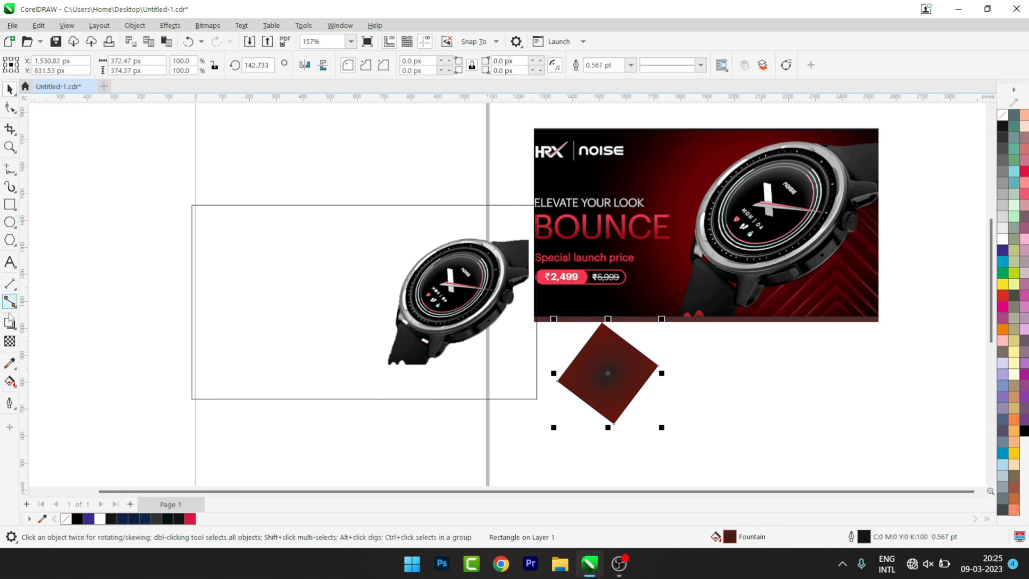
{"action": "left_click", "coordinate": [13, 324]}
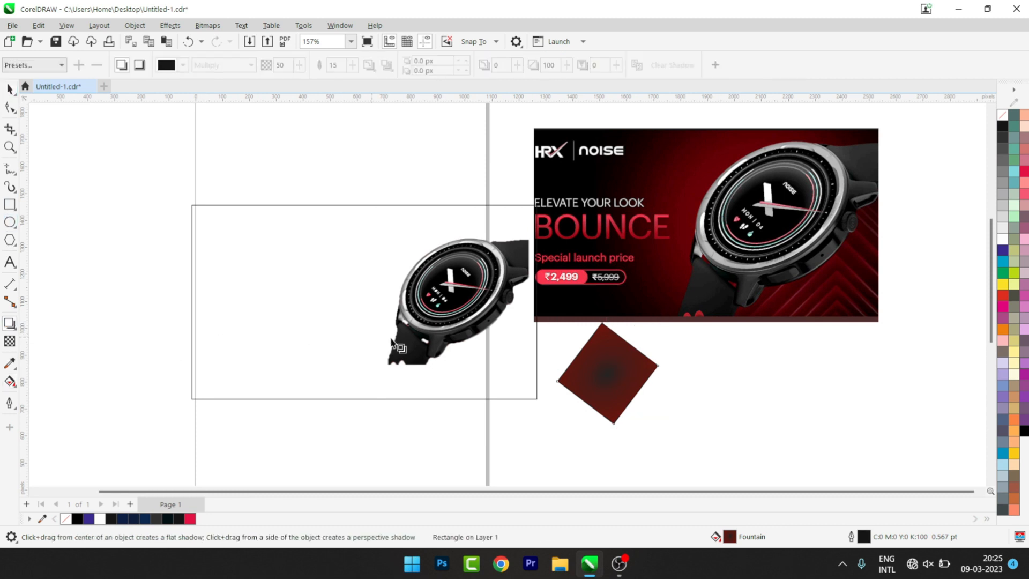
{"action": "left_click_drag", "start_coordinate": [558, 382], "coordinate": [634, 373]}
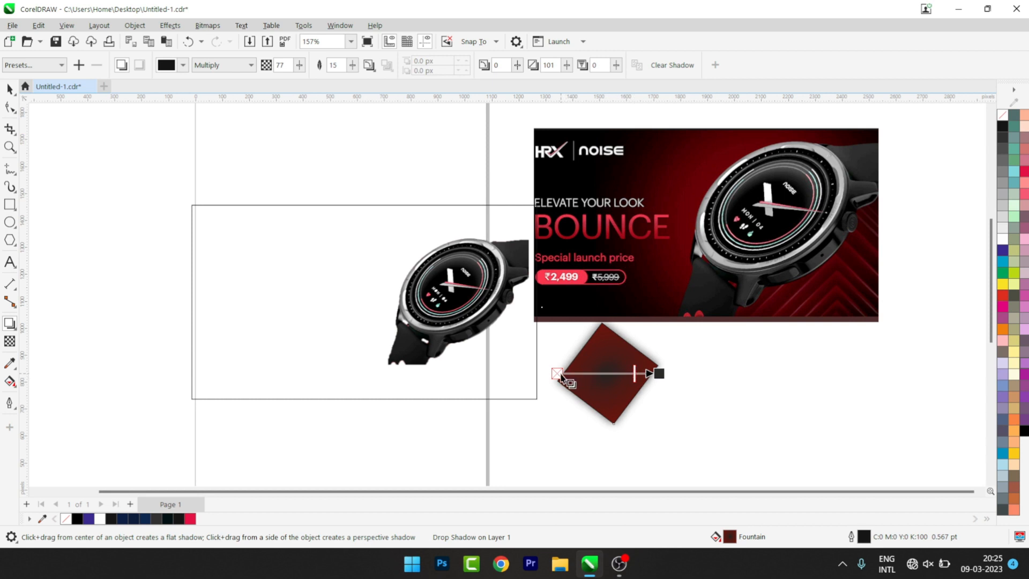
{"action": "left_click", "coordinate": [217, 64]}
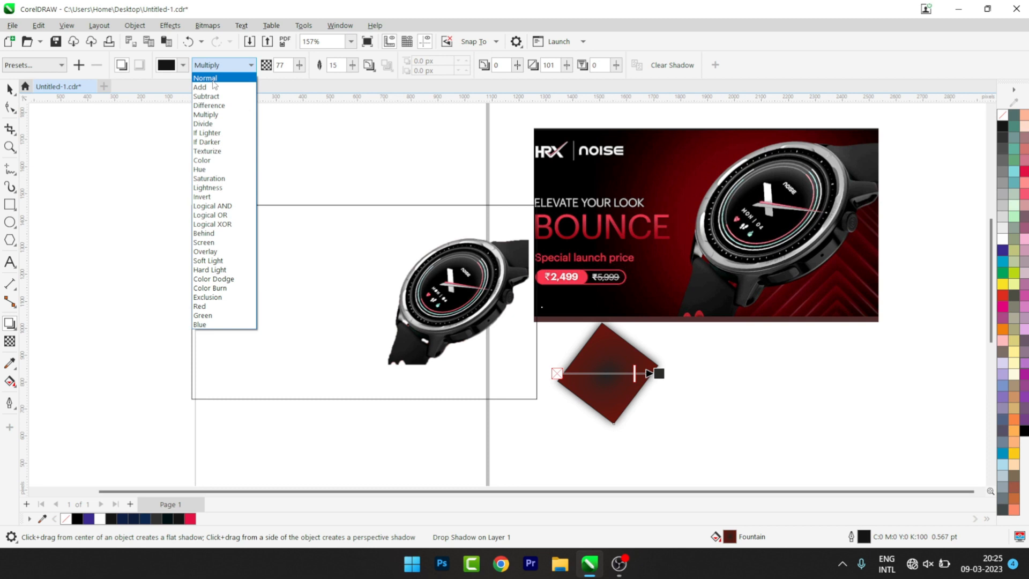
{"action": "left_click", "coordinate": [214, 83]}
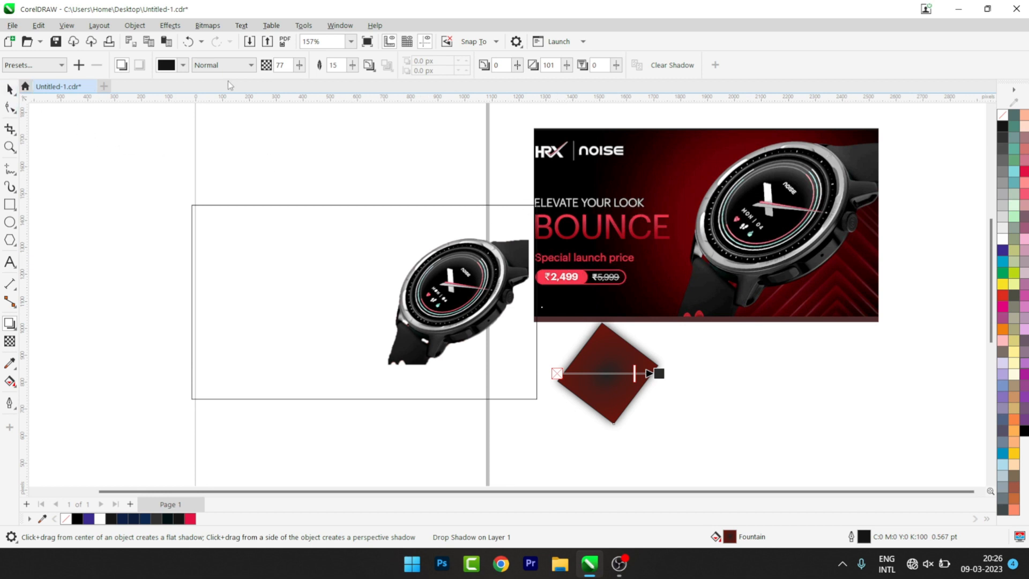
Enlarge the shadowed square and move it into the large rectangle beside the watch, at about X 372 px and Y 1,099 px
{"action": "left_click", "coordinate": [8, 89]}
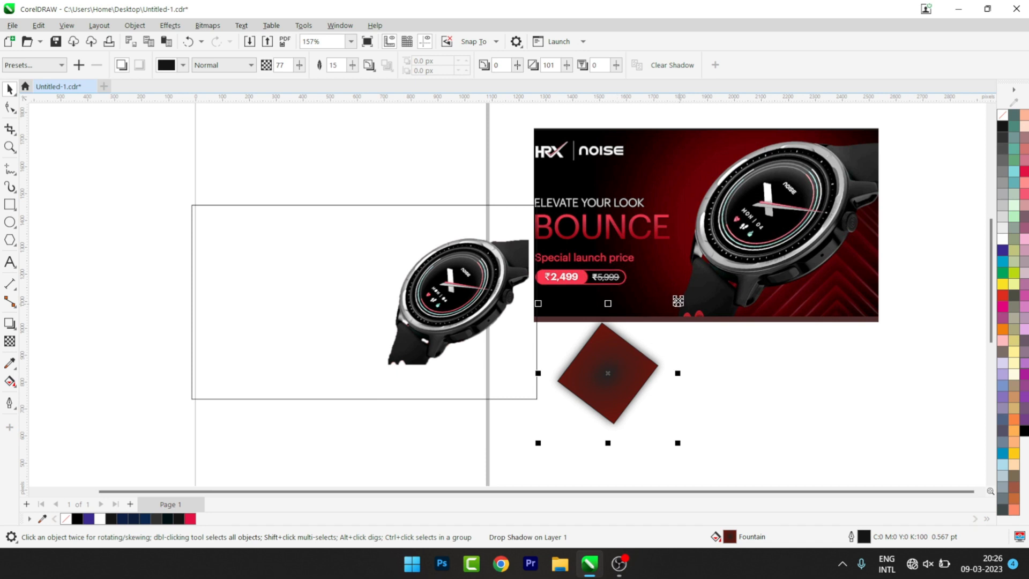
{"action": "left_click_drag", "start_coordinate": [679, 304], "coordinate": [763, 282]}
{"action": "left_click_drag", "start_coordinate": [607, 371], "coordinate": [299, 304]}
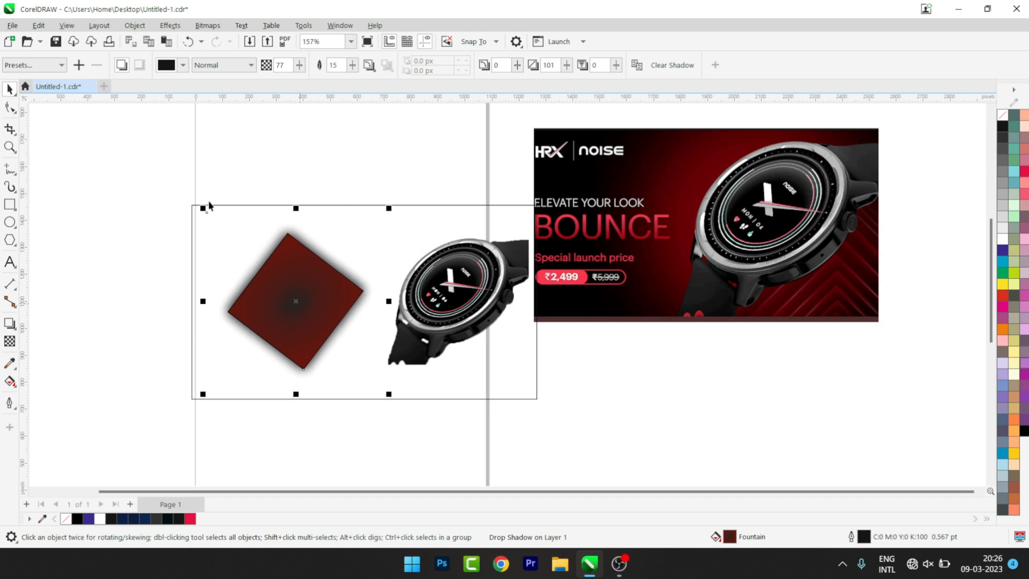
Create a smaller centered copy of the square and repeat the scaled duplication to nest concentric squares down to about 82 × 82 px
{"action": "left_click_drag", "start_coordinate": [203, 211], "coordinate": [218, 223]}
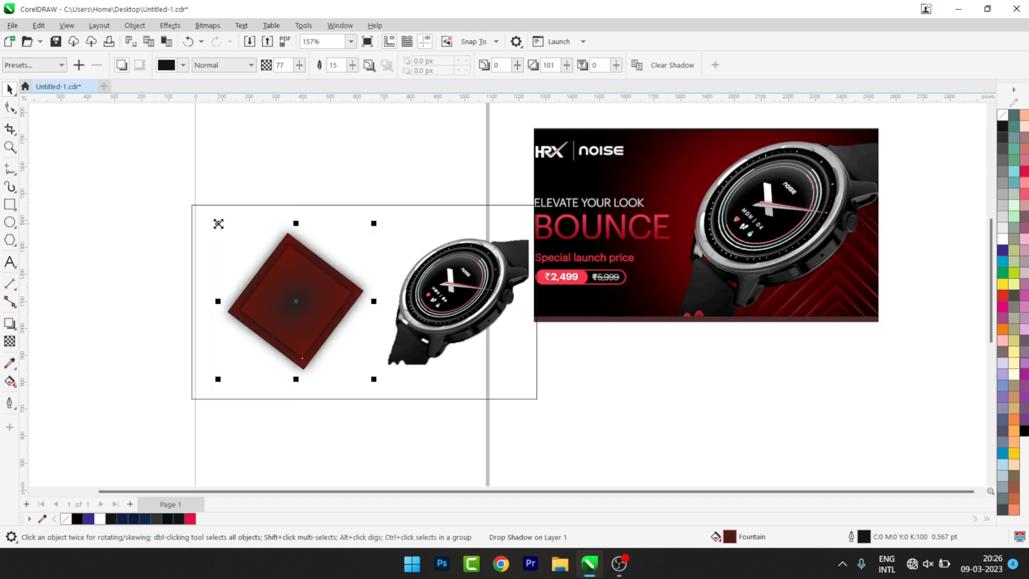
{"action": "left_click", "coordinate": [313, 320]}
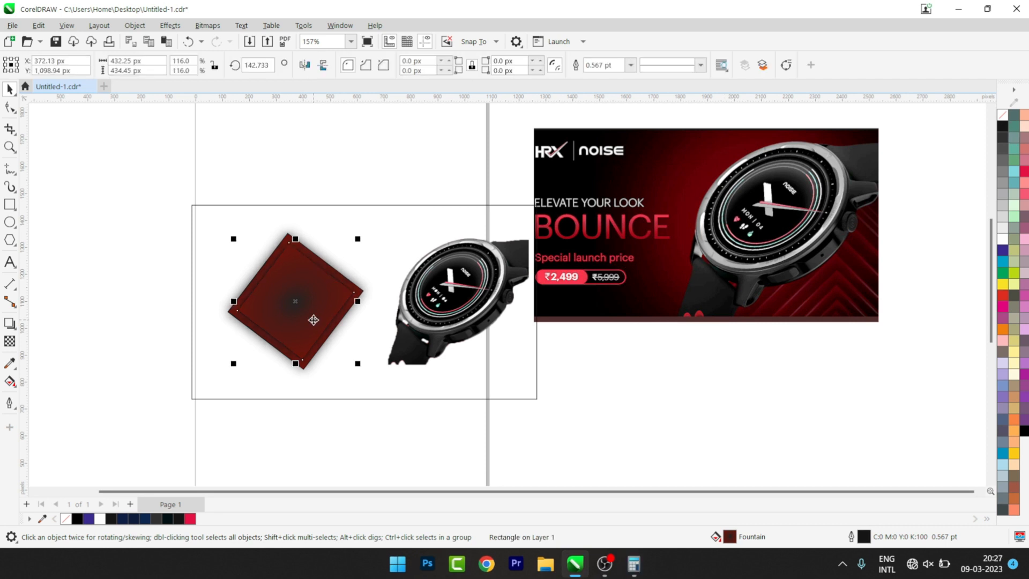
{"action": "key", "text": "ctrl+r"}
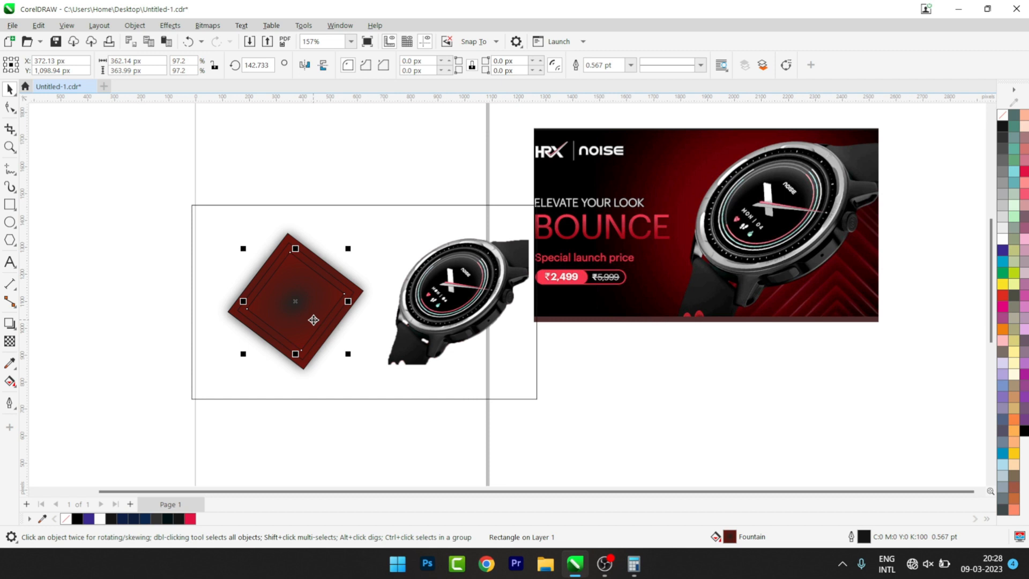
{"action": "key", "text": "ctrl+r"}
{"action": "key", "text": "ctrl+r"}
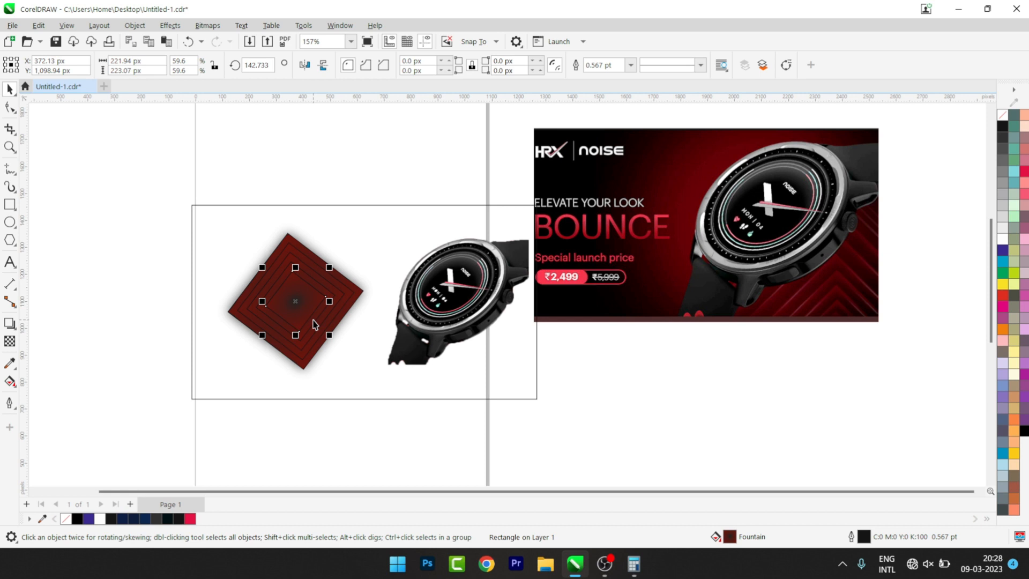
{"action": "key", "text": "ctrl+d"}
{"action": "key", "text": "ctrl+d"}
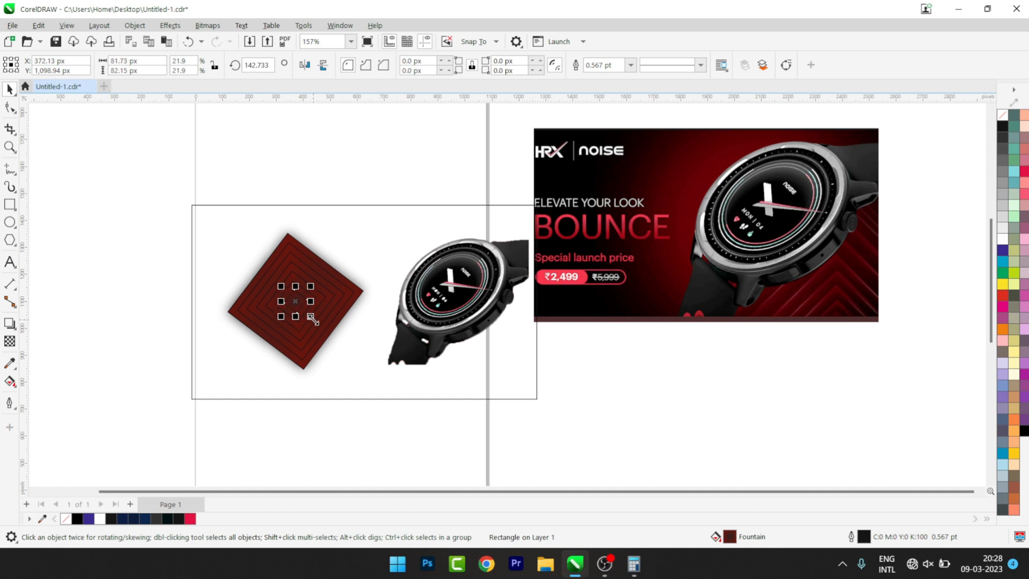
Select all the nested squares together and remove their outlines
{"action": "left_click", "coordinate": [241, 258]}
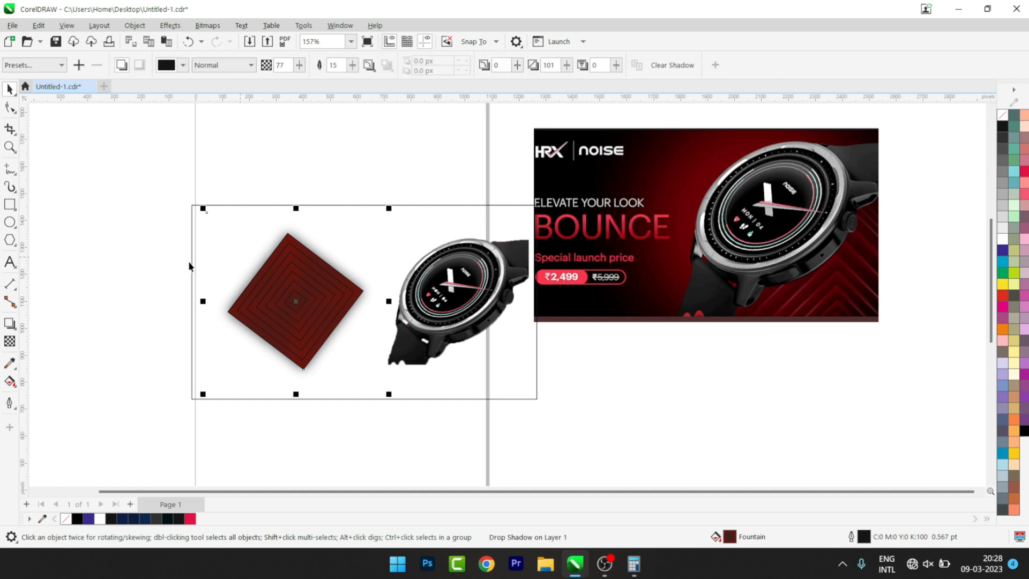
{"action": "left_click", "coordinate": [173, 258]}
{"action": "left_click_drag", "start_coordinate": [137, 211], "coordinate": [376, 378]}
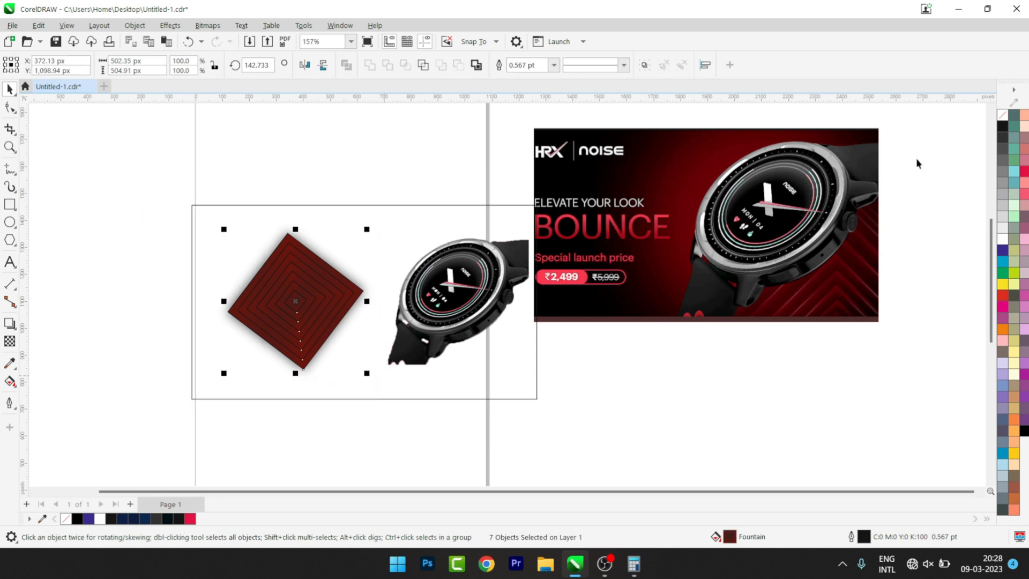
{"action": "right_click", "coordinate": [1002, 114]}
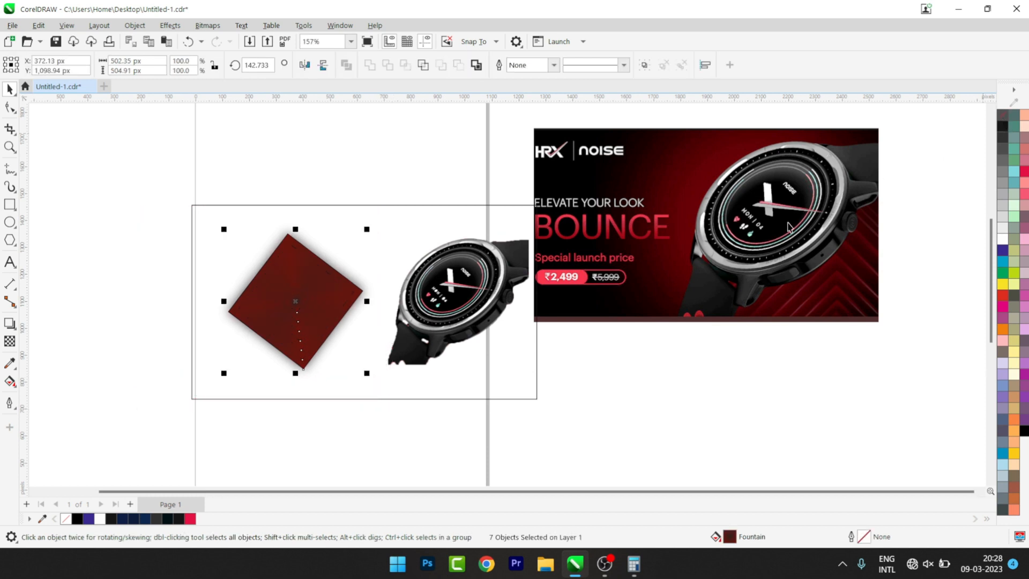
{"action": "left_click", "coordinate": [590, 420]}
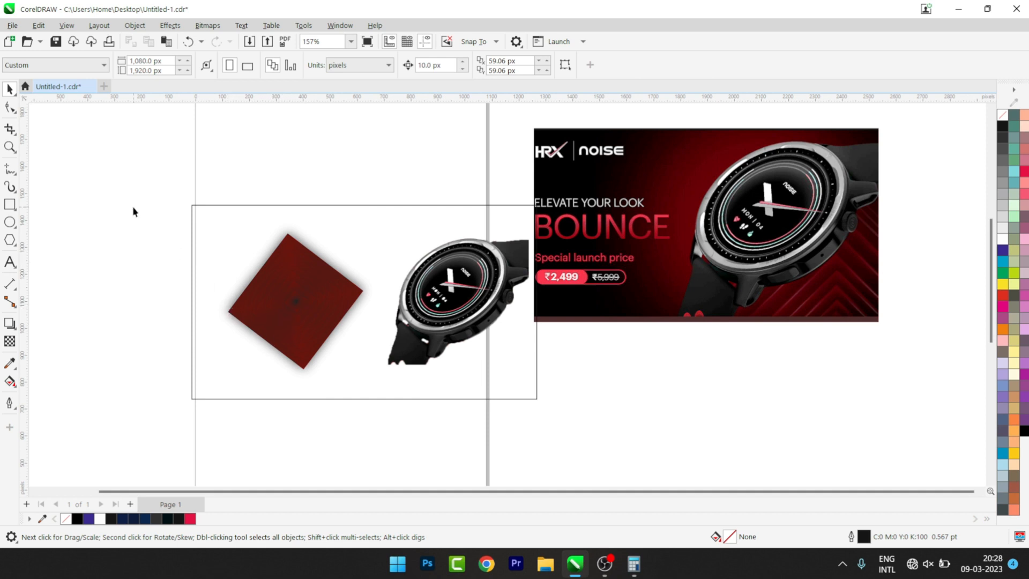
Add a drop shadow to all the nested squares at once, cast horizontally from their left edge to their right edge
{"action": "left_click_drag", "start_coordinate": [133, 211], "coordinate": [391, 389]}
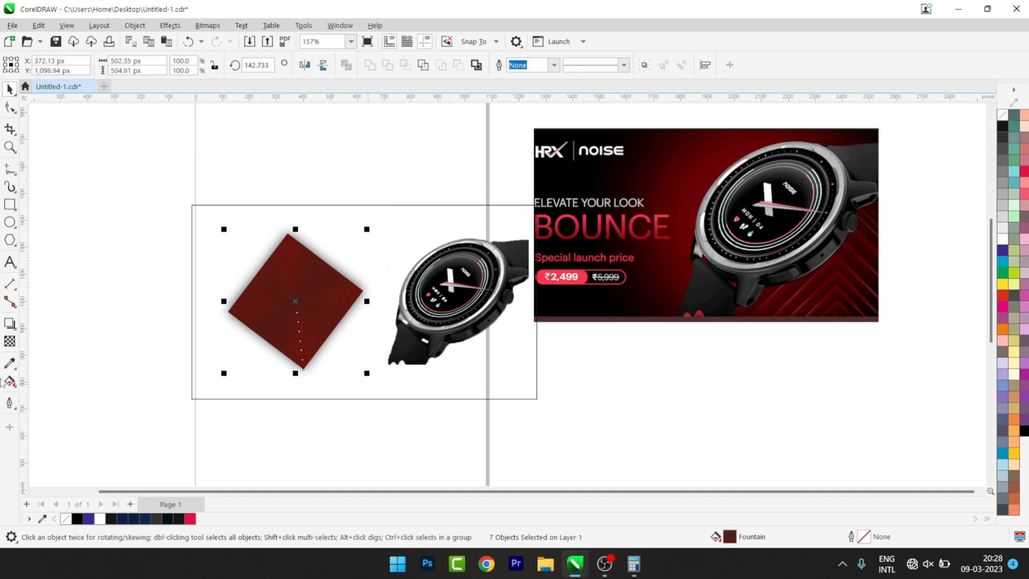
{"action": "left_click", "coordinate": [10, 323]}
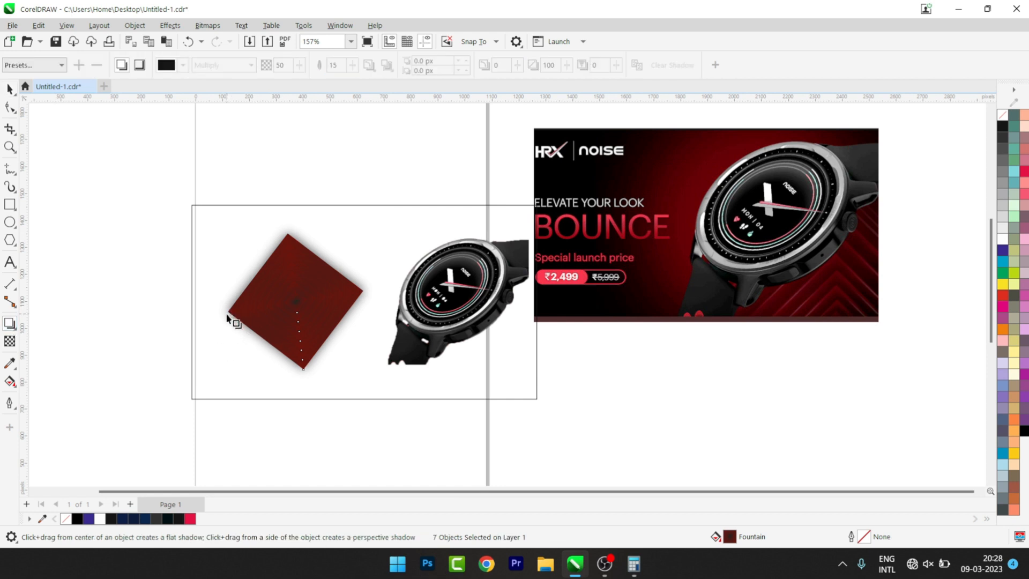
{"action": "left_click_drag", "start_coordinate": [227, 301], "coordinate": [364, 303]}
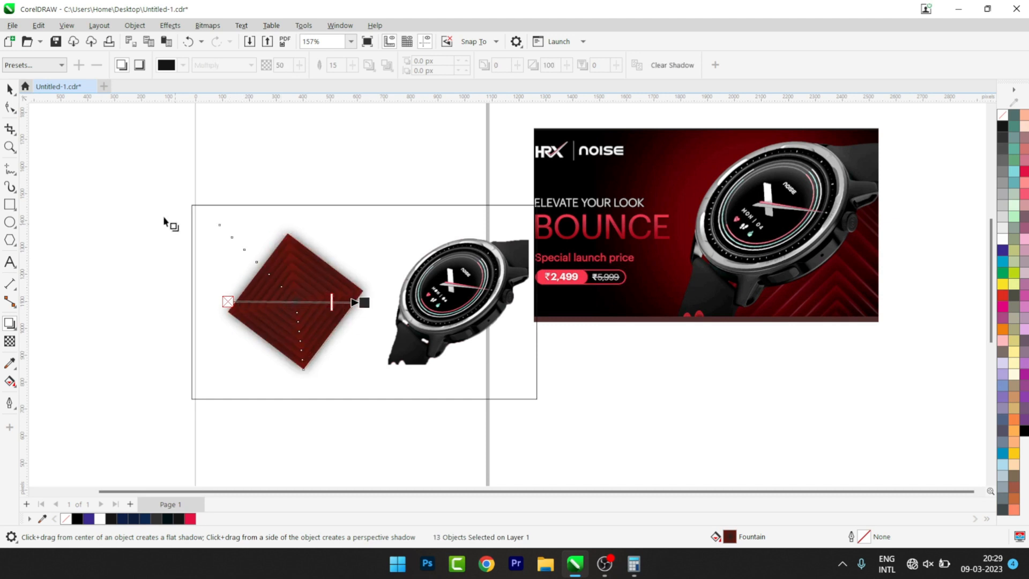
{"action": "left_click", "coordinate": [10, 89]}
{"action": "left_click", "coordinate": [99, 260]}
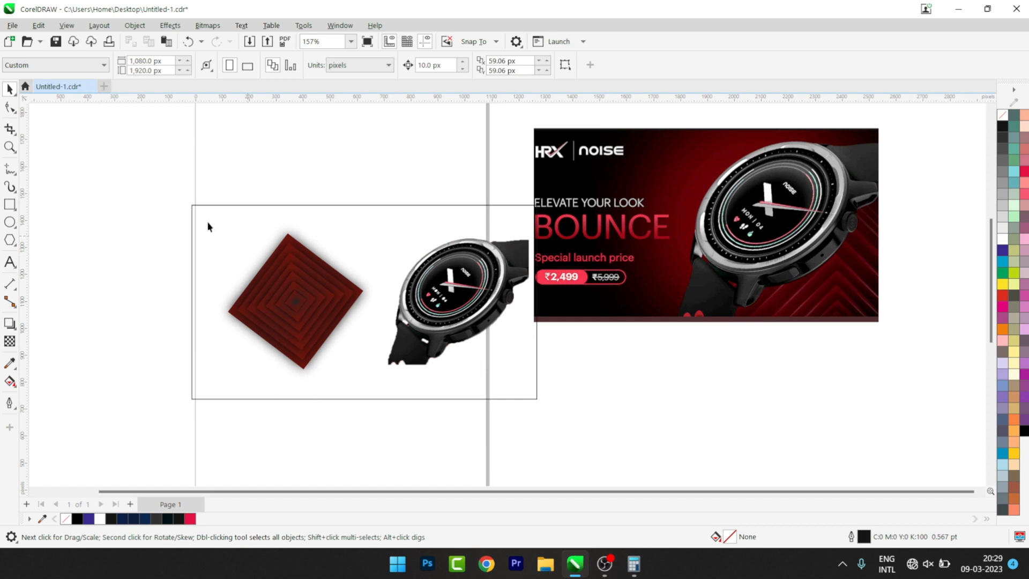
Move the whole nested-square pattern out of the rectangle to below the reference banner, at about X 1,724 px and Y 769 px
{"action": "left_click_drag", "start_coordinate": [133, 214], "coordinate": [381, 397]}
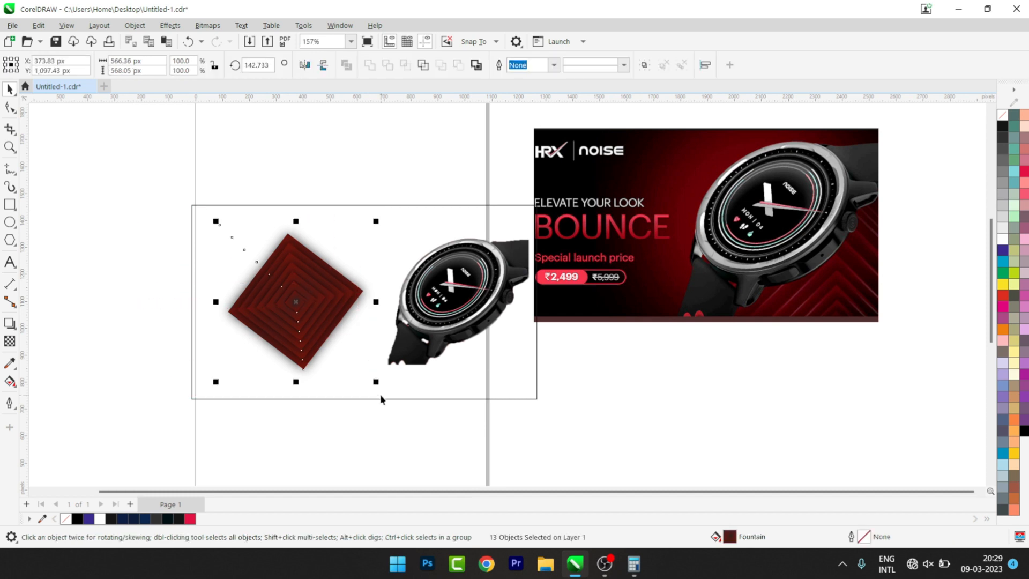
{"action": "left_click_drag", "start_coordinate": [304, 323], "coordinate": [666, 405]}
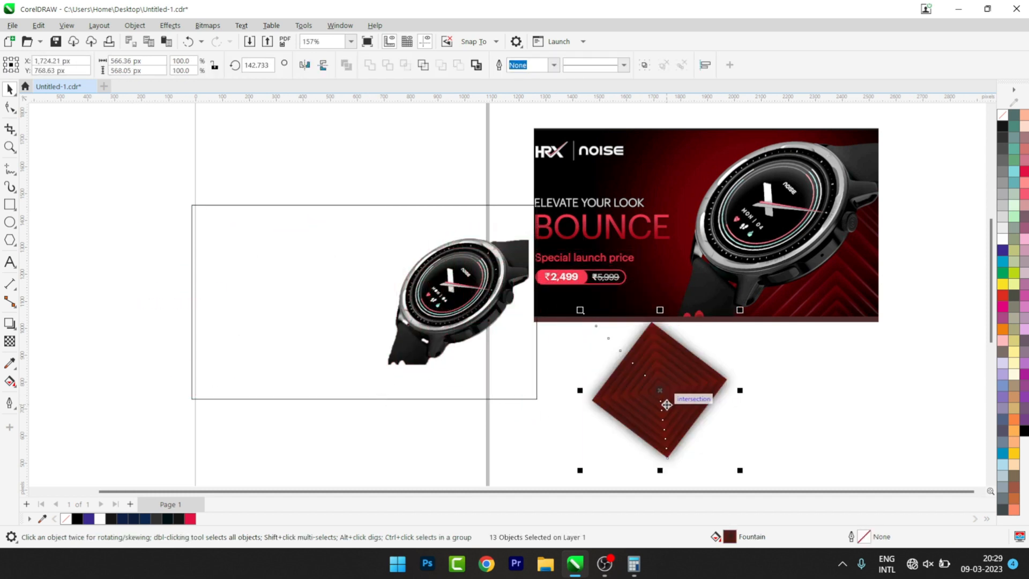
{"action": "left_click", "coordinate": [359, 295]}
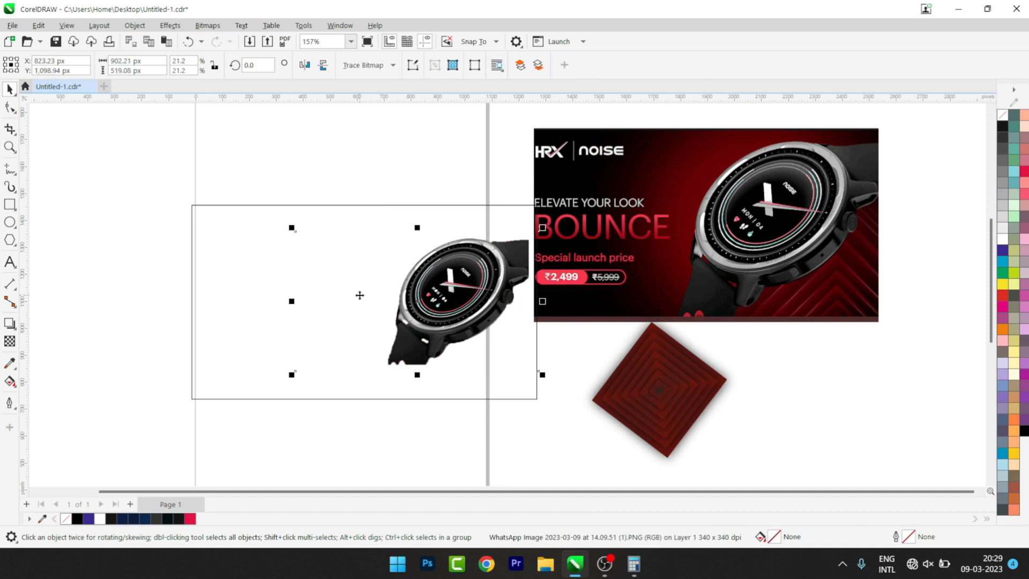
{"action": "left_click", "coordinate": [258, 288]}
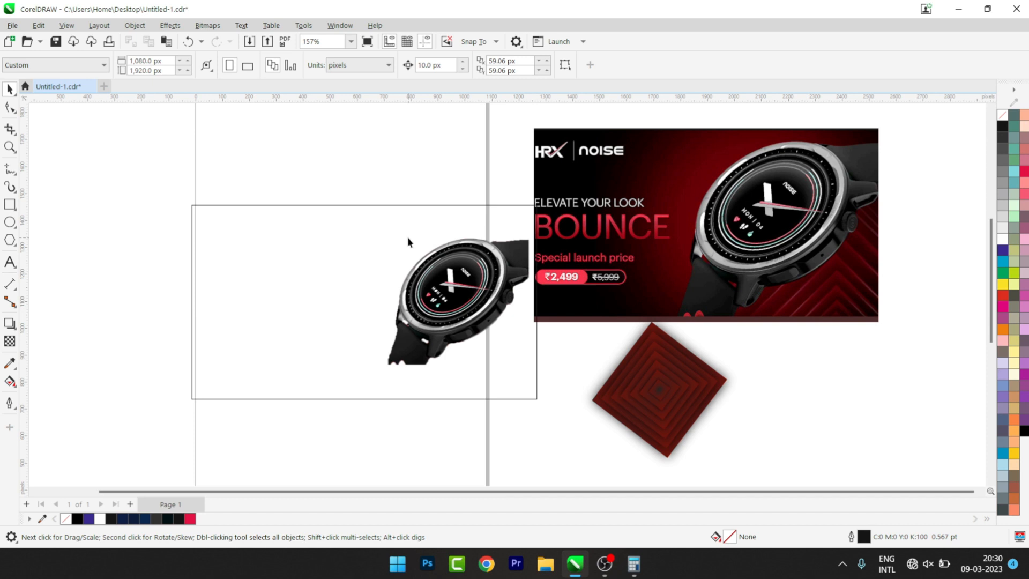
Add the artistic text "ELEVATE YOUR LOOK" in Arial 24 pt near the rectangle's upper edge, at about X 606 px and Y 1,318 px
{"action": "key", "text": "F8"}
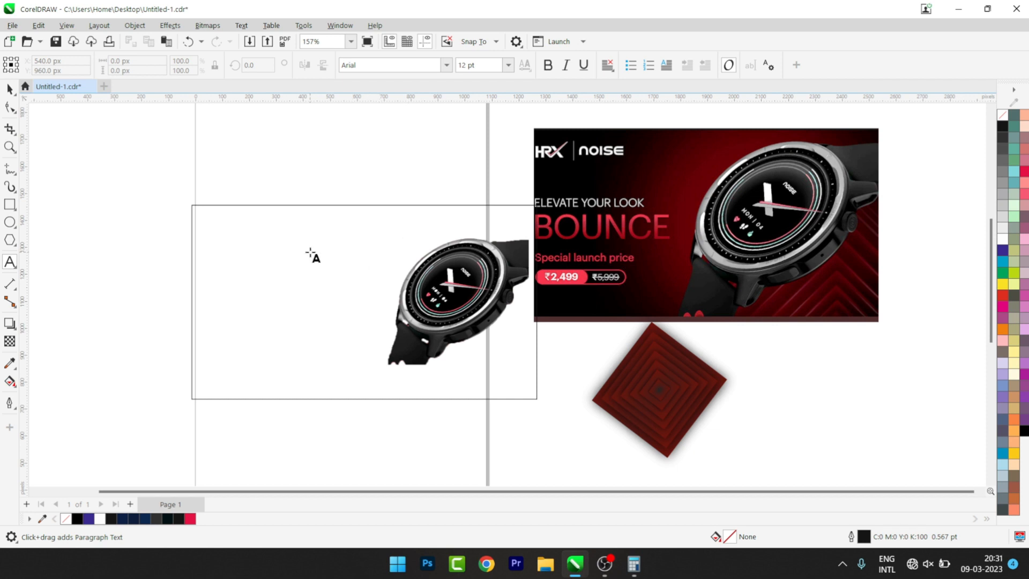
{"action": "left_click_drag", "start_coordinate": [299, 253], "coordinate": [298, 253]}
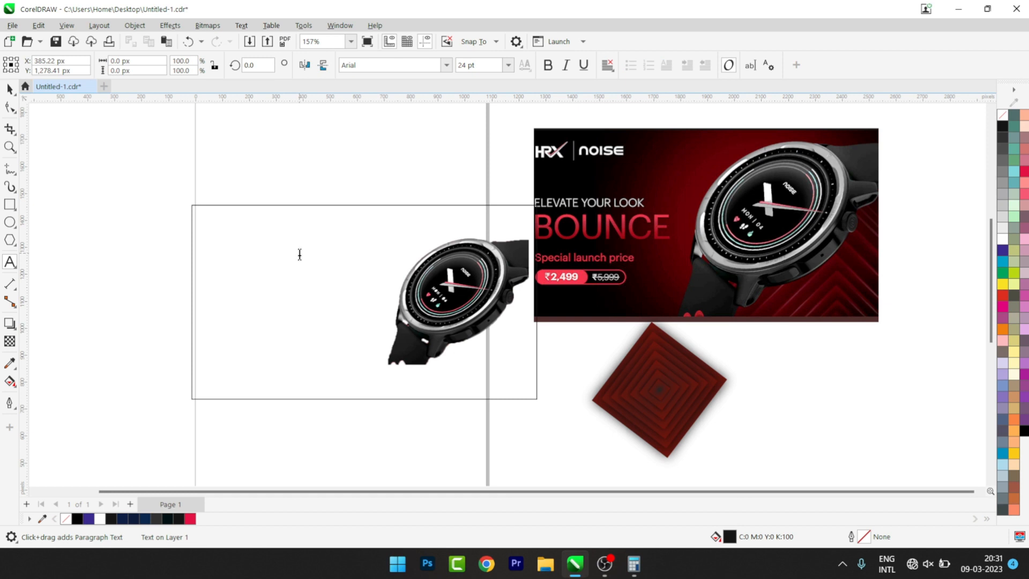
{"action": "type", "text": "ELEVATE"}
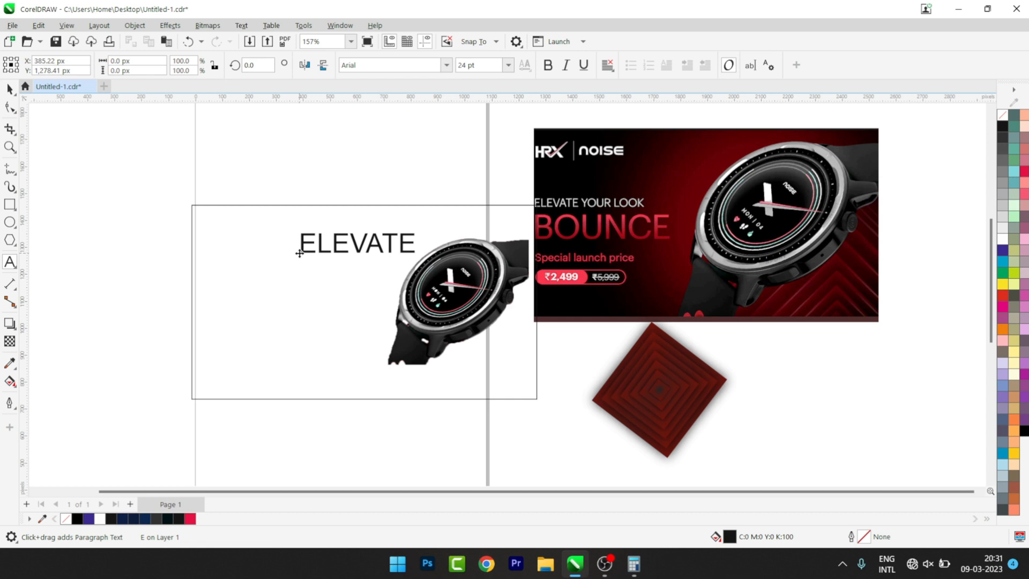
{"action": "type", "text": " YOUR LOOK"}
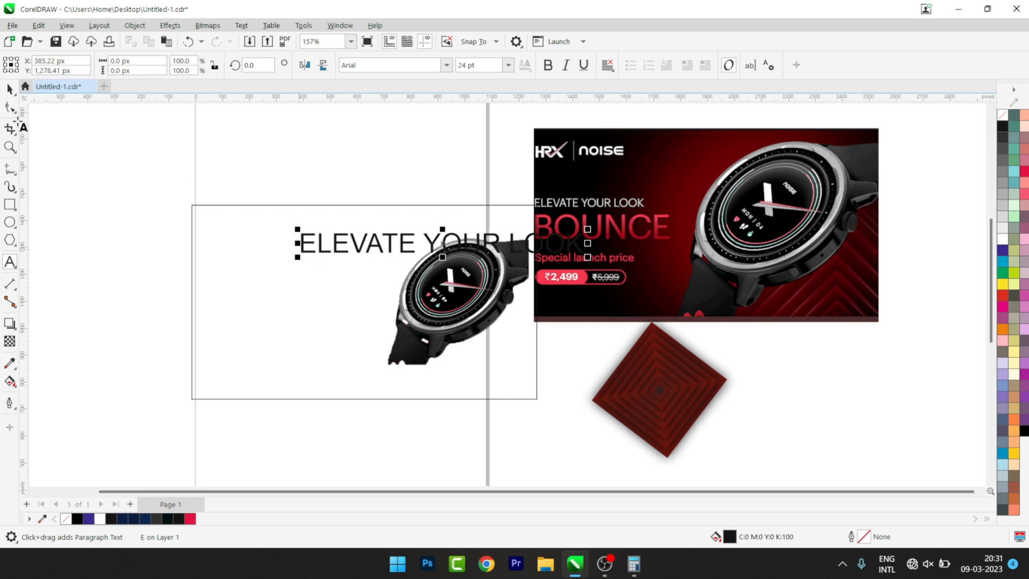
{"action": "left_click", "coordinate": [9, 89]}
{"action": "left_click_drag", "start_coordinate": [445, 253], "coordinate": [359, 242]}
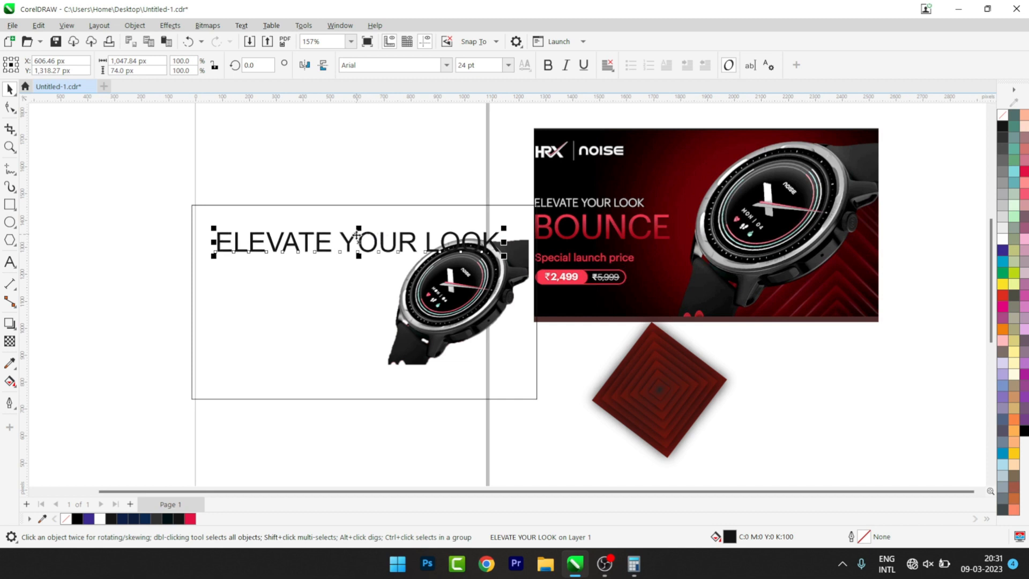
Duplicate the "ELEVATE YOUR LOOK" line directly below itself and change the copy's text to "BOUNCE"
{"action": "left_click_drag", "start_coordinate": [357, 235], "coordinate": [352, 271]}
{"action": "double_click", "coordinate": [352, 271]}
{"action": "key", "text": "ctrl+a"}
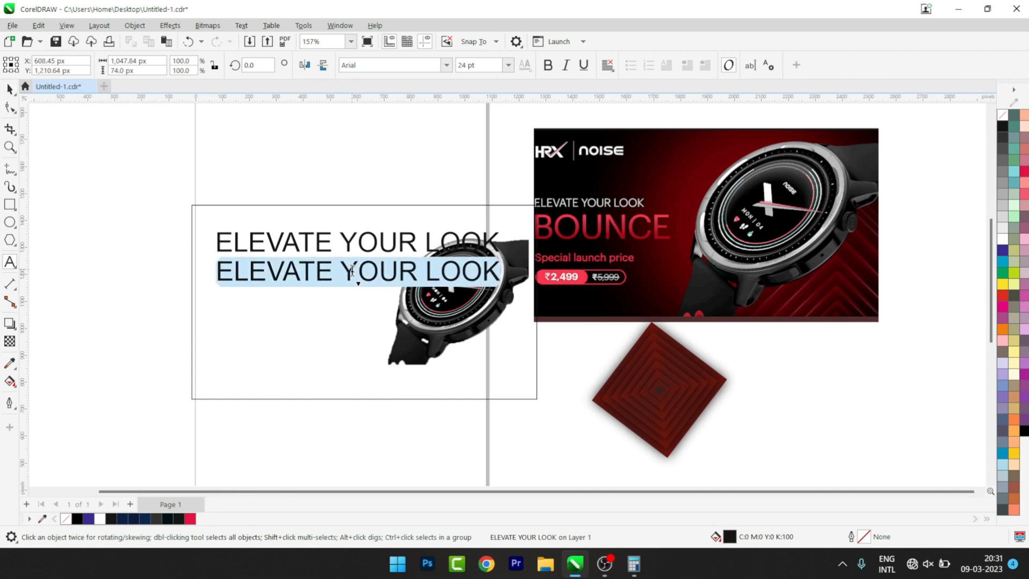
{"action": "key", "text": "BackSpace"}
{"action": "type", "text": "BOUNCE"}
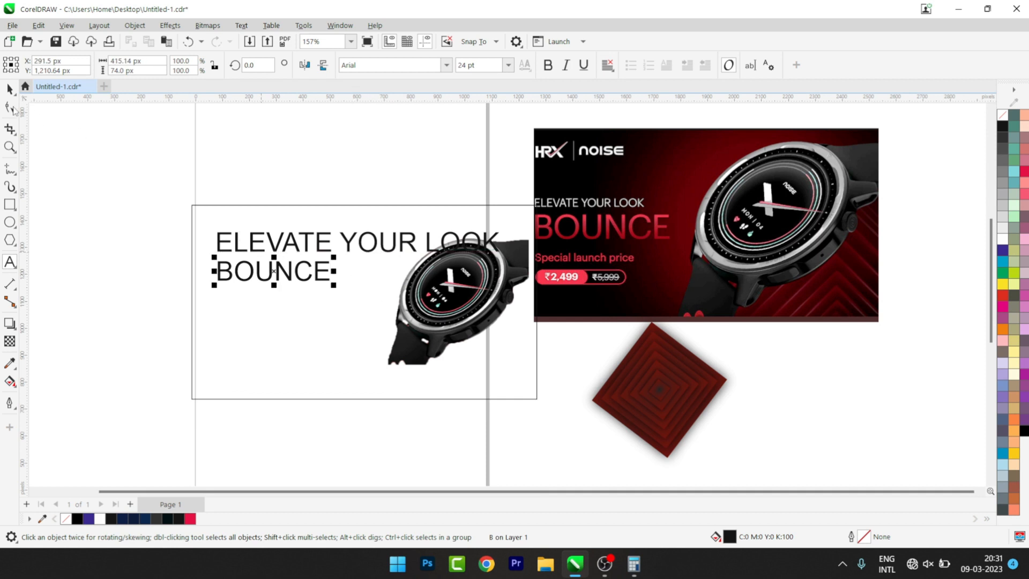
{"action": "left_click", "coordinate": [5, 94]}
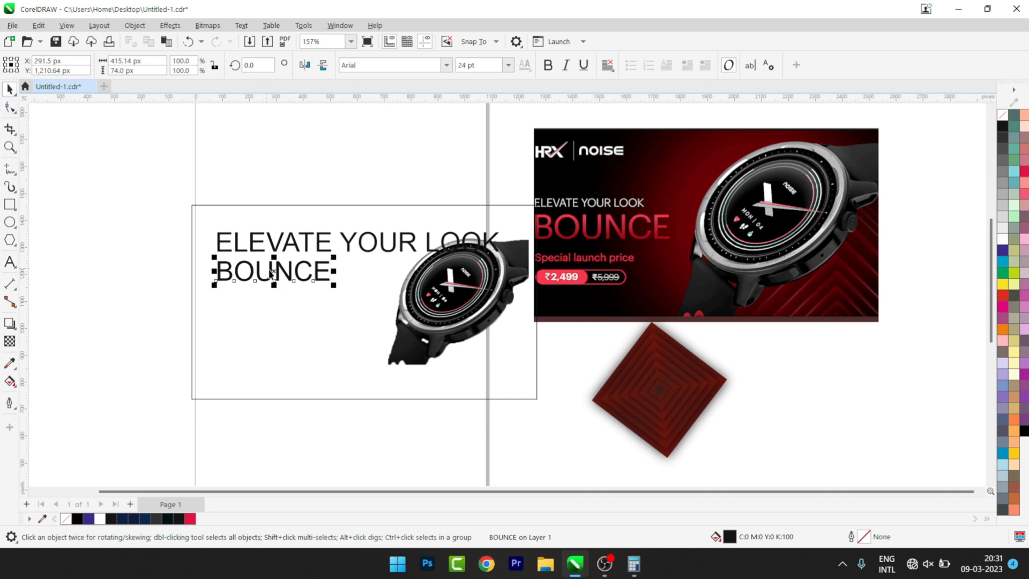
Duplicate the "BOUNCE" line directly below itself and change the copy's text to "Special launch price"
{"action": "left_click_drag", "start_coordinate": [275, 280], "coordinate": [276, 307]}
{"action": "right_click", "coordinate": [276, 307]}
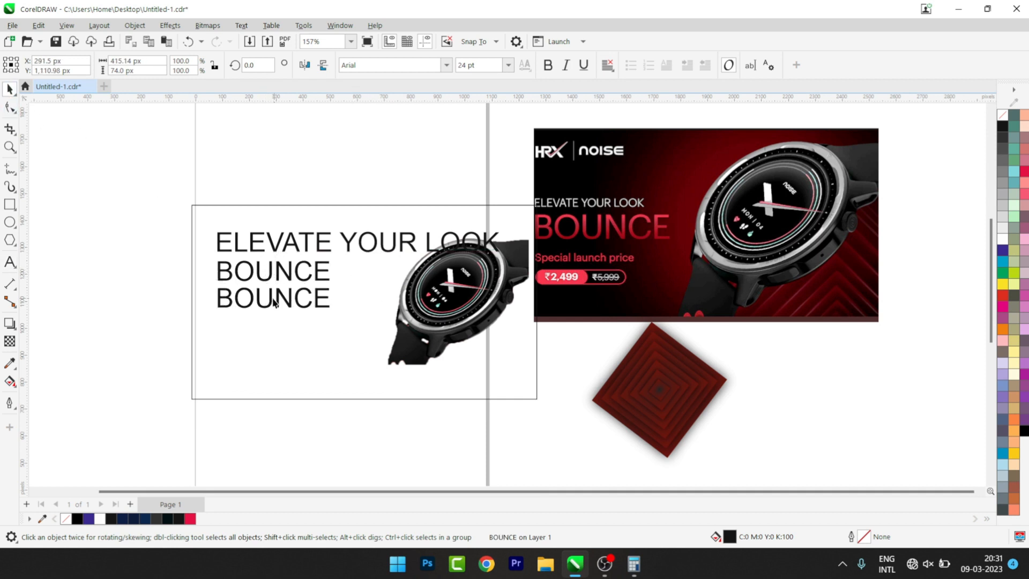
{"action": "double_click", "coordinate": [273, 300]}
{"action": "key", "text": "ctrl+a"}
{"action": "key", "text": "BackSpace"}
{"action": "type", "text": "SP"}
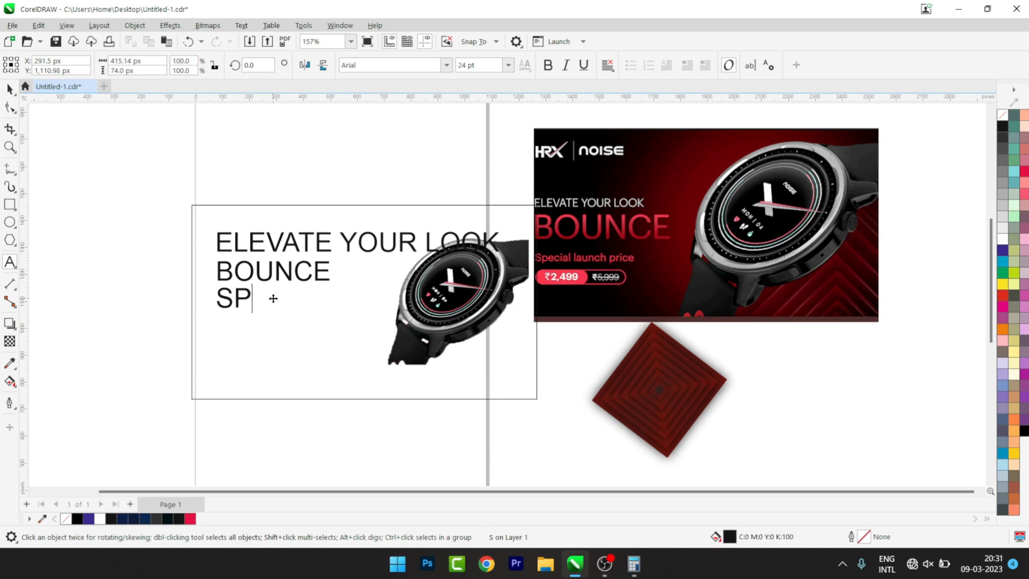
{"action": "key", "text": "BackSpace"}
{"action": "type", "text": "pecua"}
{"action": "key", "text": "BackSpace"}
{"action": "key", "text": "BackSpace"}
{"action": "type", "text": "ial lan"}
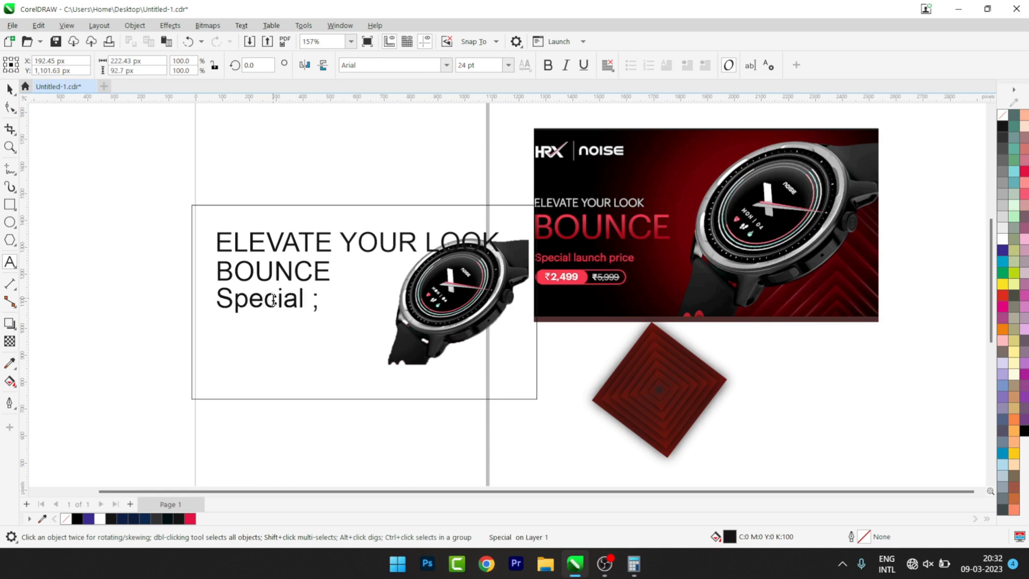
{"action": "type", "text": "uch price"}
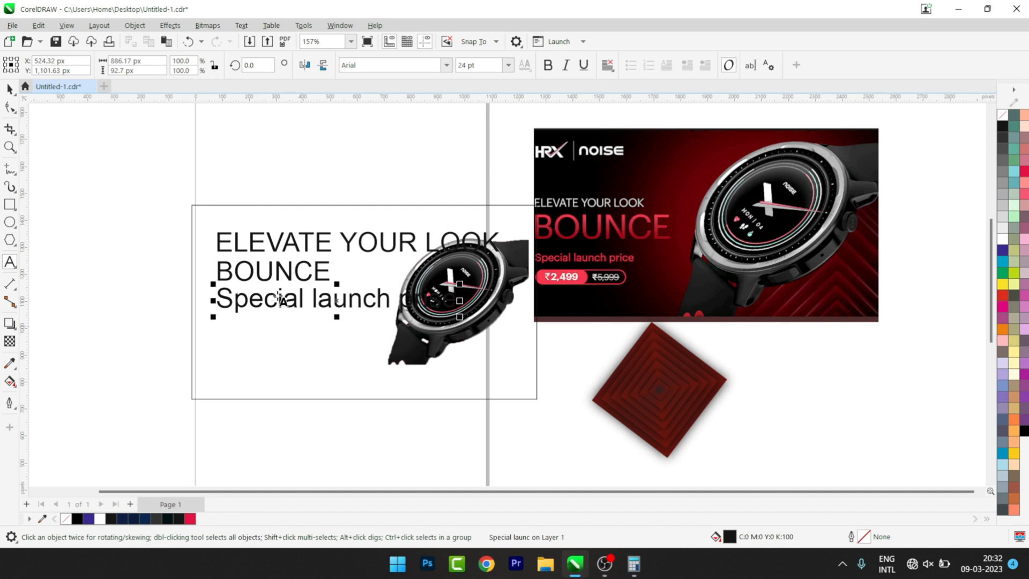
{"action": "left_click", "coordinate": [10, 90]}
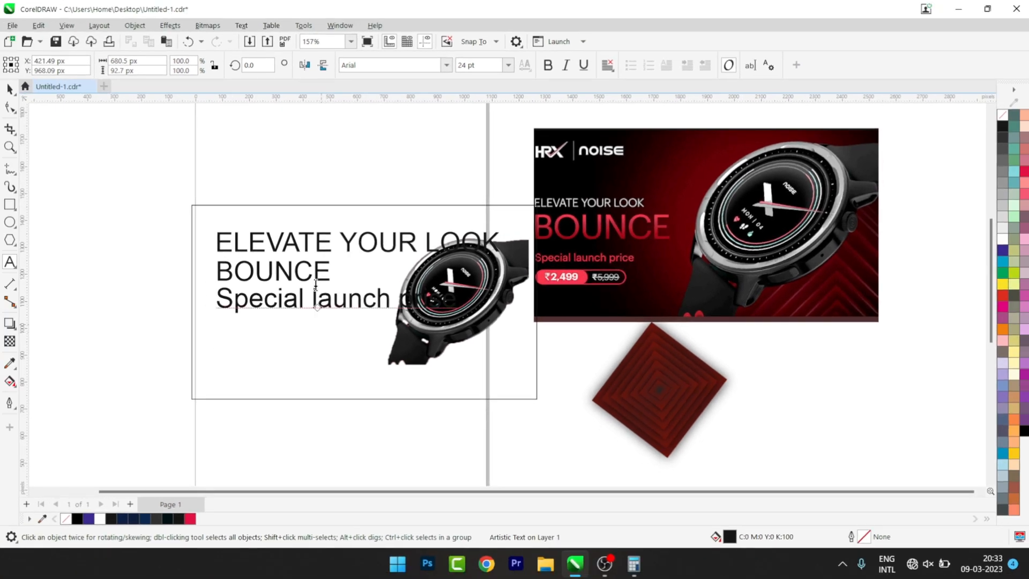
Open Glyphs, look through the full Arial character set, and filter it to Arrows
{"action": "left_click", "coordinate": [217, 26]}
{"action": "mouse_move", "coordinate": [234, 28]}
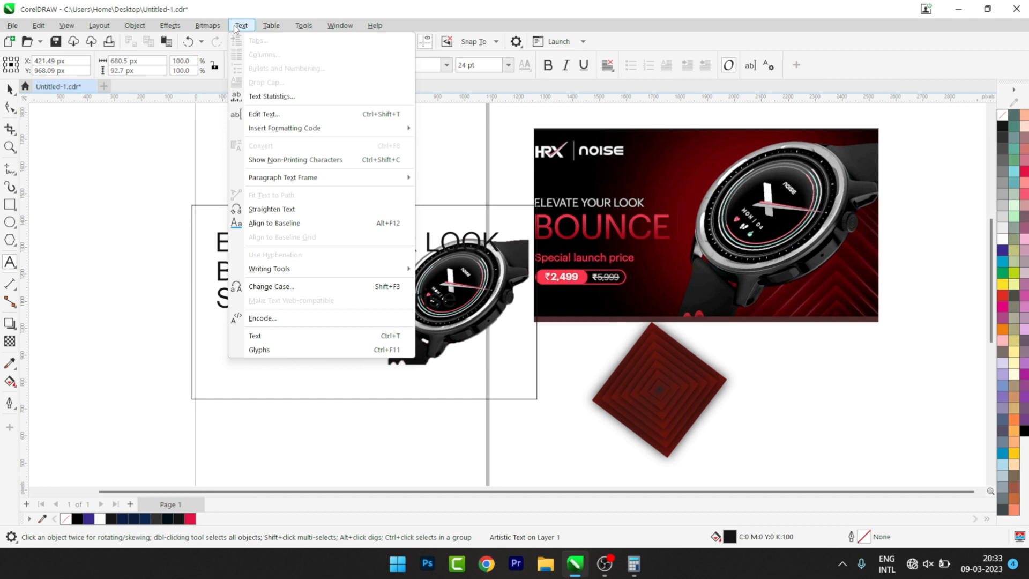
{"action": "left_click", "coordinate": [282, 351]}
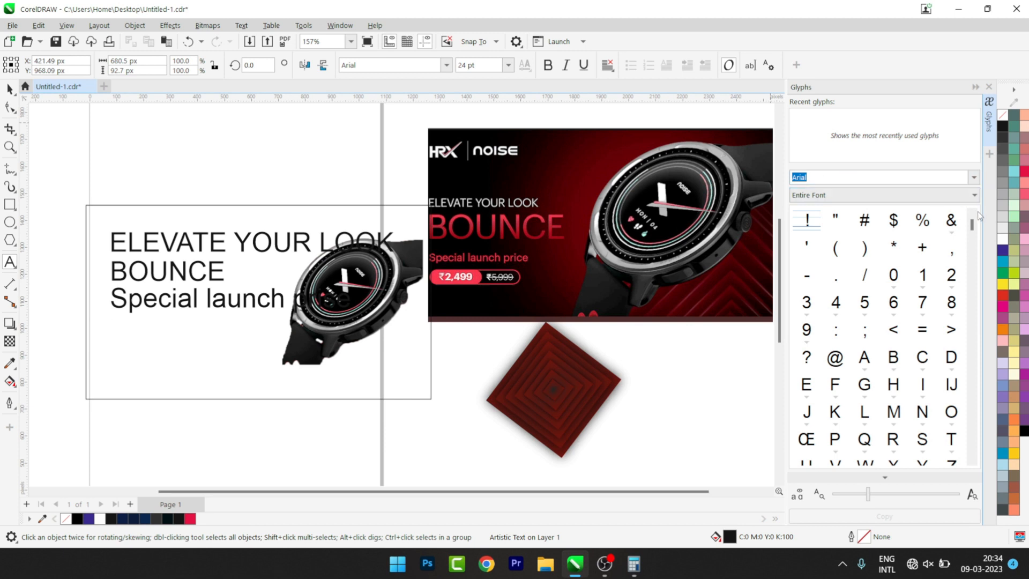
{"action": "scroll", "coordinate": [974, 230], "scroll_direction": "down", "scroll_amount": 1}
{"action": "scroll", "coordinate": [974, 230], "scroll_direction": "down", "scroll_amount": 10}
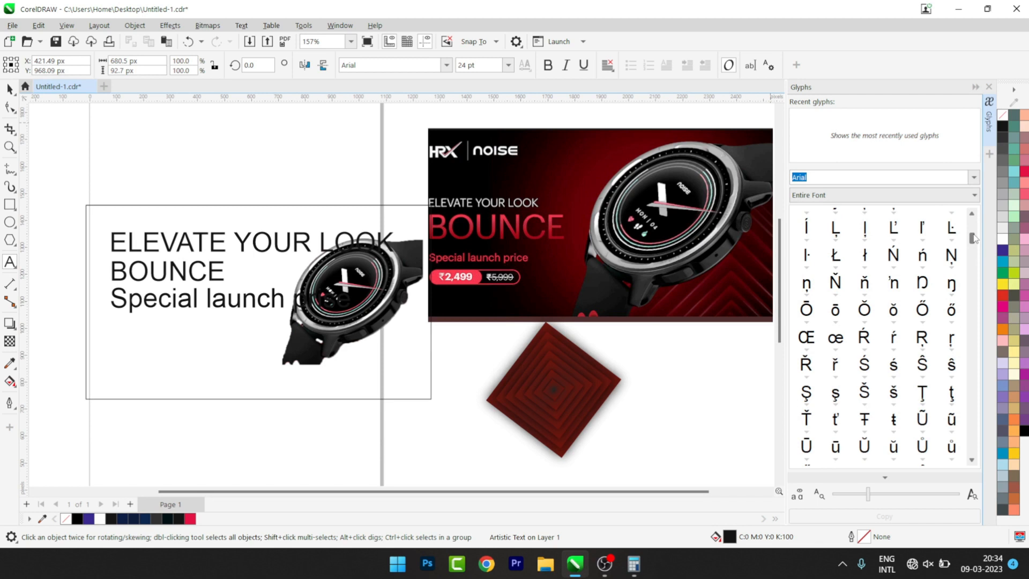
{"action": "left_click_drag", "start_coordinate": [974, 239], "coordinate": [974, 289]}
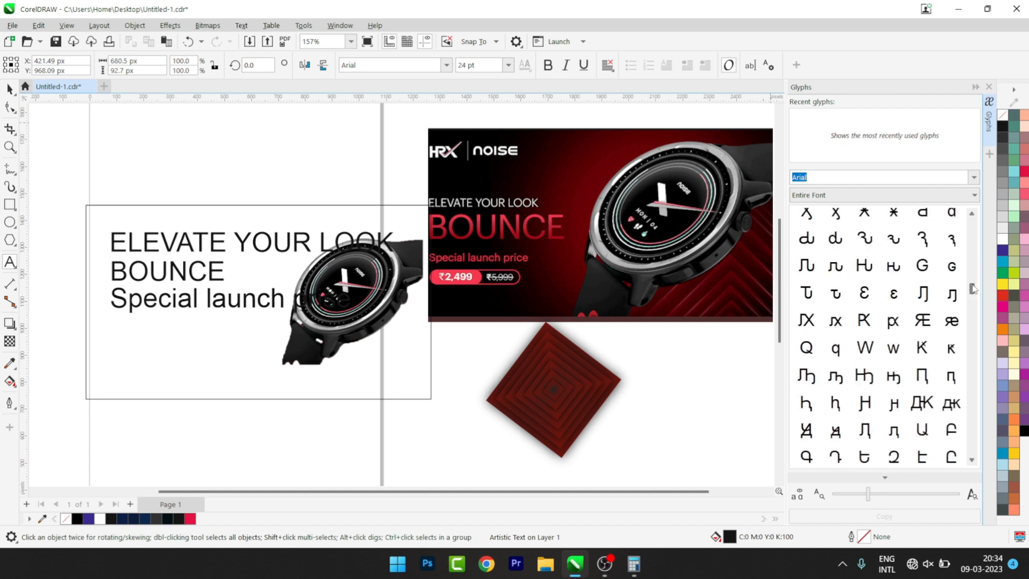
{"action": "left_click", "coordinate": [966, 200]}
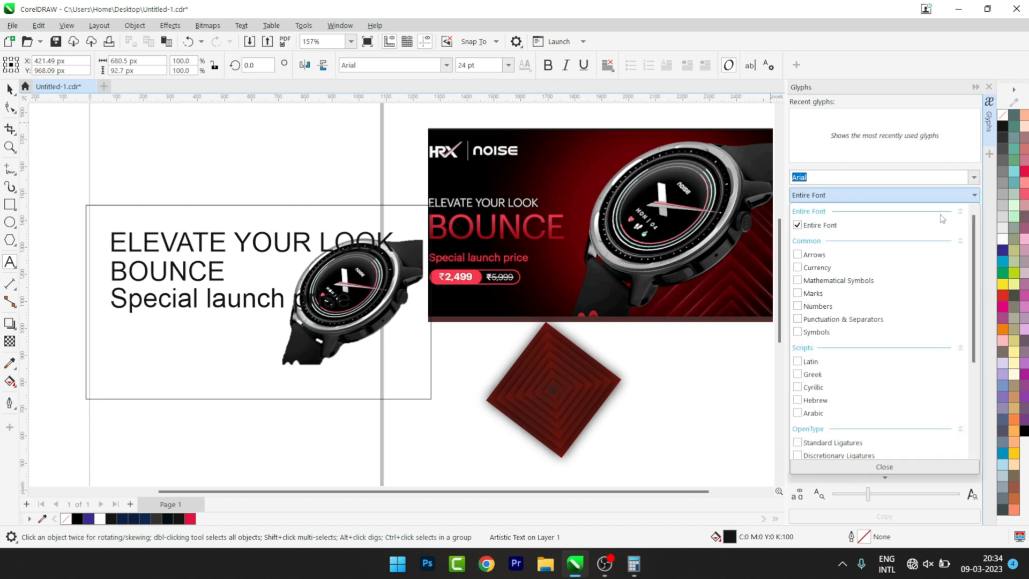
{"action": "left_click", "coordinate": [798, 256]}
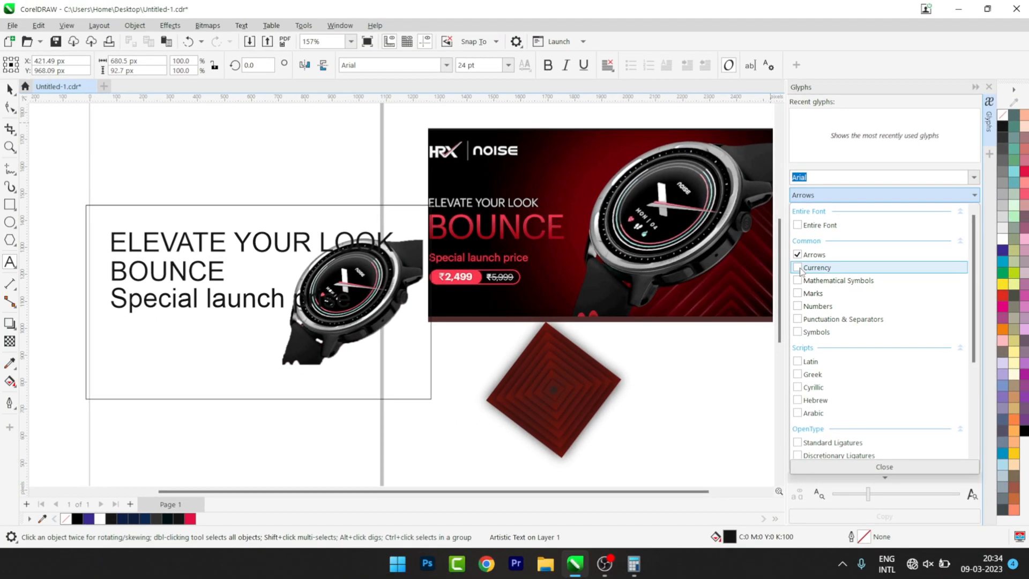
{"action": "left_click", "coordinate": [250, 26]}
{"action": "left_click", "coordinate": [250, 27]}
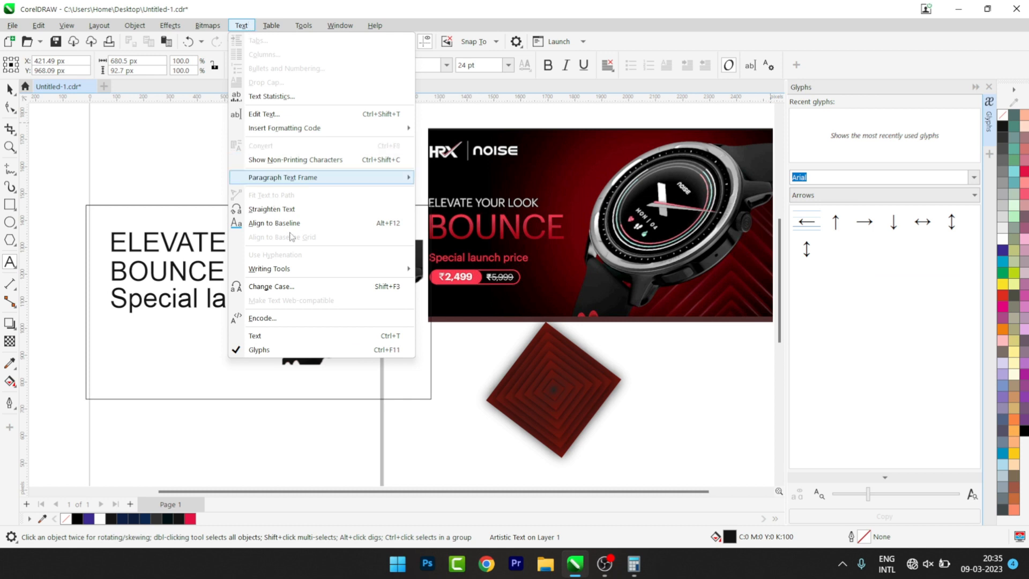
{"action": "left_click", "coordinate": [337, 350]}
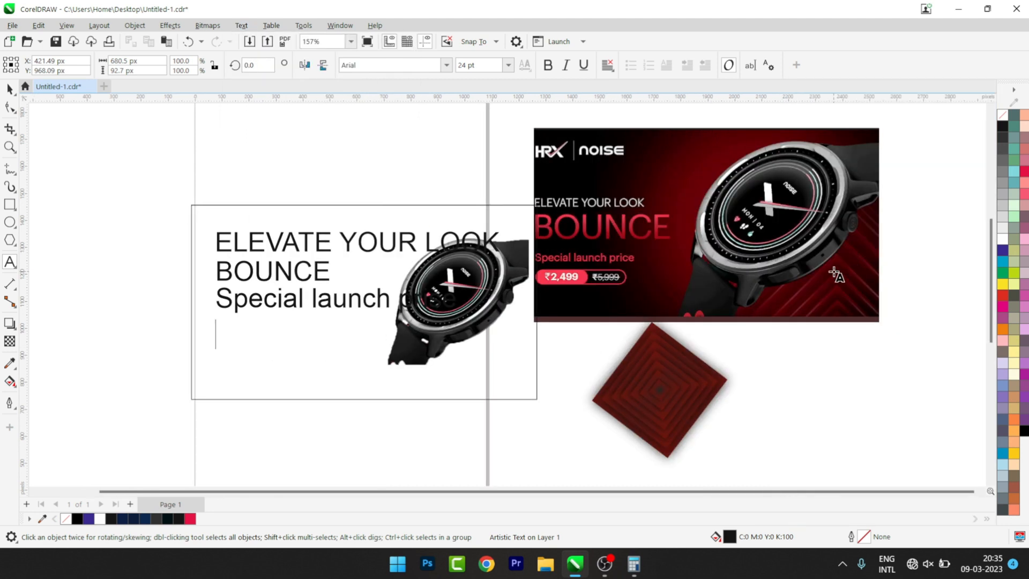
{"action": "key", "text": "ctrl+F11"}
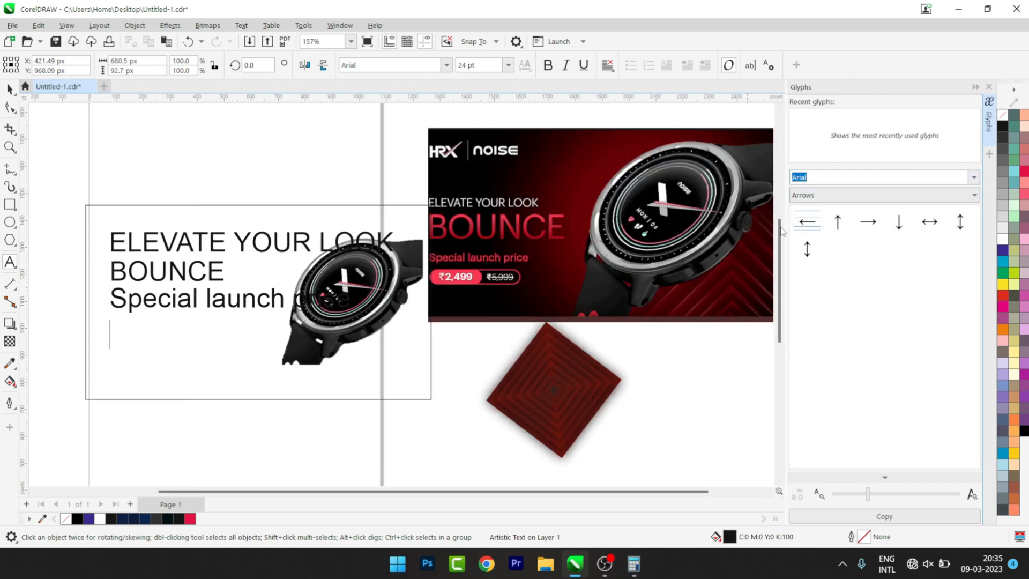
{"action": "left_click", "coordinate": [974, 178]}
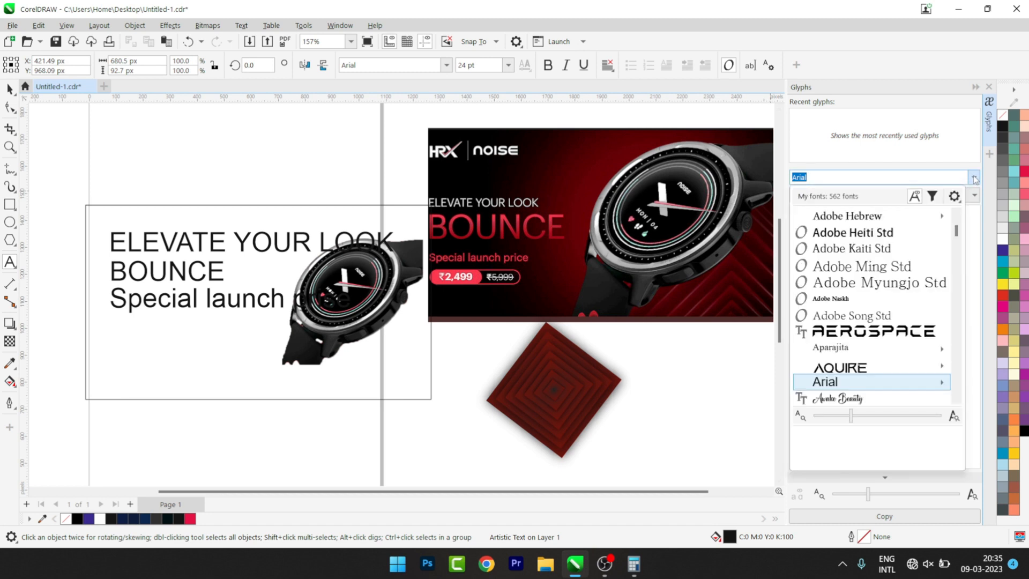
{"action": "left_click", "coordinate": [975, 177]}
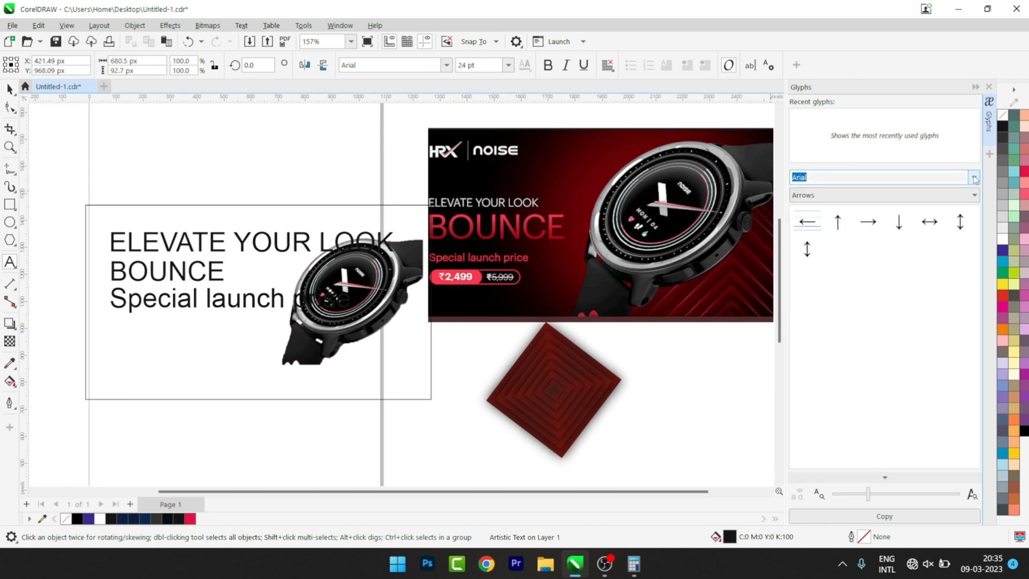
Filter the Arial glyphs to show only Currency instead of Arrows
{"action": "left_click", "coordinate": [909, 200]}
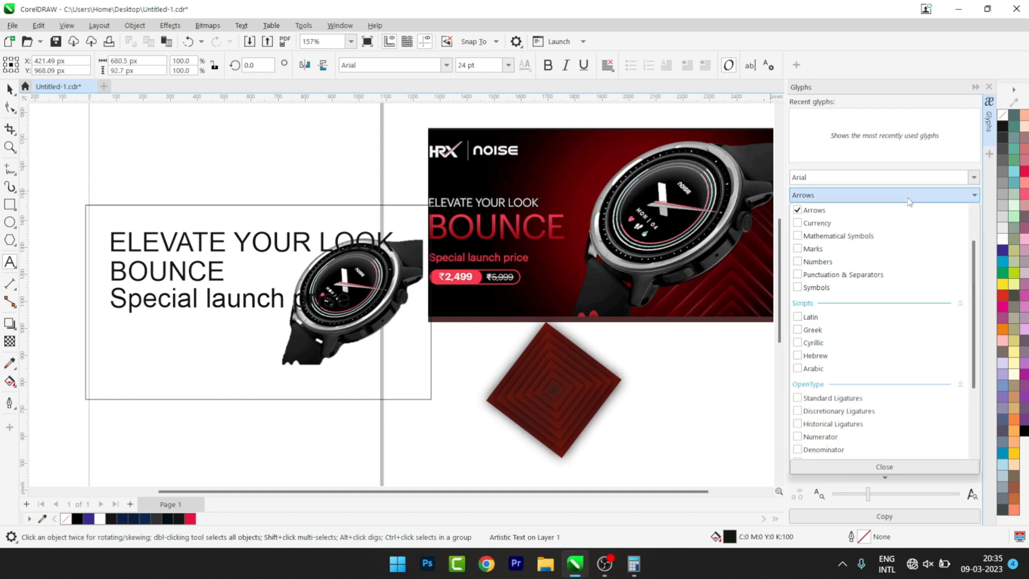
{"action": "left_click", "coordinate": [797, 226]}
{"action": "left_click", "coordinate": [797, 210]}
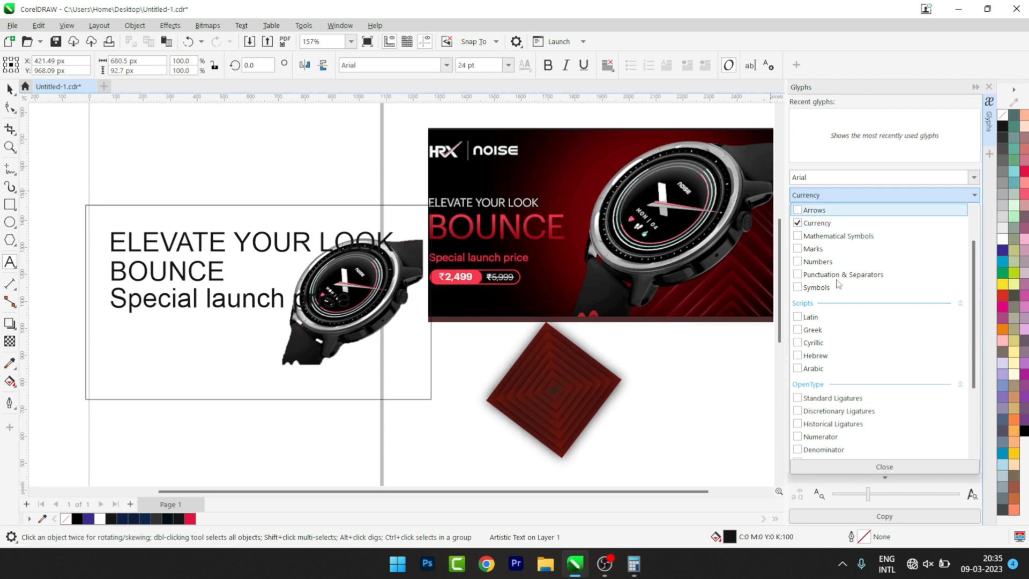
{"action": "left_click", "coordinate": [884, 467]}
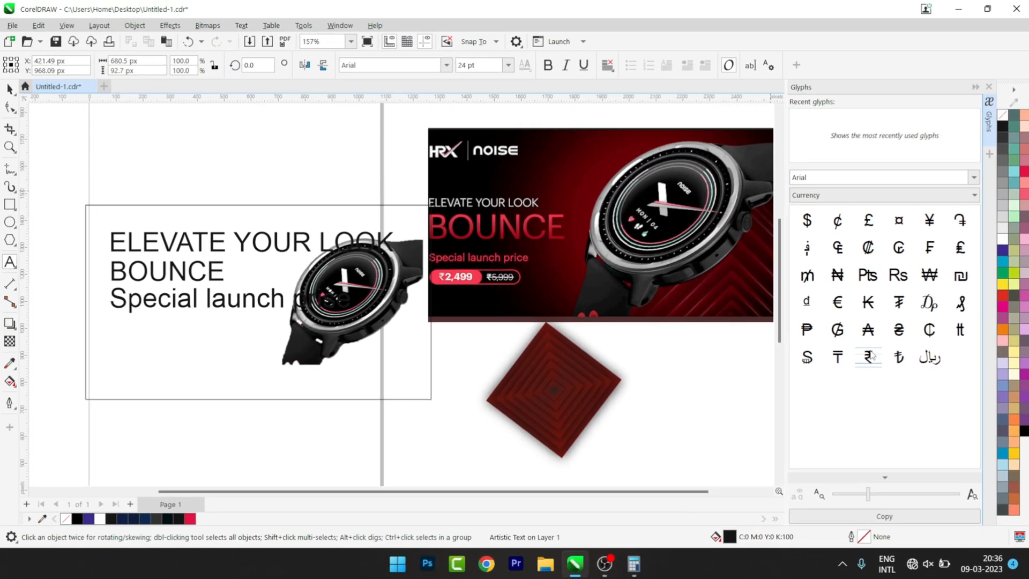
Place the ₹ glyph as 24 pt artistic text below the "Special launch" line, at about X 147 px and Y 892 px, and collapse Glyphs
{"action": "left_click", "coordinate": [840, 519]}
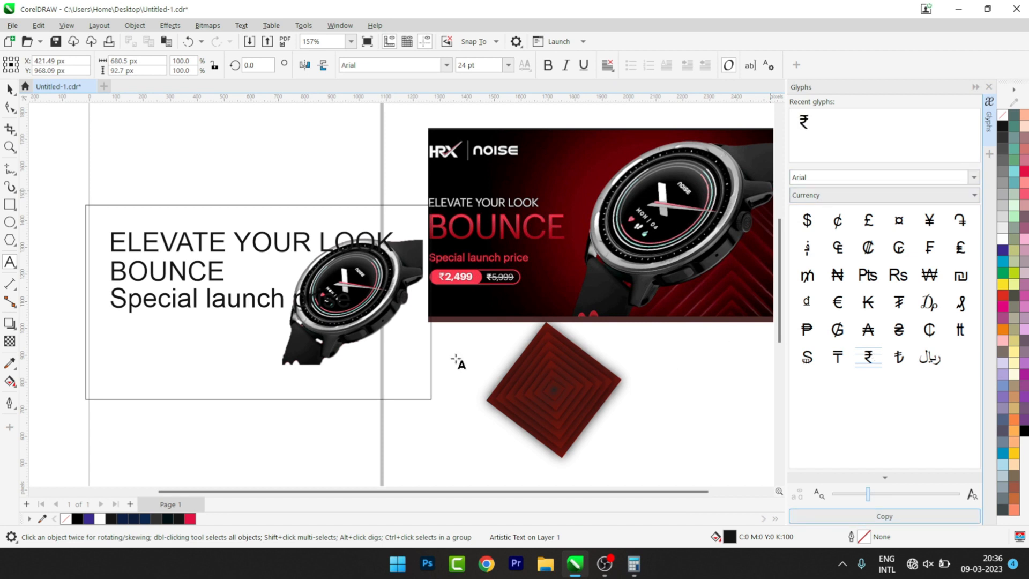
{"action": "left_click", "coordinate": [215, 366]}
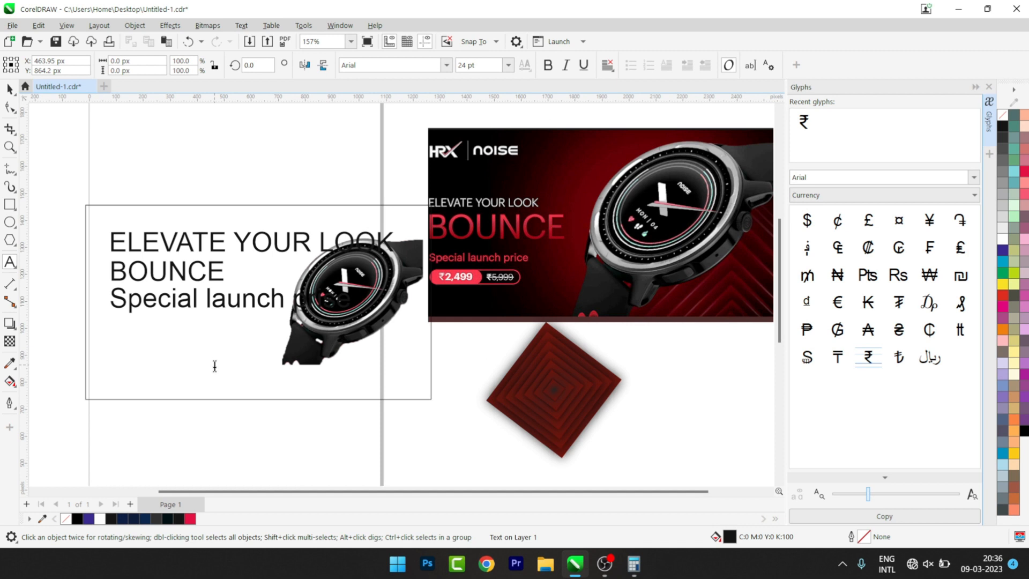
{"action": "key", "text": "ctrl+v"}
{"action": "left_click", "coordinate": [9, 89]}
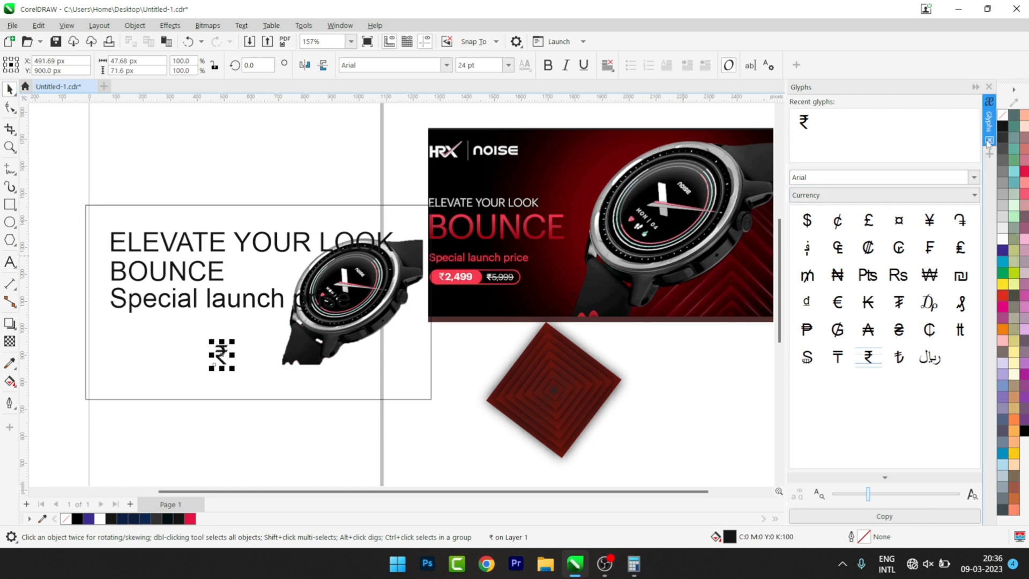
{"action": "left_click", "coordinate": [975, 88]}
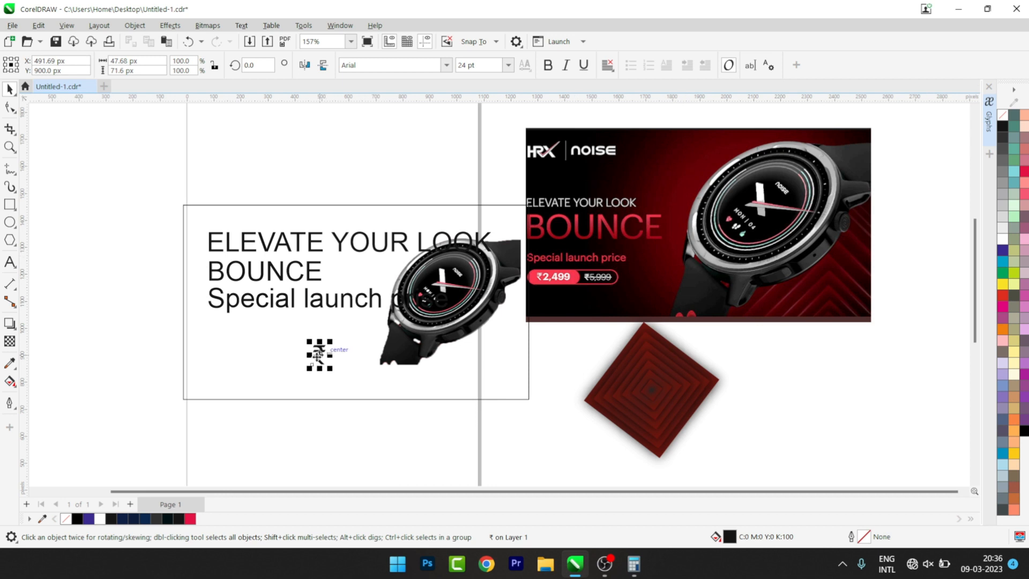
{"action": "left_click_drag", "start_coordinate": [321, 360], "coordinate": [228, 360]}
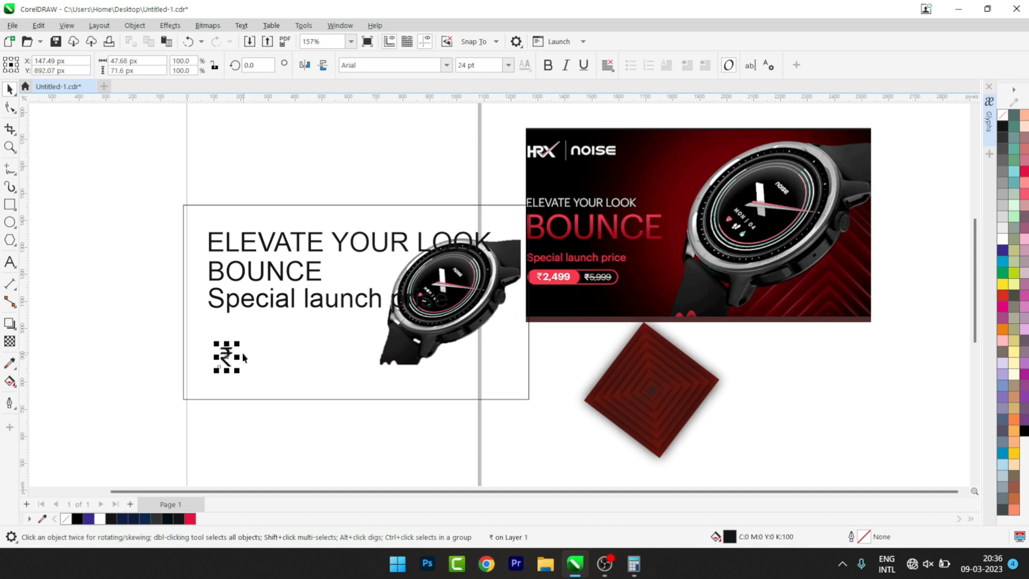
{"action": "left_click", "coordinate": [236, 353]}
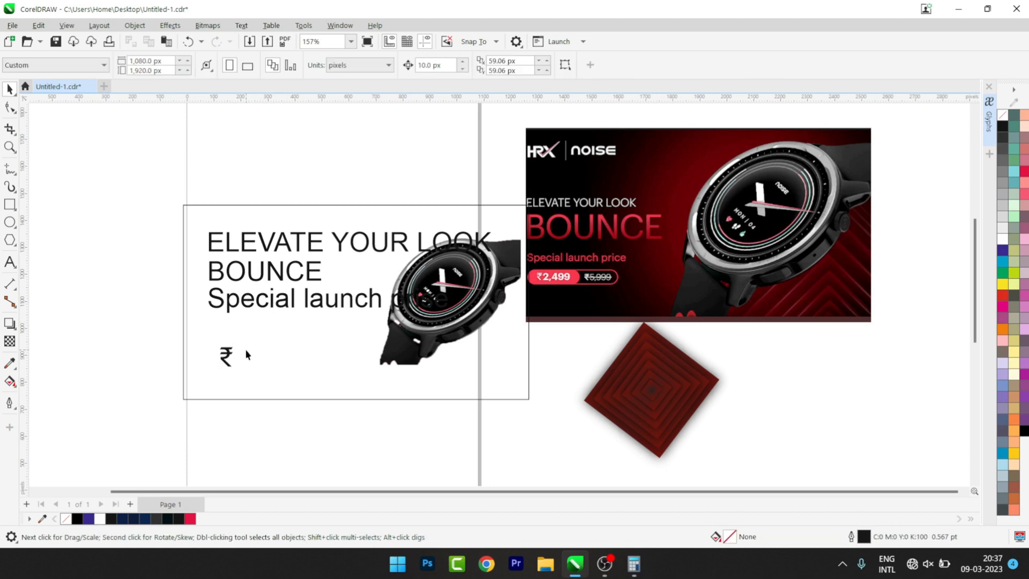
Add the artistic text "2,499" in Arial 24 pt beside the ₹ symbol and move the symbol directly in front of it
{"action": "key", "text": "F8"}
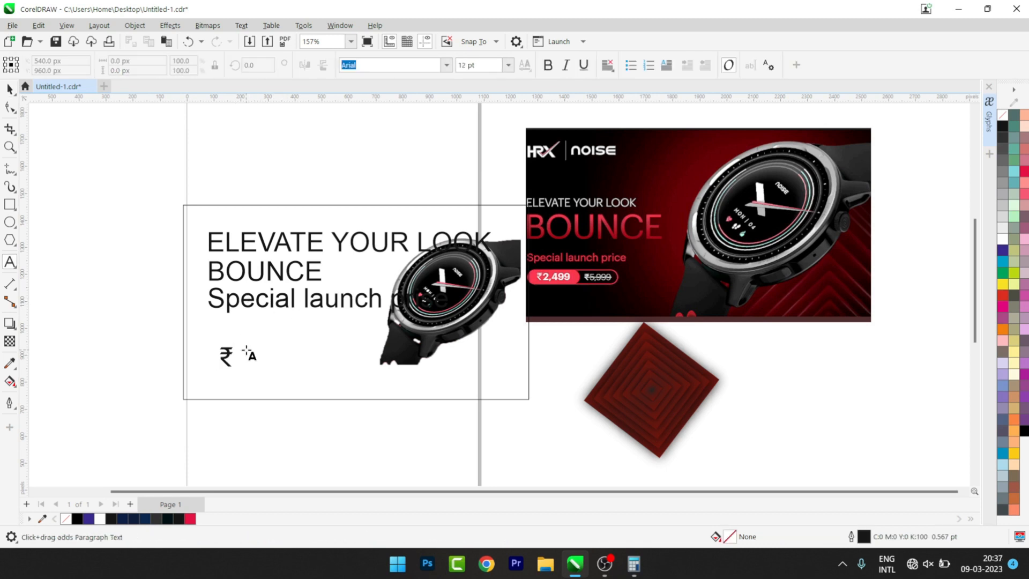
{"action": "left_click", "coordinate": [247, 352]}
{"action": "type", "text": "2,499"}
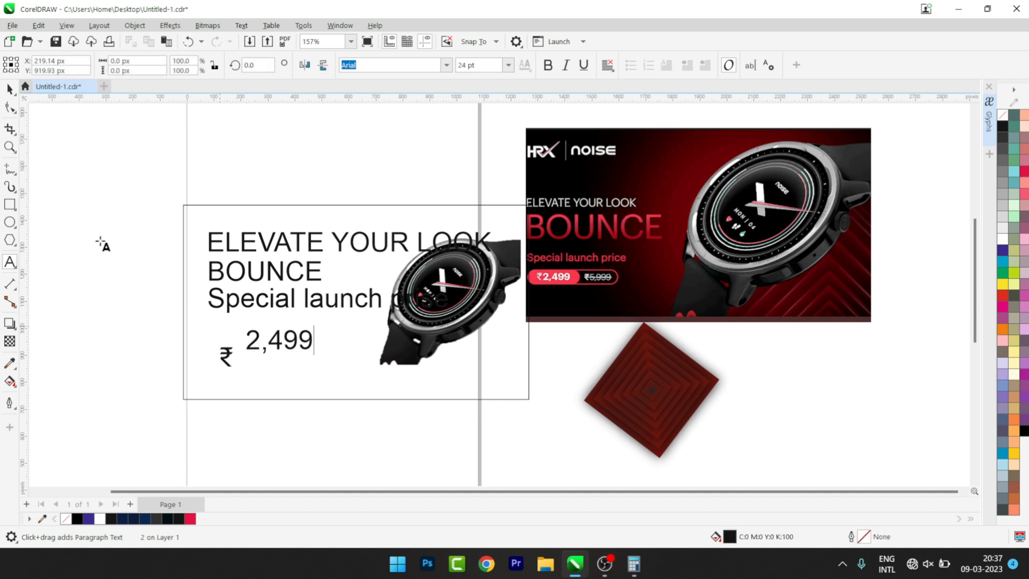
{"action": "left_click", "coordinate": [10, 88]}
{"action": "left_click", "coordinate": [236, 338]}
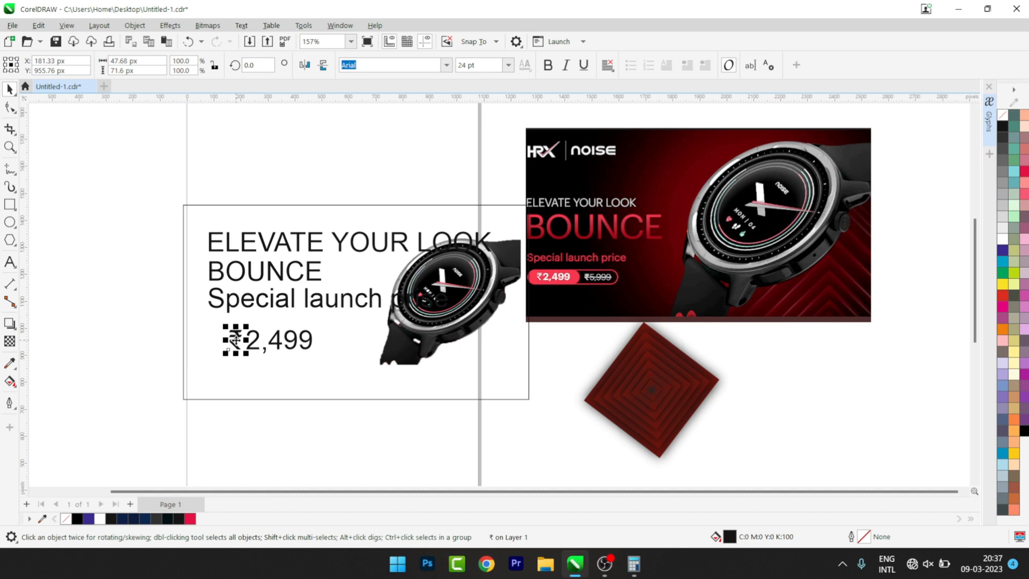
Duplicate the ₹ symbol and "2,499" to the right of the first price and change the copied number to "5,999"
{"action": "left_click_drag", "start_coordinate": [236, 339], "coordinate": [332, 340]}
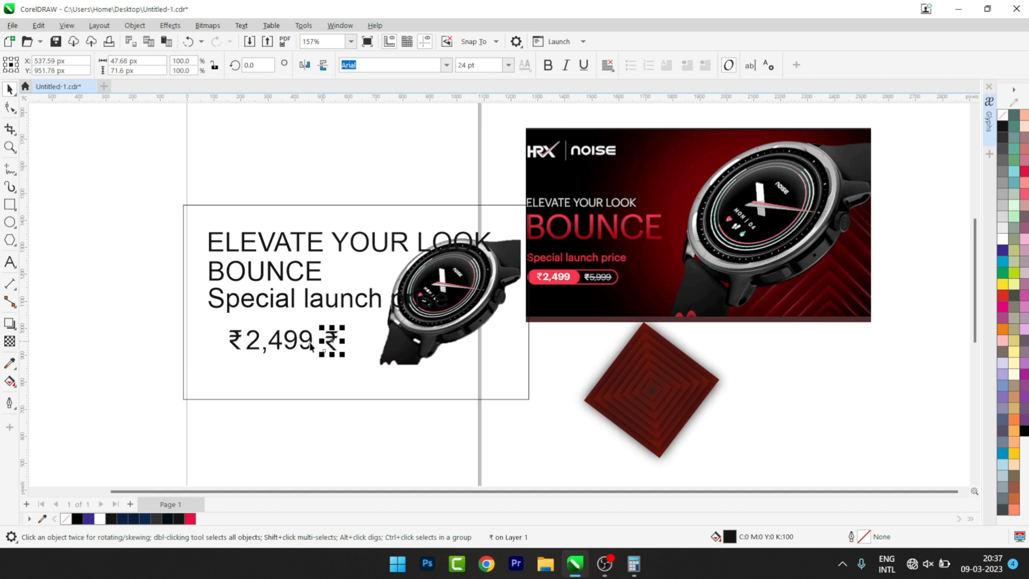
{"action": "left_click", "coordinate": [307, 341]}
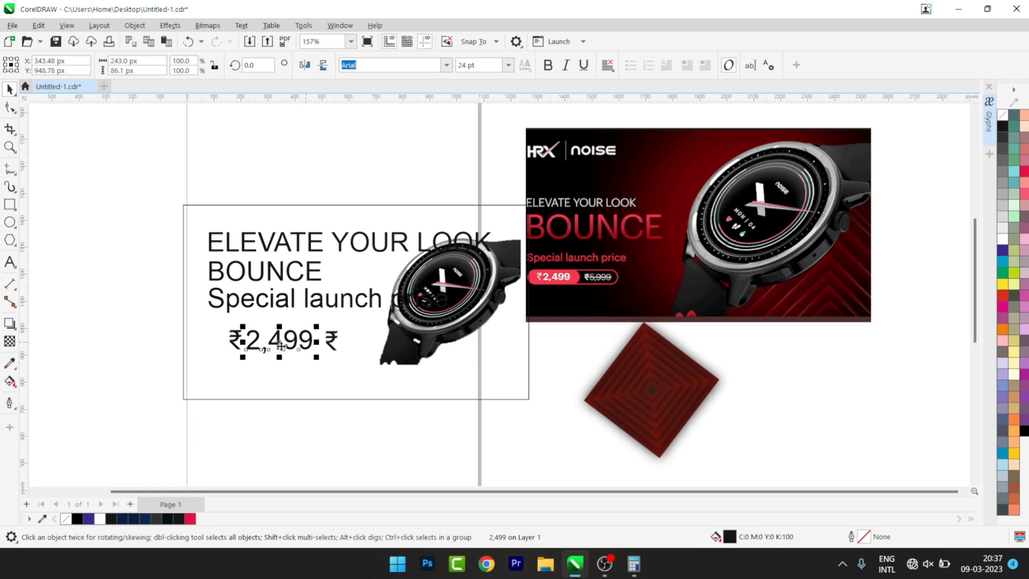
{"action": "left_click_drag", "start_coordinate": [284, 343], "coordinate": [376, 349]}
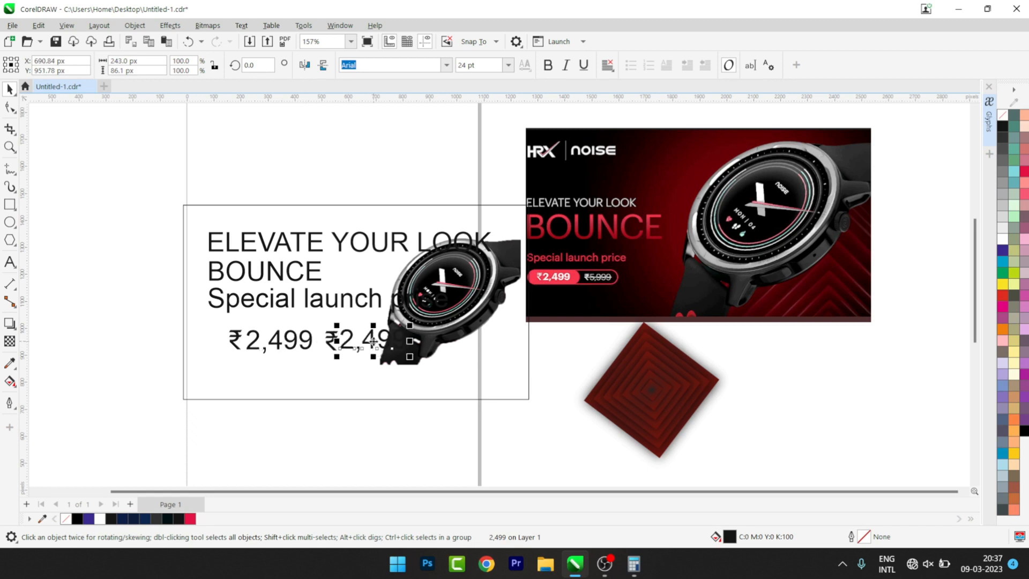
{"action": "double_click", "coordinate": [374, 341]}
{"action": "key", "text": "ctrl+a"}
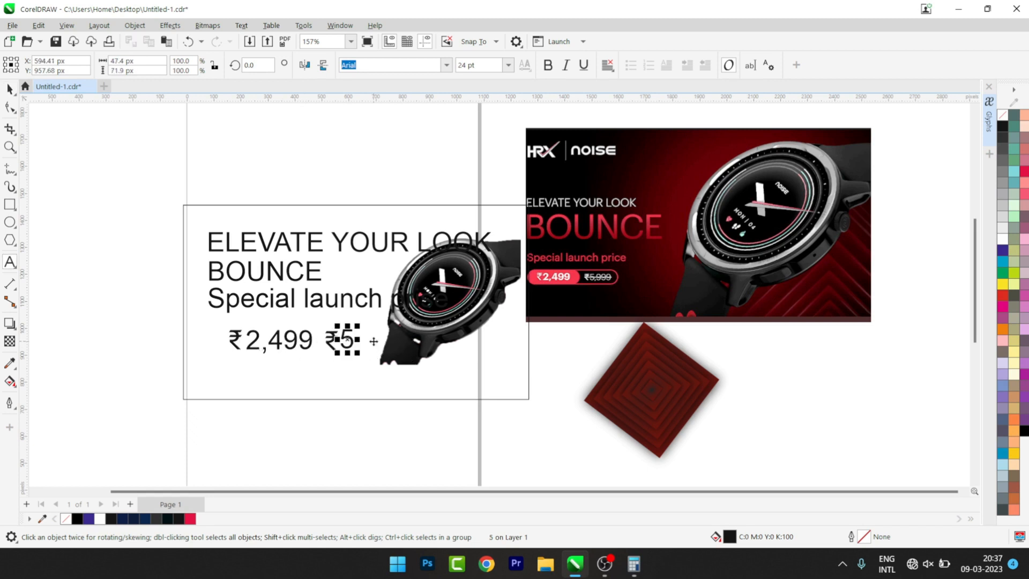
{"action": "type", "text": "5,999"}
{"action": "key", "text": "Escape"}
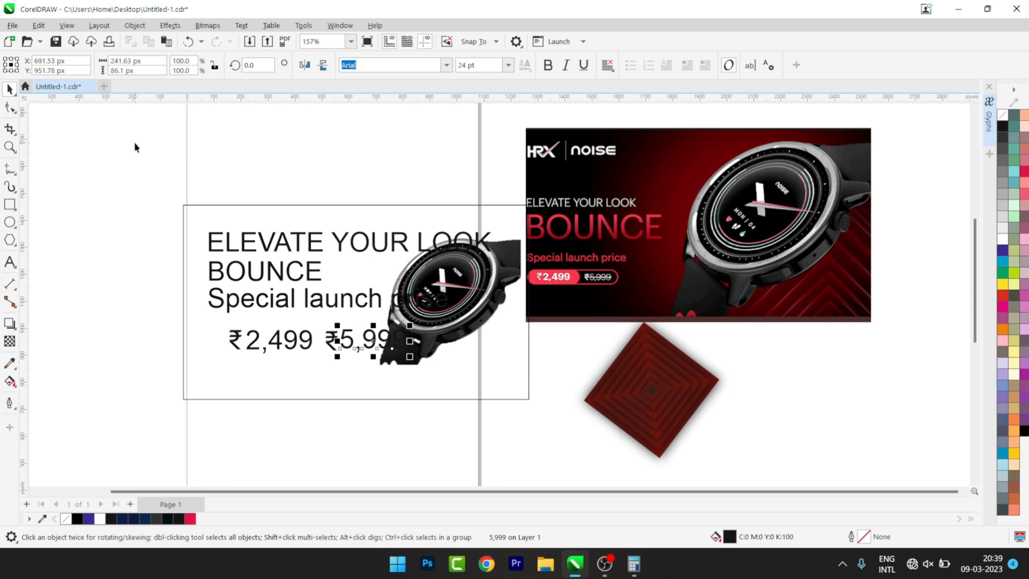
Clear the rectangle by moving the watch image below the reference banner and all seven text objects above the rectangle
{"action": "left_click_drag", "start_coordinate": [487, 299], "coordinate": [859, 381]}
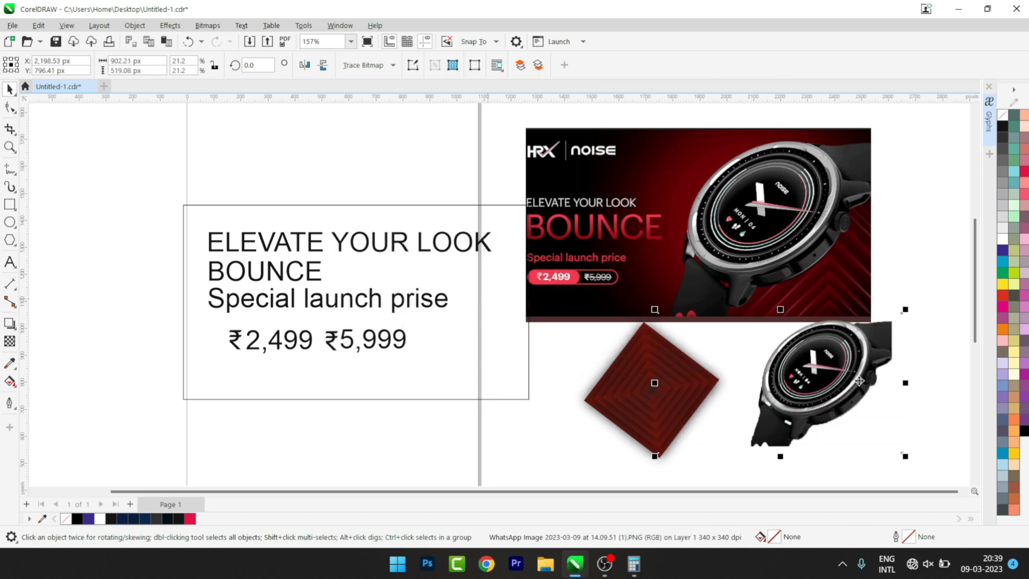
{"action": "left_click_drag", "start_coordinate": [147, 221], "coordinate": [512, 386]}
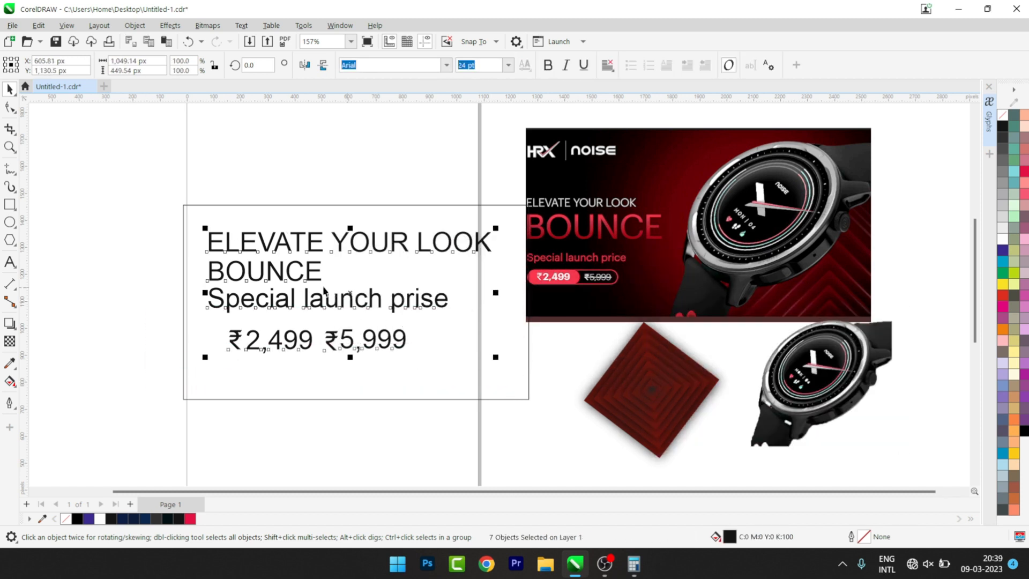
{"action": "left_click_drag", "start_coordinate": [341, 260], "coordinate": [341, 106]}
{"action": "left_click", "coordinate": [325, 308]}
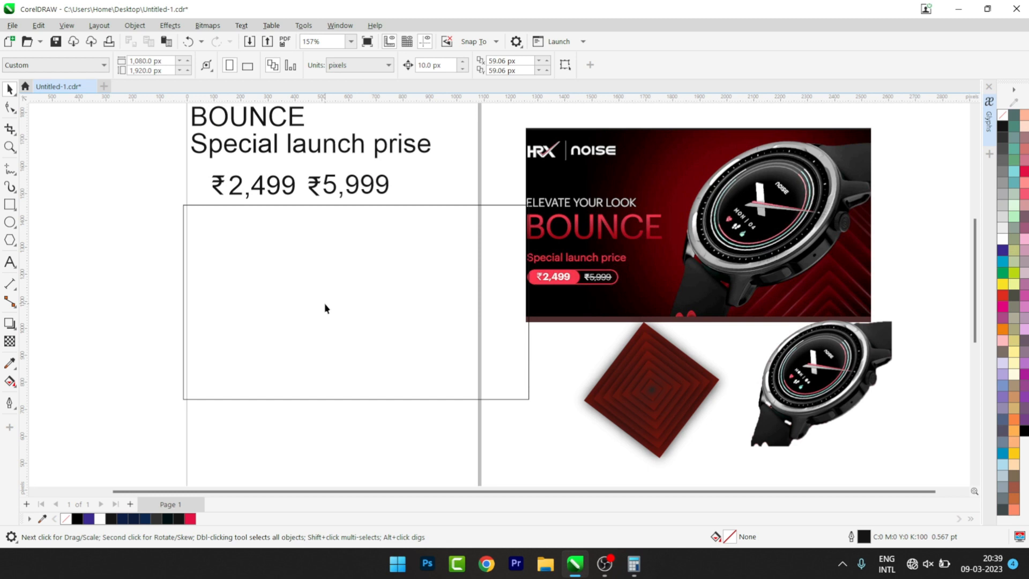
Apply an interactive fountain fill across the full width of the 1280 × 720 px rectangle and make it elliptical
{"action": "left_click", "coordinate": [246, 204]}
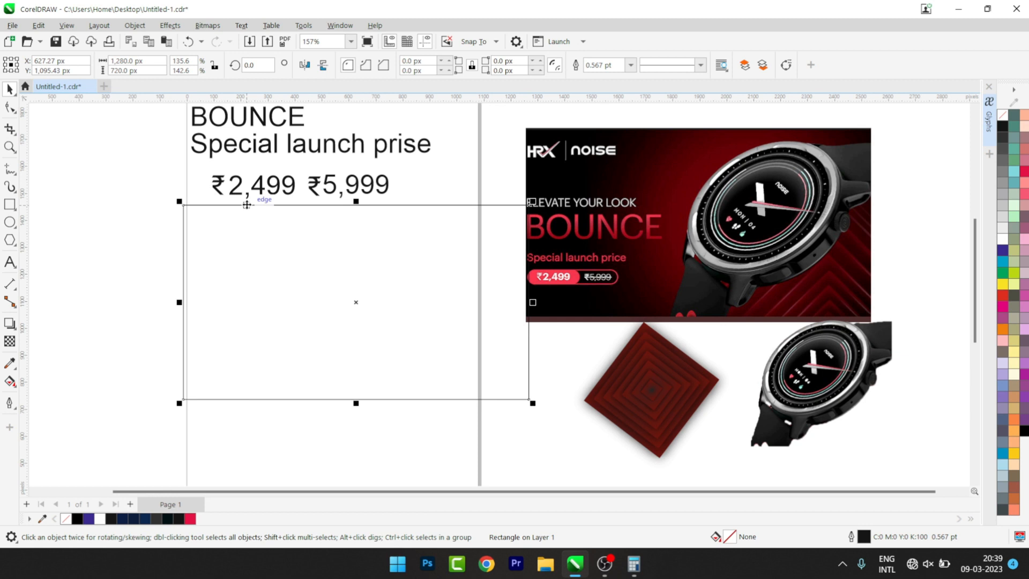
{"action": "key", "text": "g"}
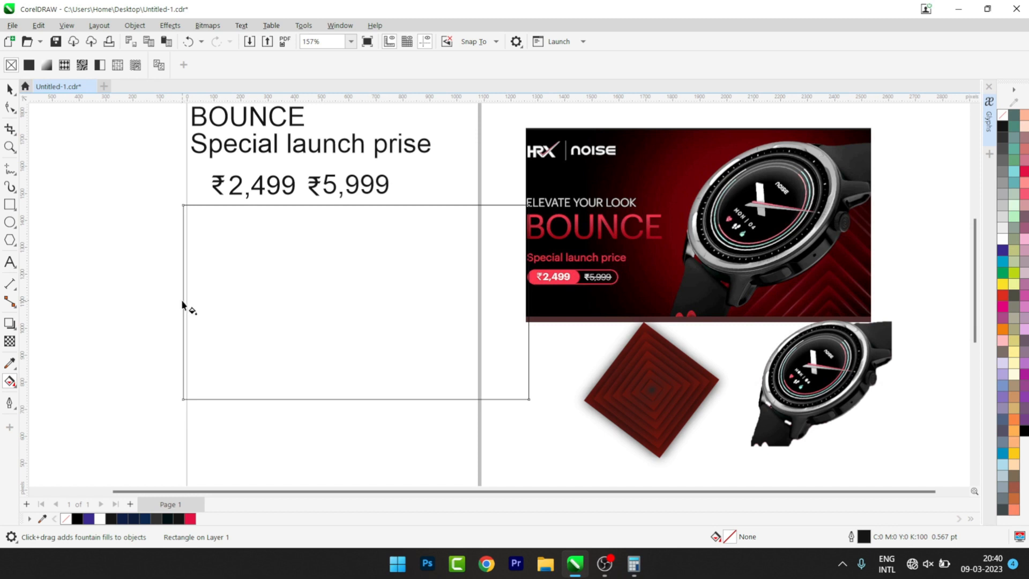
{"action": "left_click_drag", "start_coordinate": [183, 301], "coordinate": [530, 304]}
{"action": "left_click", "coordinate": [528, 302]}
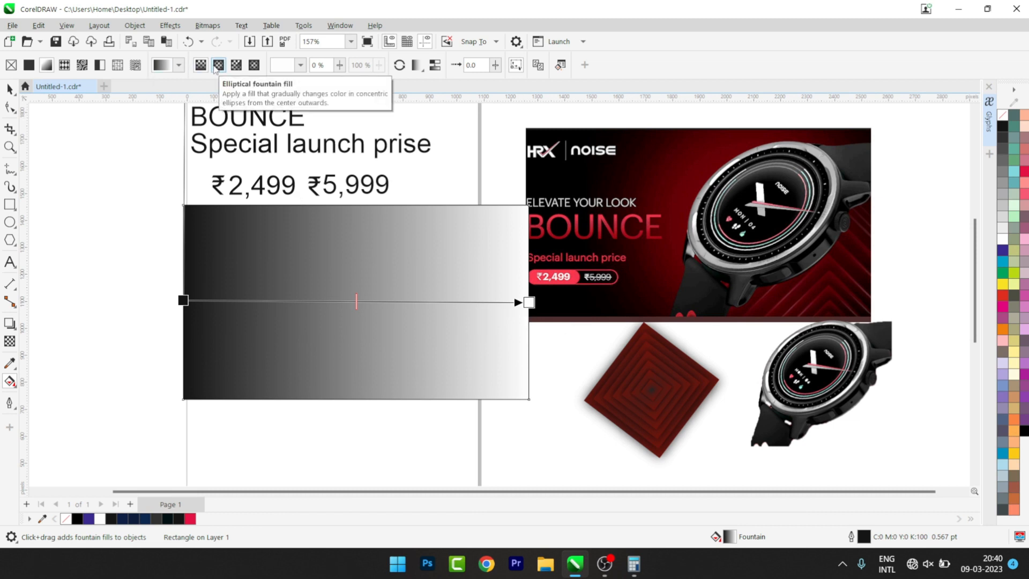
{"action": "left_click", "coordinate": [217, 65]}
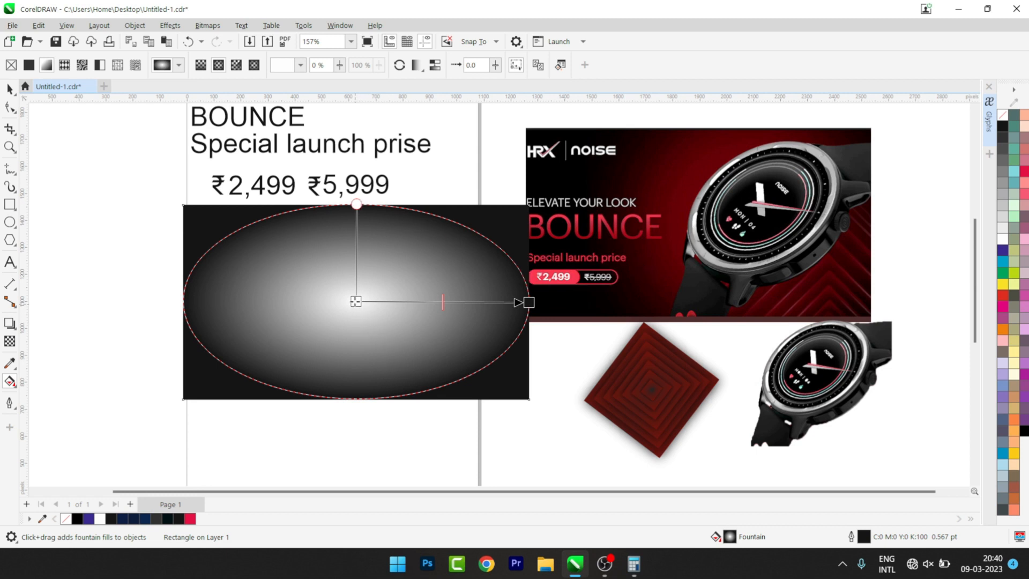
Color the fill's centre node with dark red sampled from the reference banner and its outer node near-black, C79 M97 Y58 K95
{"action": "left_click", "coordinate": [355, 301]}
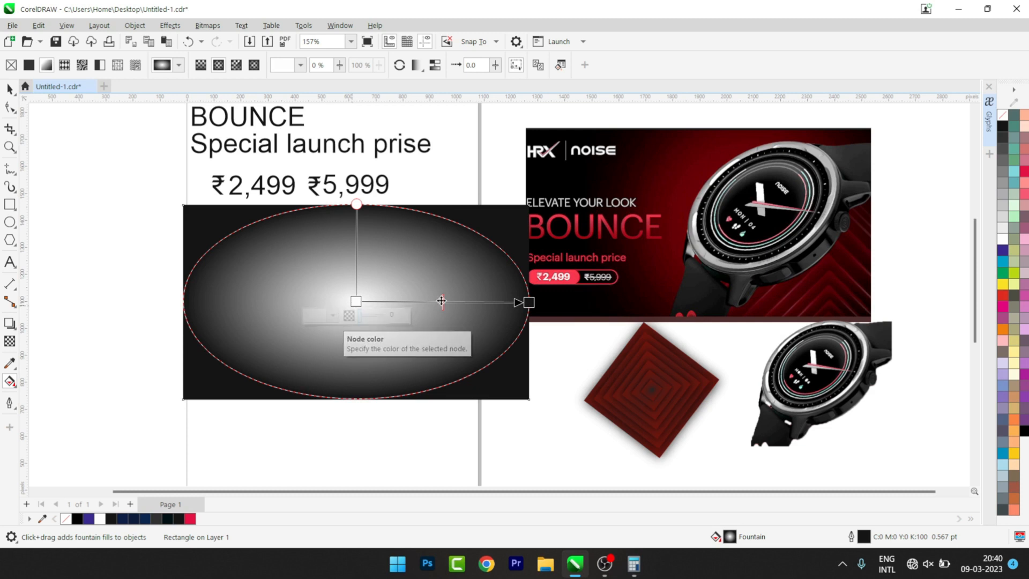
{"action": "left_click", "coordinate": [332, 315]}
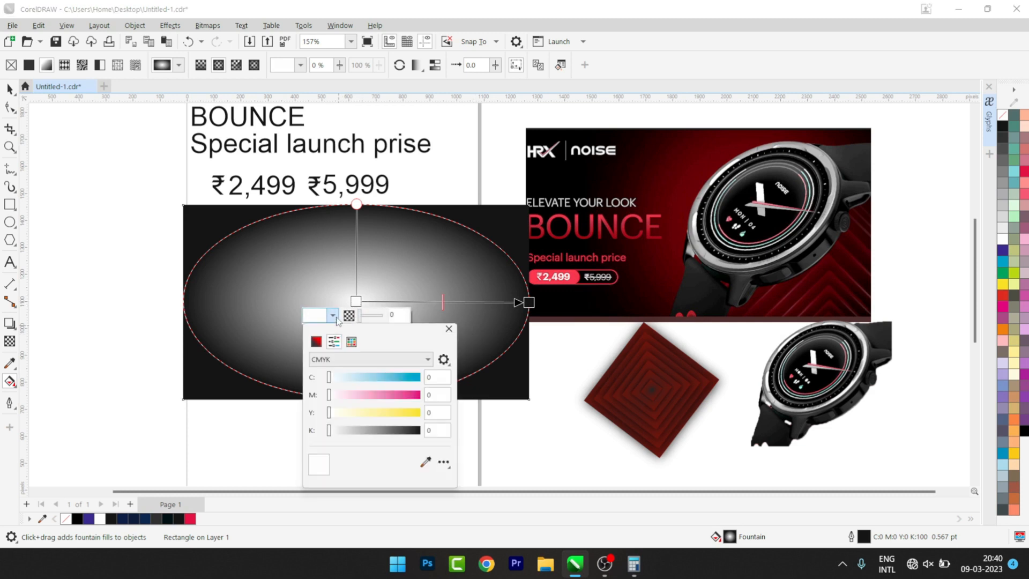
{"action": "left_click", "coordinate": [425, 461]}
{"action": "left_click", "coordinate": [552, 220]}
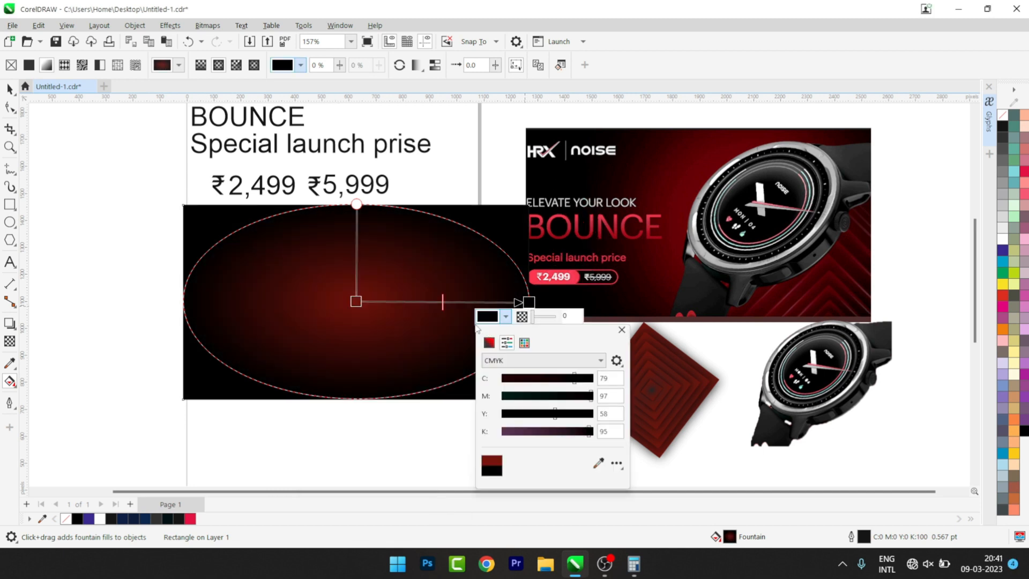
Stretch the elliptical fill into a larger, nearly circular glow and shift its centre toward the rectangle's right half
{"action": "left_click", "coordinate": [356, 205]}
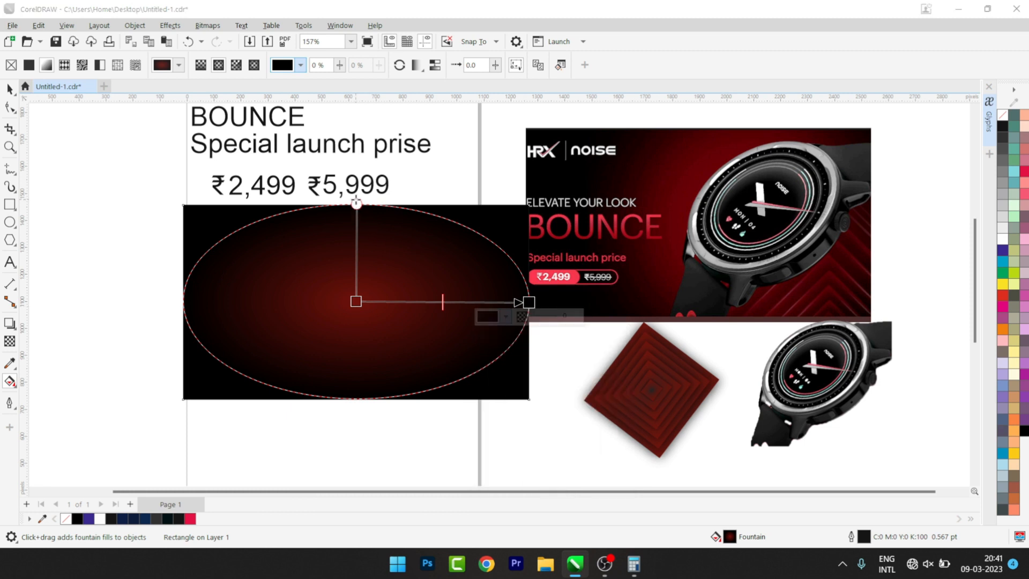
{"action": "left_click_drag", "start_coordinate": [356, 204], "coordinate": [354, 163]}
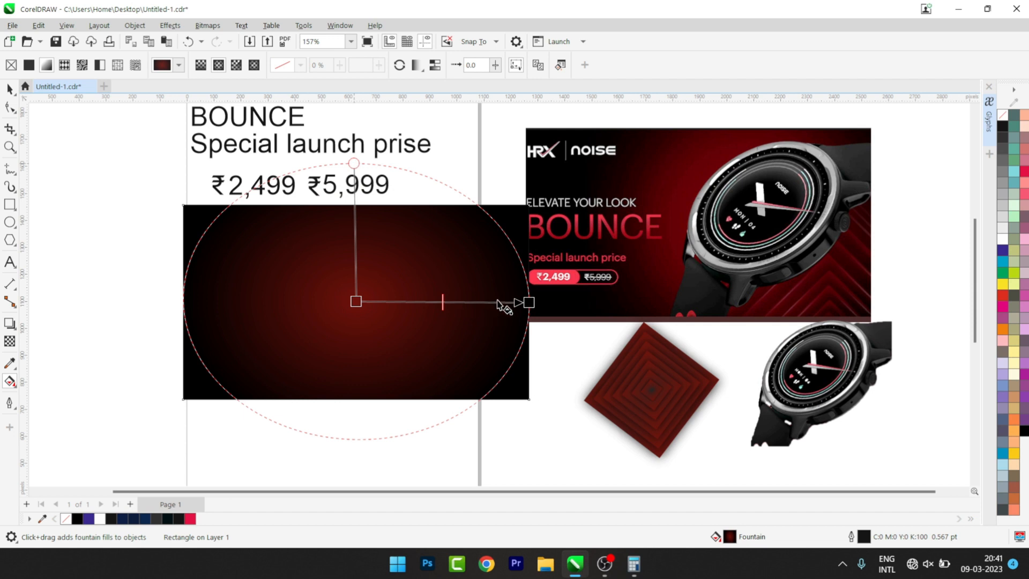
{"action": "left_click_drag", "start_coordinate": [410, 302], "coordinate": [470, 305]}
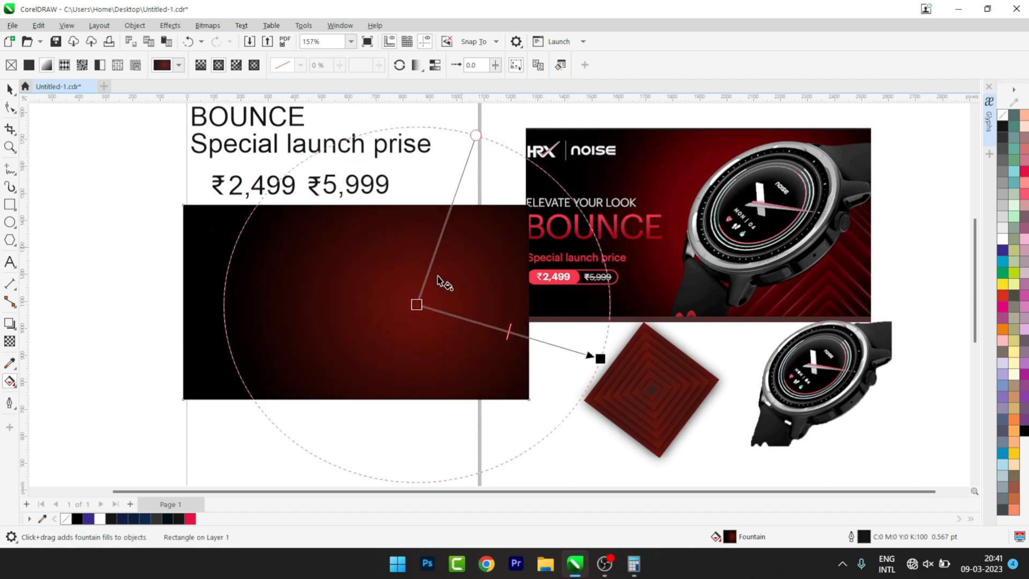
{"action": "left_click", "coordinate": [9, 90]}
{"action": "left_click", "coordinate": [651, 391]}
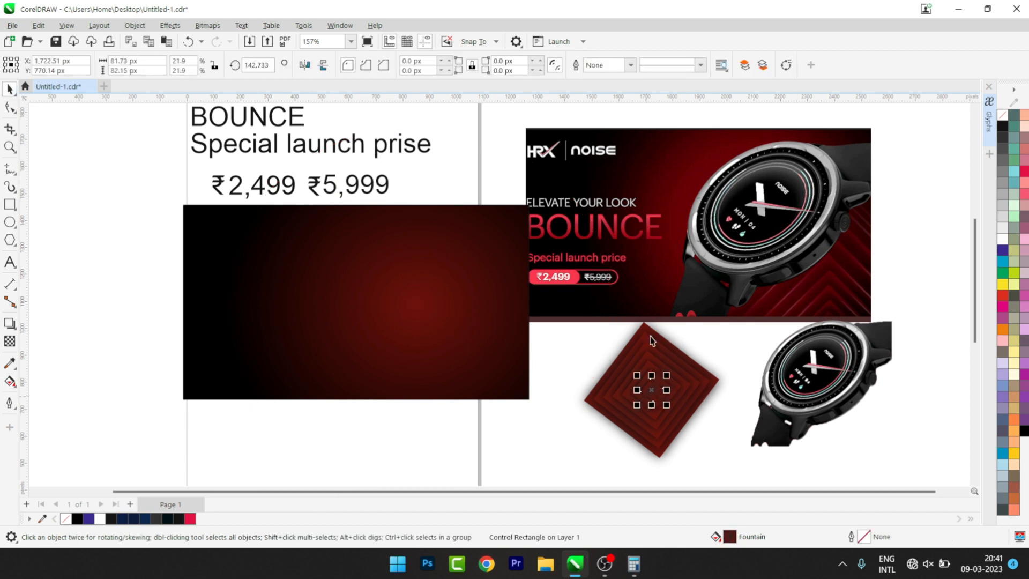
{"action": "left_click_drag", "start_coordinate": [565, 313], "coordinate": [731, 472]}
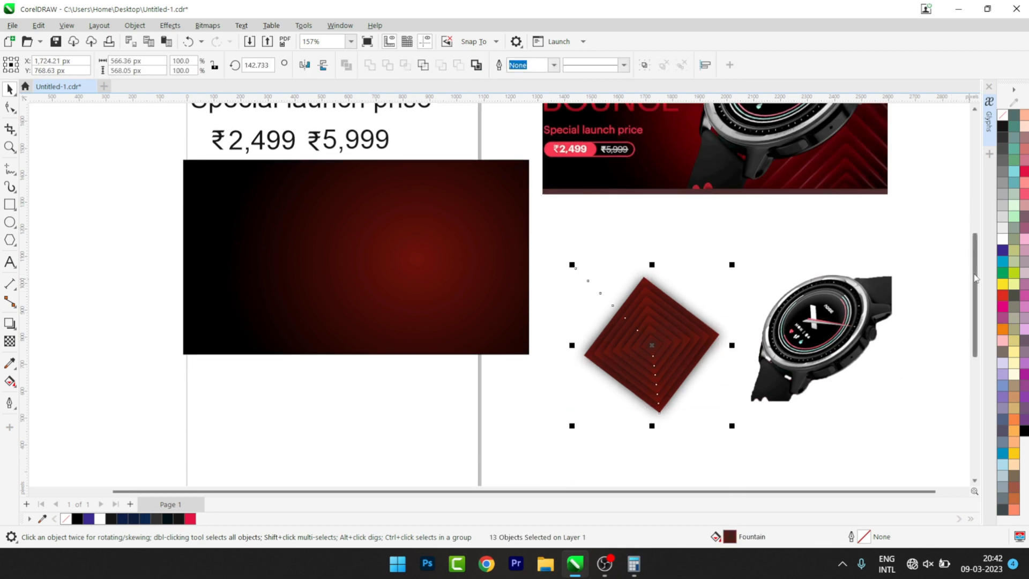
{"action": "scroll", "coordinate": [974, 278], "scroll_direction": "up", "scroll_amount": 2}
Bring the watch image in front of all objects and place it over the right half of the gradient rectangle
{"action": "left_click", "coordinate": [806, 391]}
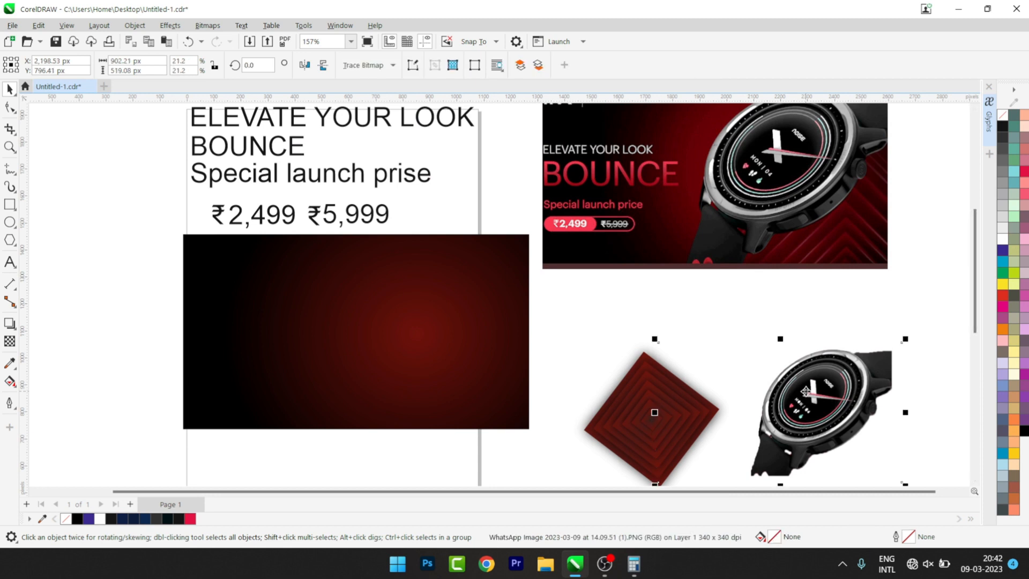
{"action": "key", "text": "shift+Page_Up"}
{"action": "left_click_drag", "start_coordinate": [805, 391], "coordinate": [453, 335]}
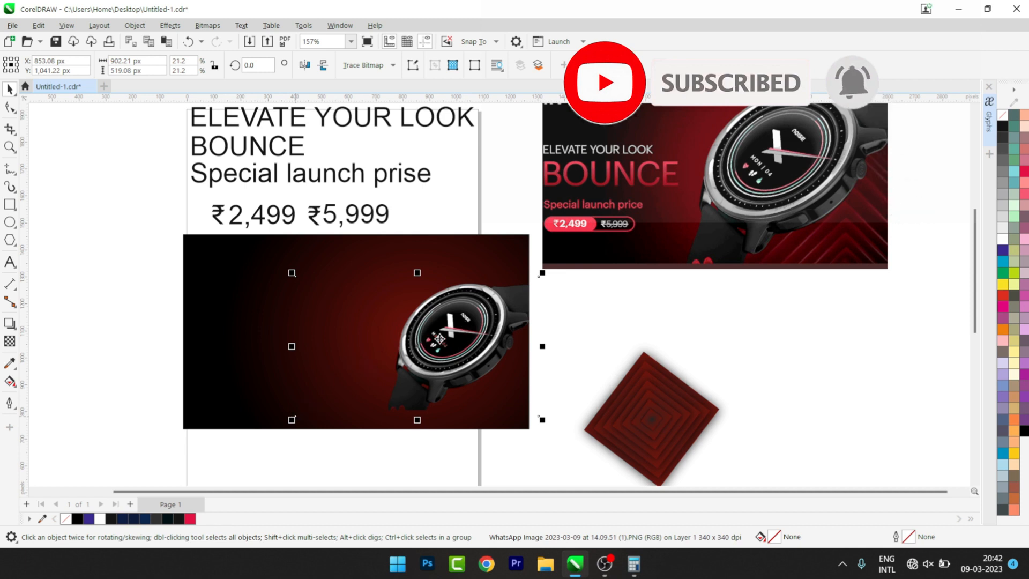
Undo a trial move of the watch image off the rectangle and compare its stacking behind and in front of the rectangle
{"action": "left_click_drag", "start_coordinate": [444, 339], "coordinate": [674, 338]}
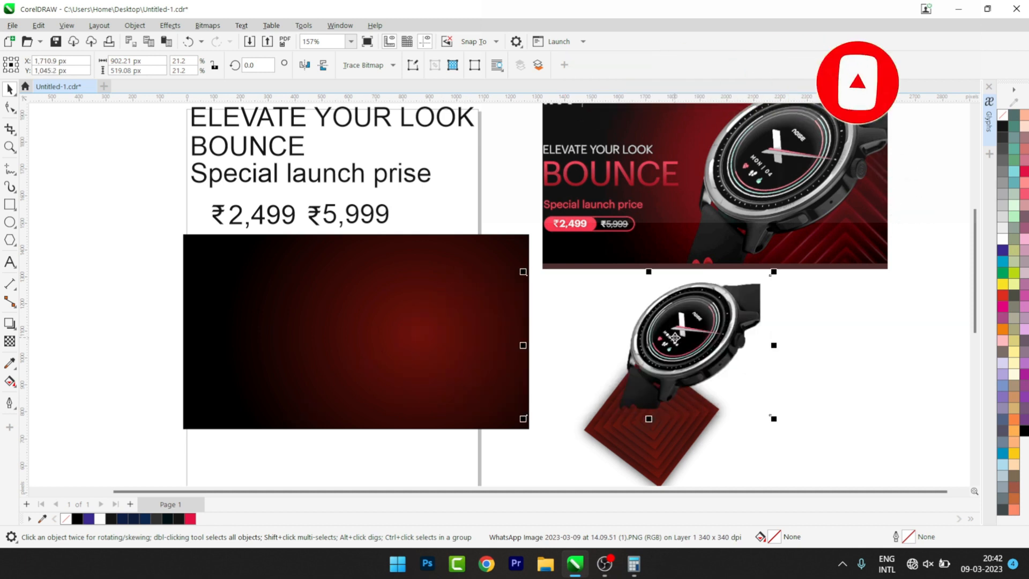
{"action": "key", "text": "ctrl+z"}
{"action": "key", "text": "ctrl+z"}
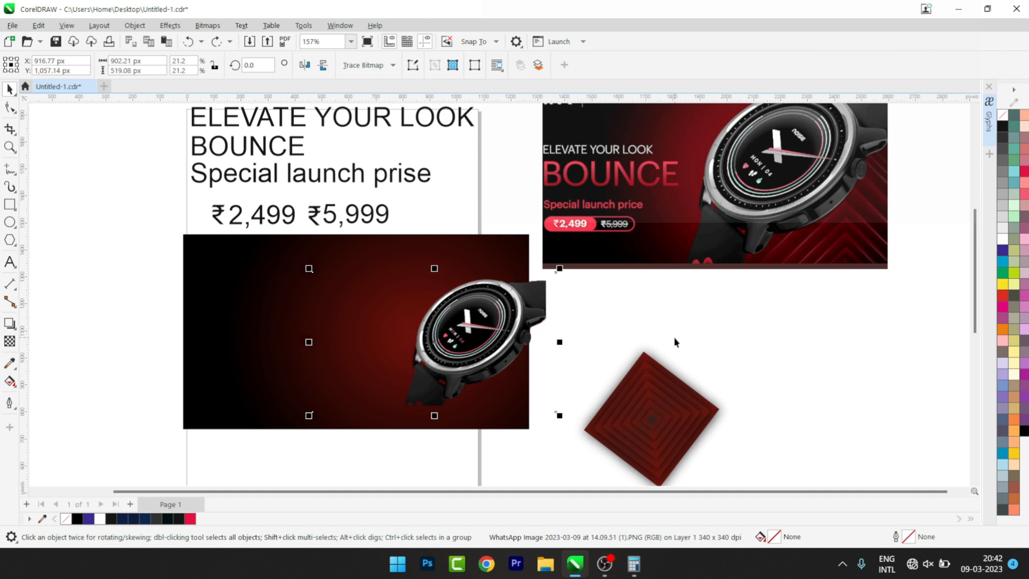
{"action": "key", "text": "shift+Page_Down"}
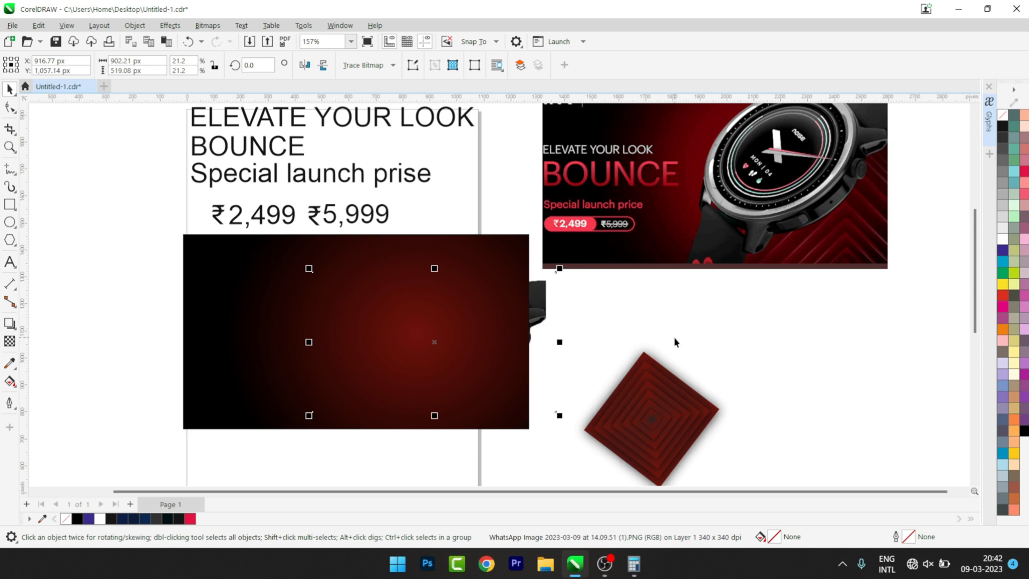
{"action": "key", "text": "shift+Page_Up"}
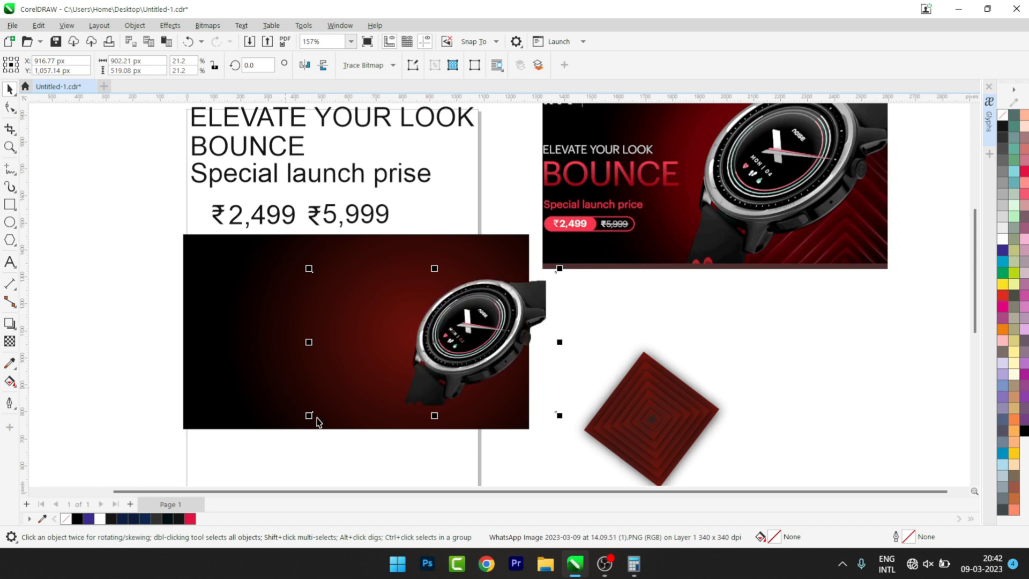
Enlarge the watch image proportionally to about 1,189 × 684 px and fit the watch within the rectangle's right half
{"action": "left_click_drag", "start_coordinate": [310, 418], "coordinate": [272, 436]}
{"action": "left_click_drag", "start_coordinate": [441, 378], "coordinate": [390, 368]}
{"action": "left_click_drag", "start_coordinate": [219, 430], "coordinate": [194, 443]}
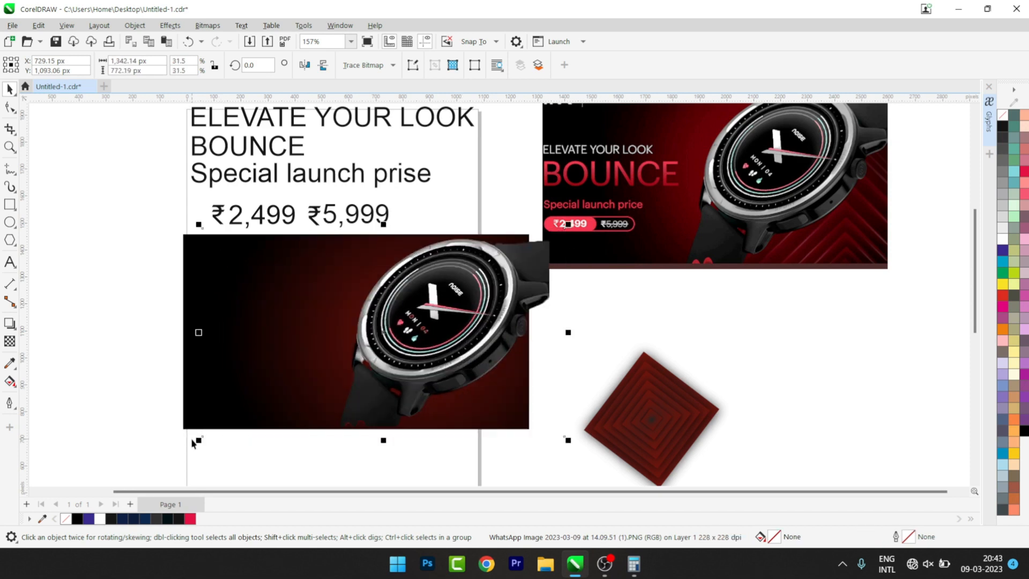
{"action": "left_click_drag", "start_coordinate": [199, 222], "coordinate": [223, 235]}
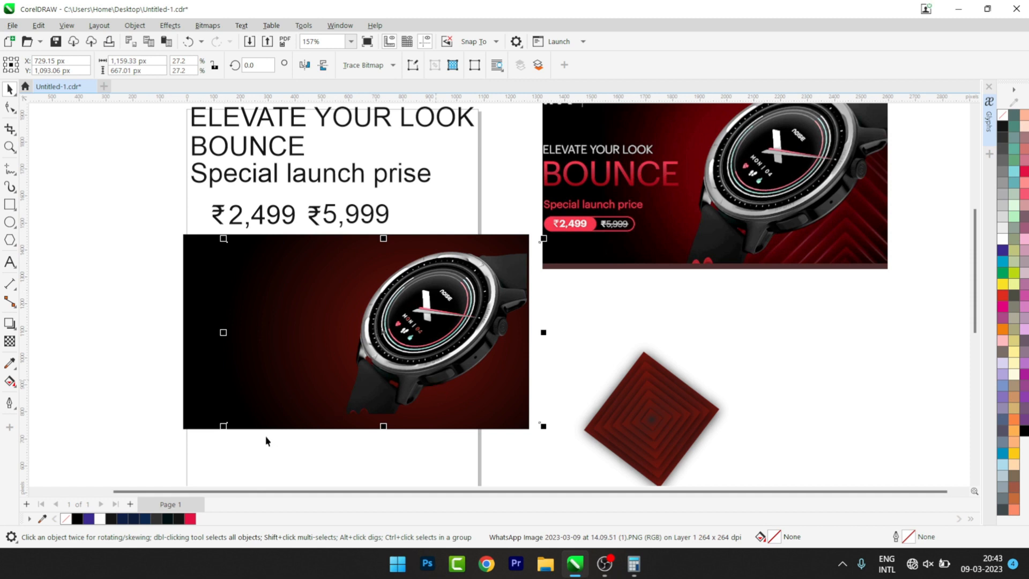
{"action": "left_click_drag", "start_coordinate": [223, 426], "coordinate": [214, 432]}
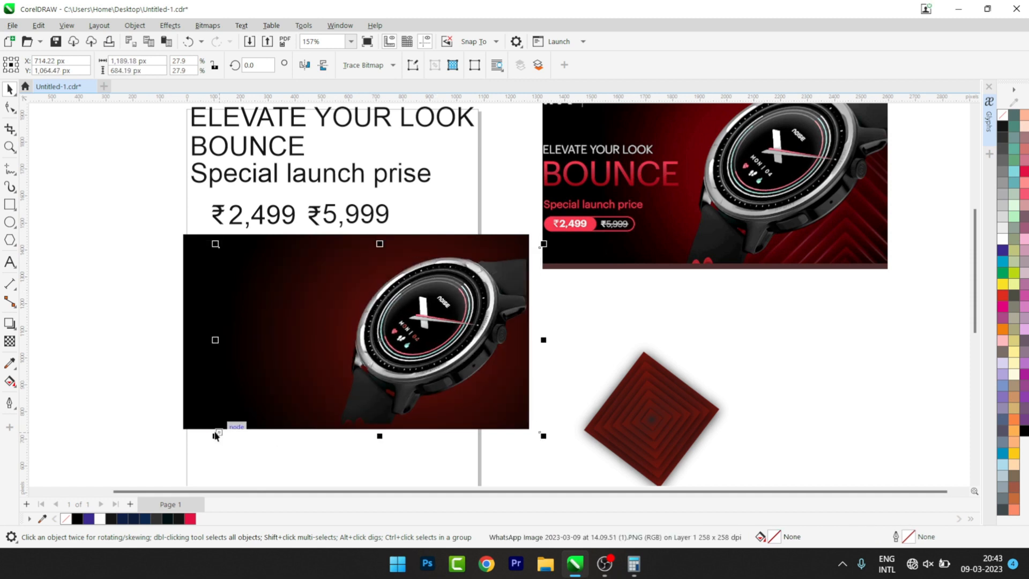
{"action": "left_click", "coordinate": [772, 327]}
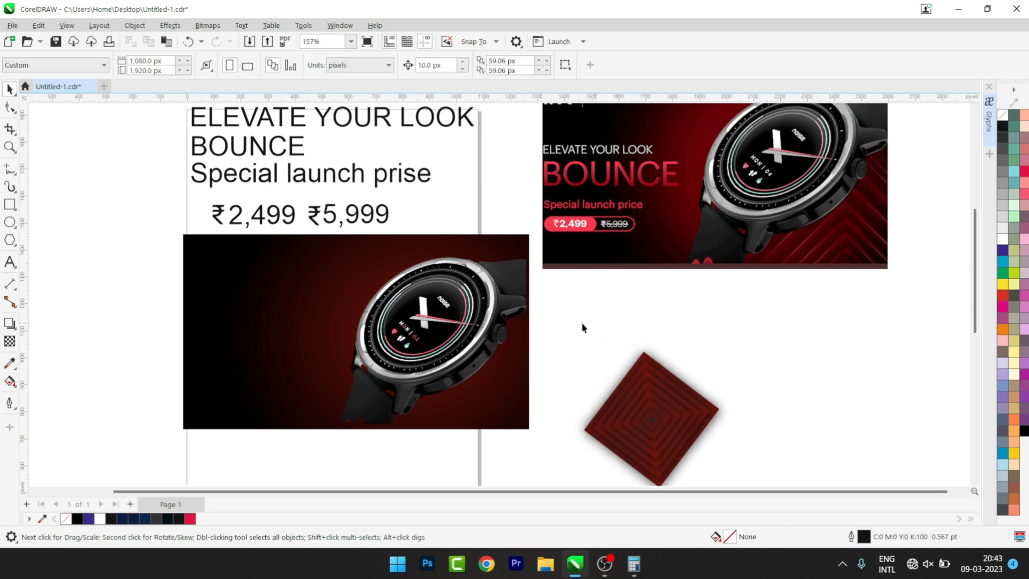
Scale the red diamond blend up to about 643 × 645 px and move it up, closer to the reference banner
{"action": "left_click_drag", "start_coordinate": [570, 322], "coordinate": [765, 479]}
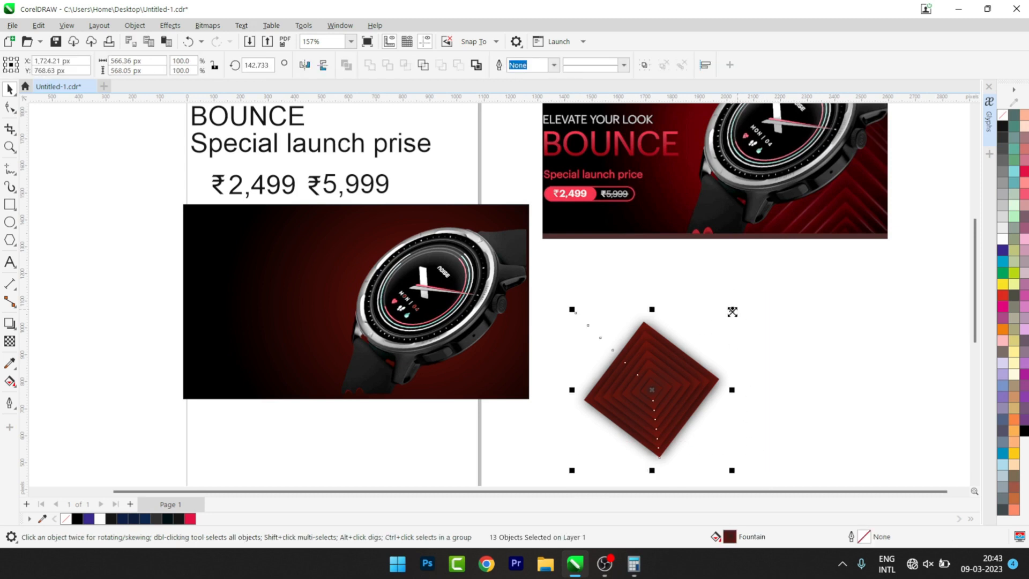
{"action": "left_click_drag", "start_coordinate": [731, 309], "coordinate": [759, 301]}
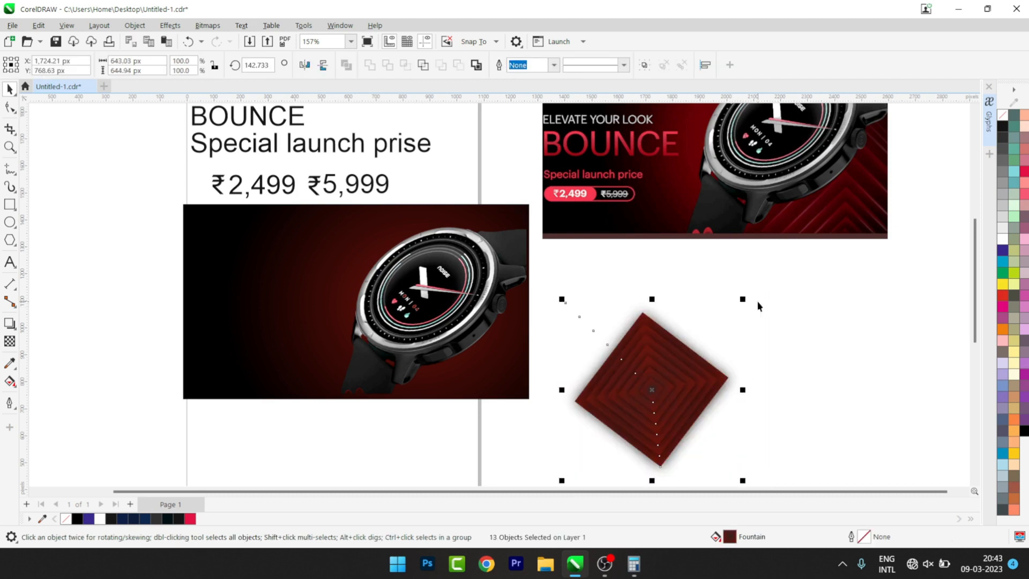
{"action": "left_click_drag", "start_coordinate": [649, 400], "coordinate": [635, 364]}
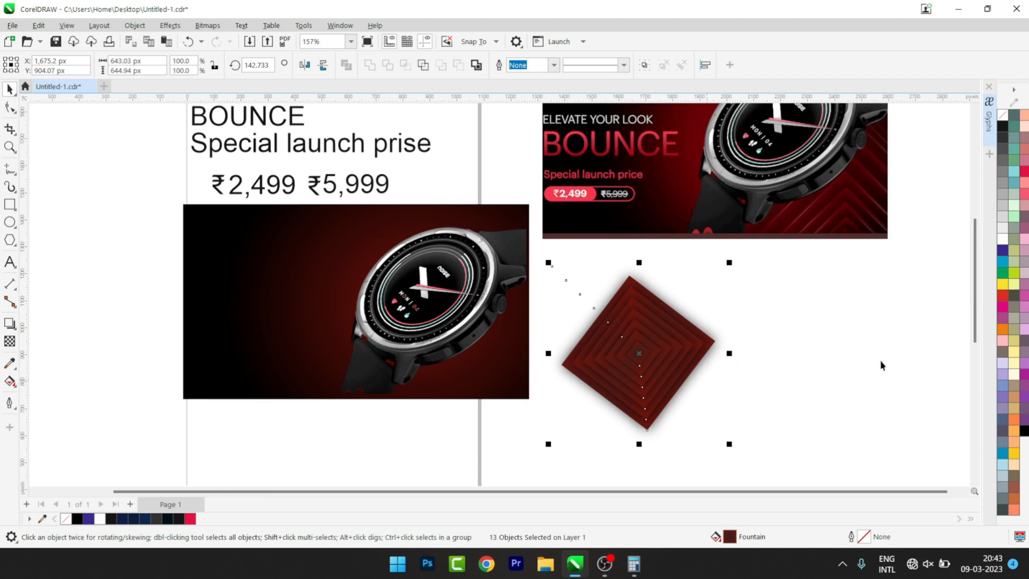
{"action": "left_click_drag", "start_coordinate": [975, 338], "coordinate": [972, 331]}
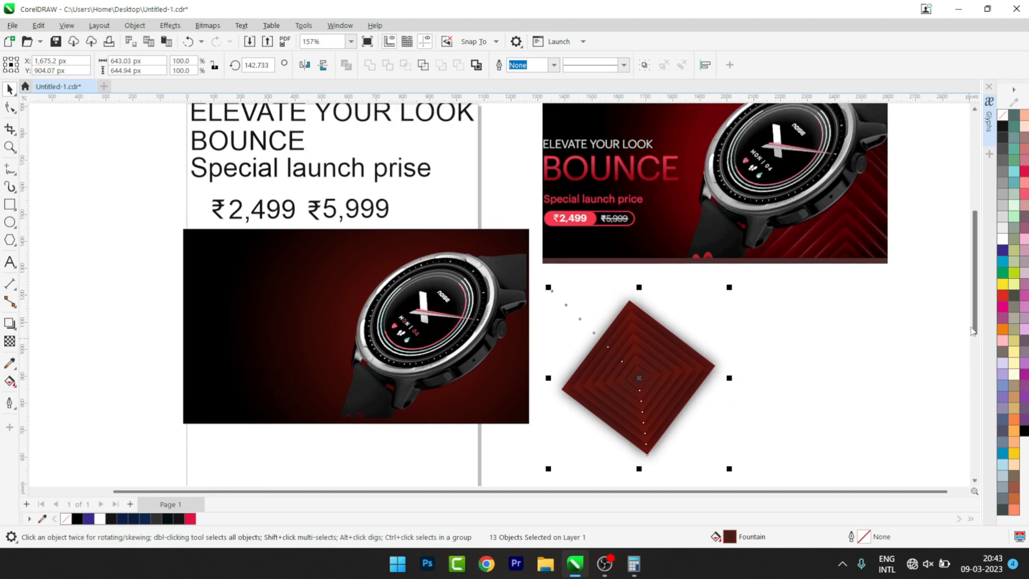
Add a node between the centre and outer nodes of the rectangle's fountain fill and color it a brighter dark red
{"action": "left_click", "coordinate": [354, 306]}
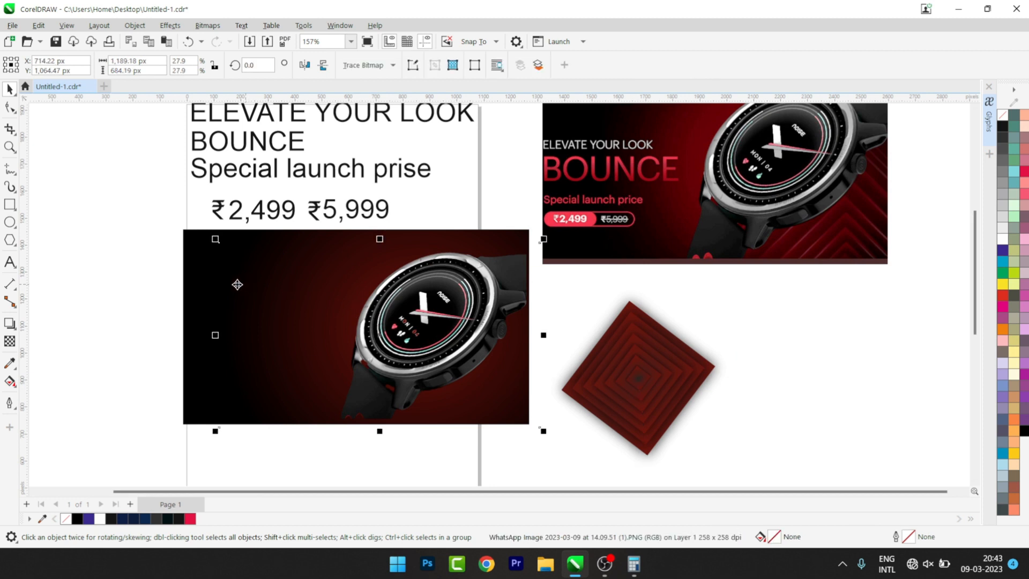
{"action": "left_click", "coordinate": [206, 280]}
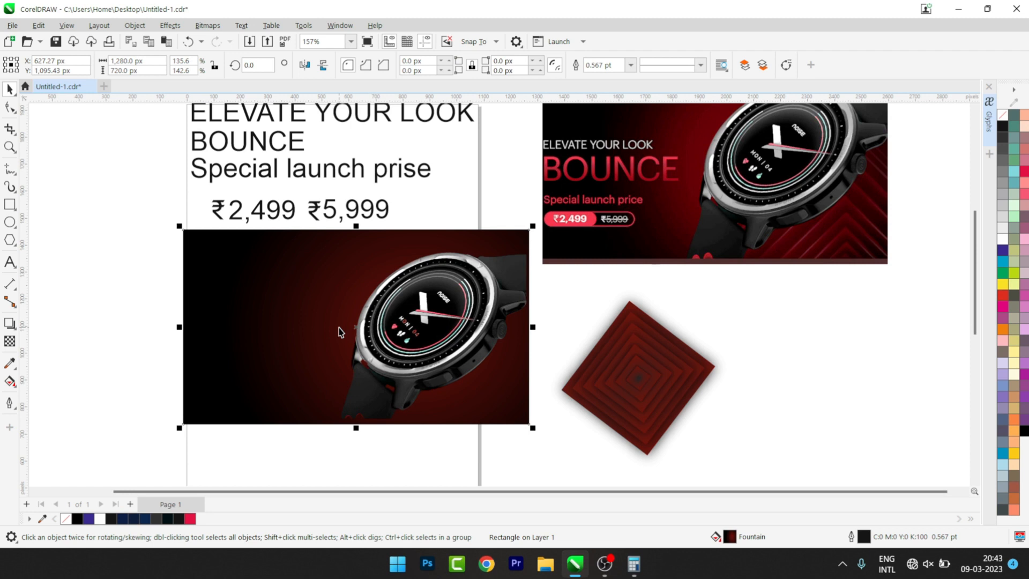
{"action": "key", "text": "g"}
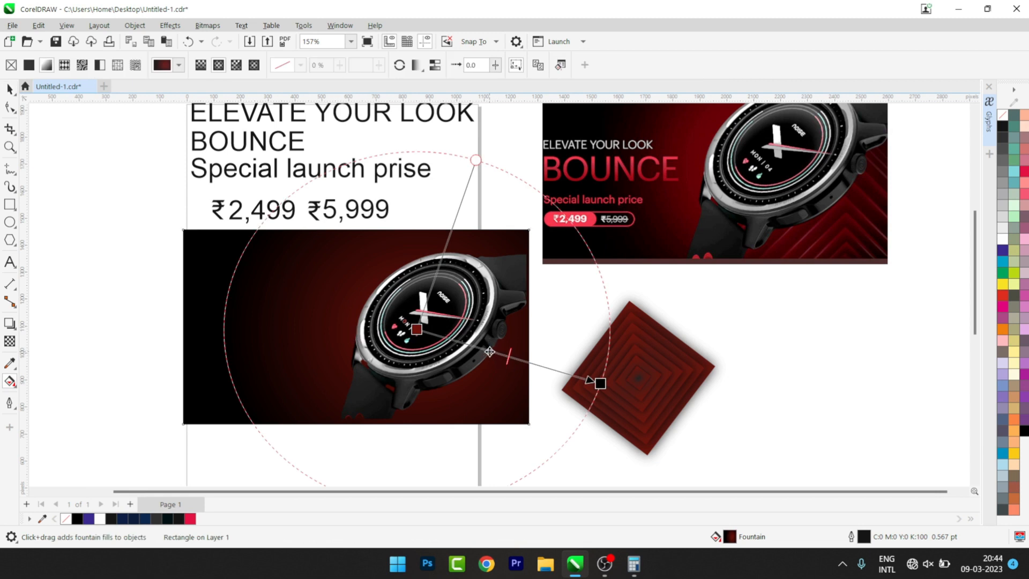
{"action": "double_click", "coordinate": [489, 350]}
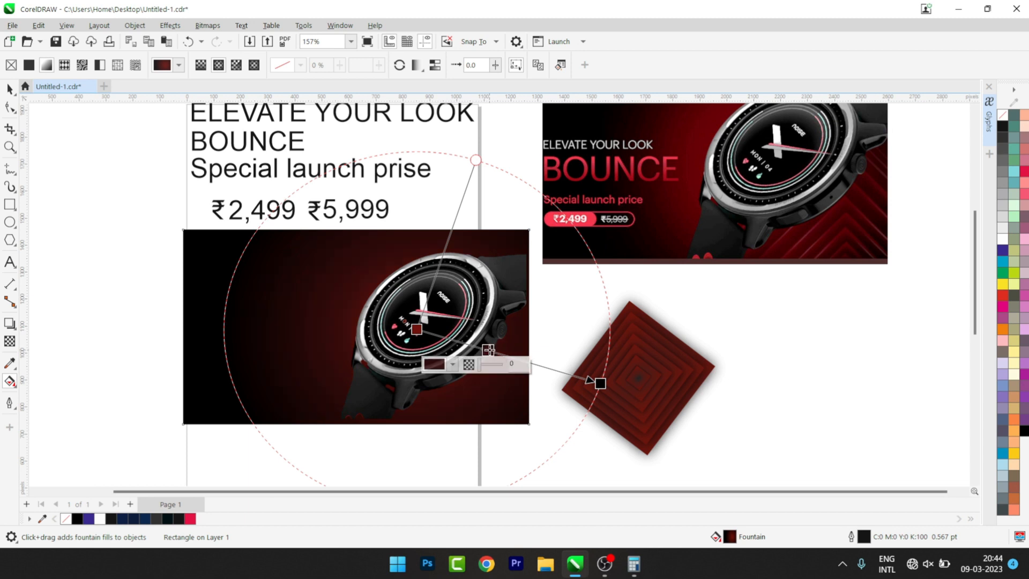
{"action": "left_click", "coordinate": [452, 364]}
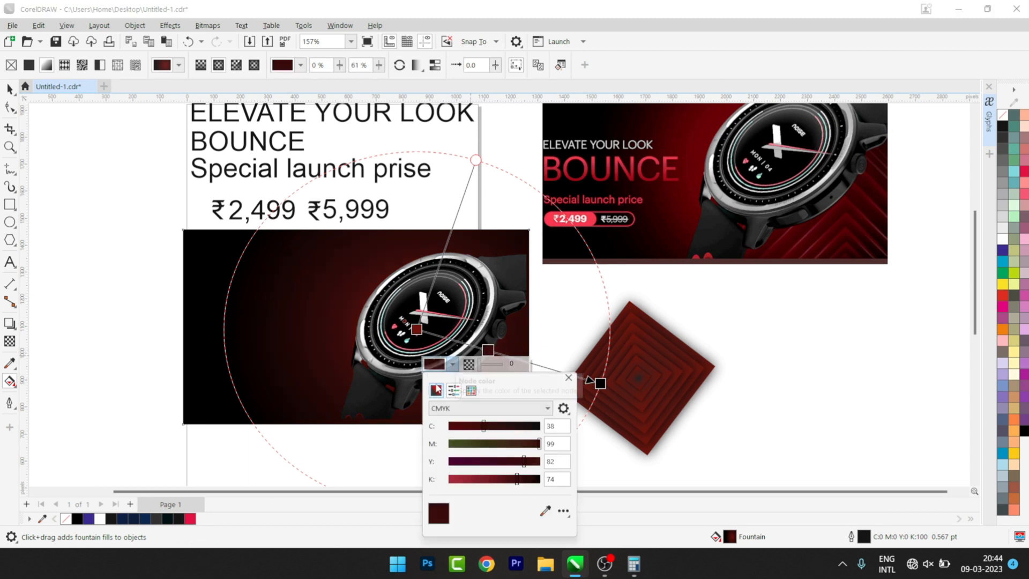
{"action": "left_click", "coordinate": [435, 390]}
{"action": "left_click", "coordinate": [512, 403]}
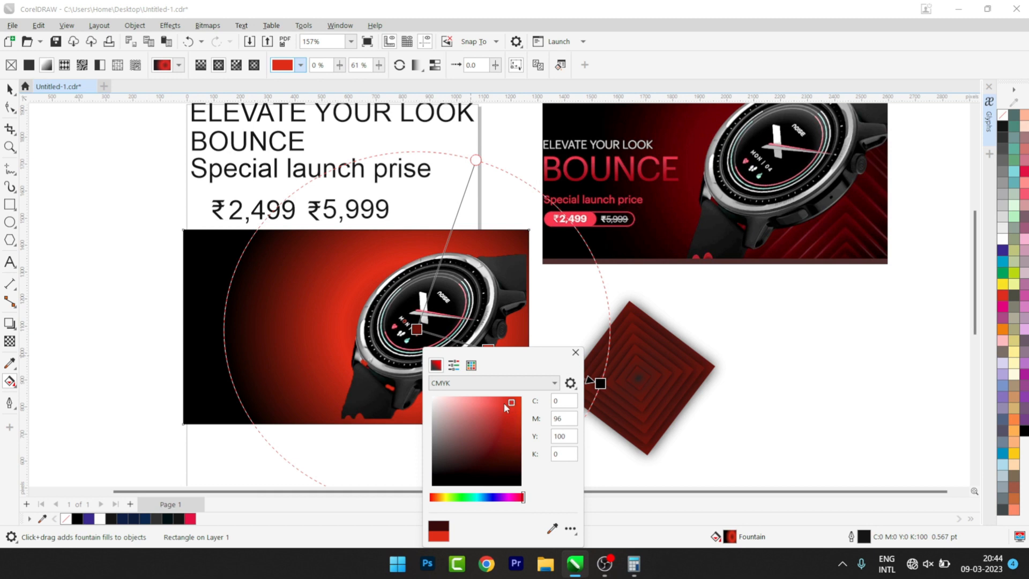
{"action": "left_click", "coordinate": [512, 416]}
{"action": "left_click", "coordinate": [512, 437]}
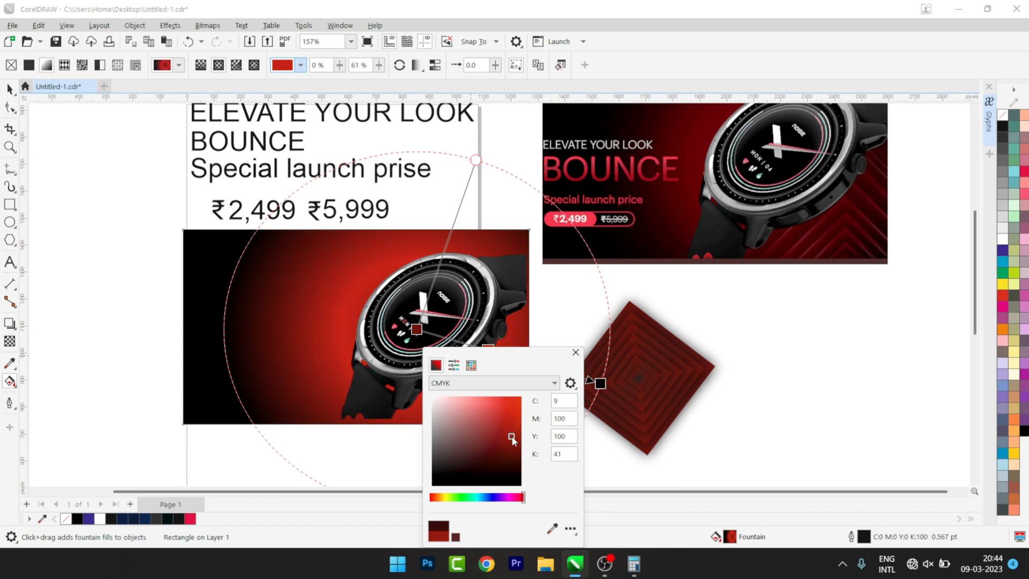
{"action": "left_click", "coordinate": [510, 459]}
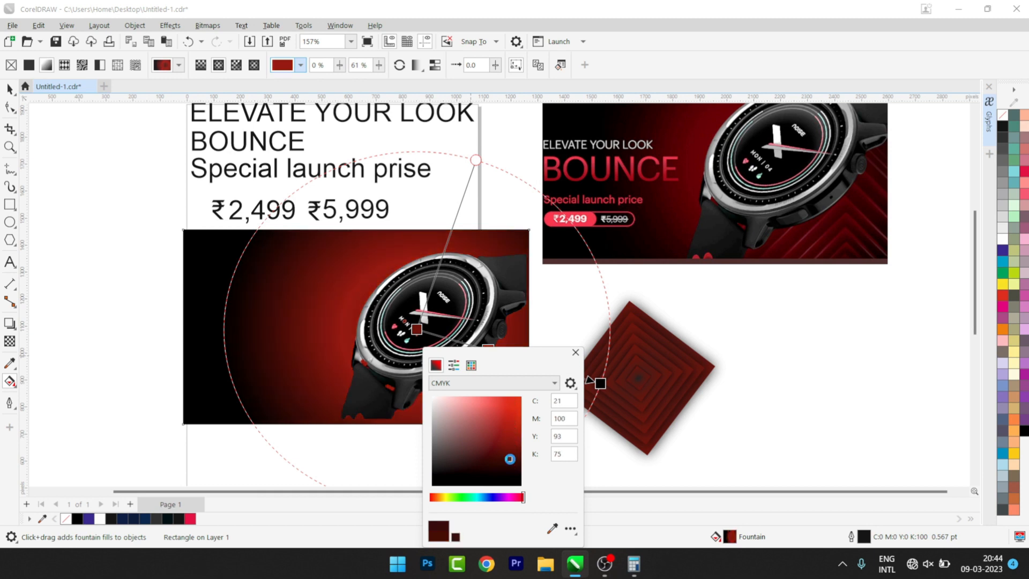
{"action": "left_click", "coordinate": [508, 439]}
{"action": "left_click", "coordinate": [576, 354]}
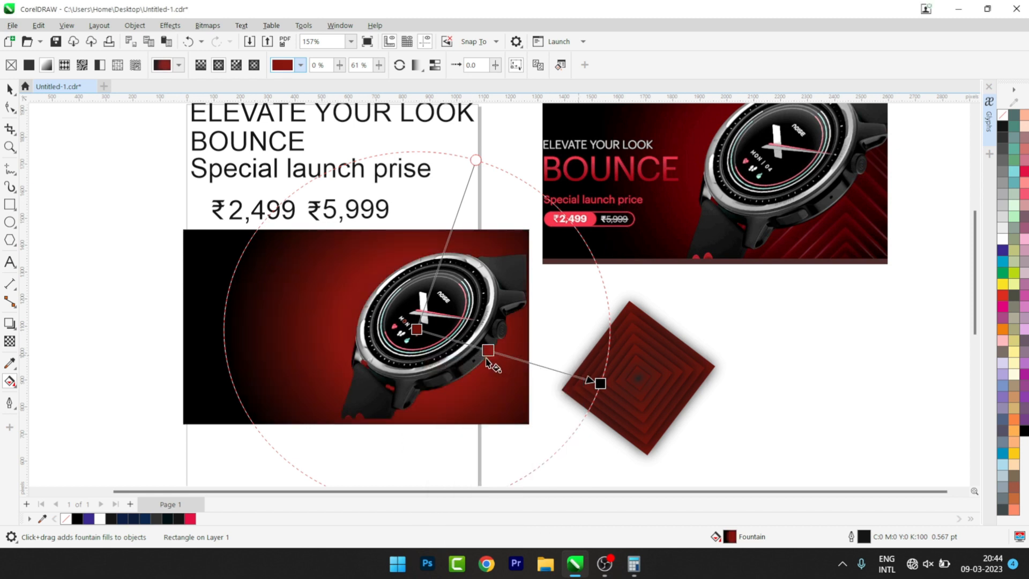
Shift the fill's intermediate node toward the centre, to the 78% position, and leave fill editing
{"action": "left_click_drag", "start_coordinate": [488, 351], "coordinate": [457, 341]}
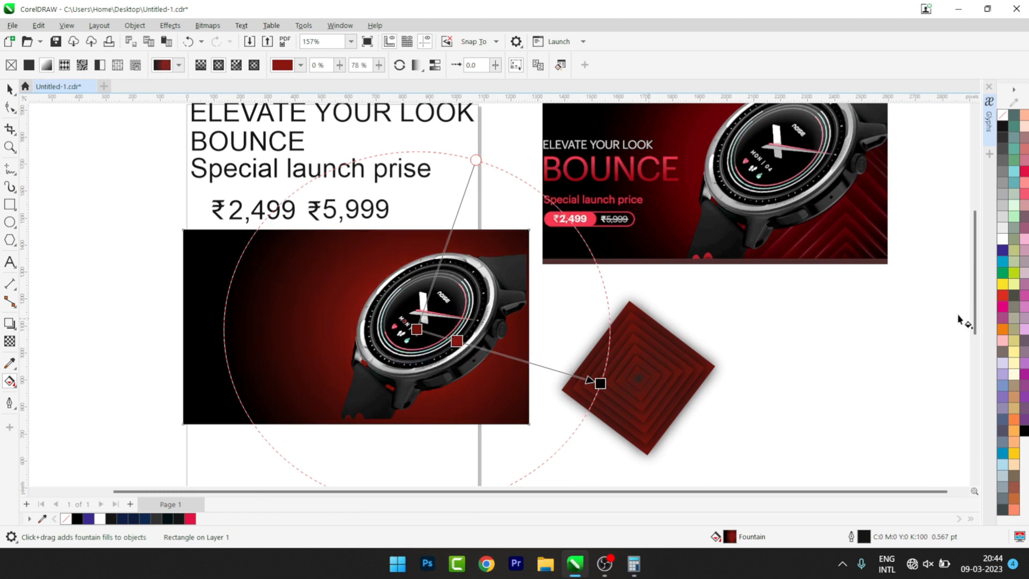
{"action": "mouse_move", "coordinate": [973, 320]}
{"action": "left_mouse_down"}
{"action": "mouse_move", "coordinate": [972, 301]}
{"action": "mouse_move", "coordinate": [967, 316]}
{"action": "left_mouse_up"}
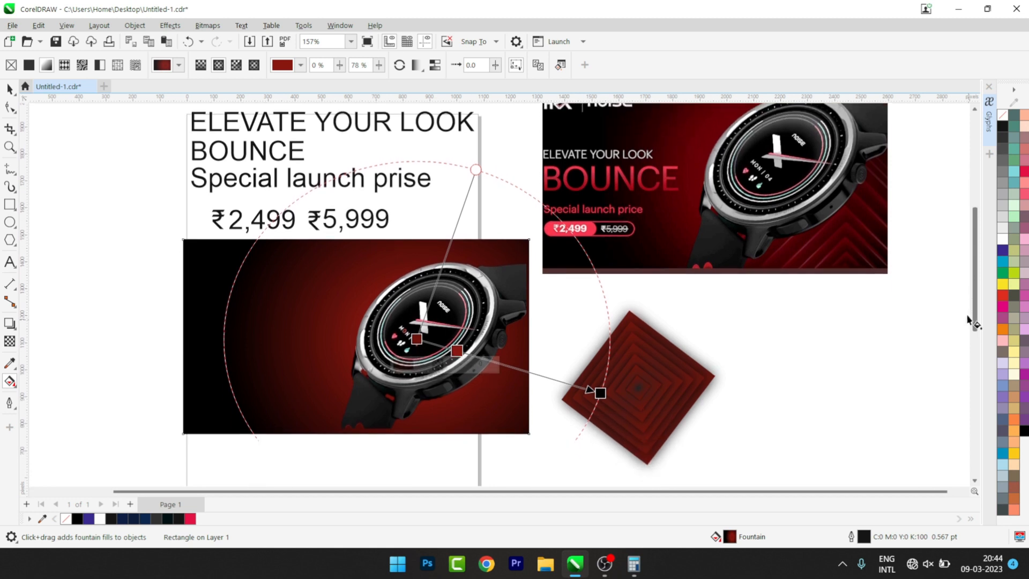
{"action": "left_click", "coordinate": [10, 90]}
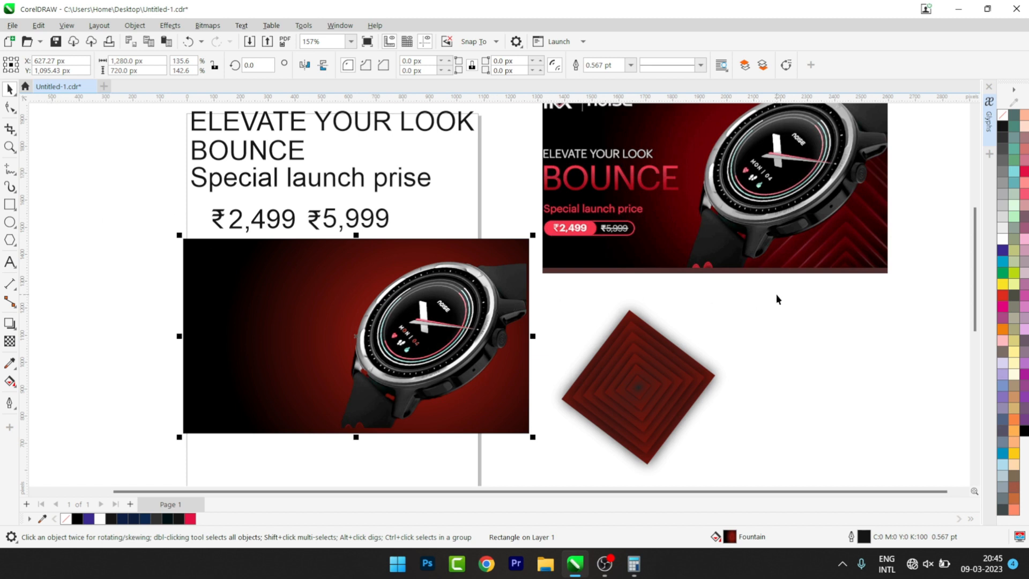
Enlarge the diamond blend to about 1,028 × 1,031 px around its centre and group all of its objects
{"action": "left_click_drag", "start_coordinate": [758, 283], "coordinate": [547, 441]}
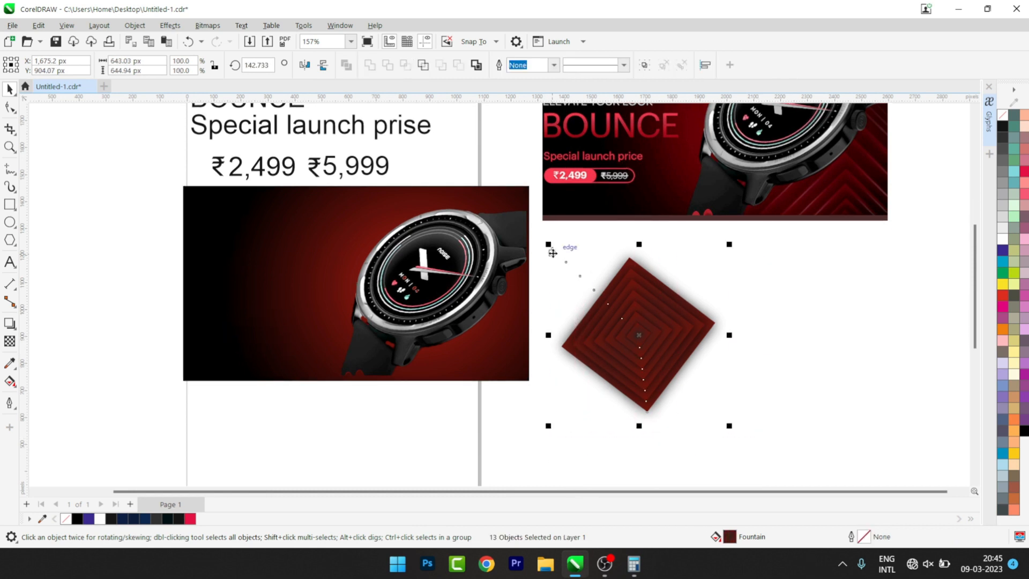
{"action": "left_click_drag", "start_coordinate": [548, 244], "coordinate": [496, 193]}
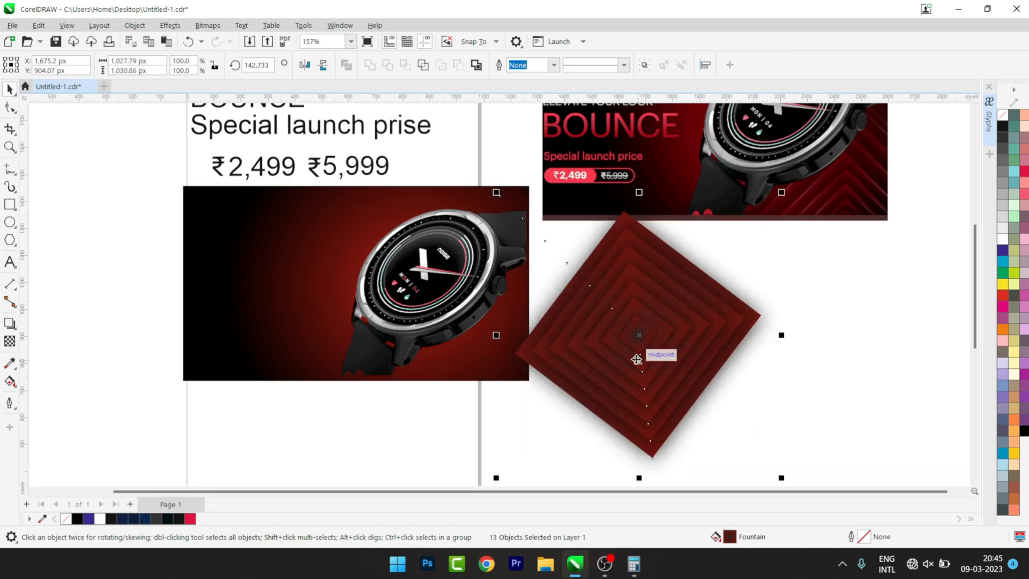
{"action": "key", "text": "ctrl+g"}
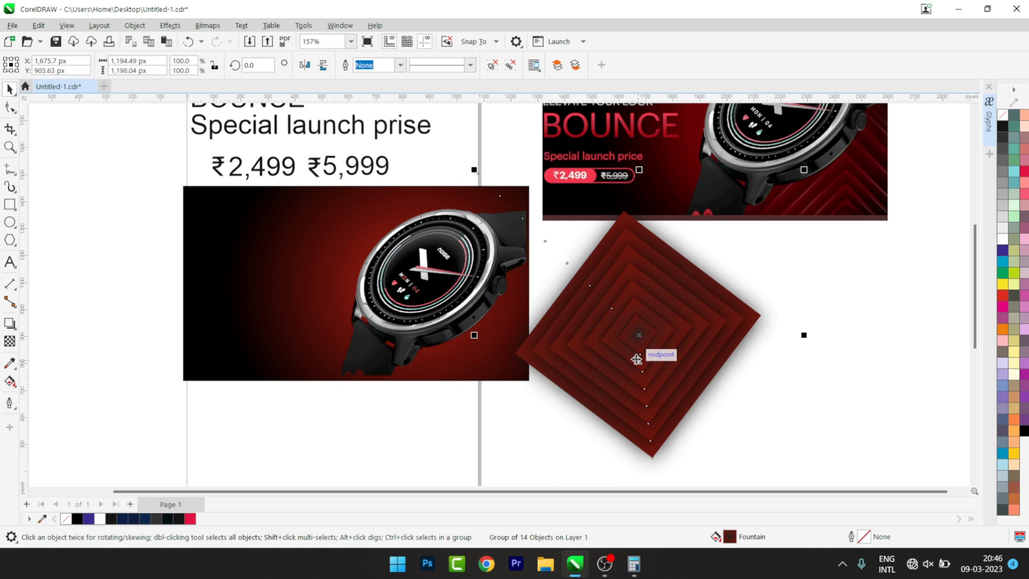
Try to PowerClip the grouped diamond pattern inside the gradient rectangle
{"action": "right_click", "coordinate": [757, 354]}
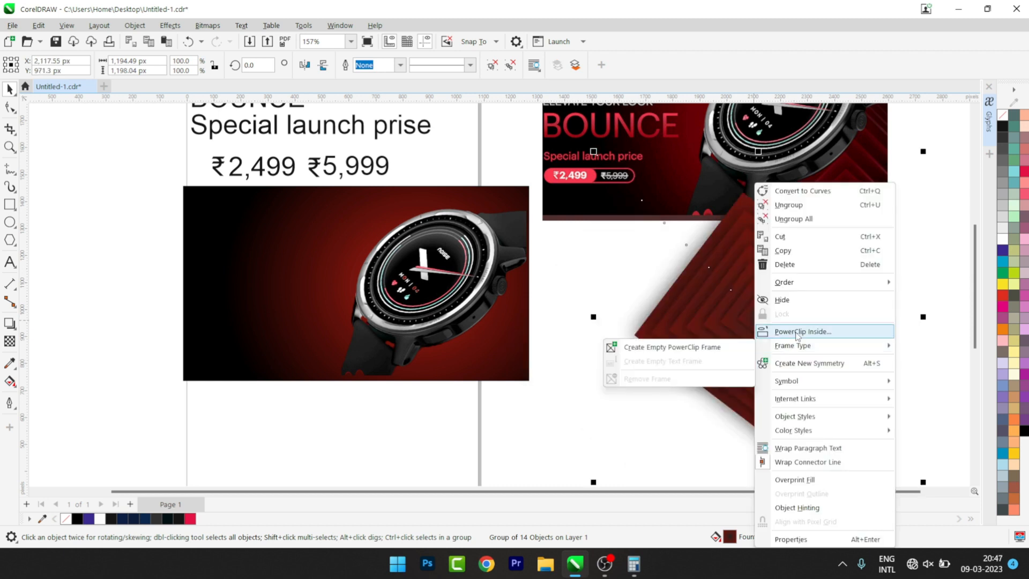
{"action": "left_click", "coordinate": [801, 332]}
{"action": "left_click", "coordinate": [197, 244]}
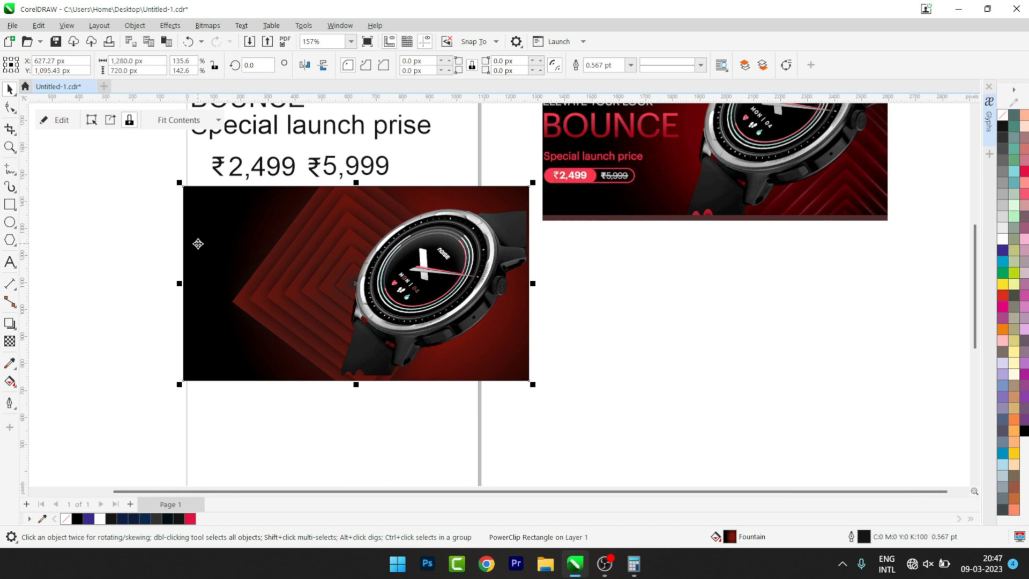
{"action": "key", "text": "ctrl+z"}
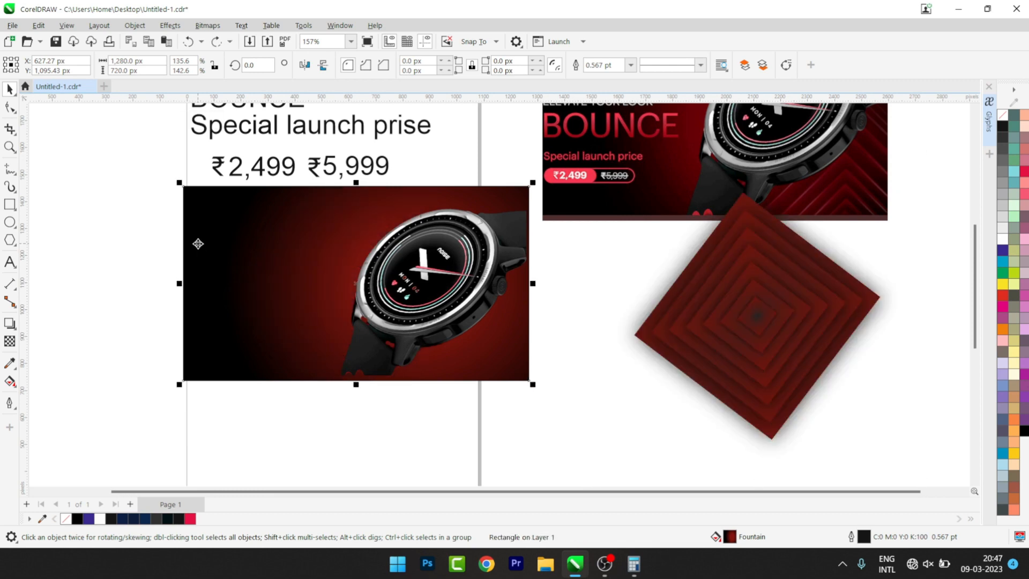
{"action": "left_click", "coordinate": [652, 414]}
{"action": "left_click", "coordinate": [781, 368]}
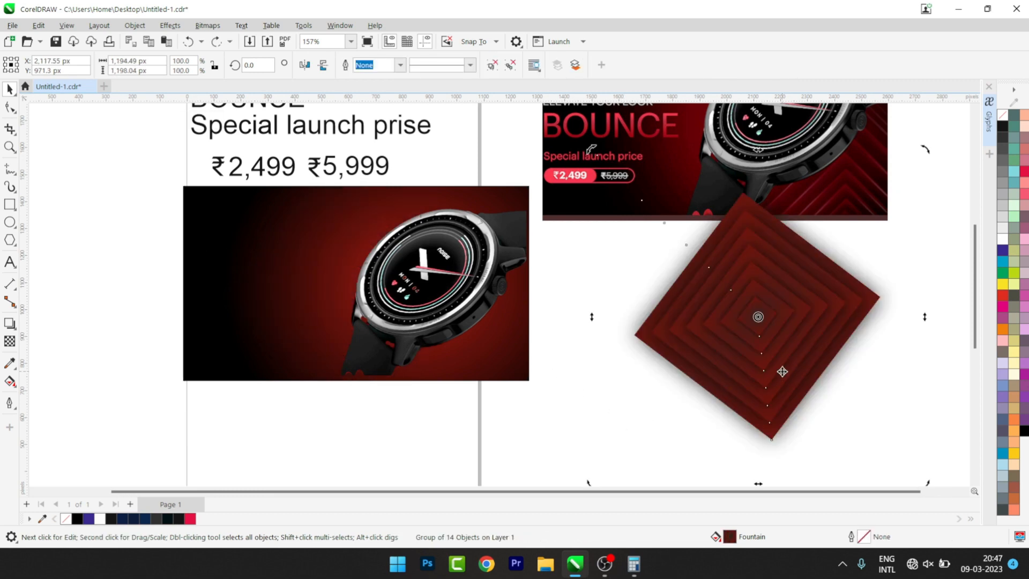
{"action": "left_click_drag", "start_coordinate": [777, 375], "coordinate": [328, 277]}
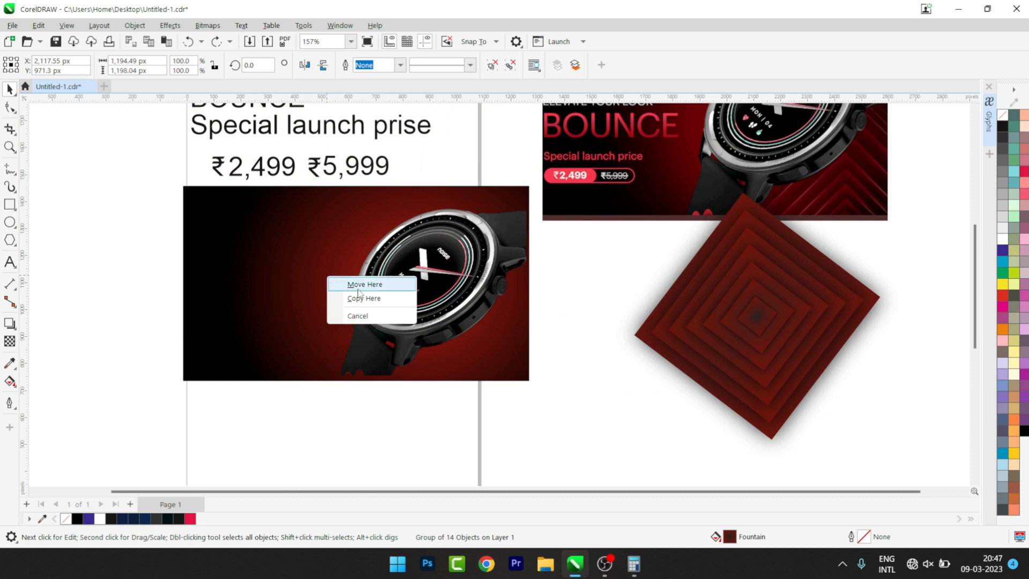
{"action": "left_click", "coordinate": [746, 343]}
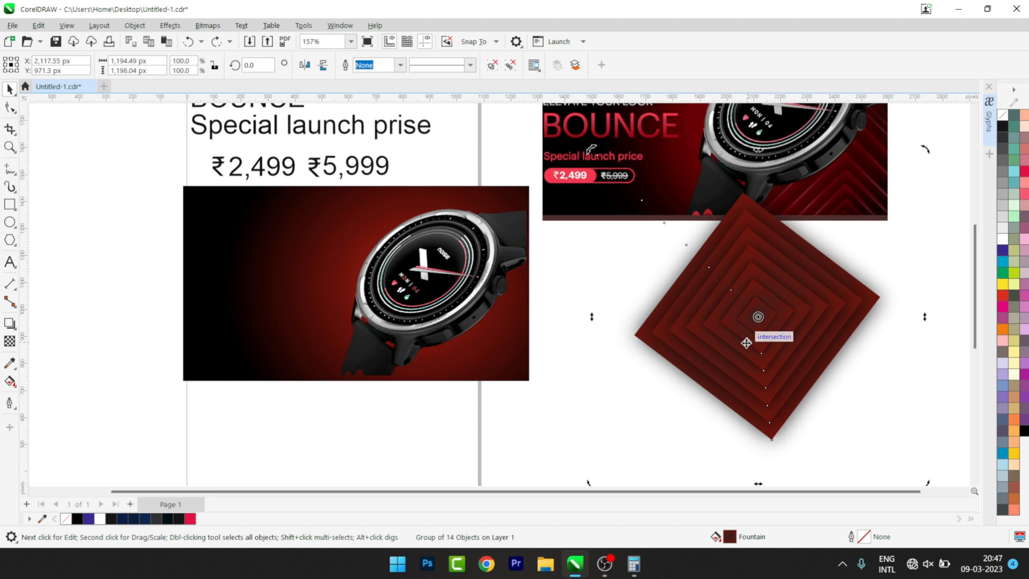
PowerClip the grouped diamond pattern inside the gradient rectangle behind the watch
{"action": "right_click", "coordinate": [746, 343]}
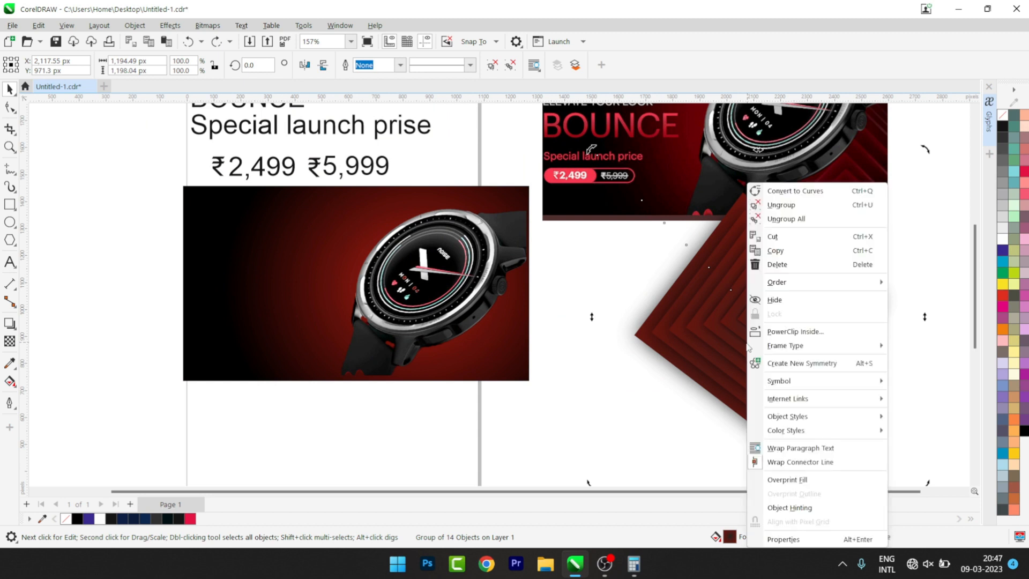
{"action": "left_click", "coordinate": [785, 332]}
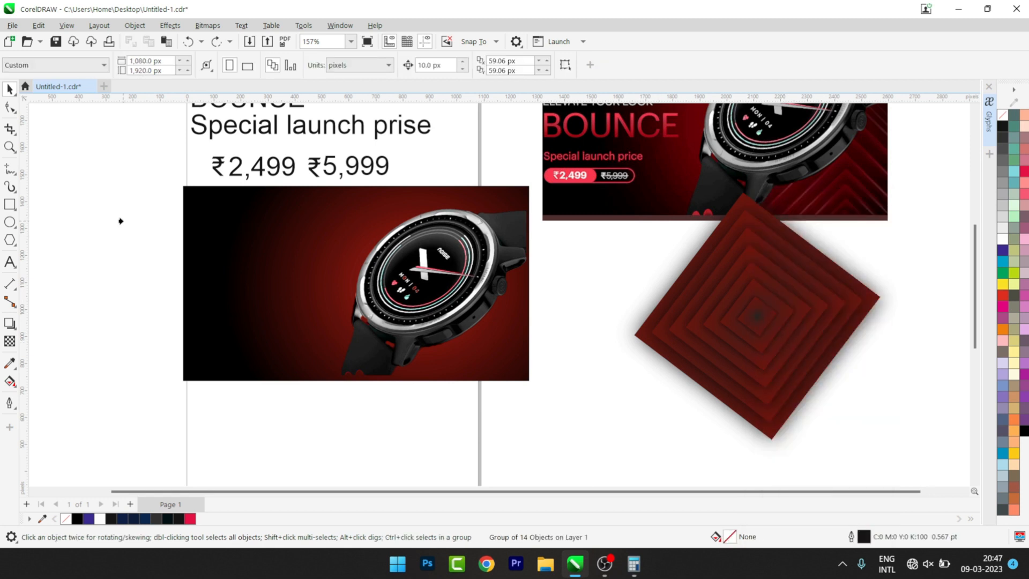
{"action": "left_click", "coordinate": [224, 237]}
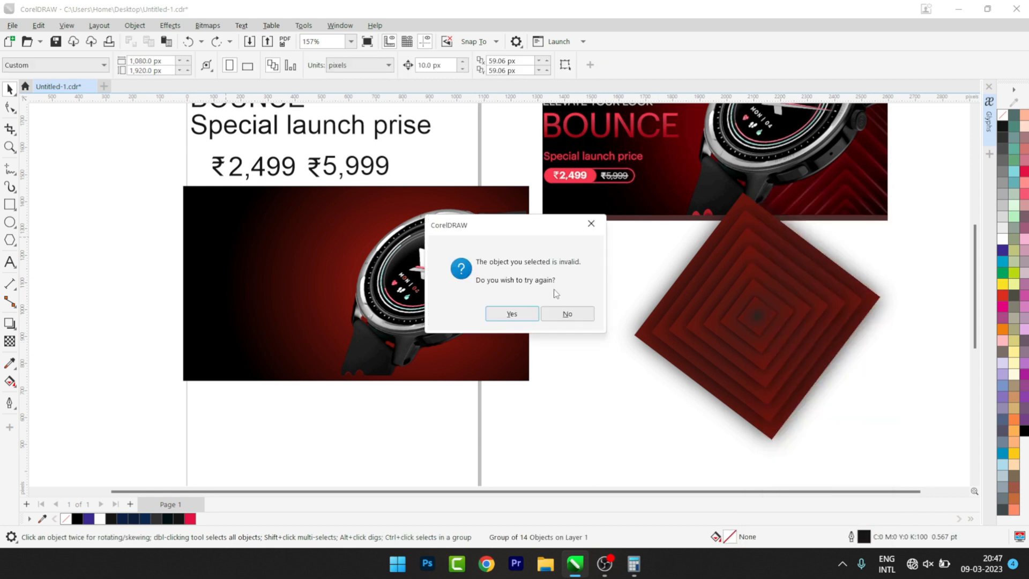
{"action": "left_click", "coordinate": [528, 318]}
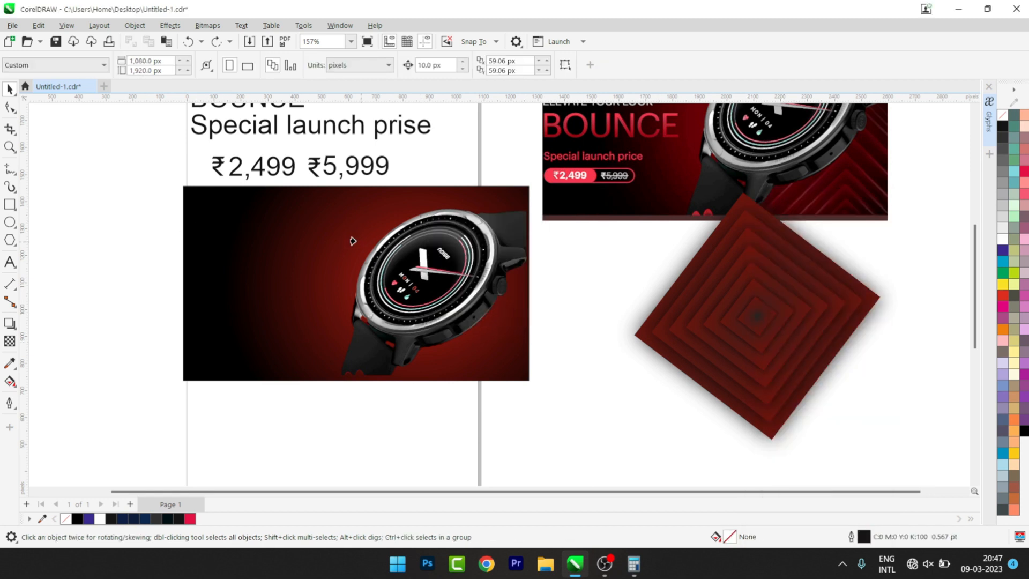
{"action": "left_click", "coordinate": [190, 203]}
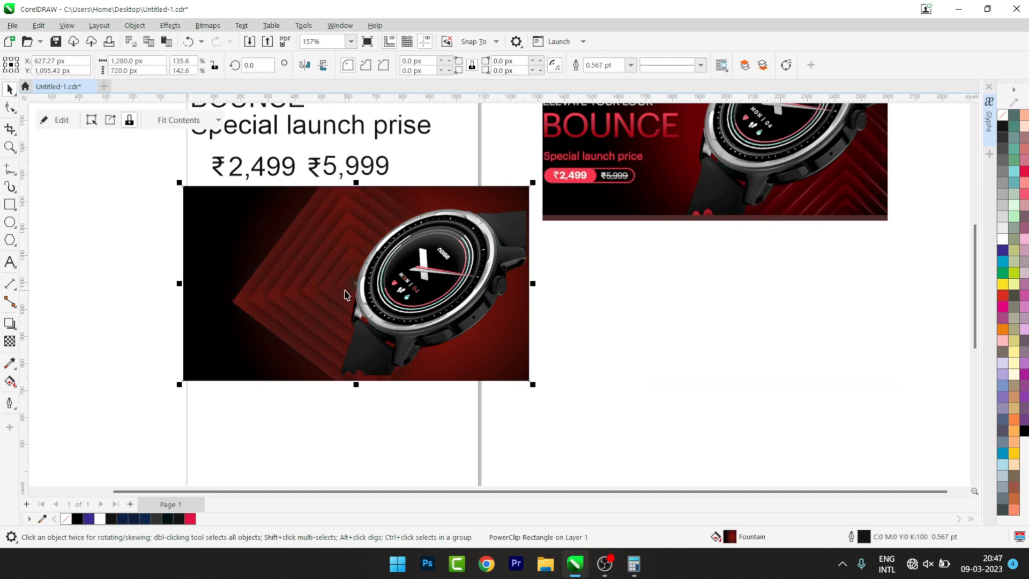
Select the rectangle's PowerClip contents and move the diamond pattern behind the watch's lower-right side, centred at about X 1,143, Y 735 px
{"action": "left_click", "coordinate": [318, 293], "text": "ctrl"}
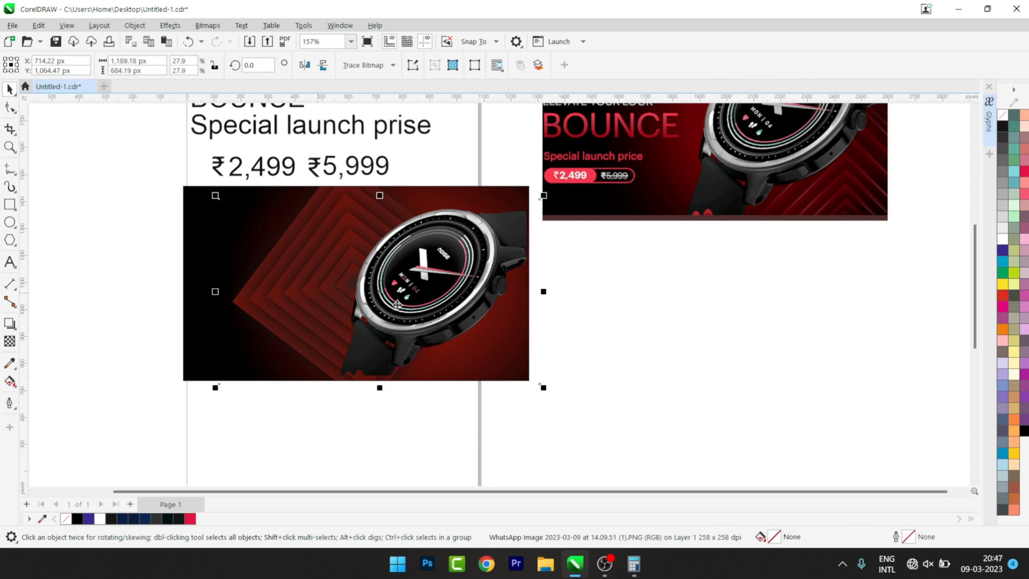
{"action": "left_click_drag", "start_coordinate": [978, 274], "coordinate": [978, 244]}
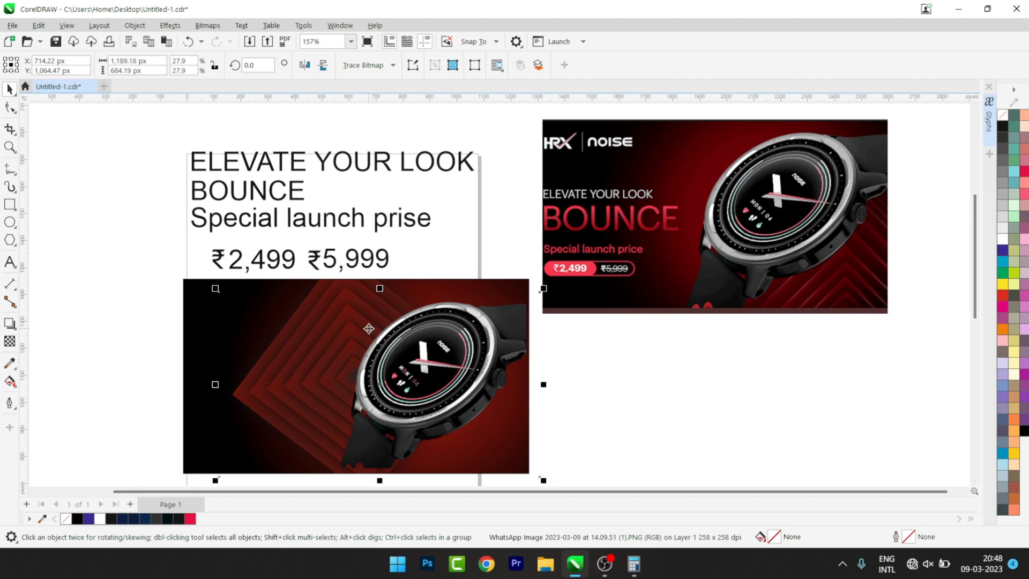
{"action": "left_click", "coordinate": [203, 325]}
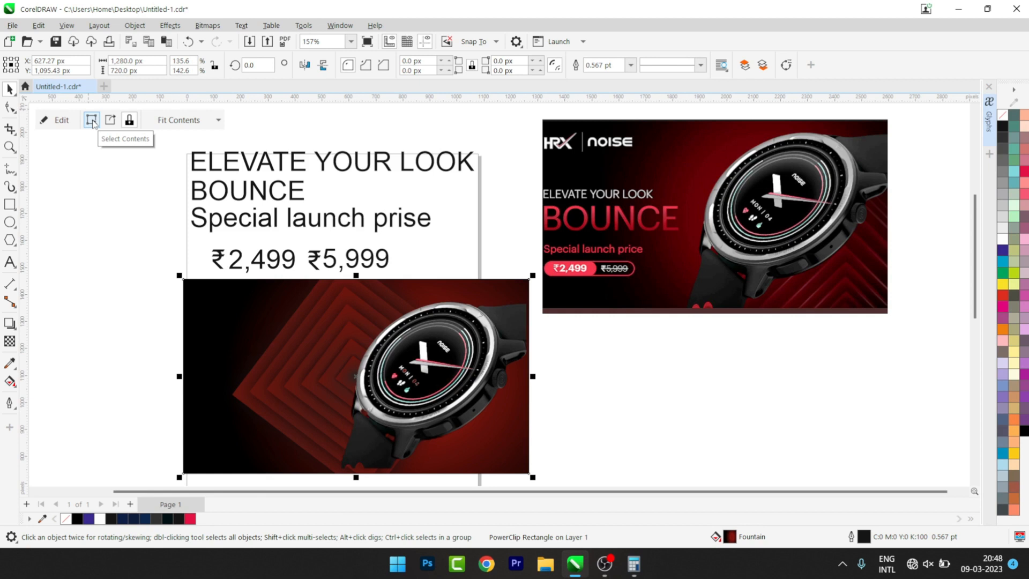
{"action": "left_click", "coordinate": [92, 121]}
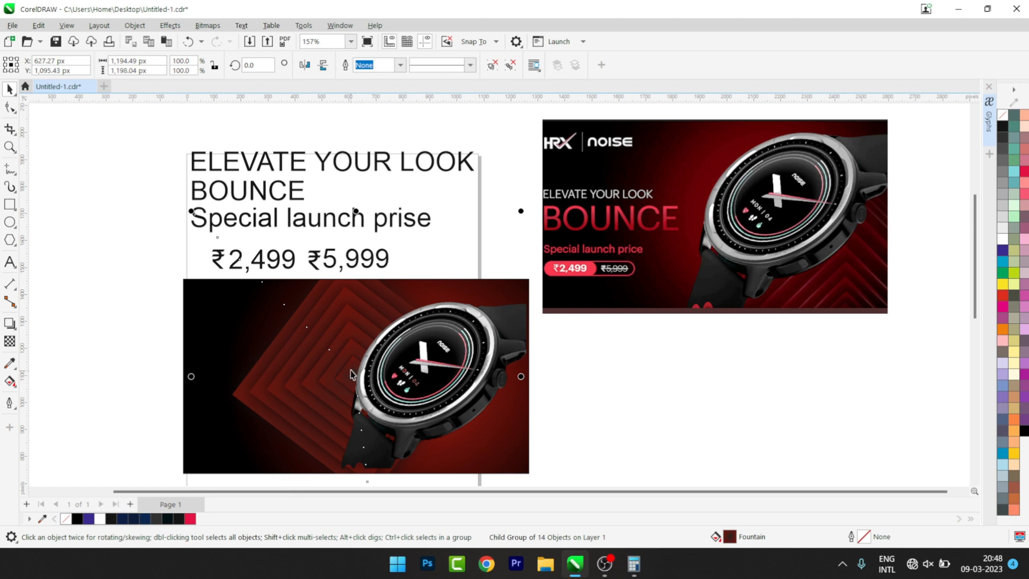
{"action": "left_click_drag", "start_coordinate": [355, 373], "coordinate": [497, 474]}
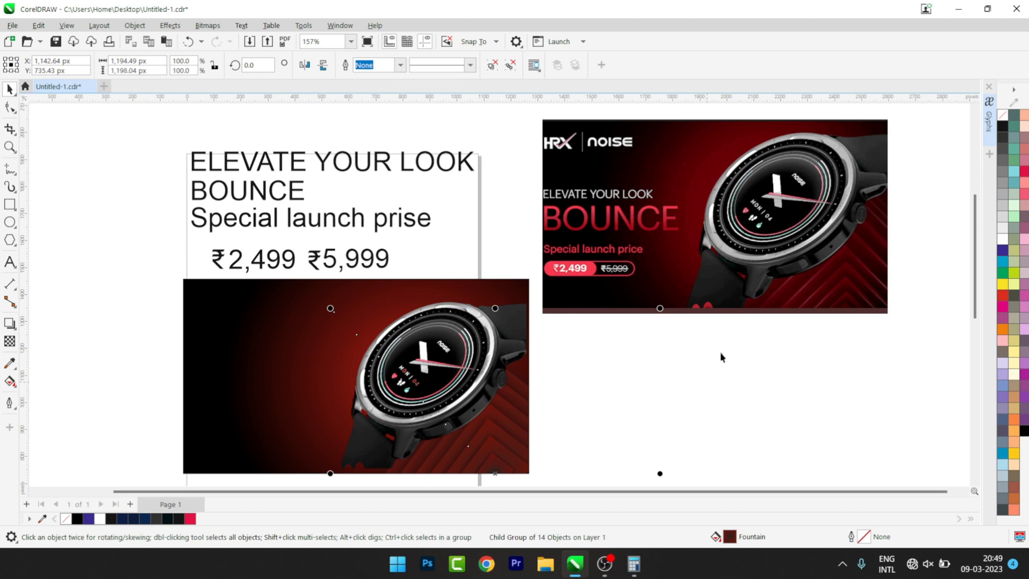
Rotate the watch image on the banner counterclockwise by about 1.2 degrees and deselect it
{"action": "left_click", "coordinate": [441, 373]}
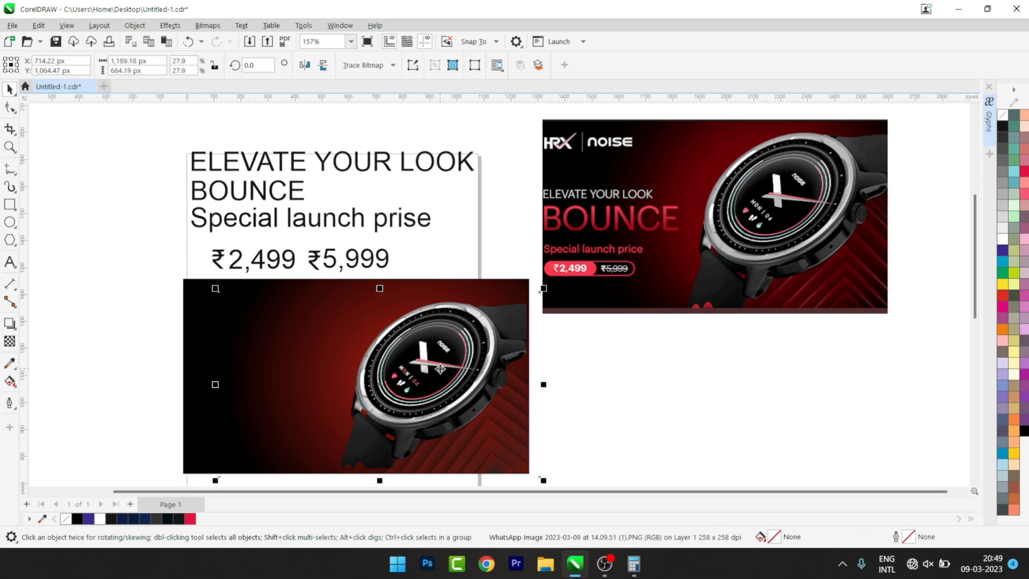
{"action": "left_click", "coordinate": [420, 379]}
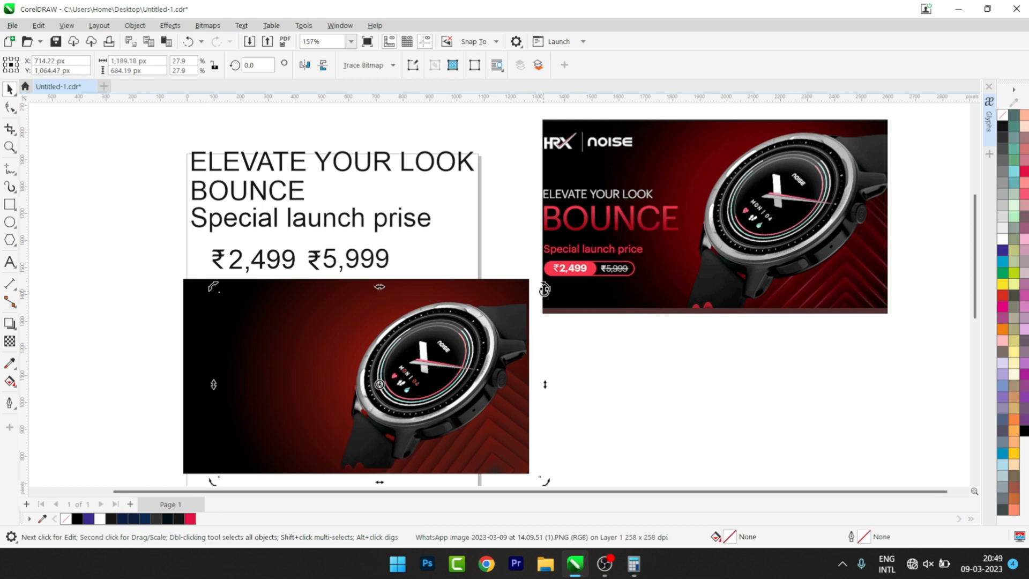
{"action": "left_click_drag", "start_coordinate": [545, 286], "coordinate": [543, 284]}
{"action": "key", "text": "Escape"}
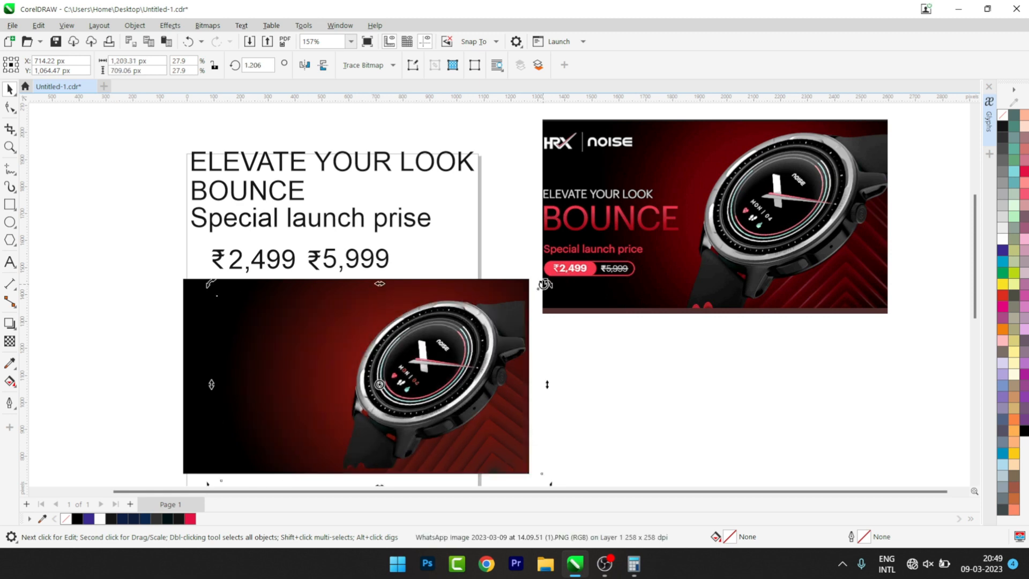
{"action": "left_click", "coordinate": [631, 398]}
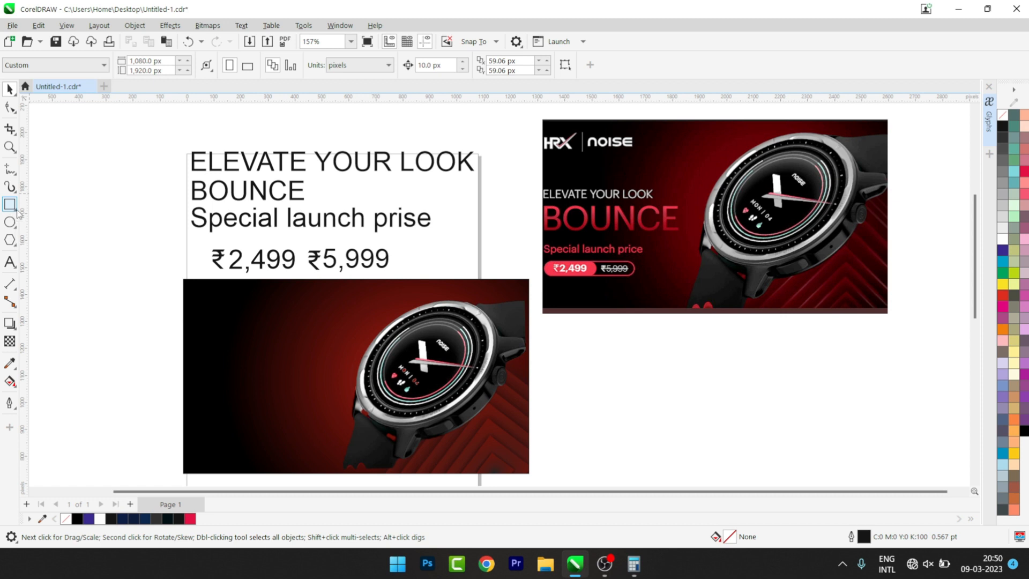
Draw a rectangle about 346 × 96 px in the banner's lower-left area and round its corners with a 76 px radius
{"action": "left_click", "coordinate": [17, 212]}
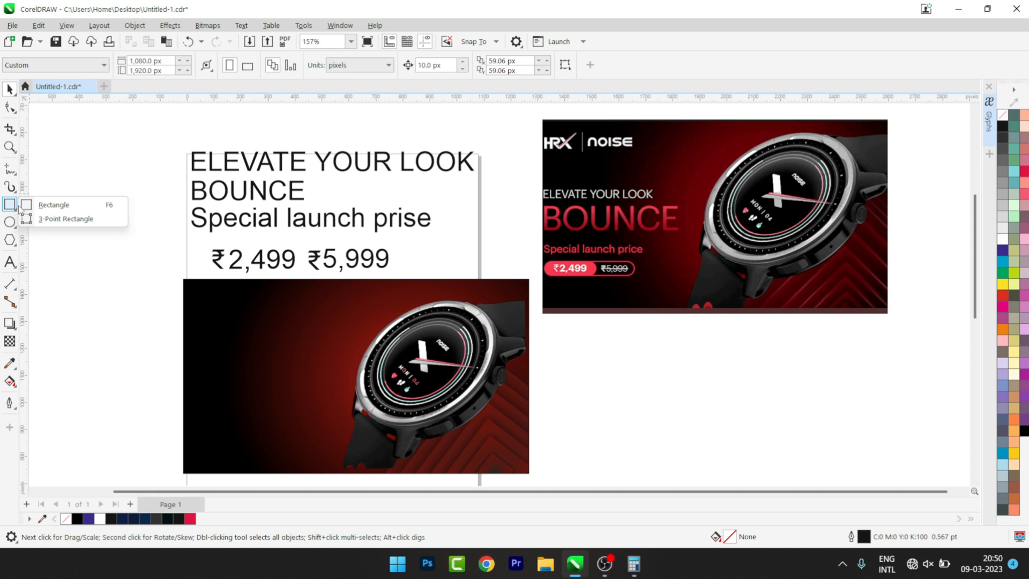
{"action": "left_click", "coordinate": [62, 206]}
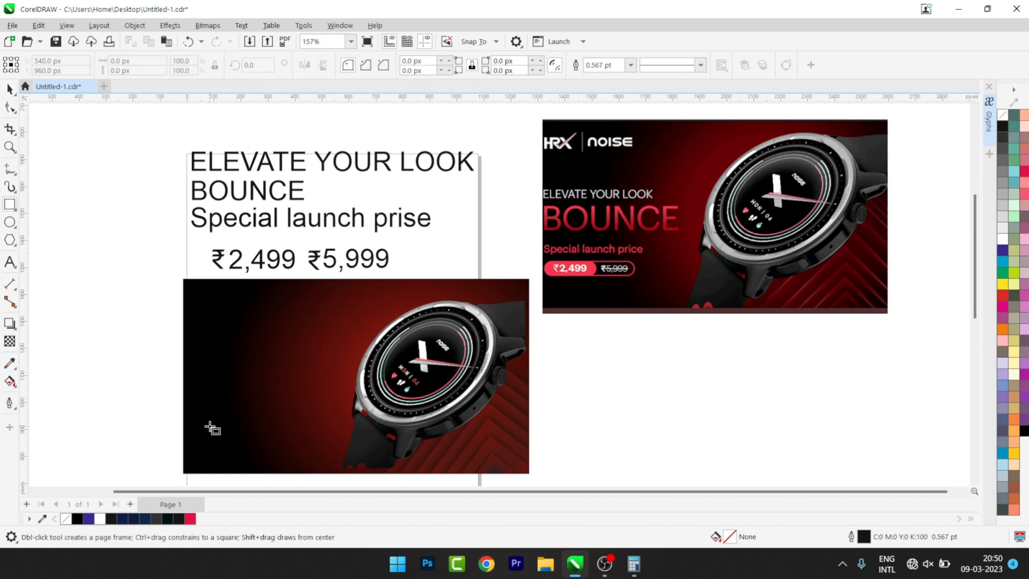
{"action": "left_click_drag", "start_coordinate": [209, 425], "coordinate": [304, 451]}
{"action": "left_click", "coordinate": [449, 61]}
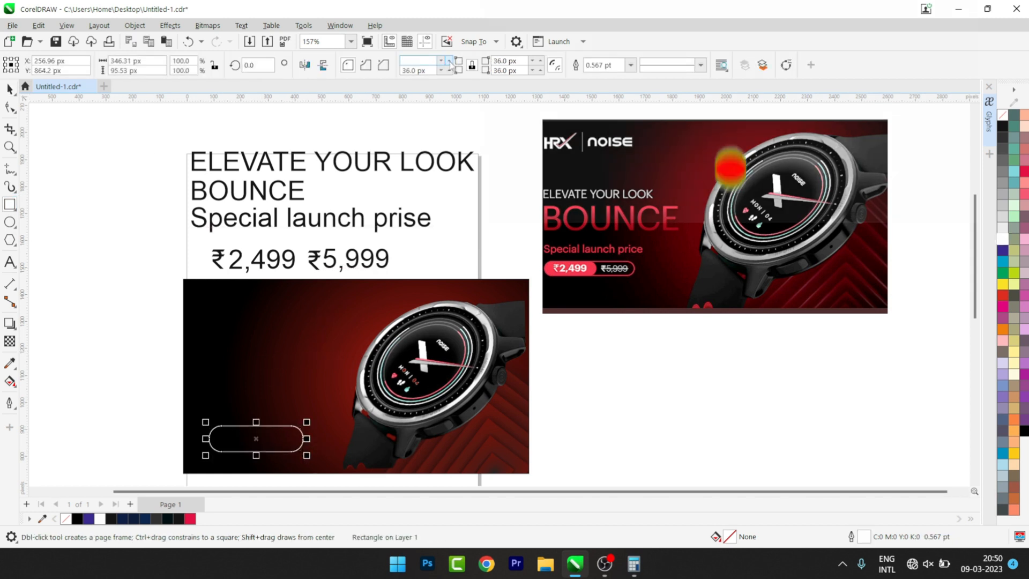
{"action": "left_click", "coordinate": [10, 90]}
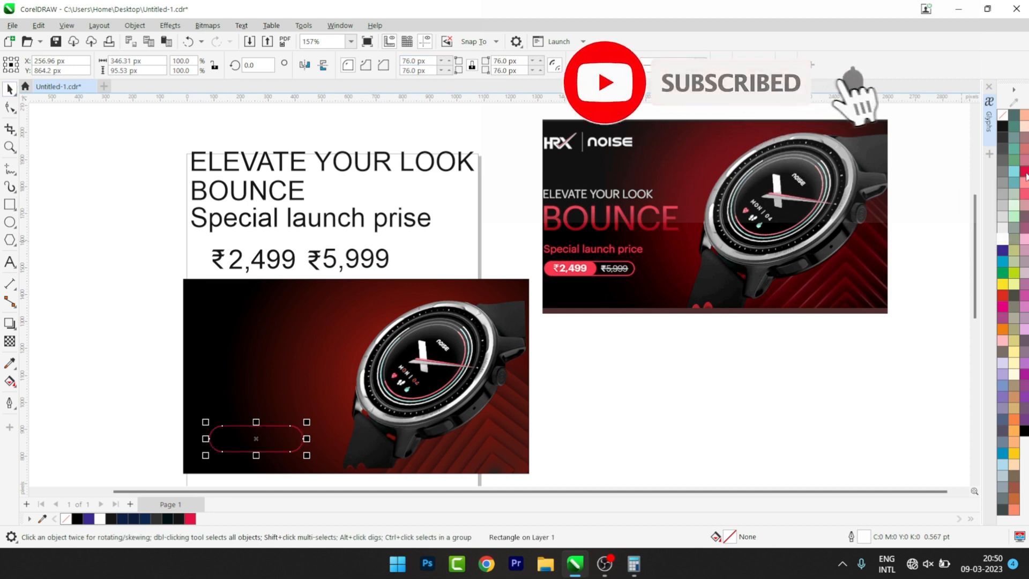
Give the rounded rectangle a crimson outline (C:0 M:100 Y:60 K:0) with a width of 2.0 pt
{"action": "right_click", "coordinate": [1024, 171]}
{"action": "left_click", "coordinate": [632, 65]}
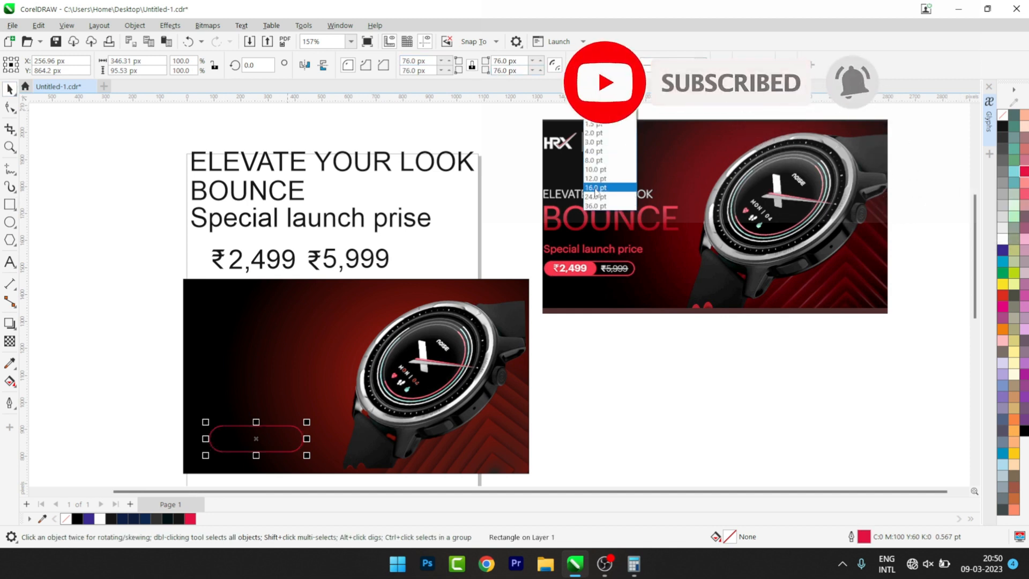
{"action": "left_click", "coordinate": [596, 188]}
{"action": "left_click", "coordinate": [632, 65]}
{"action": "left_click", "coordinate": [590, 150]}
{"action": "left_click", "coordinate": [631, 65]}
{"action": "left_click", "coordinate": [593, 132]}
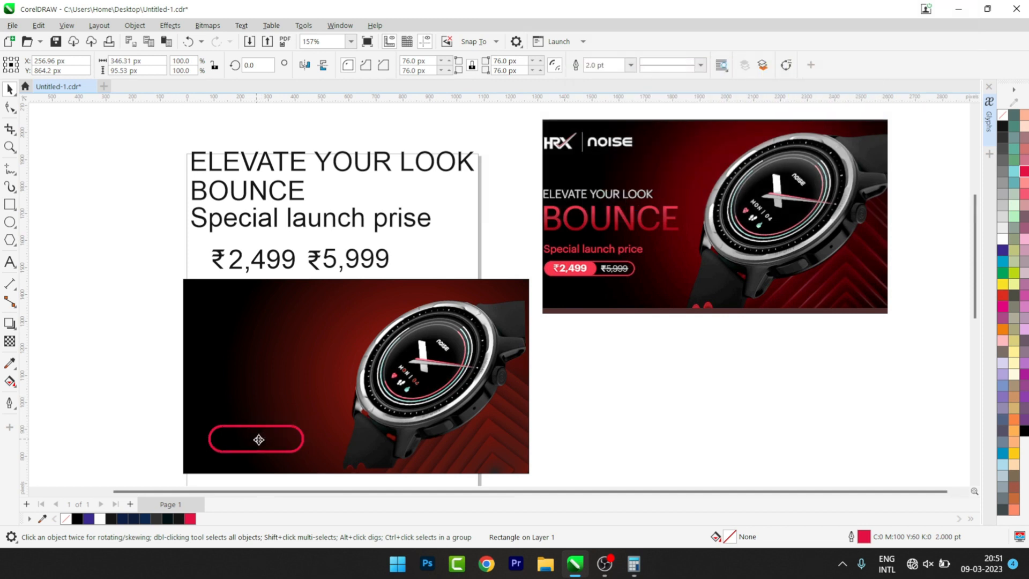
Duplicate the pill shape toward the banner's left edge and fill the copy with the same crimson
{"action": "left_click_drag", "start_coordinate": [257, 439], "coordinate": [221, 439]}
{"action": "right_click", "coordinate": [221, 439]}
{"action": "left_click", "coordinate": [1024, 172]}
Shift the outlined pill about 150 px to the right so it extends beyond the filled one
{"action": "left_click", "coordinate": [303, 441]}
{"action": "key", "text": "Right"}
{"action": "key", "text": "Right"}
{"action": "key", "text": "Right"}
{"action": "key", "text": "Right"}
{"action": "key", "text": "Right"}
{"action": "key", "text": "Right"}
{"action": "key", "text": "Right"}
{"action": "key", "text": "Right"}
{"action": "key", "text": "Right"}
{"action": "key", "text": "Right"}
{"action": "key", "text": "Right"}
{"action": "key", "text": "Right"}
{"action": "key", "text": "Right"}
{"action": "key", "text": "Right"}
{"action": "key", "text": "Right"}
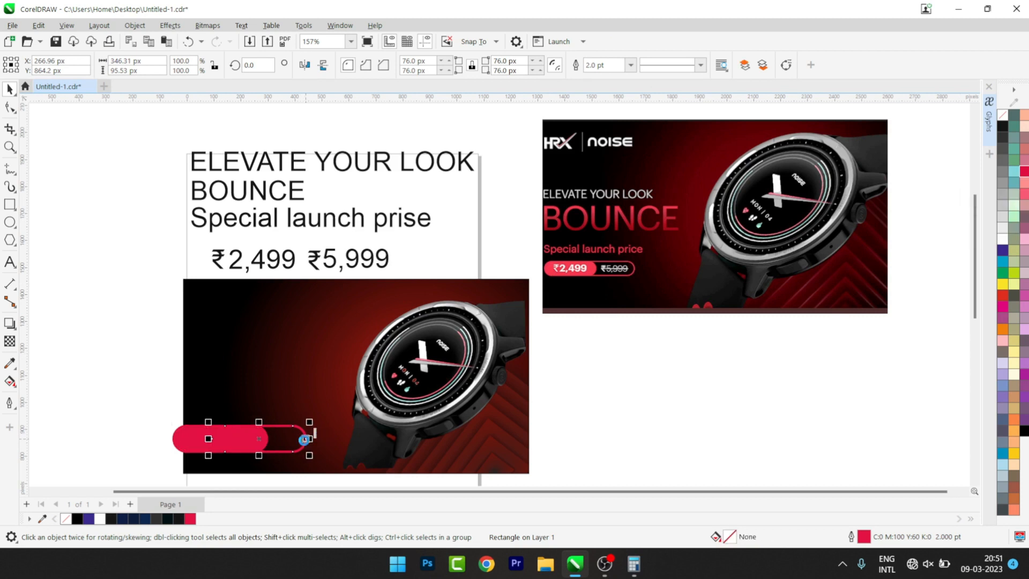
{"action": "left_click", "coordinate": [104, 408]}
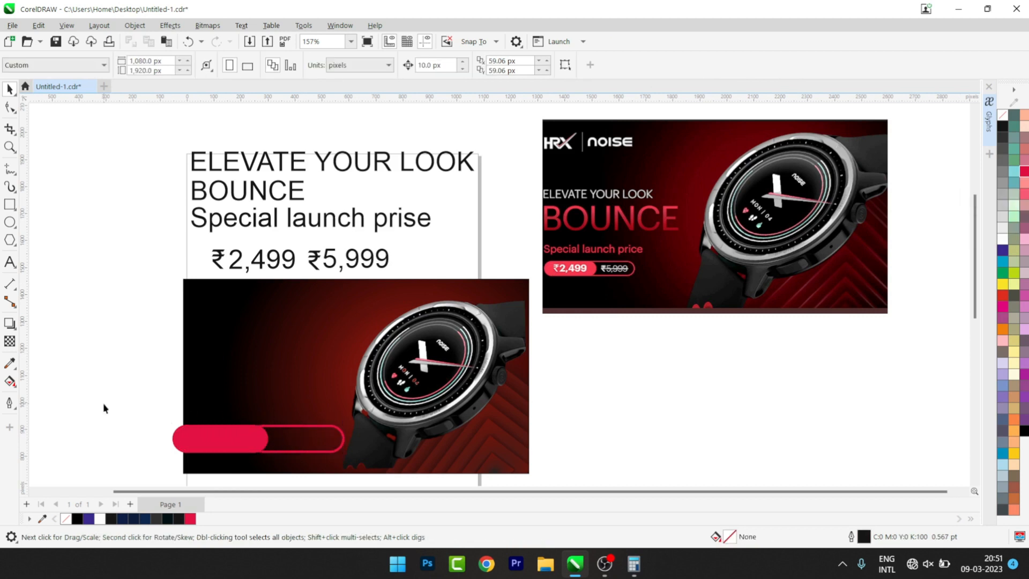
Nudge the filled pill 10 px to the right and group it with the outlined pill
{"action": "left_click", "coordinate": [207, 435]}
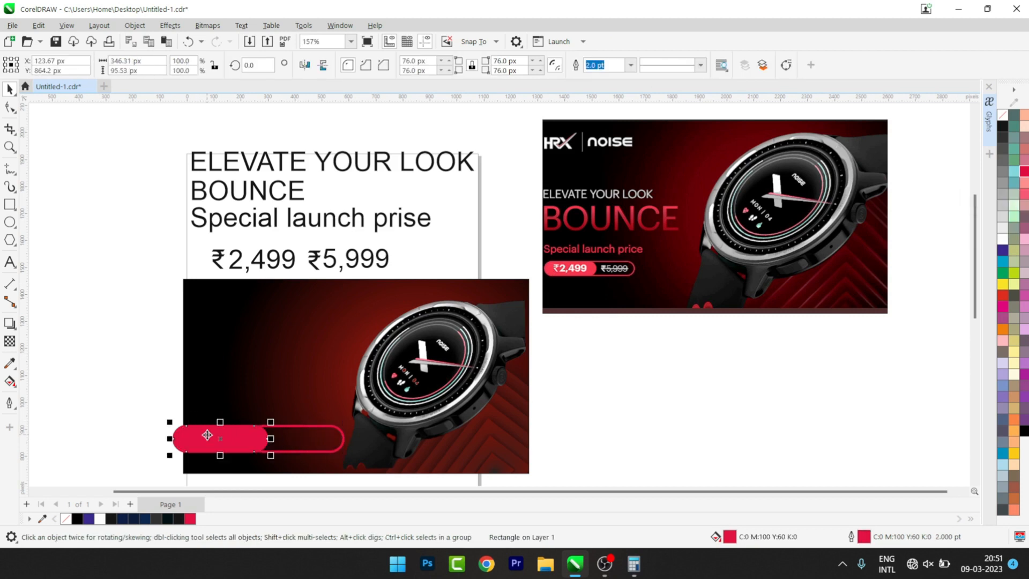
{"action": "left_click", "coordinate": [119, 413]}
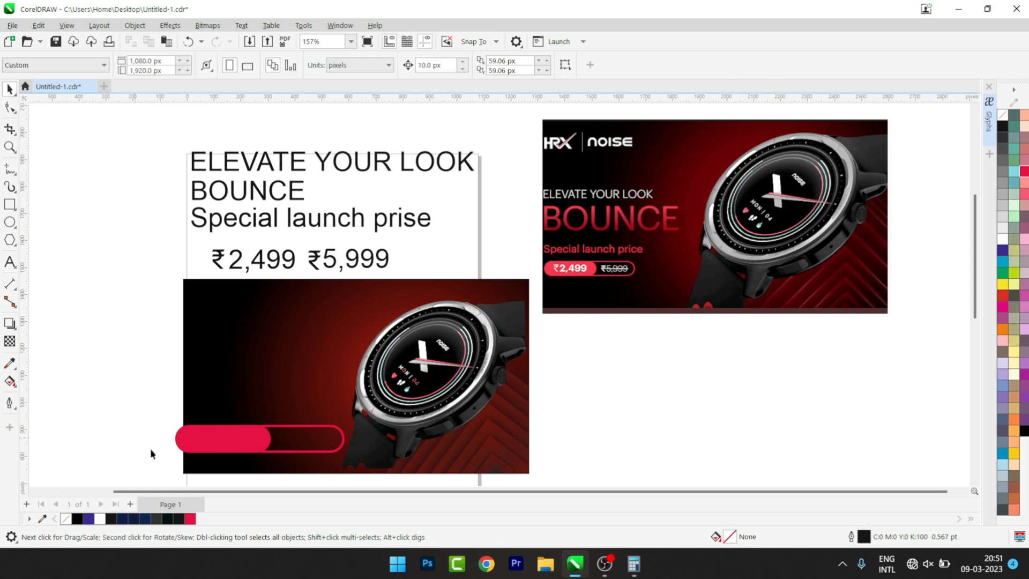
{"action": "left_click_drag", "start_coordinate": [142, 416], "coordinate": [349, 458]}
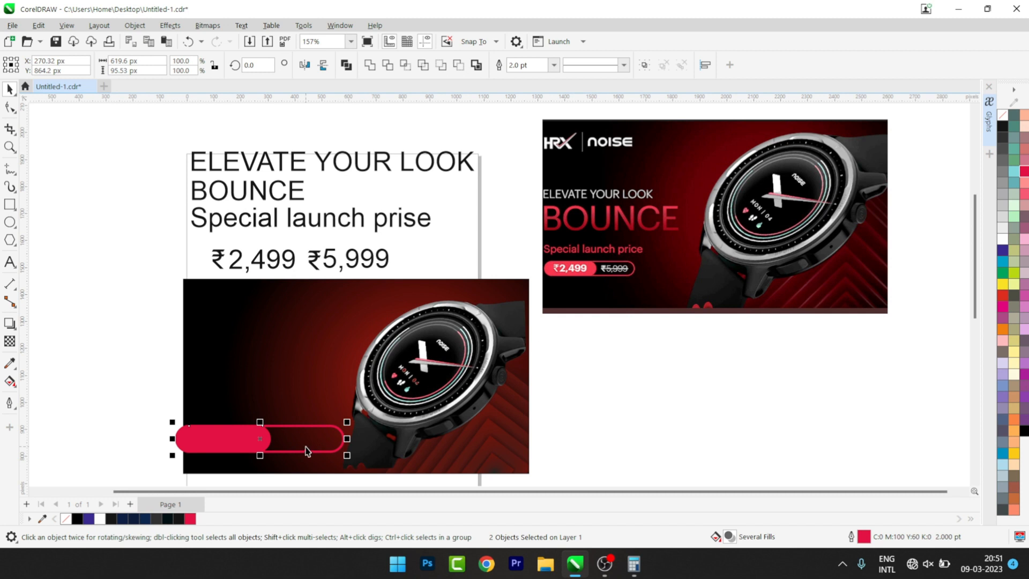
{"action": "key", "text": "ctrl+g"}
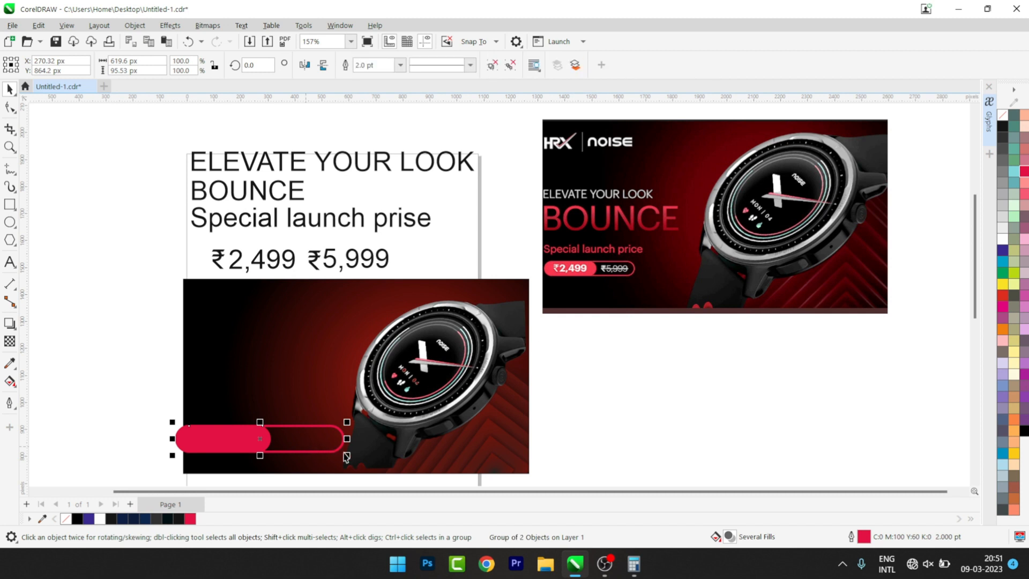
Scale the pill group down proportionally and place it inside the banner's lower-left corner
{"action": "mouse_move", "coordinate": [349, 456]}
{"action": "left_mouse_down"}
{"action": "mouse_move", "coordinate": [347, 446]}
{"action": "mouse_move", "coordinate": [345, 457]}
{"action": "left_mouse_up"}
{"action": "left_click_drag", "start_coordinate": [282, 440], "coordinate": [303, 457]}
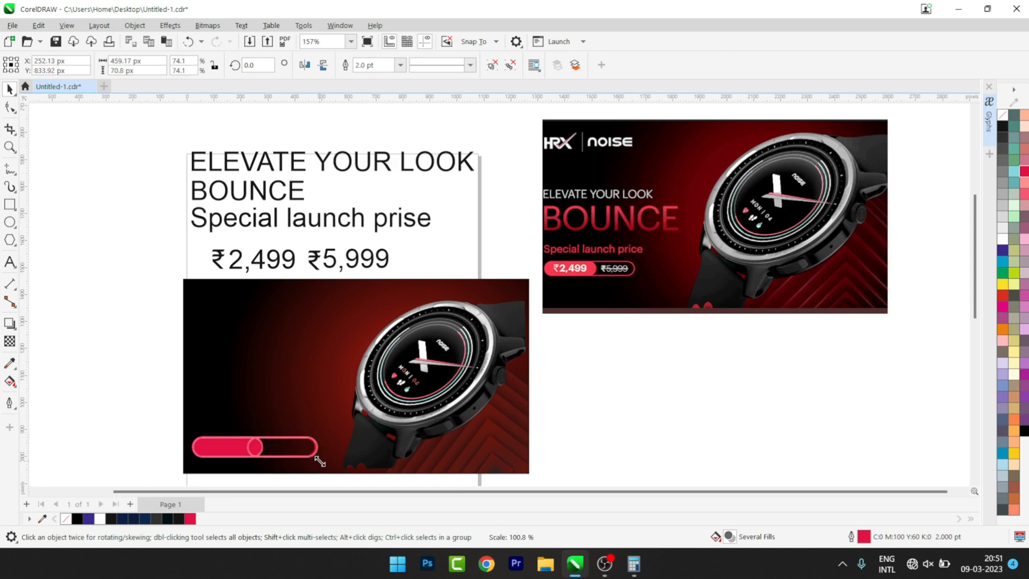
{"action": "left_click", "coordinate": [104, 375]}
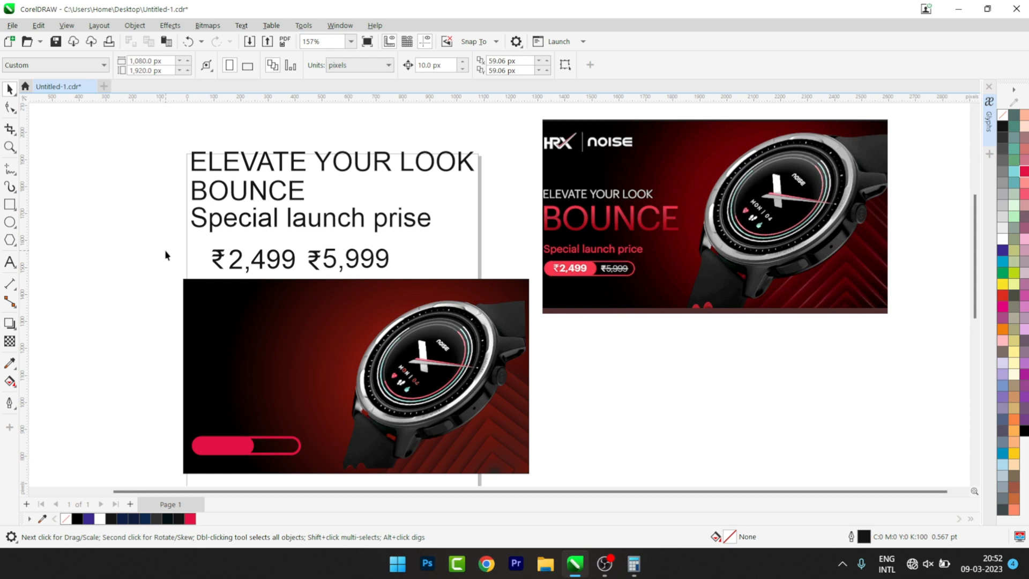
Place the ELEVATE YOUR LOOK text on the banner's left half, color it white and scale it down beside the watch
{"action": "left_click", "coordinate": [204, 157]}
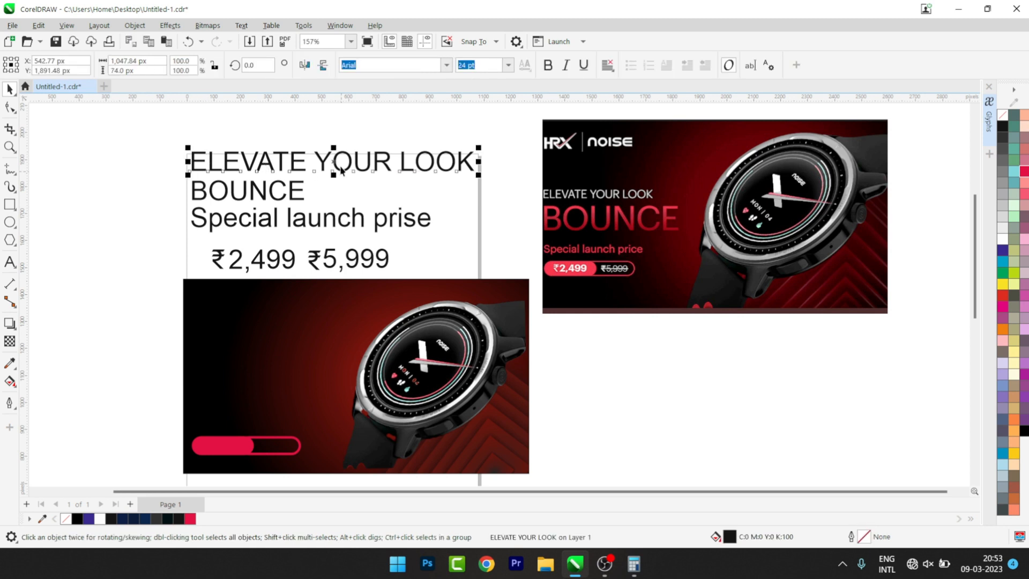
{"action": "left_click_drag", "start_coordinate": [336, 163], "coordinate": [328, 359]}
{"action": "left_click", "coordinate": [1003, 239]}
{"action": "left_click_drag", "start_coordinate": [473, 373], "coordinate": [341, 364]}
{"action": "left_click_drag", "start_coordinate": [272, 357], "coordinate": [271, 359]}
{"action": "left_click", "coordinate": [165, 374]}
Move the BOUNCE text beneath the headline and apply a linear fountain fill whose start color is the bright red sampled from the reference BOUNCE
{"action": "left_click_drag", "start_coordinate": [230, 195], "coordinate": [292, 381]}
{"action": "key", "text": "g"}
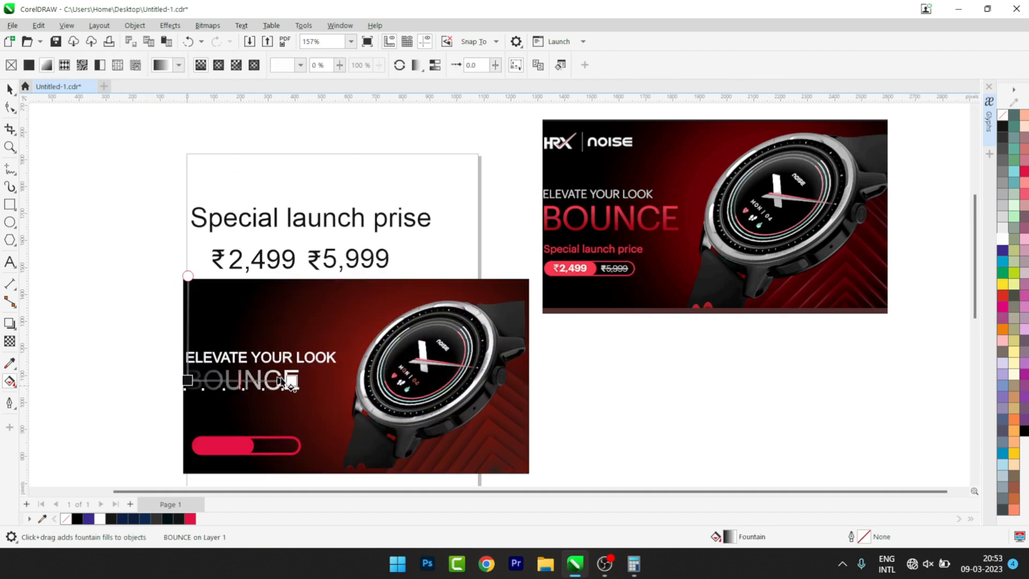
{"action": "left_click", "coordinate": [188, 382]}
{"action": "left_click", "coordinate": [163, 394]}
{"action": "left_click", "coordinate": [263, 367]}
{"action": "left_click", "coordinate": [673, 209]}
{"action": "left_click", "coordinate": [287, 191]}
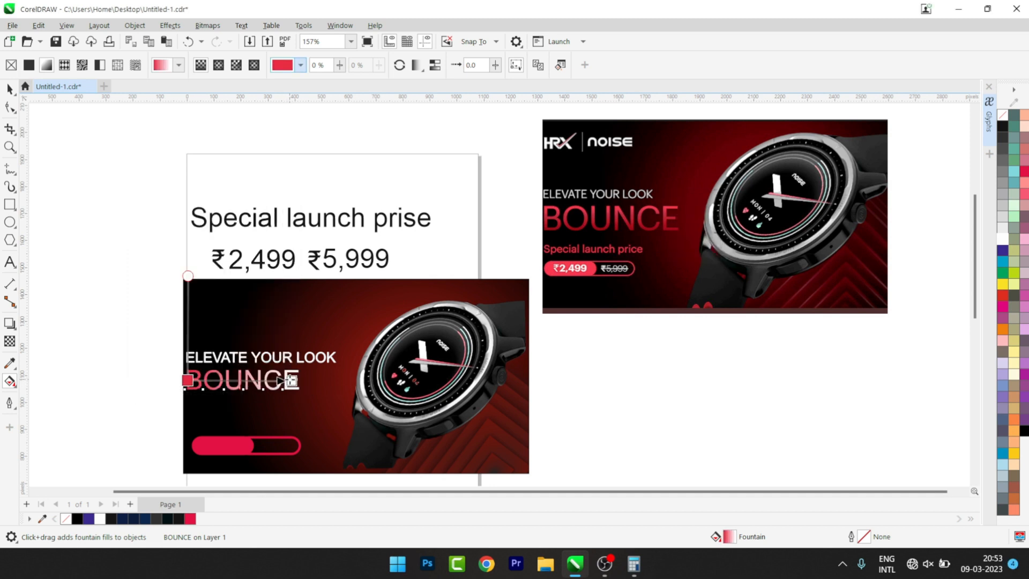
Set the end color of the BOUNCE fountain fill to the darker red sampled from the reference lettering
{"action": "left_click", "coordinate": [292, 381]}
{"action": "left_click", "coordinate": [268, 395]}
{"action": "left_click", "coordinate": [368, 368]}
{"action": "left_click", "coordinate": [596, 228]}
{"action": "left_click", "coordinate": [392, 191]}
{"action": "left_click", "coordinate": [187, 381]}
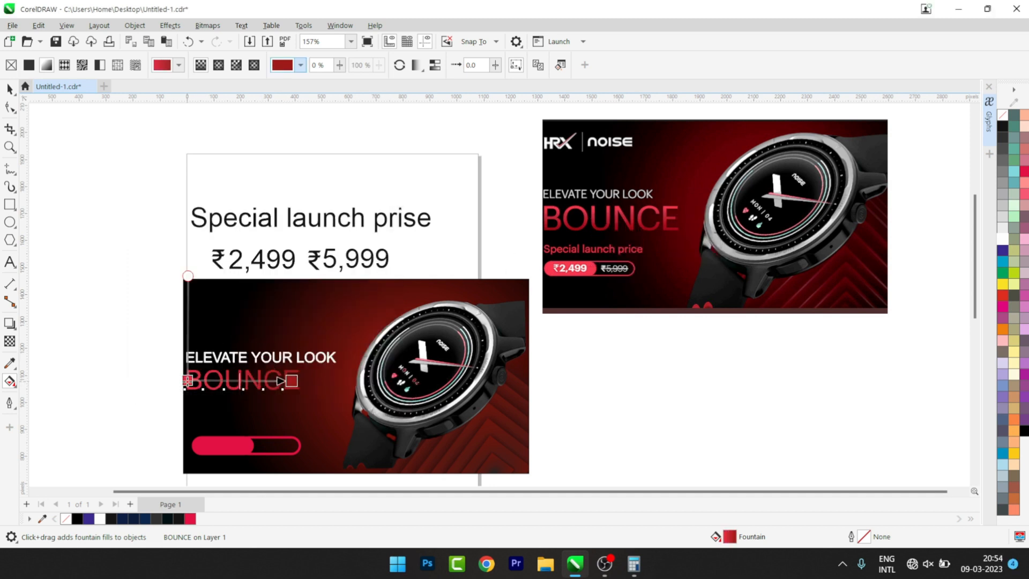
Lighten the end color of the BOUNCE fountain fill to C12 M73 Y53 K13
{"action": "left_click", "coordinate": [292, 381]}
{"action": "left_click", "coordinate": [268, 395]}
{"action": "left_click_drag", "start_coordinate": [317, 270], "coordinate": [295, 256]}
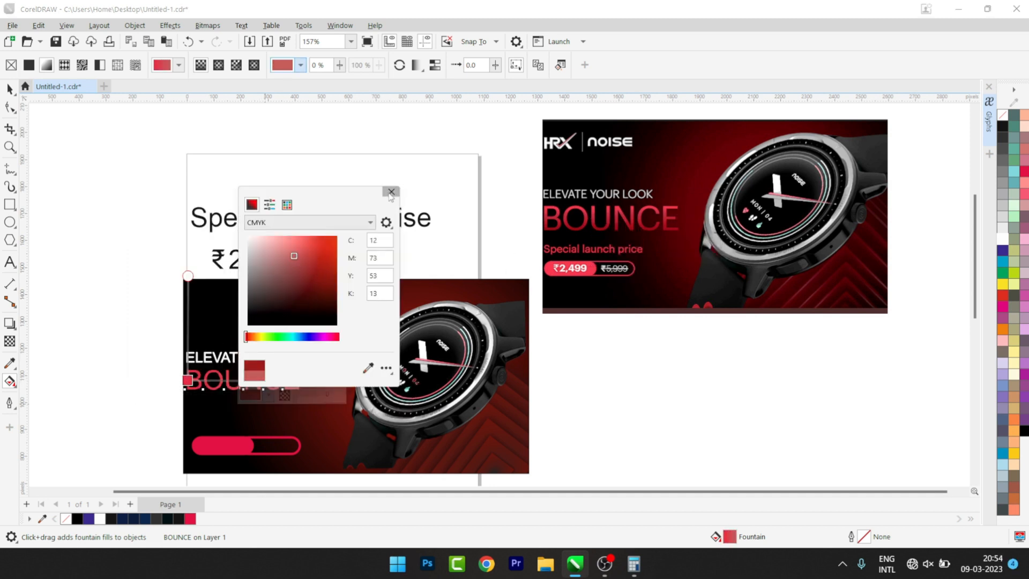
{"action": "left_click", "coordinate": [391, 192]}
Try other directions and an elliptical type for the BOUNCE fountain fill, repositioning its handles around the word
{"action": "left_click_drag", "start_coordinate": [292, 381], "coordinate": [246, 318]}
{"action": "left_click_drag", "start_coordinate": [187, 380], "coordinate": [241, 386]}
{"action": "left_click_drag", "start_coordinate": [173, 382], "coordinate": [131, 376]}
{"action": "left_click_drag", "start_coordinate": [249, 316], "coordinate": [320, 331]}
{"action": "left_click", "coordinate": [219, 66]}
{"action": "left_click_drag", "start_coordinate": [215, 241], "coordinate": [137, 344]}
{"action": "left_click_drag", "start_coordinate": [261, 359], "coordinate": [236, 373]}
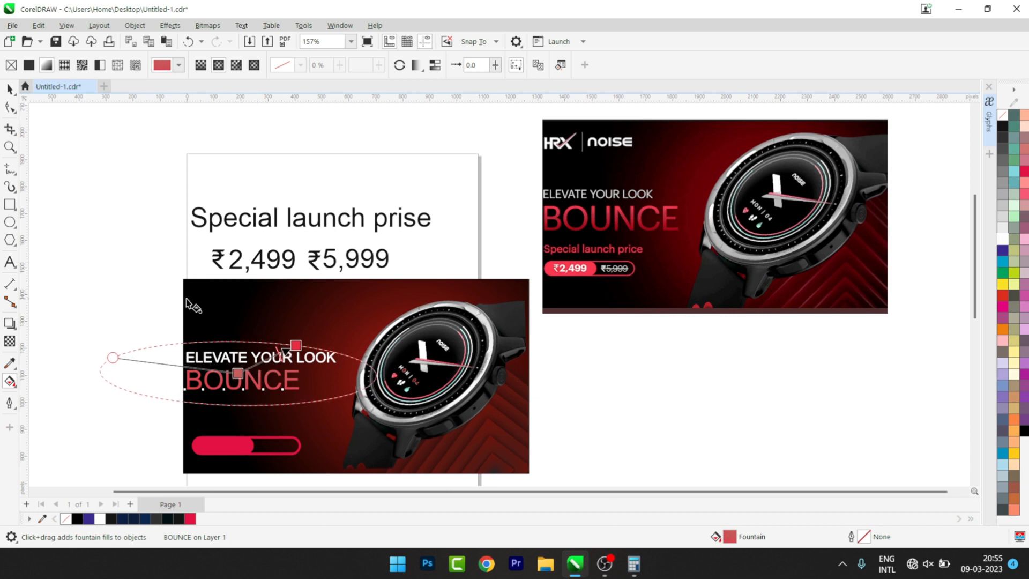
Set the BOUNCE fountain fill to linear, running horizontally across the whole word, and adjust its color transition
{"action": "left_click", "coordinate": [200, 65]}
{"action": "left_click_drag", "start_coordinate": [64, 385], "coordinate": [144, 300]}
{"action": "left_click_drag", "start_coordinate": [296, 345], "coordinate": [304, 389]}
{"action": "left_click_drag", "start_coordinate": [180, 401], "coordinate": [189, 379]}
{"action": "left_click_drag", "start_coordinate": [303, 389], "coordinate": [304, 378]}
{"action": "left_click_drag", "start_coordinate": [226, 379], "coordinate": [268, 379]}
{"action": "left_click", "coordinate": [107, 329]}
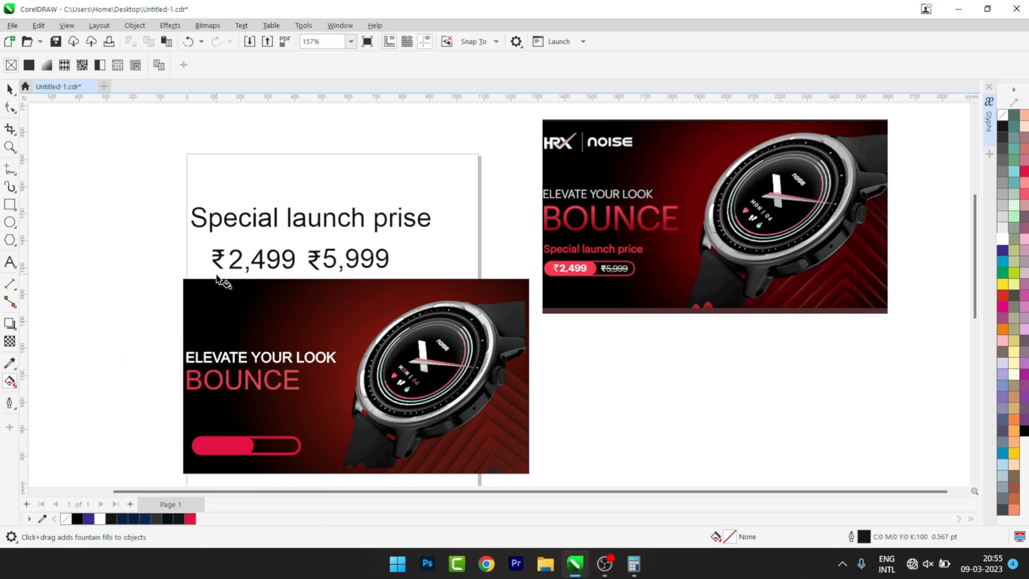
Scale the Special launch prise text down to about 430 px wide, place it above the price pill and color it white without an outline
{"action": "key", "text": "space"}
{"action": "left_click", "coordinate": [325, 218]}
{"action": "left_click_drag", "start_coordinate": [435, 234], "coordinate": [311, 223]}
{"action": "left_click_drag", "start_coordinate": [225, 213], "coordinate": [221, 424]}
{"action": "left_click", "coordinate": [1003, 241]}
{"action": "right_click", "coordinate": [1003, 241]}
{"action": "right_click", "coordinate": [1002, 115]}
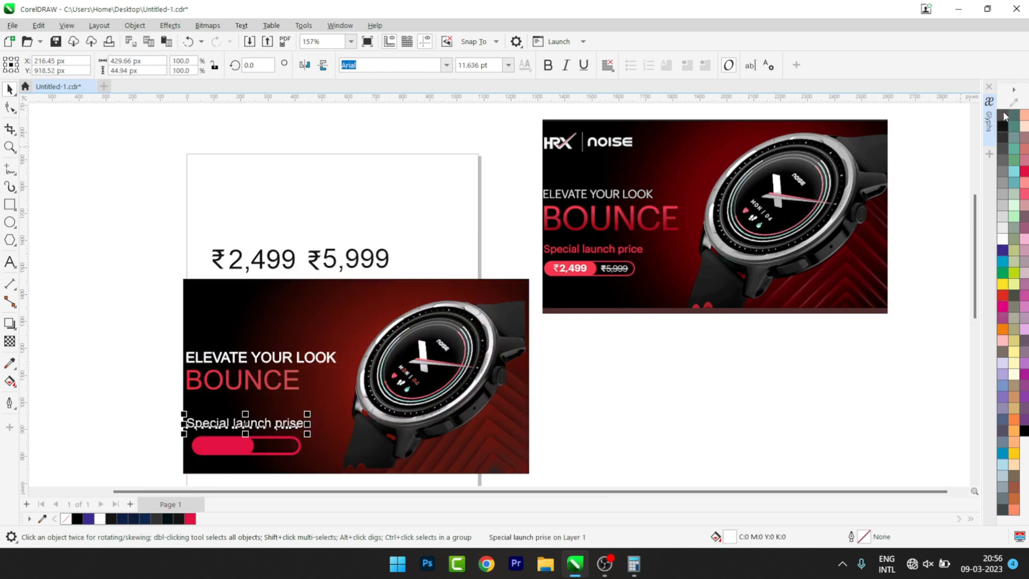
Move the ₹2,499 and ₹5,999 prices onto the pill, color them white and scale them down to fit inside it
{"action": "left_click", "coordinate": [647, 366]}
{"action": "left_click_drag", "start_coordinate": [208, 345], "coordinate": [408, 230]}
{"action": "left_click_drag", "start_coordinate": [300, 262], "coordinate": [268, 446]}
{"action": "left_click", "coordinate": [1003, 242]}
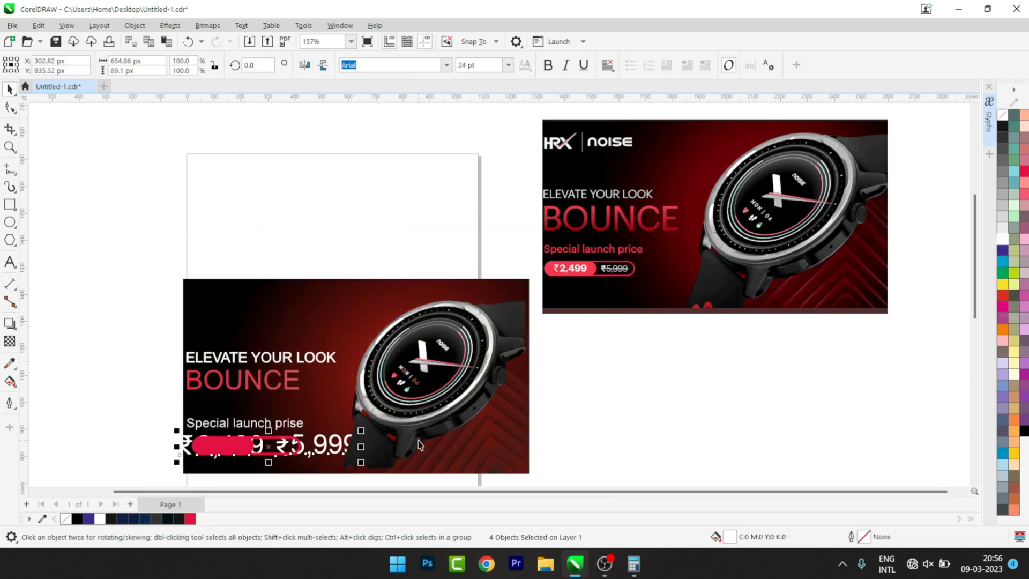
{"action": "left_click_drag", "start_coordinate": [360, 461], "coordinate": [327, 456]}
{"action": "left_click_drag", "start_coordinate": [177, 456], "coordinate": [198, 459]}
{"action": "mouse_move", "coordinate": [272, 436]}
{"action": "left_mouse_down"}
{"action": "mouse_move", "coordinate": [293, 431]}
{"action": "mouse_move", "coordinate": [275, 444]}
{"action": "left_mouse_up"}
{"action": "key", "text": "Escape"}
Group the 5,999 text with its rupee symbol on the price pill
{"action": "scroll", "coordinate": [275, 443], "scroll_direction": "up", "scroll_amount": 1}
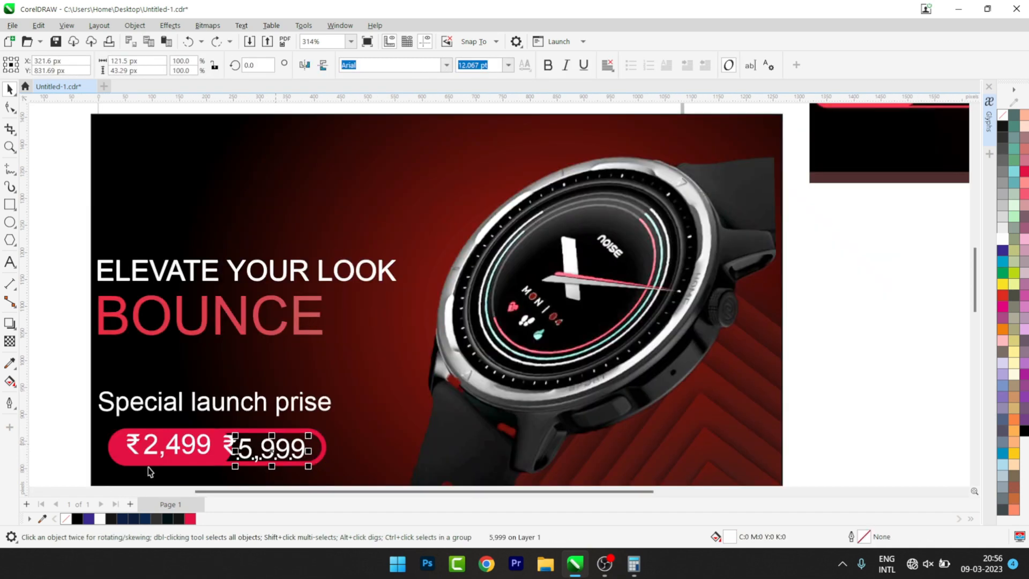
{"action": "left_click", "coordinate": [229, 447], "text": "shift"}
{"action": "key", "text": "ctrl+g"}
{"action": "left_click", "coordinate": [177, 444]}
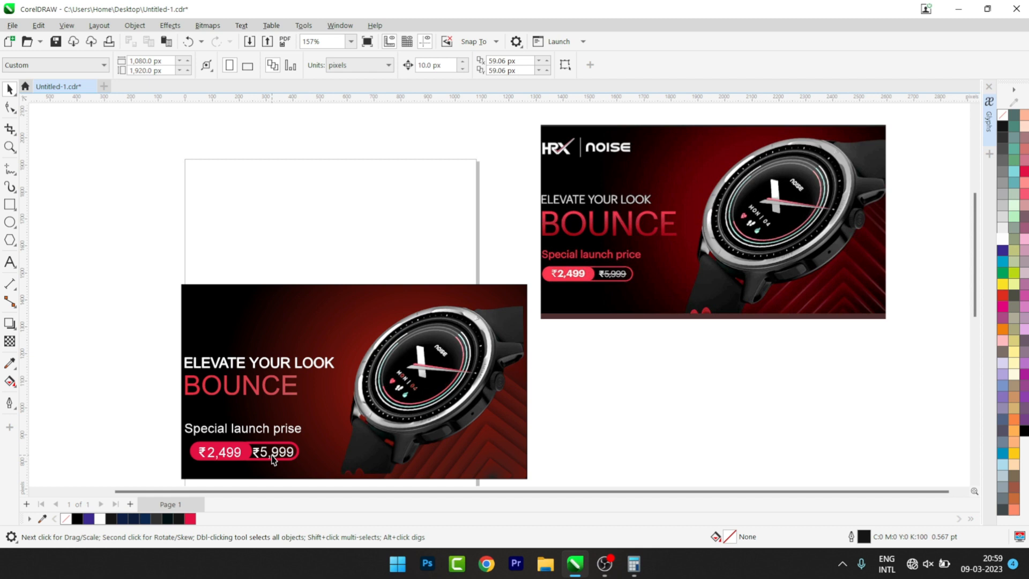
Color the Special launch prise text pinkish red like the matching line in the reference banner
{"action": "left_click", "coordinate": [211, 427]}
{"action": "left_click", "coordinate": [213, 430]}
{"action": "left_click", "coordinate": [1024, 193]}
{"action": "left_click", "coordinate": [632, 364]}
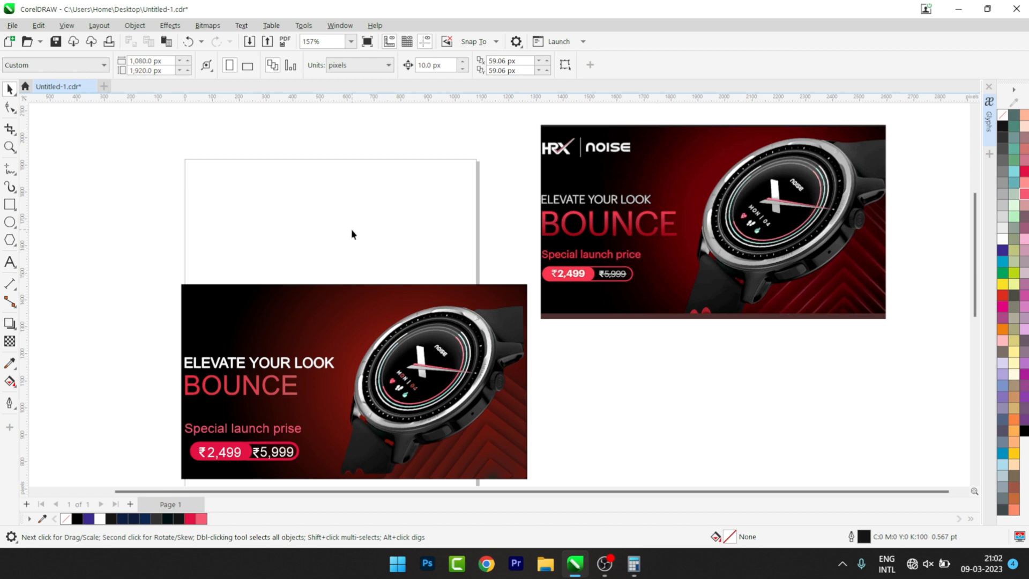
Add the artistic text HR in 24 pt Arial on the blank page area above the banner
{"action": "left_click", "coordinate": [11, 263]}
{"action": "left_click", "coordinate": [248, 217]}
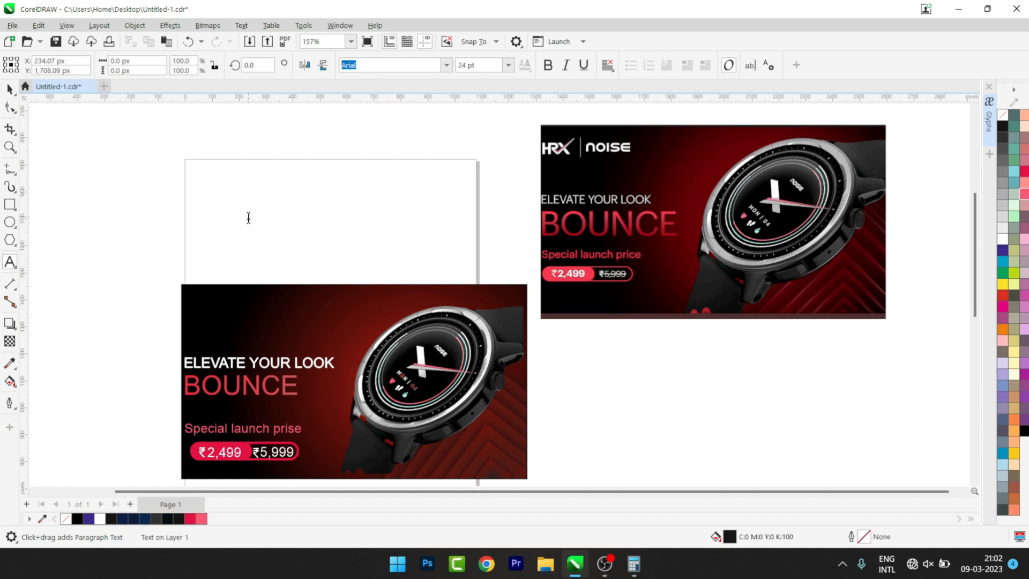
{"action": "type", "text": "HR"}
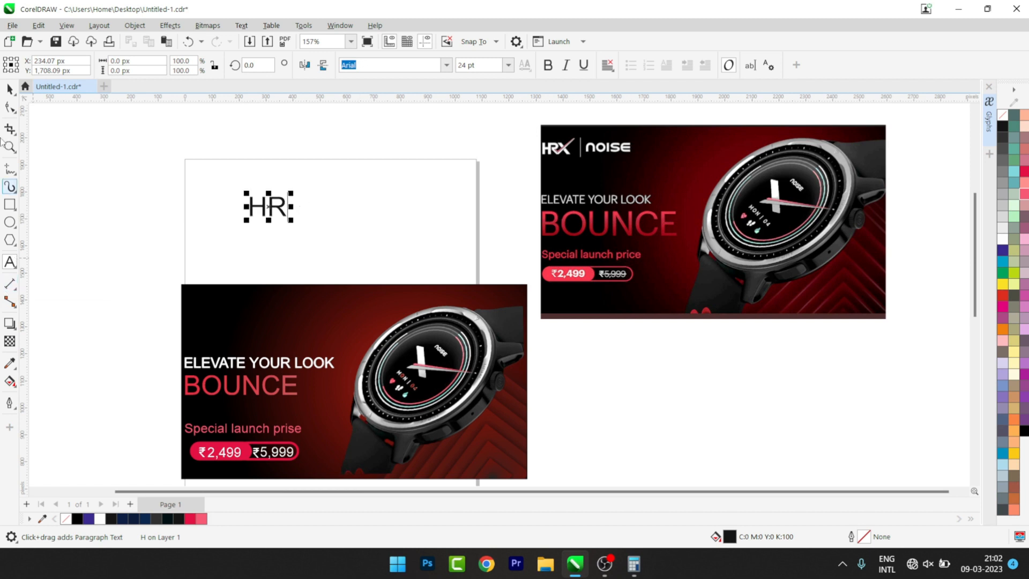
{"action": "left_click", "coordinate": [13, 88]}
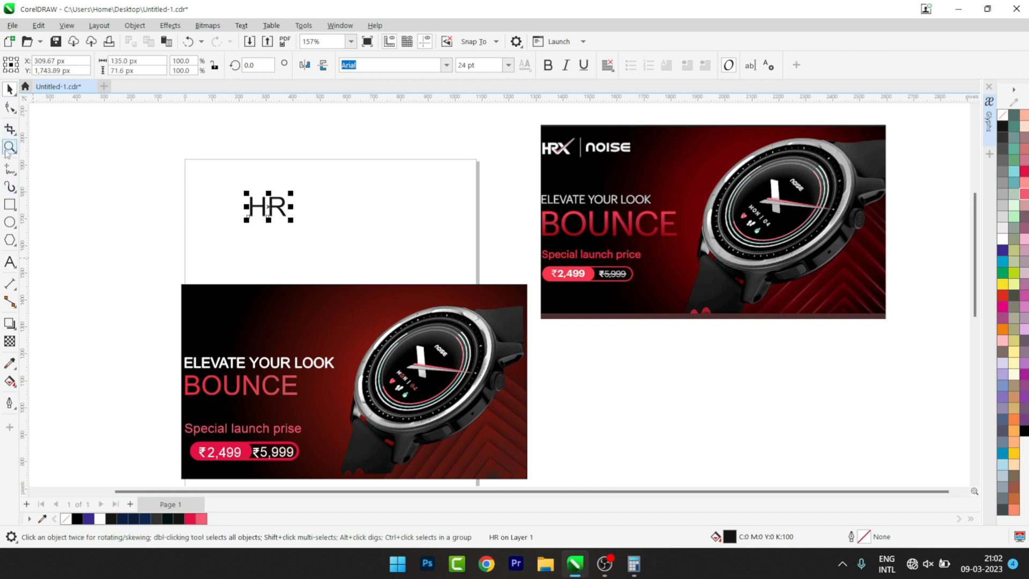
Examine the shape of the HRX logo, especially its check-mark X, in the reference banner
{"action": "left_click", "coordinate": [9, 147]}
{"action": "left_click_drag", "start_coordinate": [480, 104], "coordinate": [625, 179]}
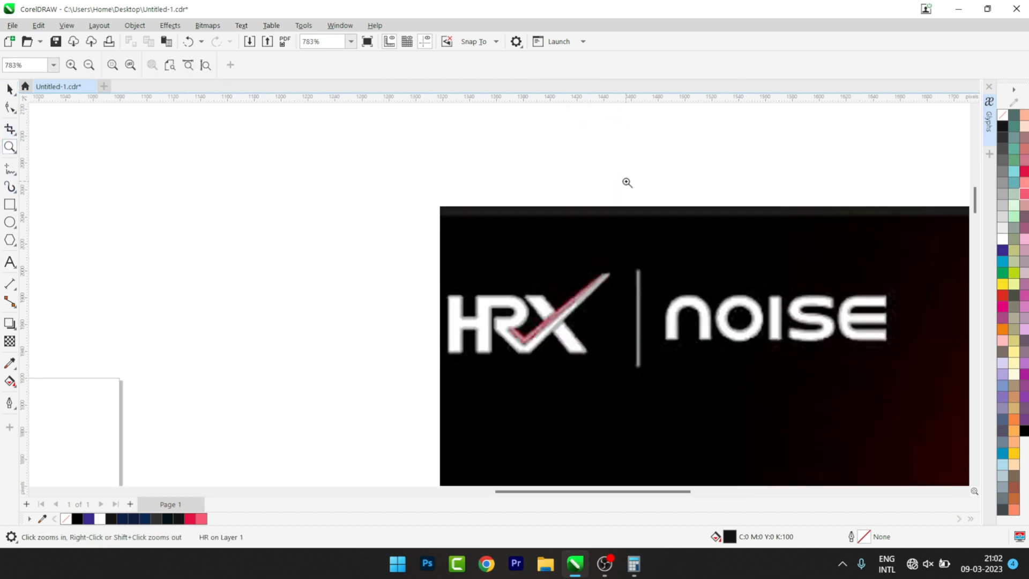
{"action": "left_click_drag", "start_coordinate": [402, 192], "coordinate": [609, 395]}
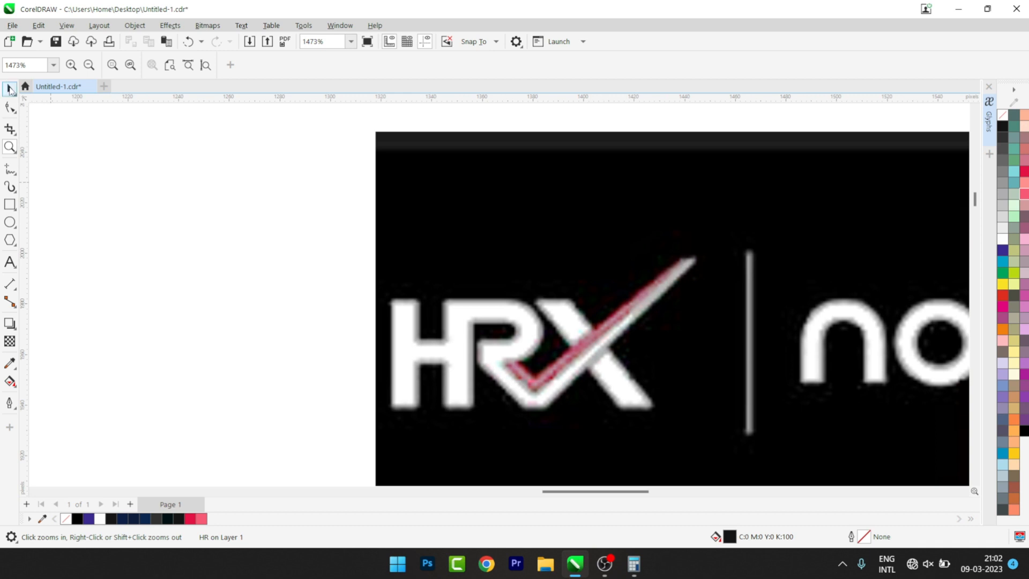
{"action": "left_click", "coordinate": [9, 90]}
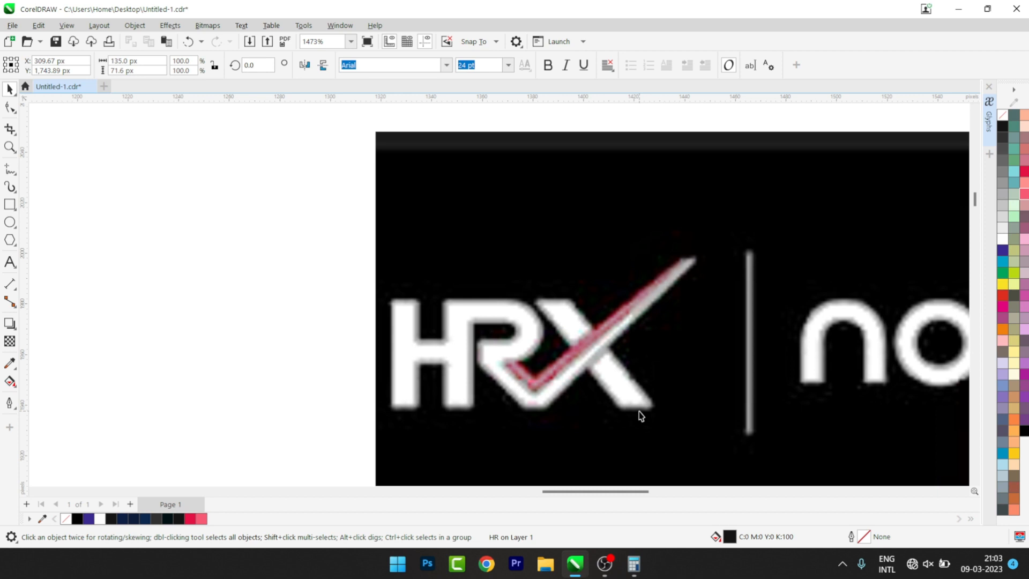
{"action": "scroll", "coordinate": [639, 416], "scroll_direction": "down", "scroll_amount": 2}
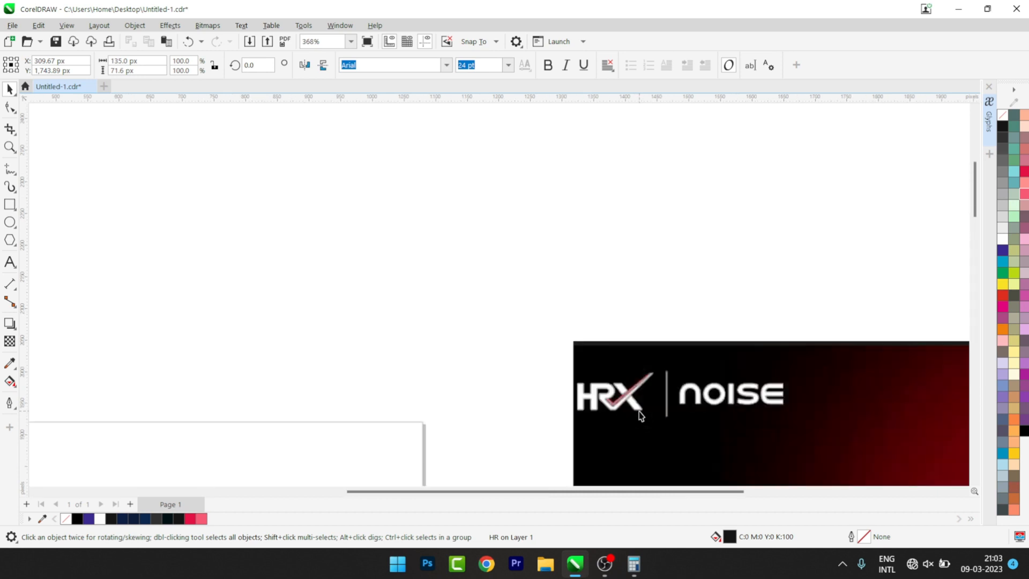
{"action": "scroll", "coordinate": [639, 416], "scroll_direction": "down", "scroll_amount": 2}
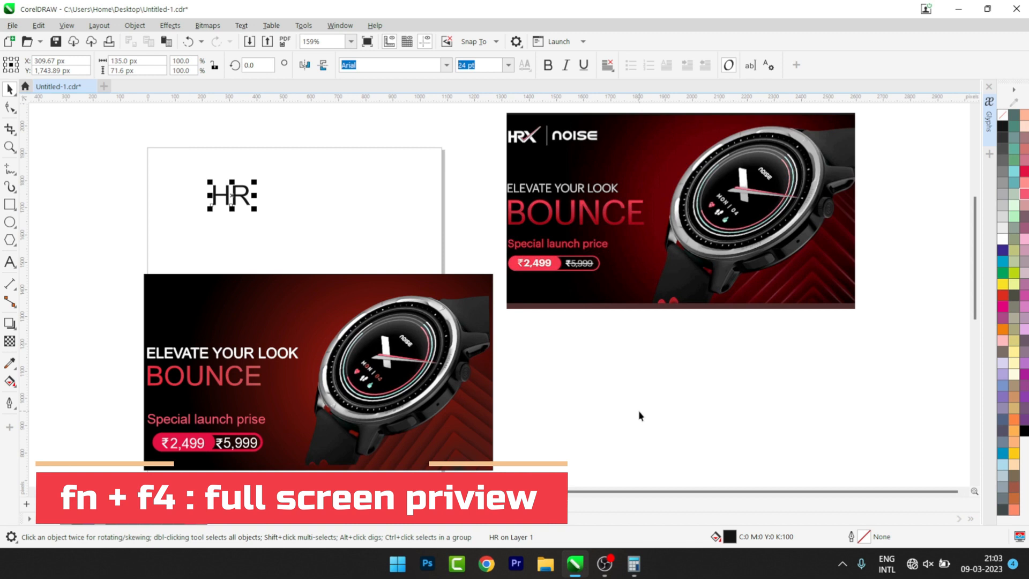
Fill the HR text white and give it a thin black outline
{"action": "left_click", "coordinate": [249, 189]}
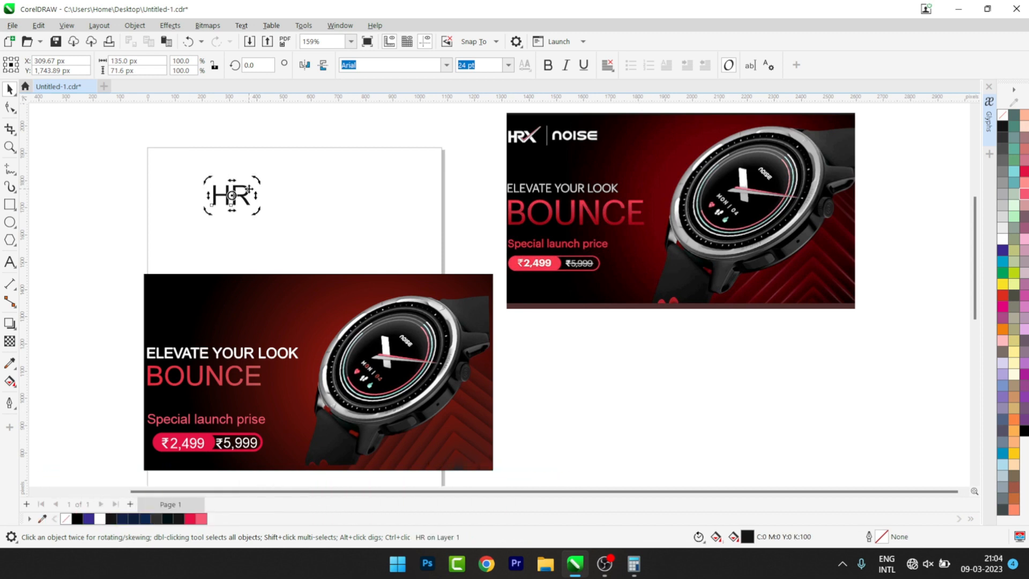
{"action": "left_click", "coordinate": [1002, 238]}
{"action": "right_click", "coordinate": [1002, 126]}
{"action": "left_click", "coordinate": [710, 352]}
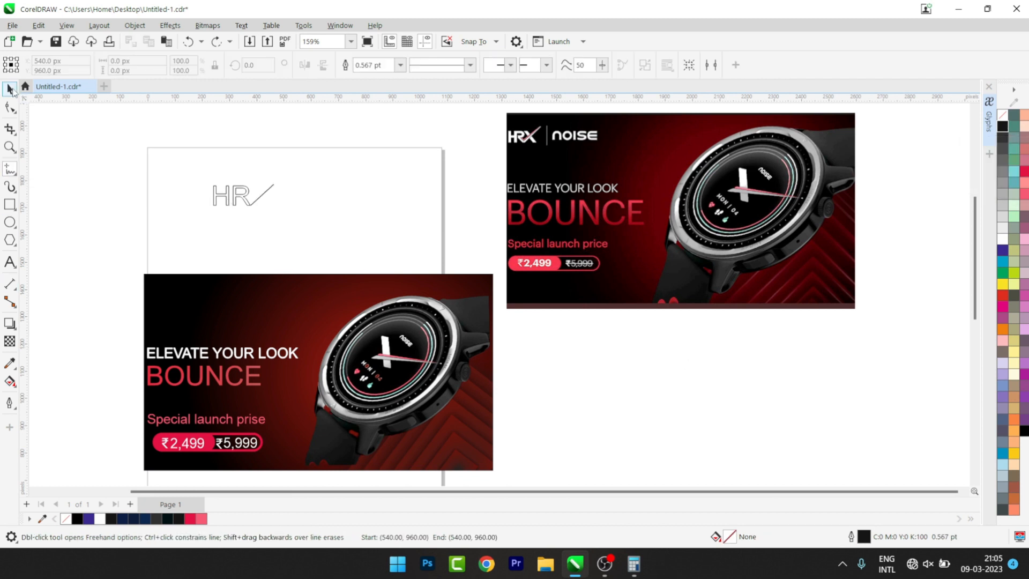
Convert the 0.567 pt diagonal line at the foot of the R from an outline into an object
{"action": "left_click", "coordinate": [11, 89]}
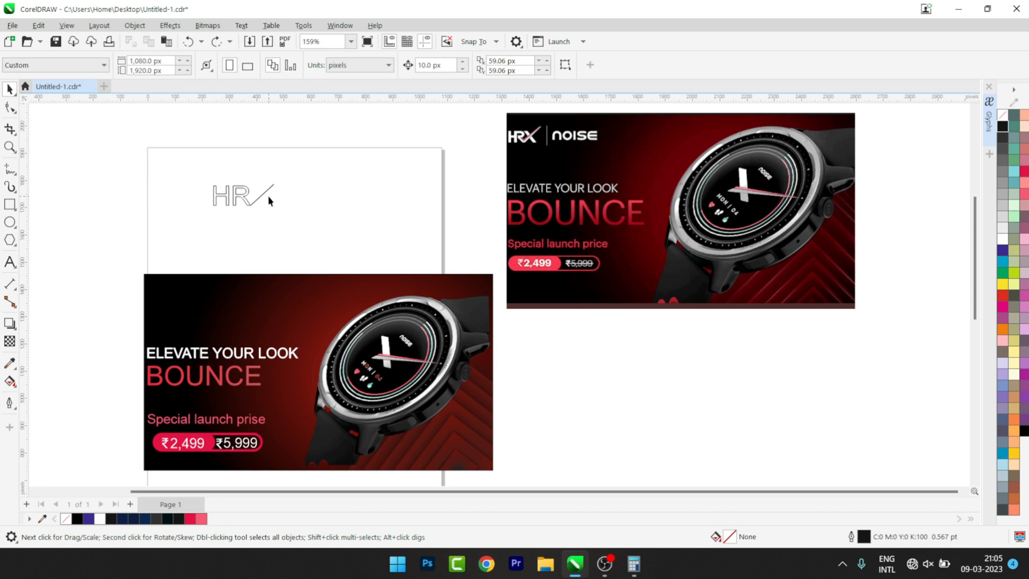
{"action": "key", "text": "z"}
{"action": "left_click_drag", "start_coordinate": [157, 149], "coordinate": [378, 260]}
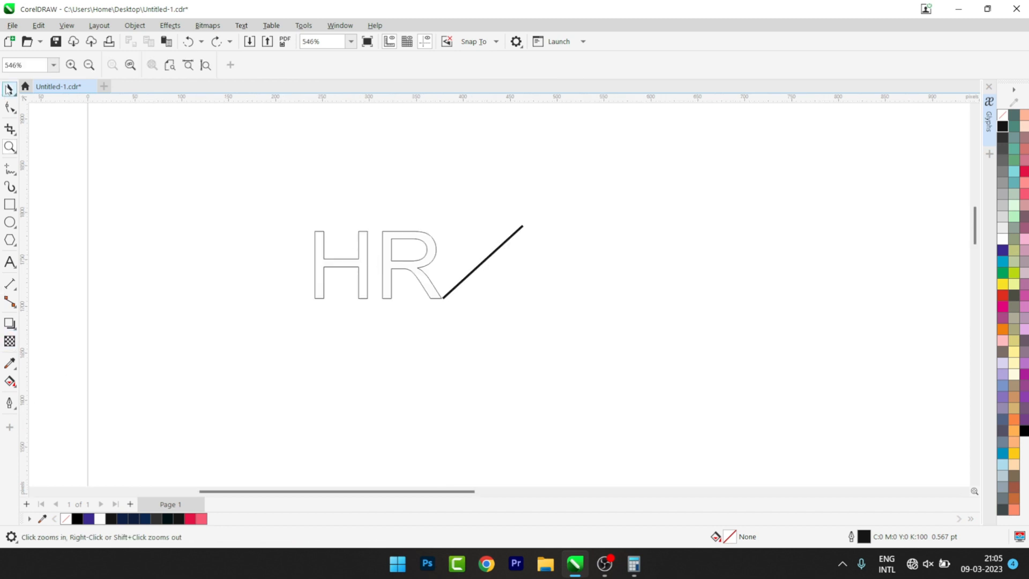
{"action": "left_click", "coordinate": [9, 89]}
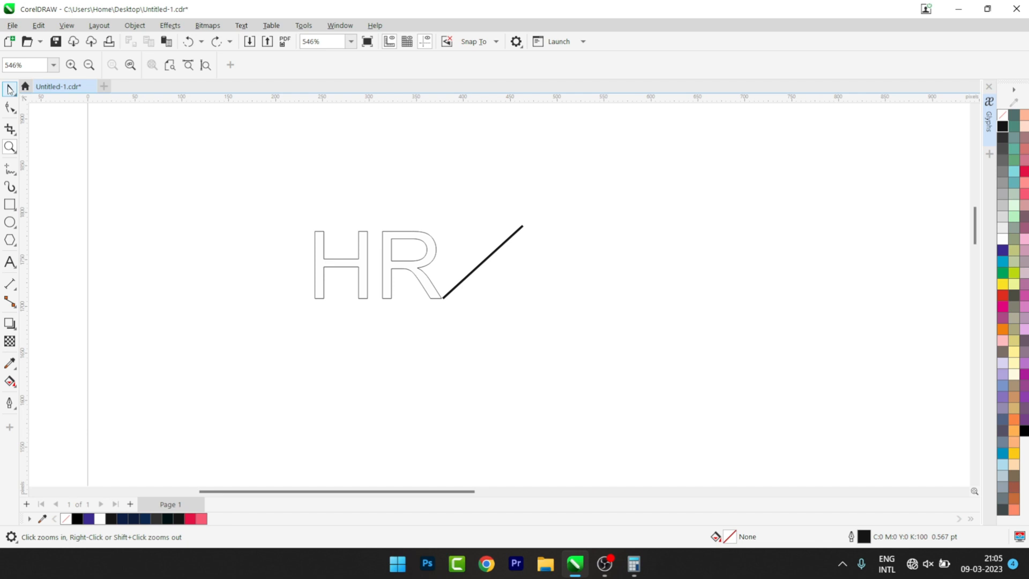
{"action": "left_click", "coordinate": [494, 252]}
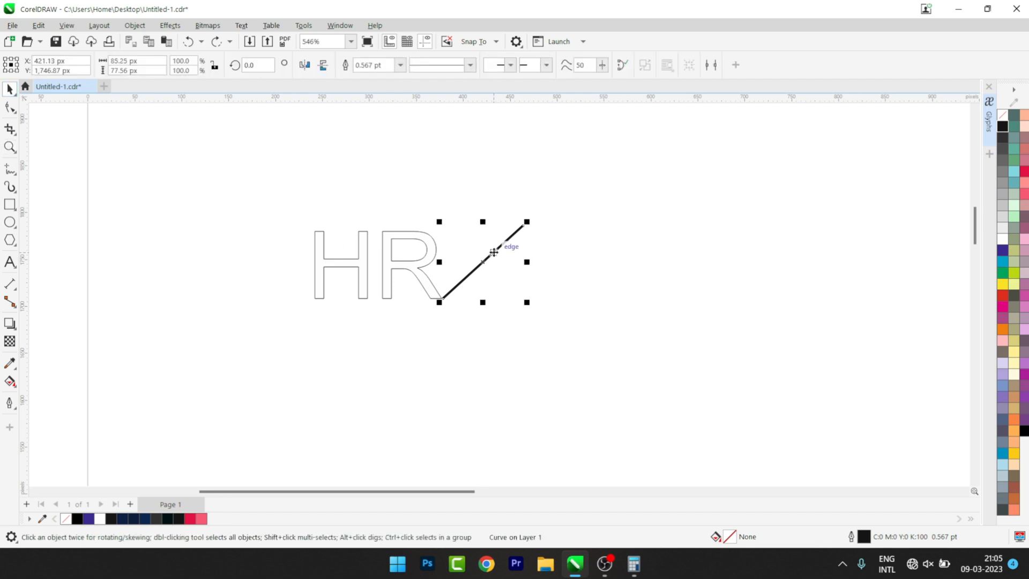
{"action": "left_click", "coordinate": [9, 106]}
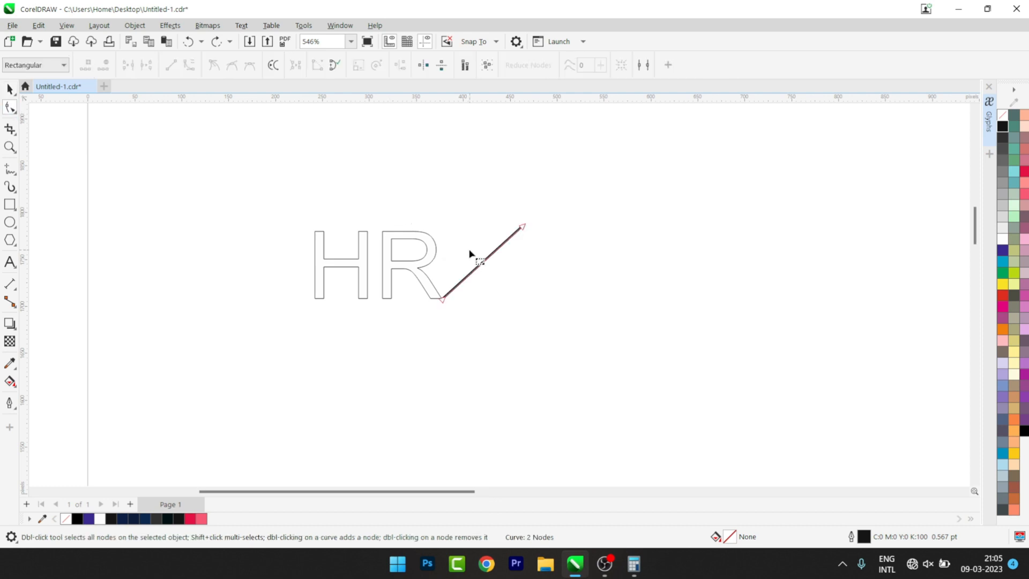
{"action": "left_click", "coordinate": [9, 89]}
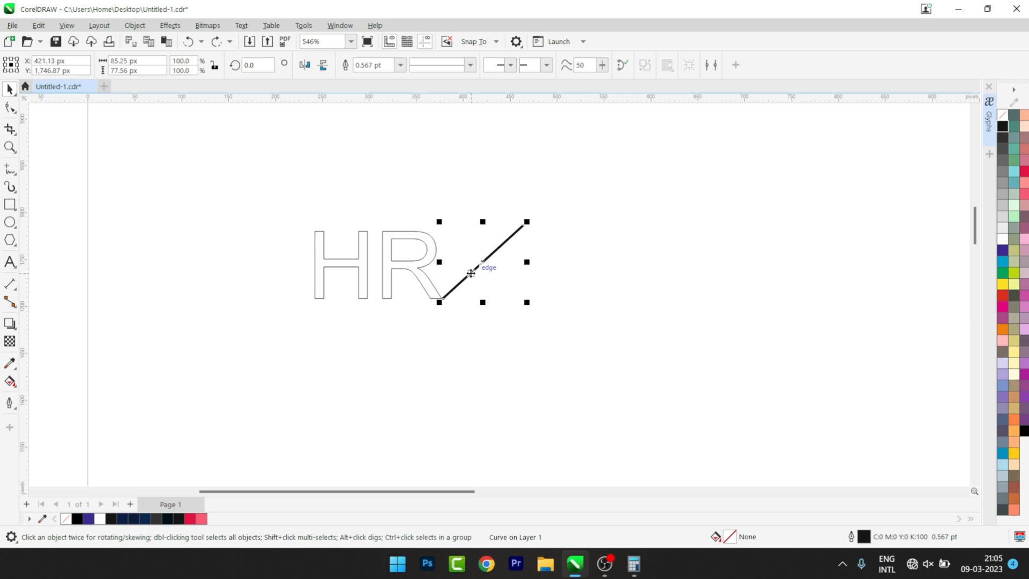
{"action": "key", "text": "ctrl+shift+q"}
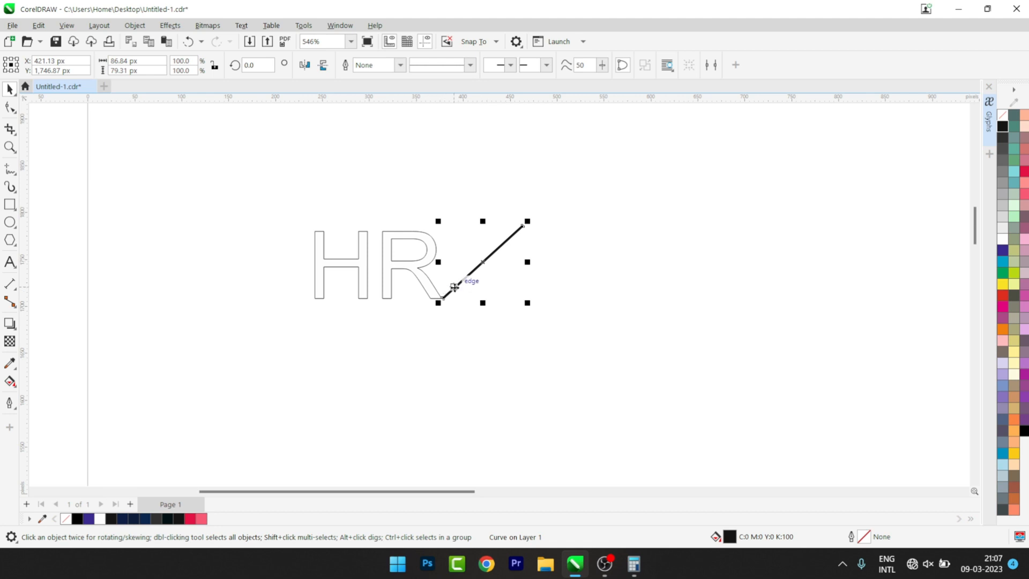
Thicken the diagonal bar beside the R by moving both nodes of its upper long edge outward together
{"action": "left_click", "coordinate": [11, 108]}
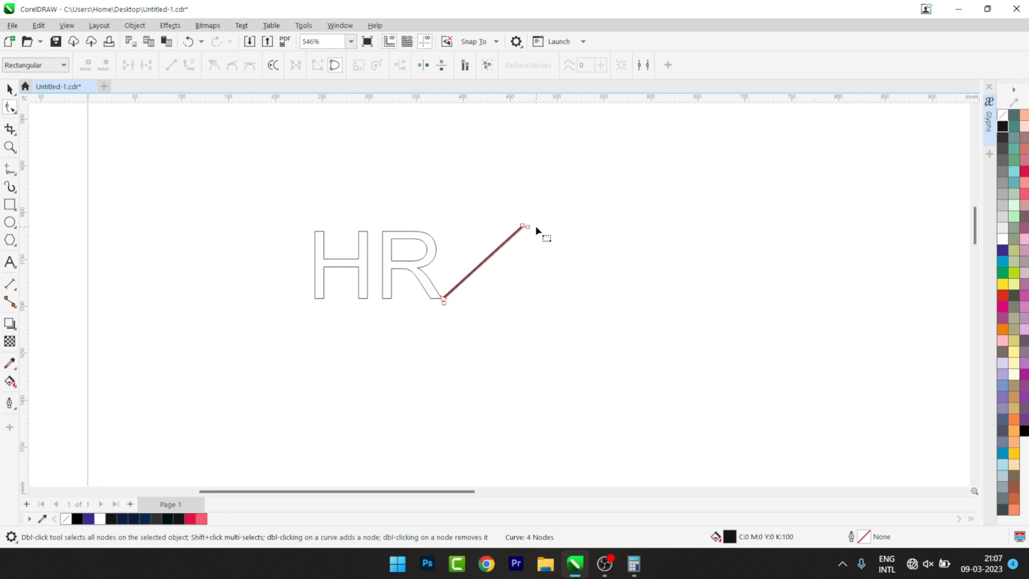
{"action": "key", "text": "z"}
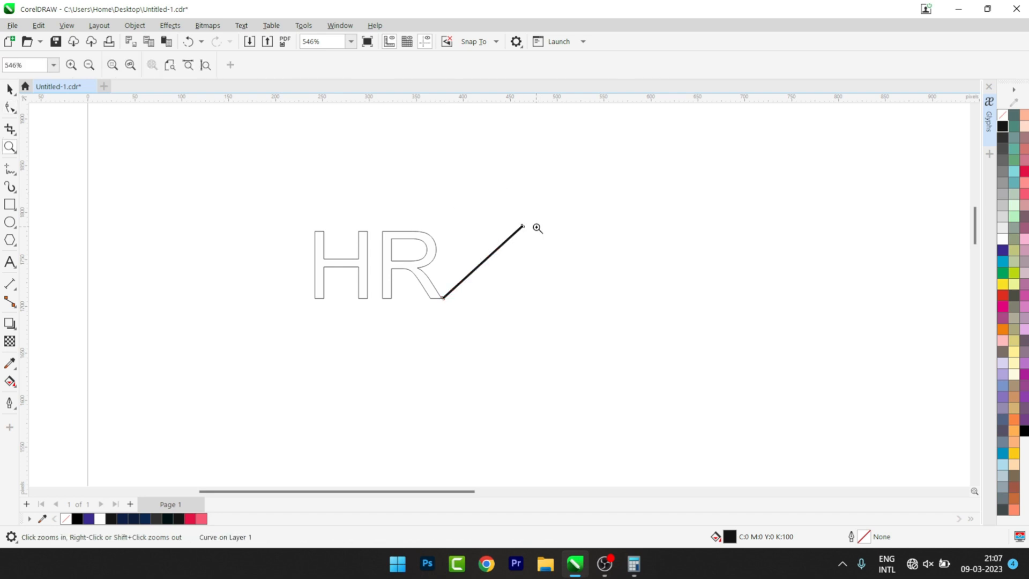
{"action": "left_click_drag", "start_coordinate": [433, 182], "coordinate": [652, 319]}
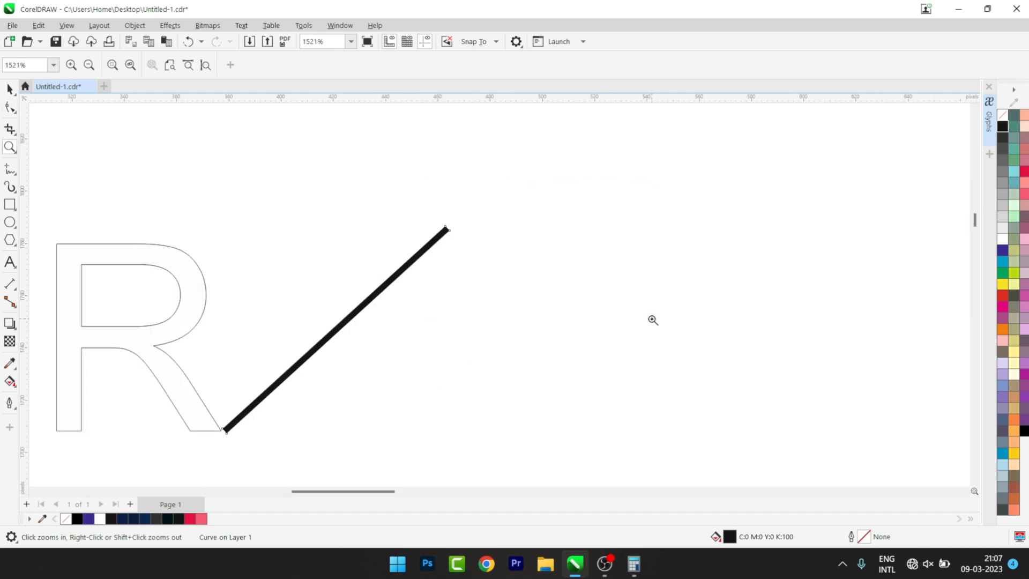
{"action": "left_click_drag", "start_coordinate": [201, 263], "coordinate": [390, 243]}
{"action": "scroll", "coordinate": [462, 310], "scroll_direction": "down", "scroll_amount": 2}
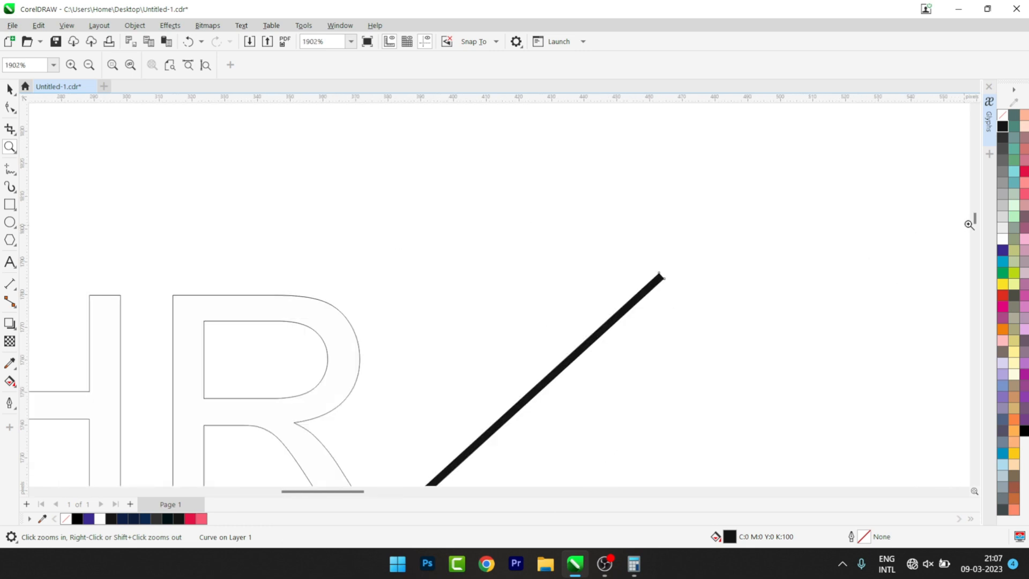
{"action": "scroll", "coordinate": [977, 227], "scroll_direction": "down", "scroll_amount": 3}
{"action": "scroll", "coordinate": [977, 231], "scroll_direction": "up", "scroll_amount": 1}
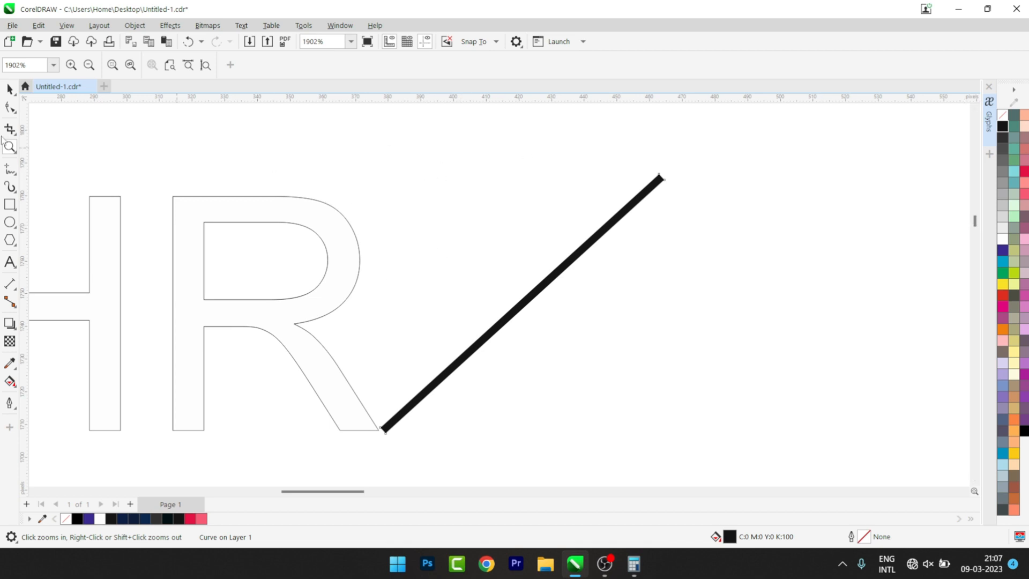
{"action": "left_click", "coordinate": [10, 89]}
{"action": "left_click", "coordinate": [11, 107]}
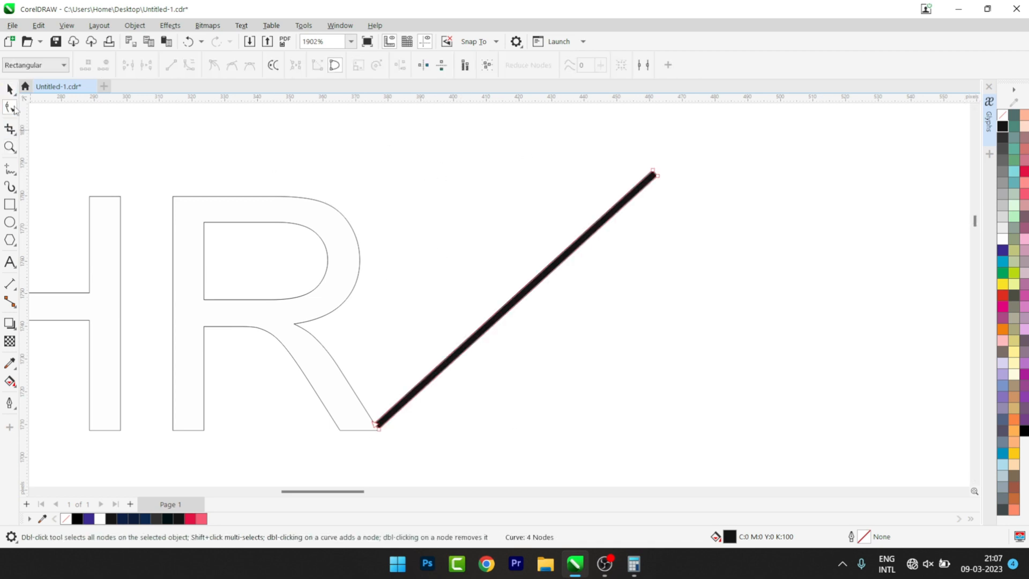
{"action": "left_click", "coordinate": [652, 171]}
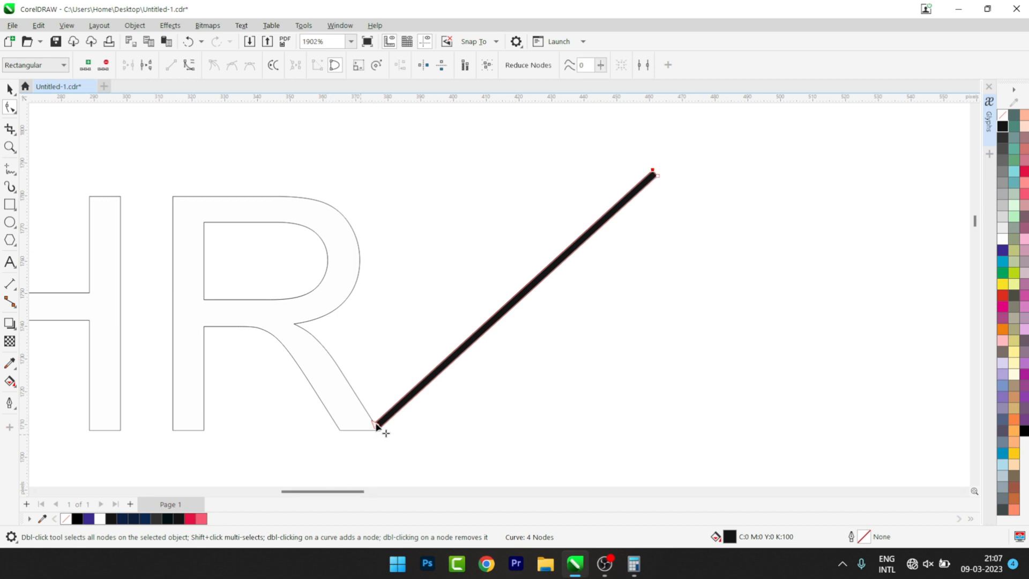
{"action": "left_click_drag", "start_coordinate": [377, 425], "coordinate": [369, 414]}
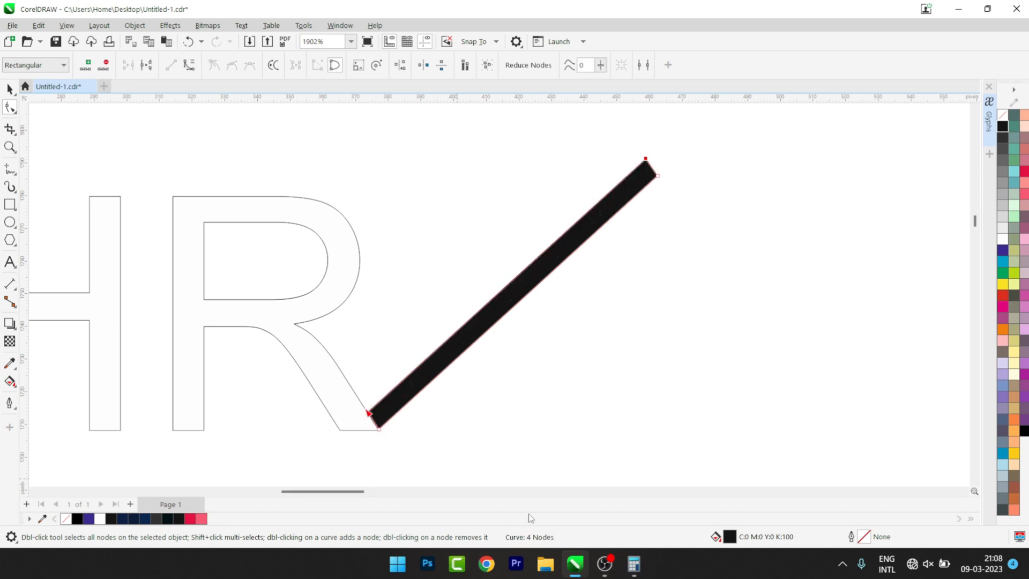
Pull the lower node at the diagonal bar's top end up and outward to form a slanted, pointed tip
{"action": "left_click", "coordinate": [707, 232]}
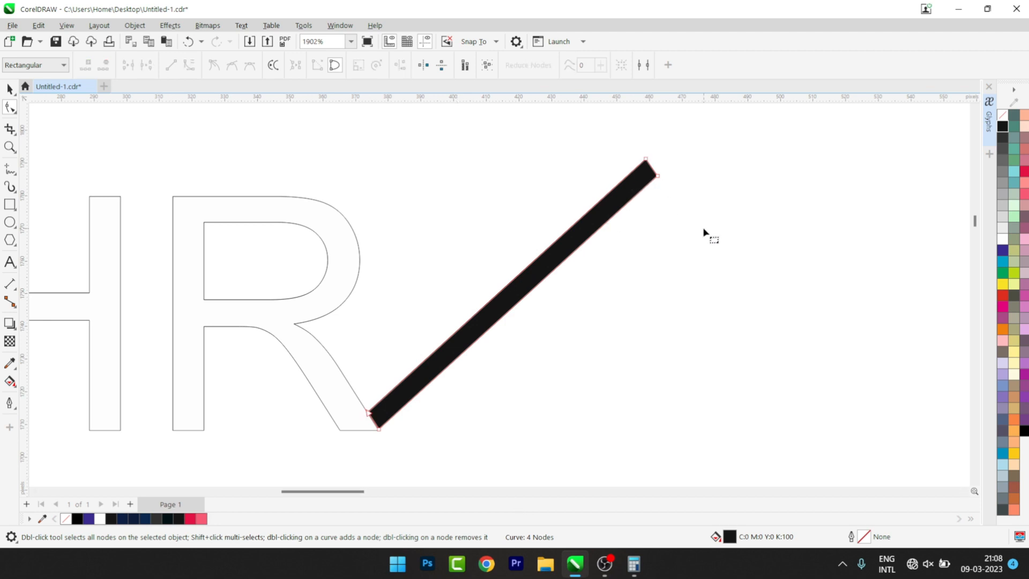
{"action": "left_click_drag", "start_coordinate": [656, 176], "coordinate": [670, 148]}
{"action": "scroll", "coordinate": [547, 289], "scroll_direction": "down", "scroll_amount": 5}
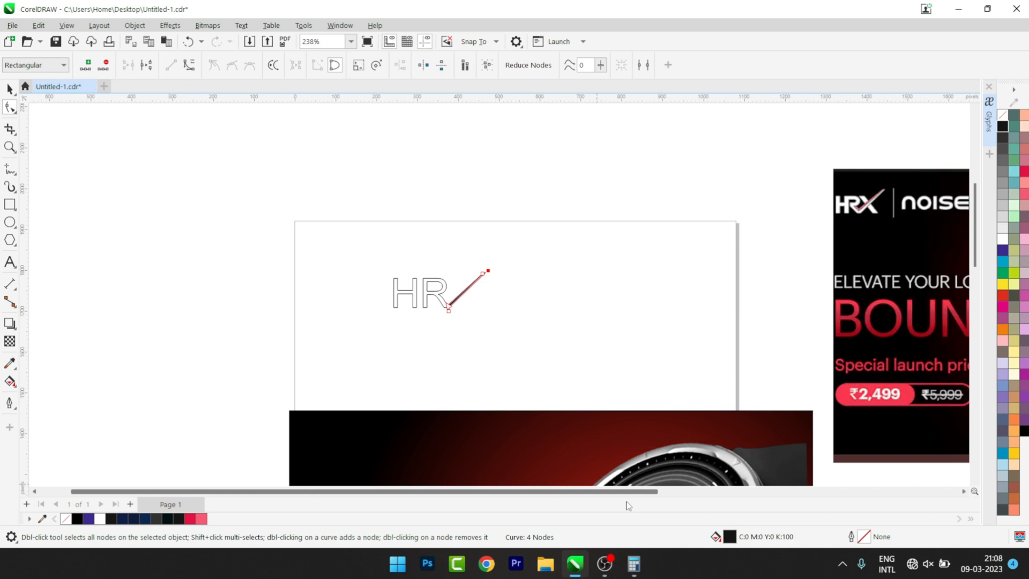
Move both nodes at the diagonal bar's upper end up and left to make it steeper, like the reference logo's stroke
{"action": "left_click", "coordinate": [9, 146]}
{"action": "left_click_drag", "start_coordinate": [792, 153], "coordinate": [919, 261]}
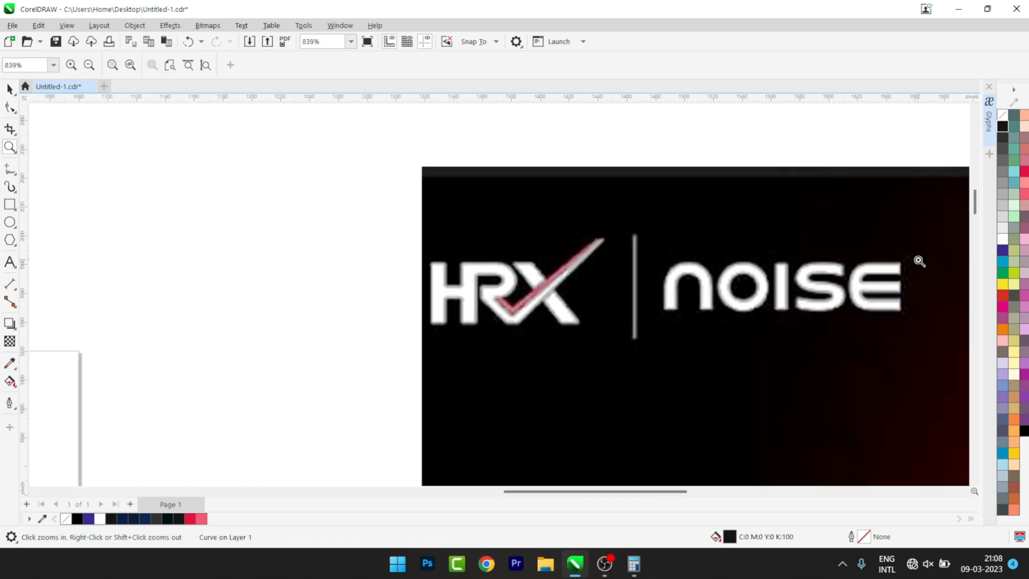
{"action": "right_click", "coordinate": [598, 271]}
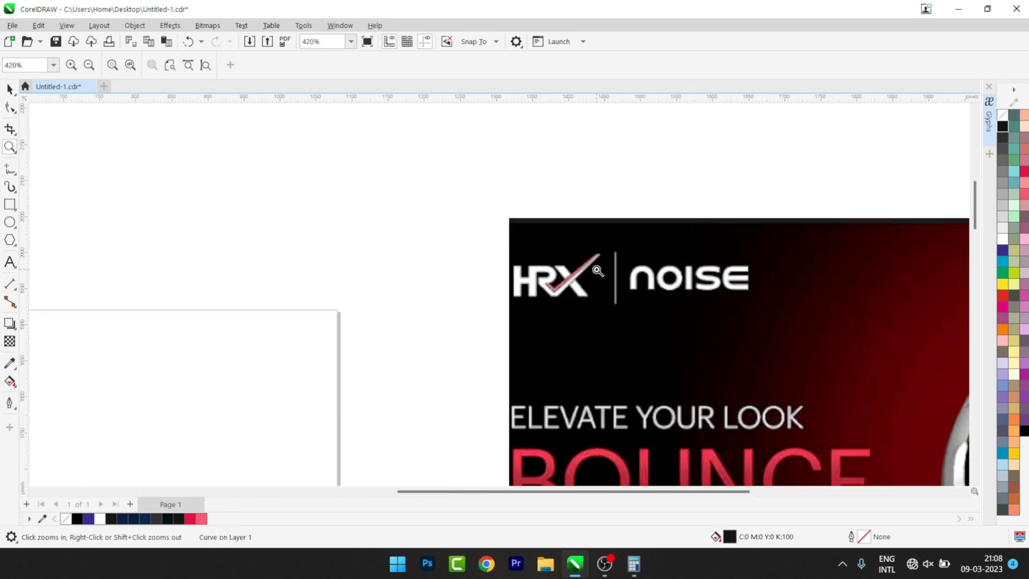
{"action": "left_click_drag", "start_coordinate": [506, 494], "coordinate": [332, 493]}
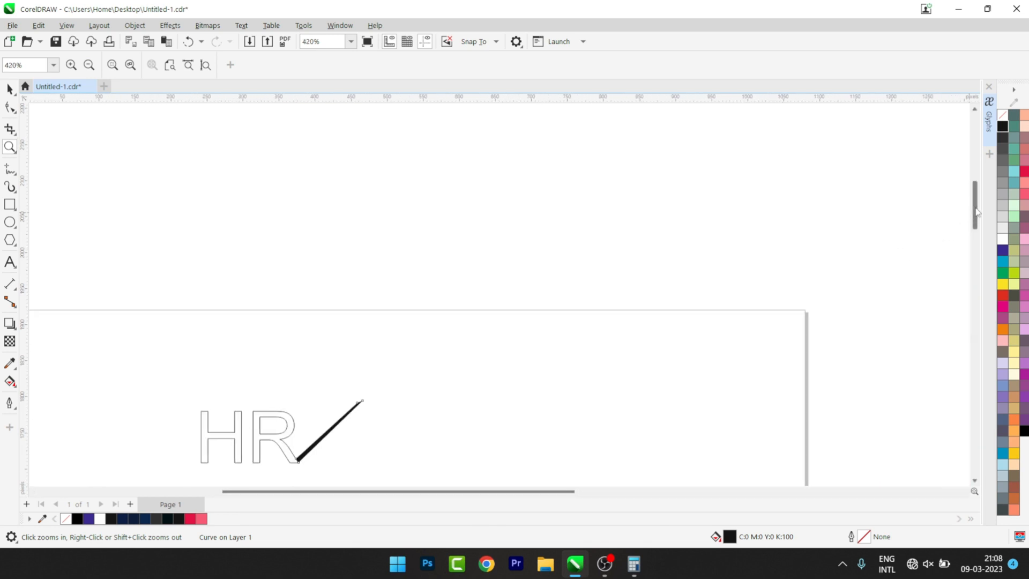
{"action": "left_click_drag", "start_coordinate": [976, 212], "coordinate": [968, 239]}
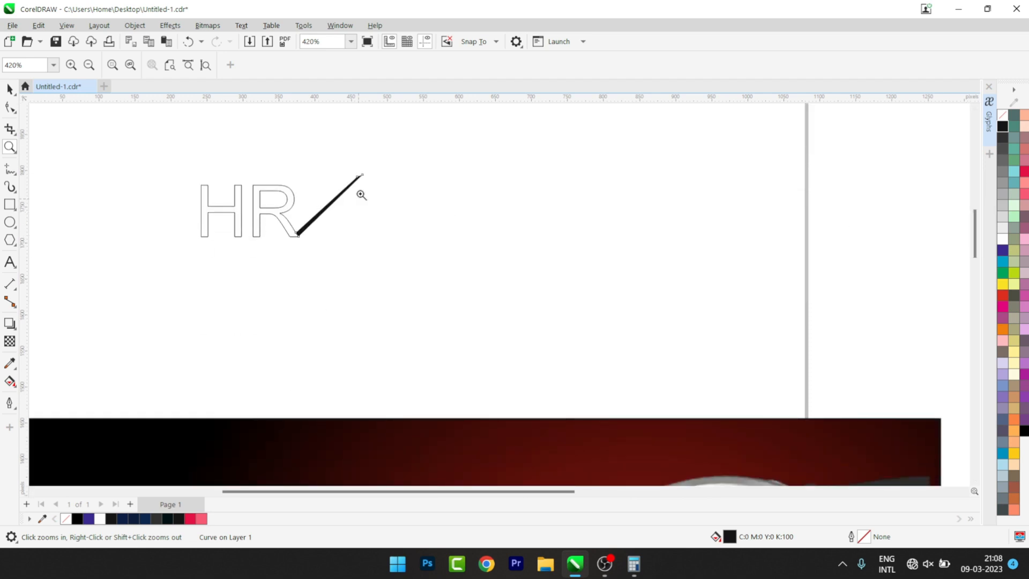
{"action": "left_click", "coordinate": [10, 89]}
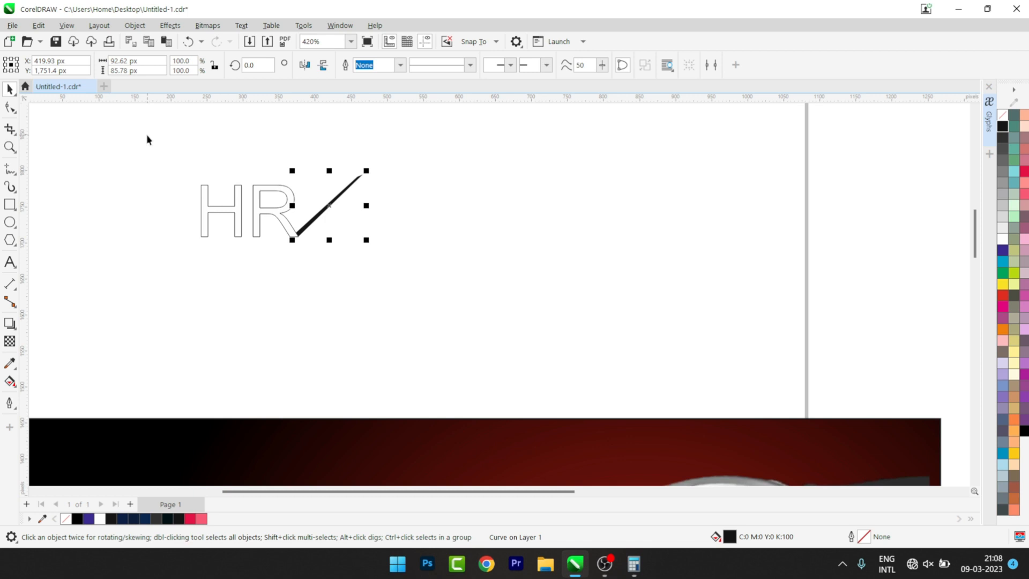
{"action": "left_click", "coordinate": [10, 107]}
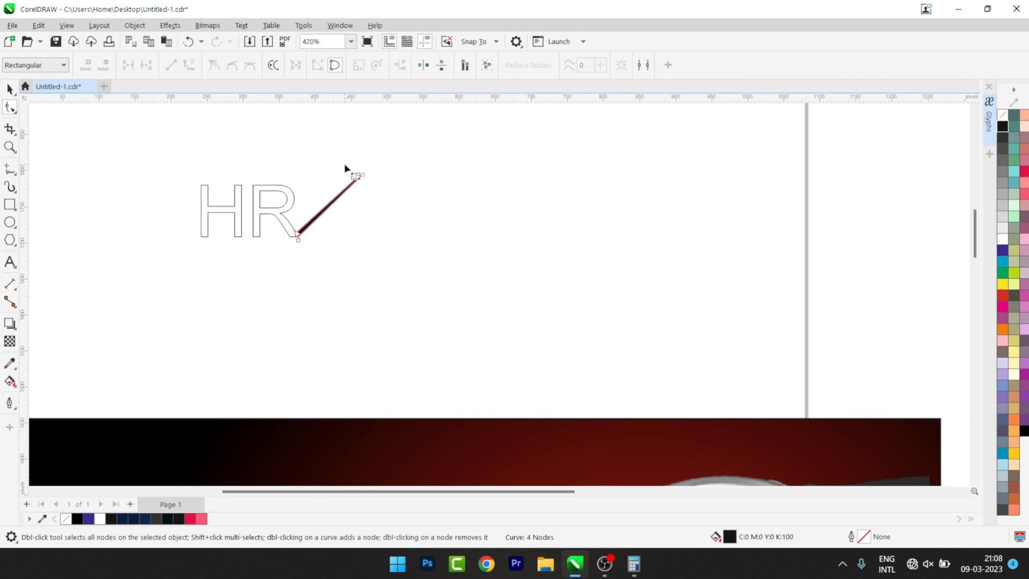
{"action": "left_click_drag", "start_coordinate": [344, 165], "coordinate": [385, 200]}
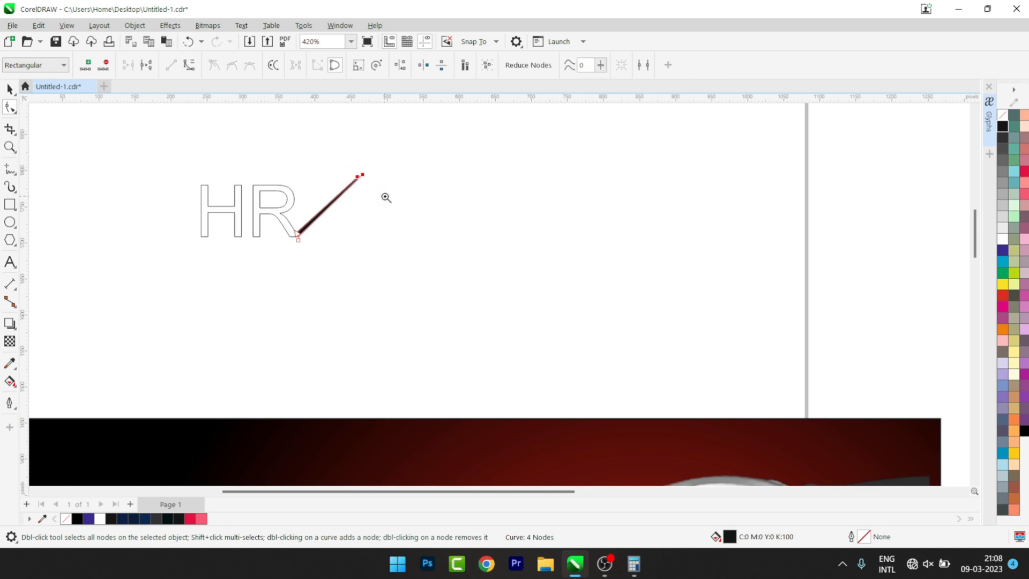
{"action": "key", "text": "z"}
{"action": "left_click_drag", "start_coordinate": [257, 130], "coordinate": [433, 257]}
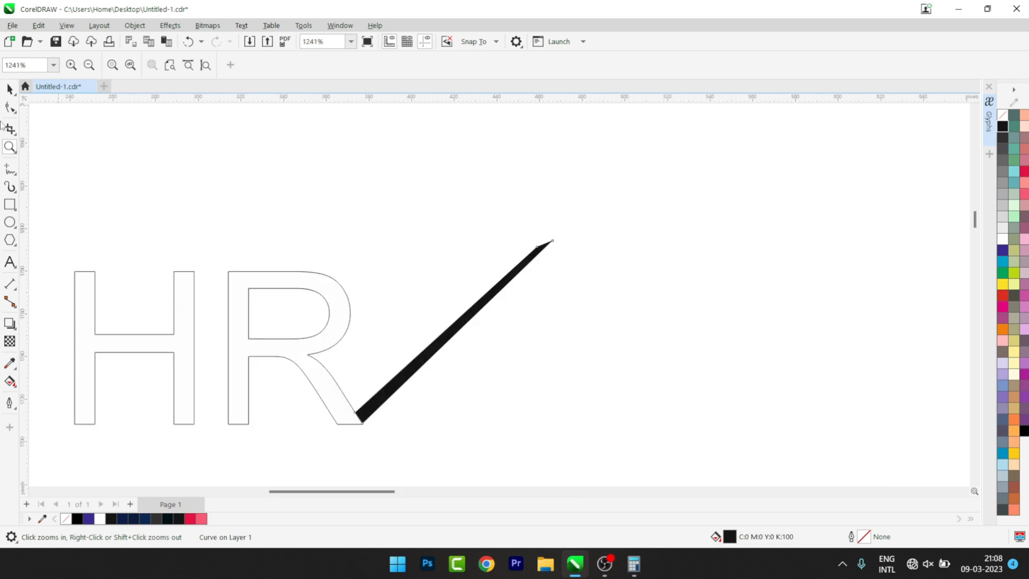
{"action": "left_click", "coordinate": [10, 106]}
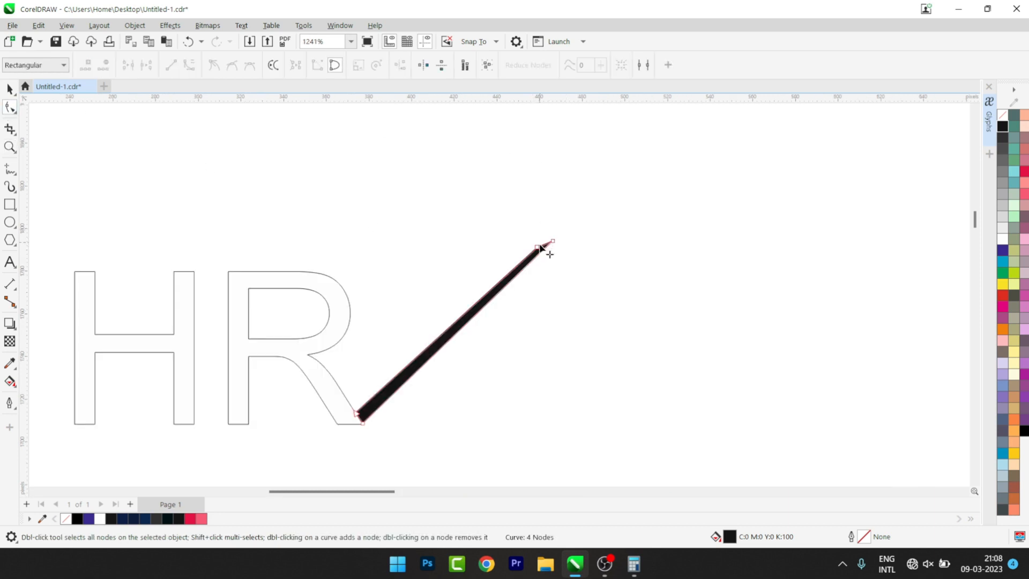
{"action": "mouse_move", "coordinate": [538, 246]}
{"action": "left_mouse_down"}
{"action": "mouse_move", "coordinate": [530, 237]}
{"action": "mouse_move", "coordinate": [541, 245]}
{"action": "left_mouse_up"}
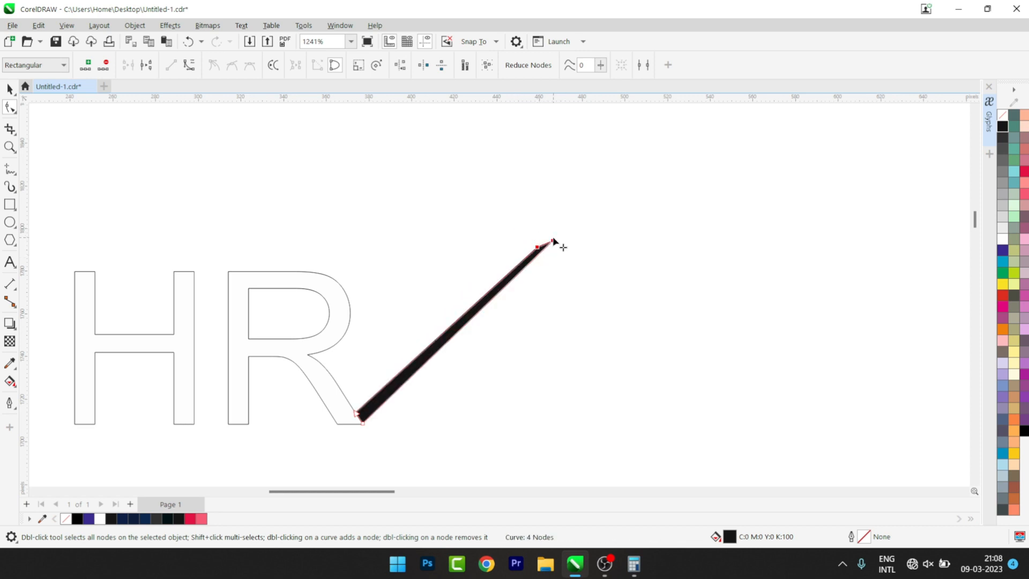
{"action": "left_click_drag", "start_coordinate": [553, 242], "coordinate": [522, 226]}
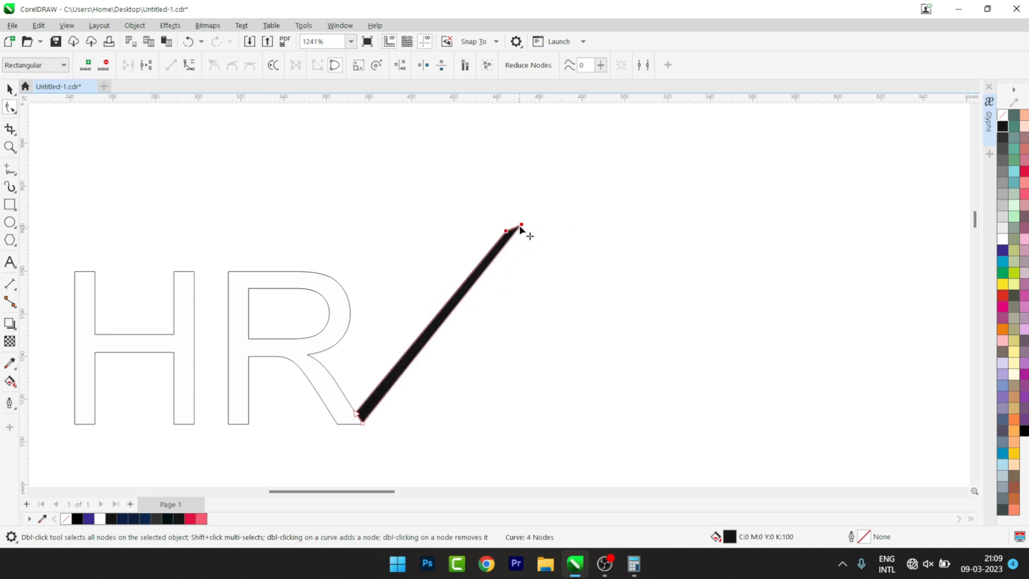
{"action": "mouse_move", "coordinate": [522, 226]}
{"action": "left_mouse_down"}
{"action": "mouse_move", "coordinate": [483, 214]}
{"action": "mouse_move", "coordinate": [515, 225]}
{"action": "left_mouse_up"}
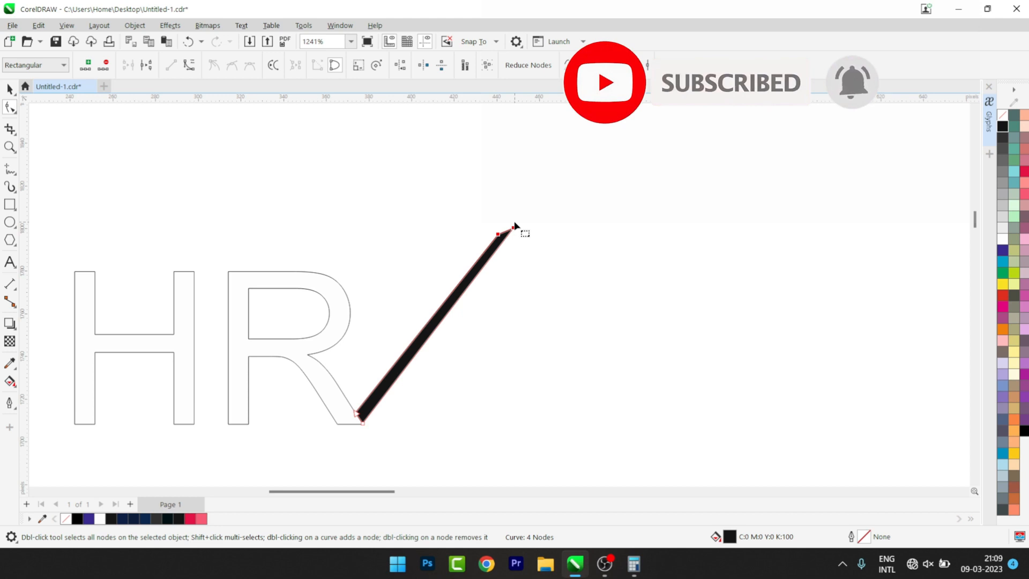
{"action": "left_click", "coordinate": [9, 89]}
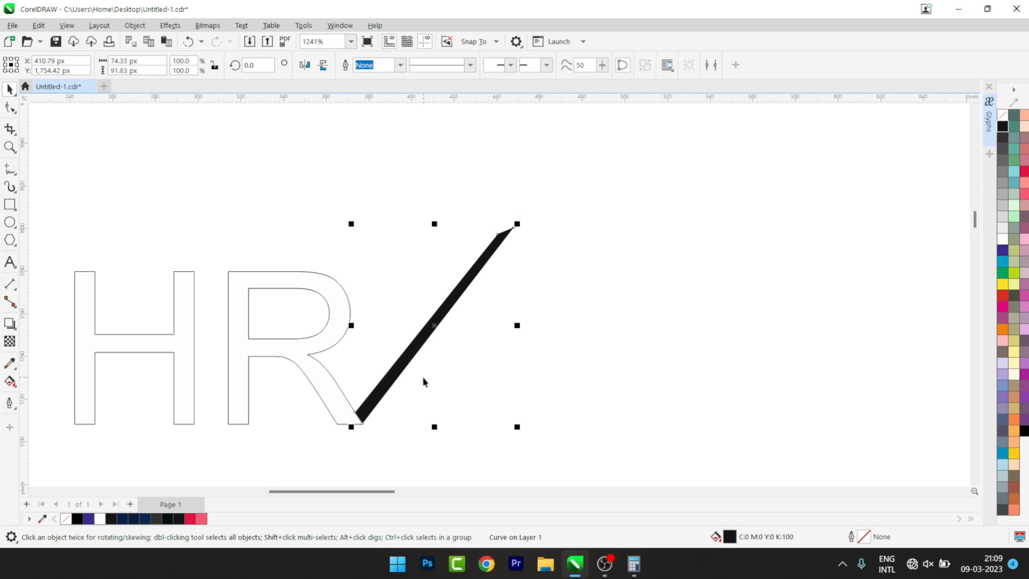
{"action": "left_click", "coordinate": [645, 390]}
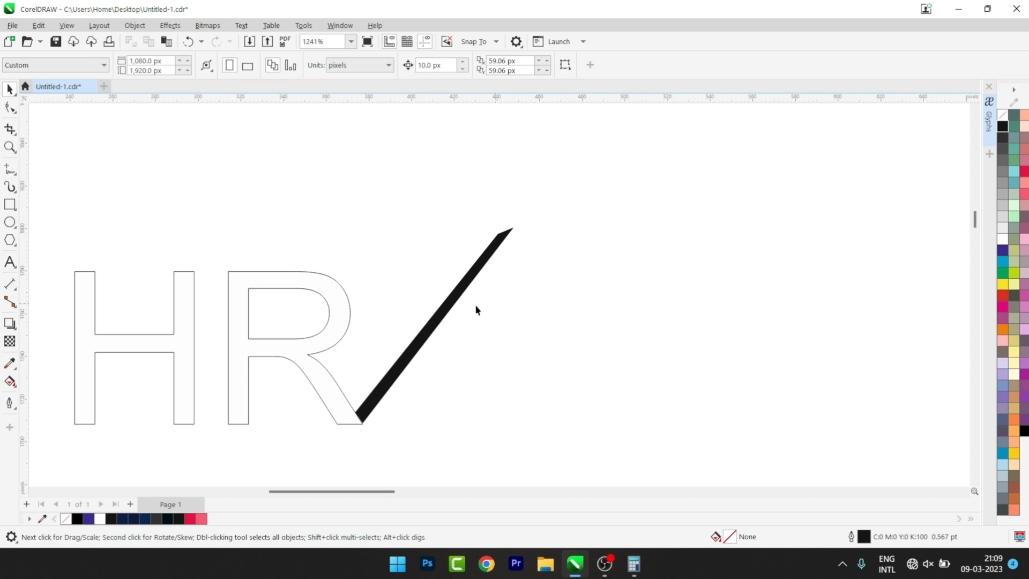
Duplicate the diagonal bar, mirror the copy horizontally, and place it clear of the original on the right
{"action": "left_click", "coordinate": [451, 306]}
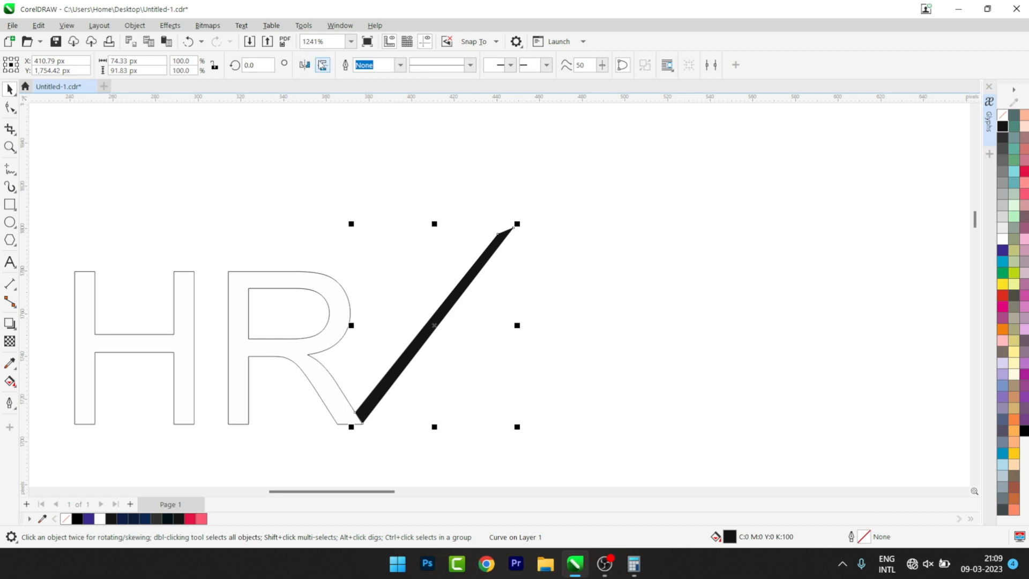
{"action": "left_click", "coordinate": [305, 65]}
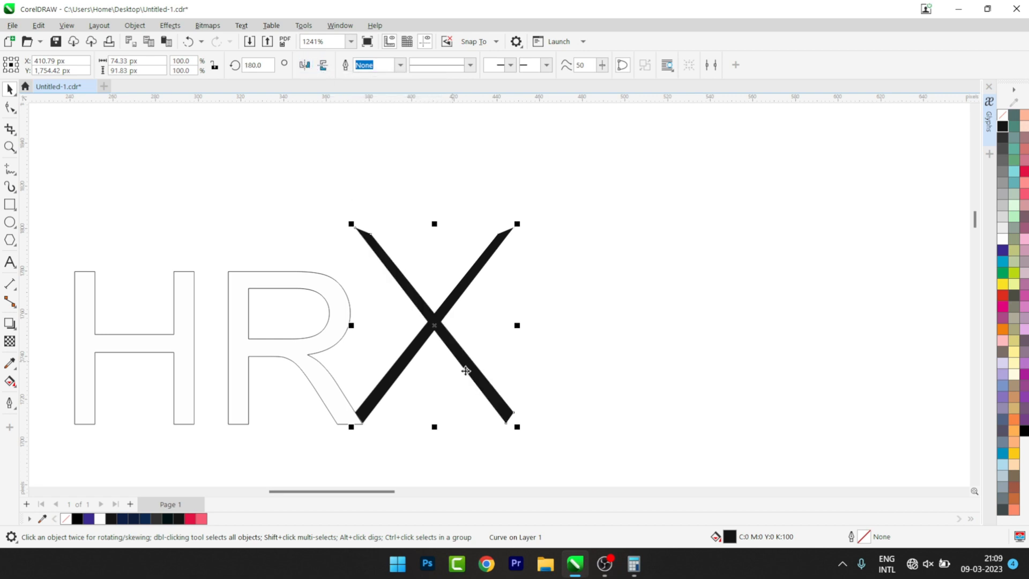
{"action": "left_click_drag", "start_coordinate": [473, 372], "coordinate": [745, 374]}
{"action": "left_click", "coordinate": [458, 403]}
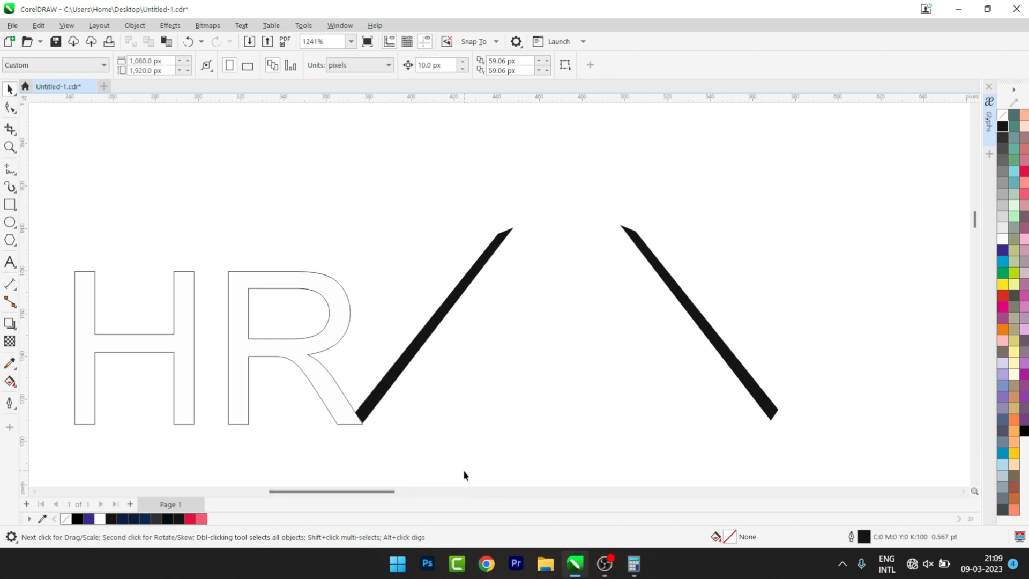
Move the reference banner image right beside the HR lettering for comparing the logos
{"action": "scroll", "coordinate": [464, 474], "scroll_direction": "down", "scroll_amount": 1}
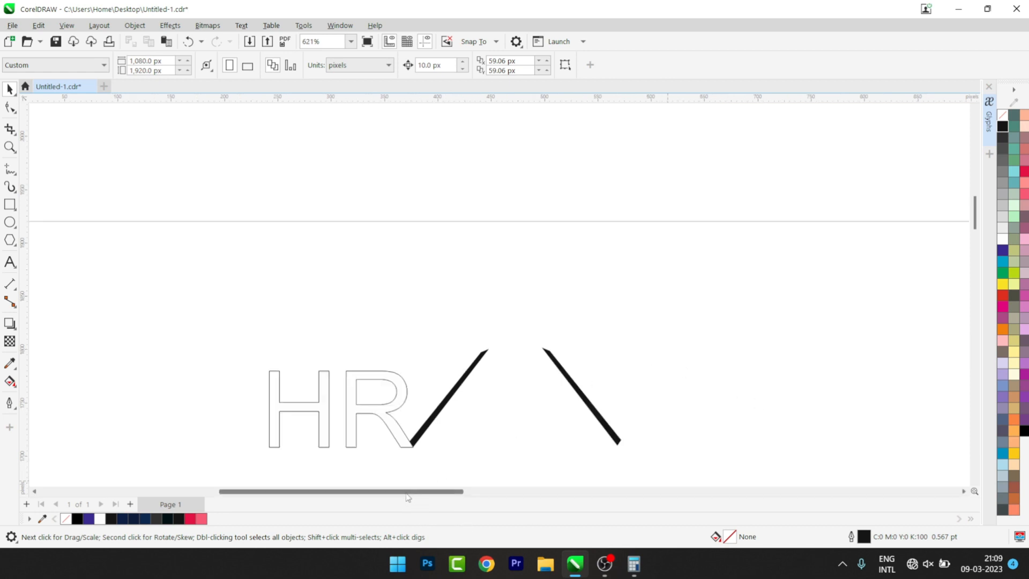
{"action": "left_click_drag", "start_coordinate": [406, 494], "coordinate": [477, 493]}
{"action": "scroll", "coordinate": [745, 295], "scroll_direction": "down", "scroll_amount": 1}
{"action": "left_click_drag", "start_coordinate": [957, 324], "coordinate": [500, 298]}
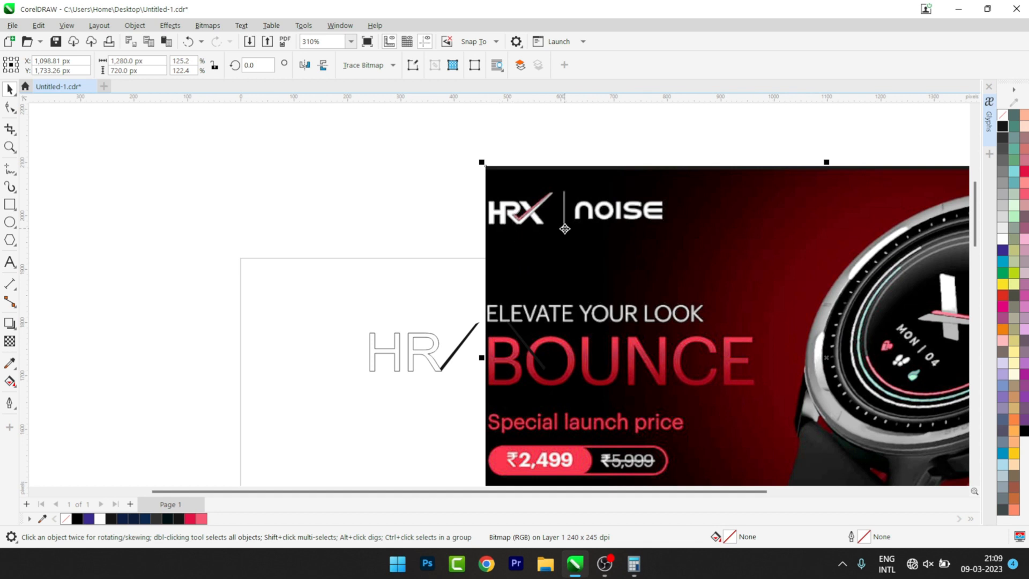
{"action": "scroll", "coordinate": [565, 228], "scroll_direction": "up", "scroll_amount": 2}
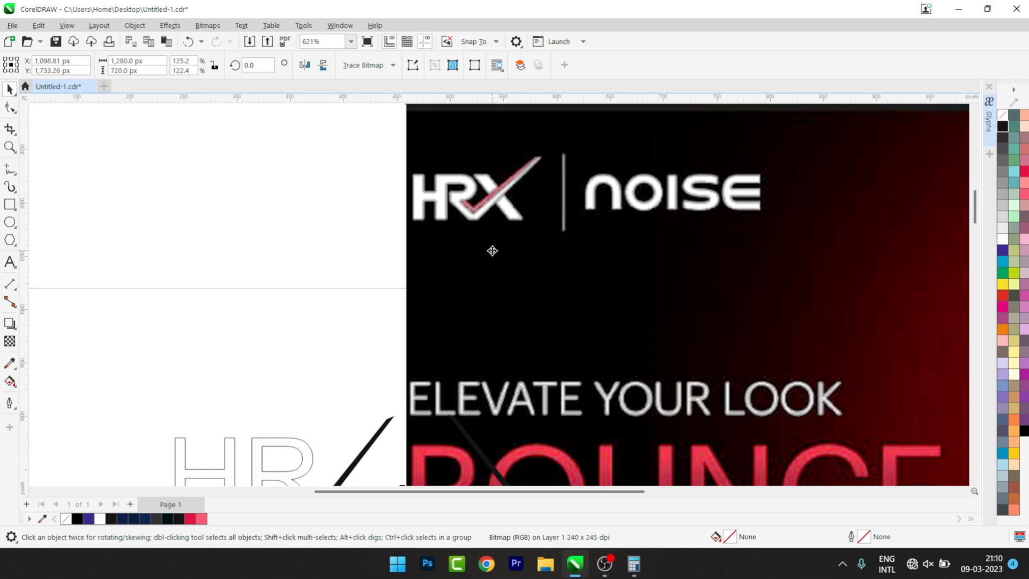
{"action": "left_click_drag", "start_coordinate": [616, 492], "coordinate": [573, 492]}
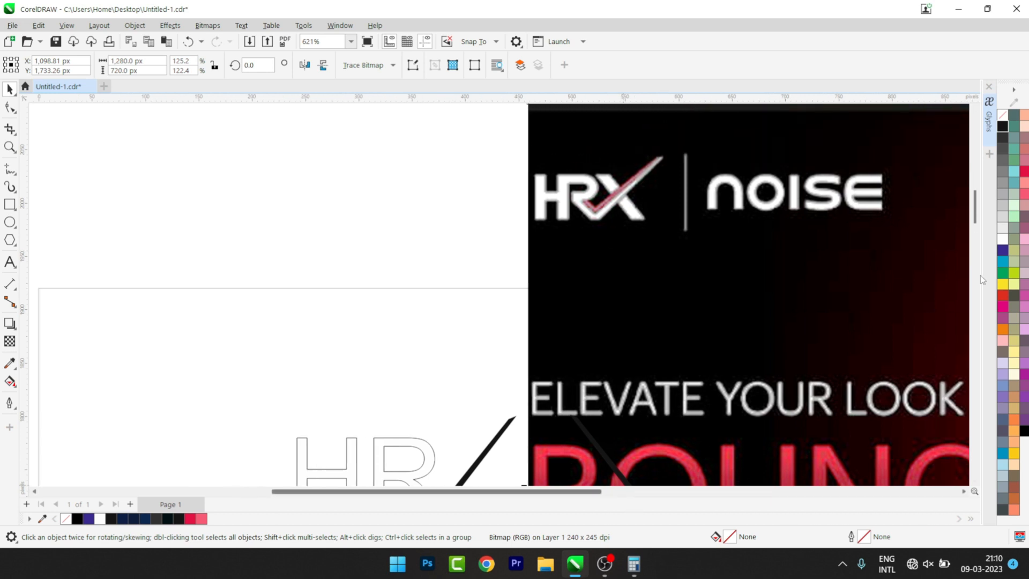
{"action": "scroll", "coordinate": [980, 268], "scroll_direction": "down", "scroll_amount": 5}
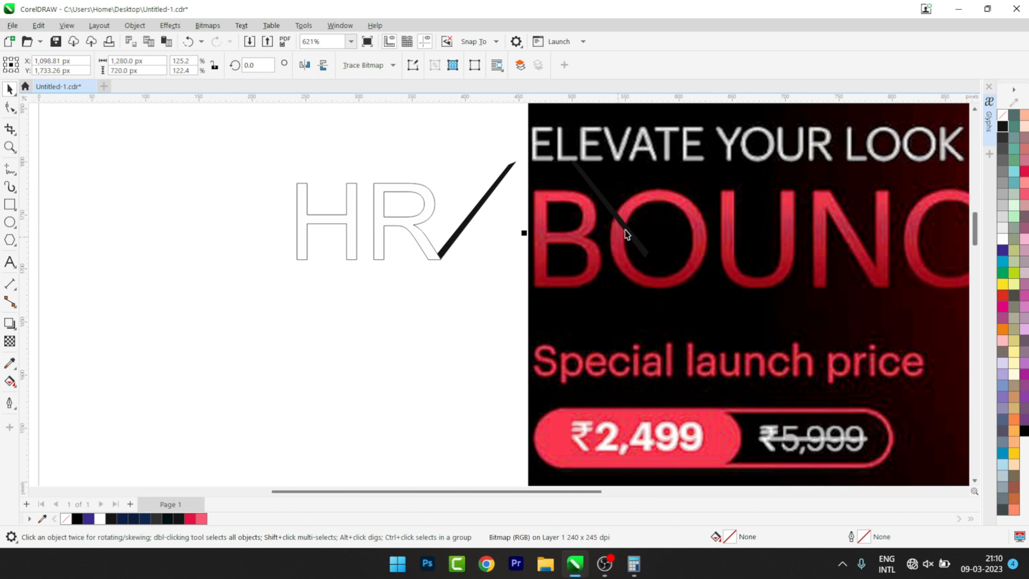
Cross the mirrored bar over the first one to form an X, and widen it by pulling one node at each end outward
{"action": "left_click", "coordinate": [623, 223]}
{"action": "left_click_drag", "start_coordinate": [625, 222], "coordinate": [458, 234]}
{"action": "left_click", "coordinate": [10, 107]}
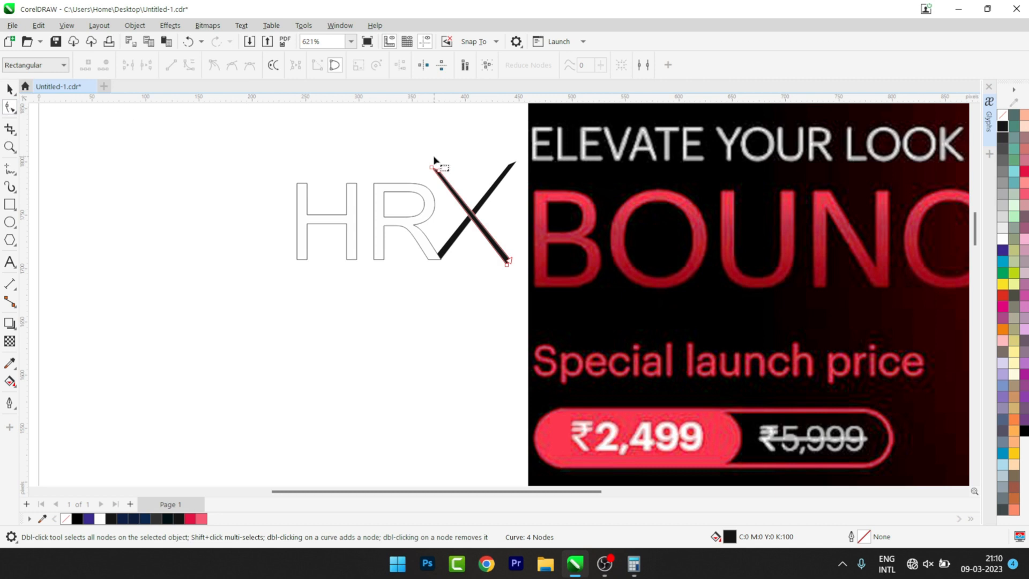
{"action": "scroll", "coordinate": [434, 160], "scroll_direction": "up", "scroll_amount": 2}
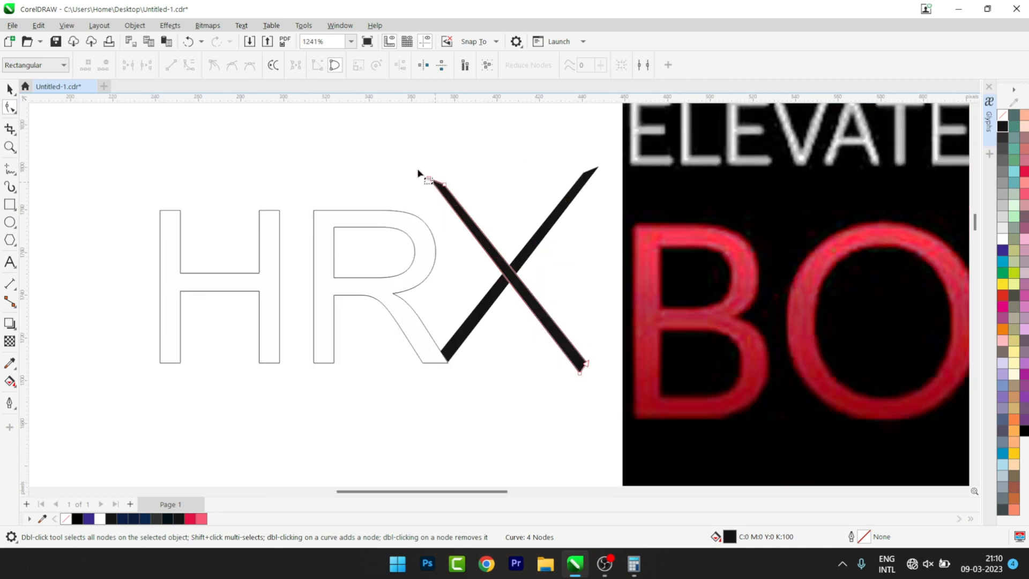
{"action": "left_click", "coordinate": [429, 179]}
{"action": "mouse_move", "coordinate": [430, 179]}
{"action": "left_mouse_down"}
{"action": "mouse_move", "coordinate": [428, 199]}
{"action": "mouse_move", "coordinate": [427, 188]}
{"action": "left_mouse_up"}
{"action": "left_click_drag", "start_coordinate": [587, 364], "coordinate": [600, 375]}
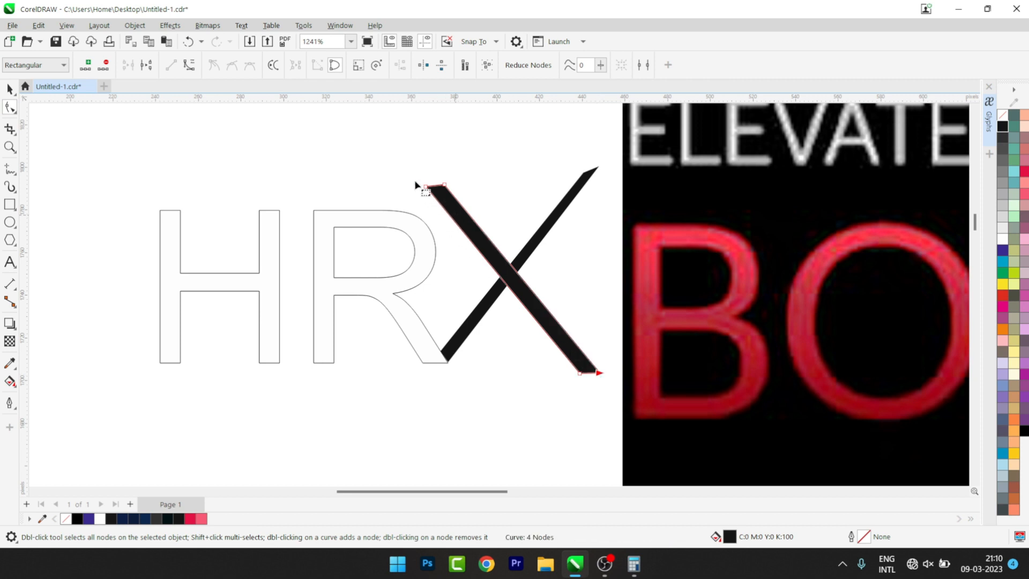
Shorten the mirrored bar by moving its upper end down to about the R's cap height, and shift it left against the R
{"action": "mouse_move", "coordinate": [409, 175]}
{"action": "left_mouse_down"}
{"action": "mouse_move", "coordinate": [461, 198]}
{"action": "mouse_move", "coordinate": [432, 201]}
{"action": "mouse_move", "coordinate": [446, 219]}
{"action": "left_mouse_up"}
{"action": "left_click", "coordinate": [9, 89]}
{"action": "key", "text": "Left"}
{"action": "key", "text": "Left"}
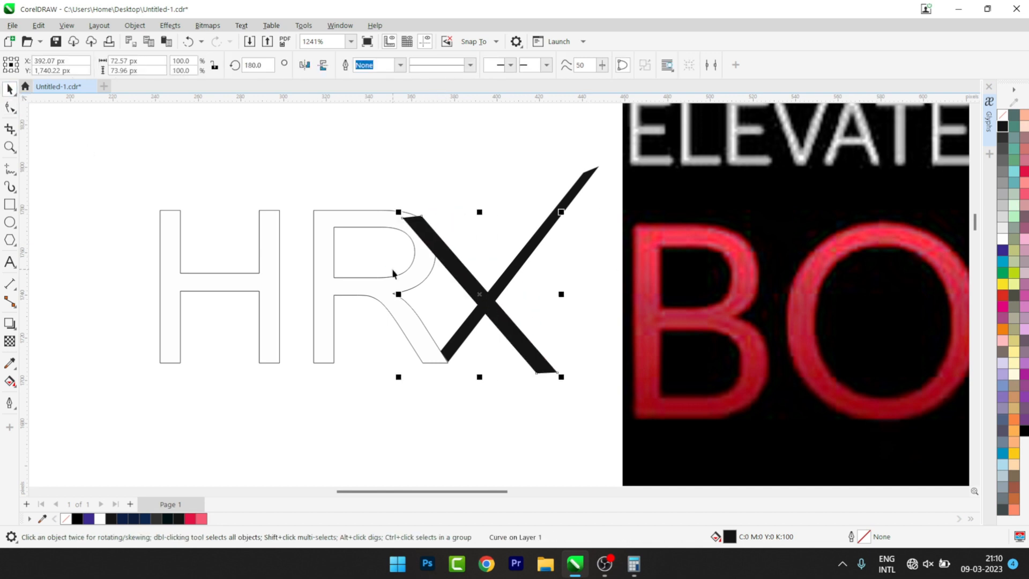
{"action": "left_click_drag", "start_coordinate": [460, 268], "coordinate": [485, 268]}
Thicken the mirrored bar further by moving its corner nodes outward at both ends
{"action": "scroll", "coordinate": [644, 361], "scroll_direction": "down", "scroll_amount": 1}
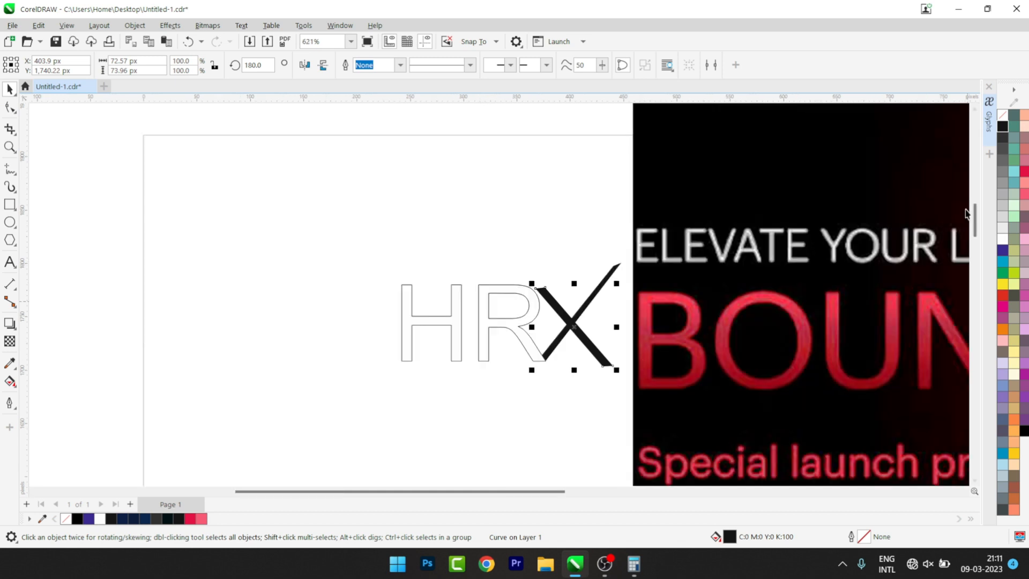
{"action": "left_click_drag", "start_coordinate": [975, 218], "coordinate": [976, 212]}
{"action": "left_click", "coordinate": [10, 107]}
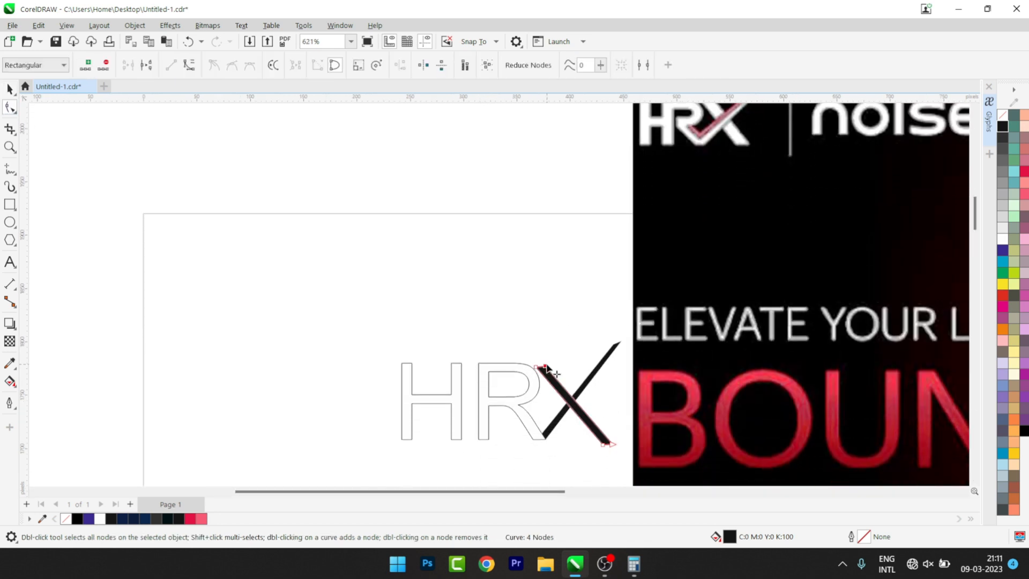
{"action": "left_click_drag", "start_coordinate": [612, 445], "coordinate": [623, 444]}
{"action": "key", "text": "space"}
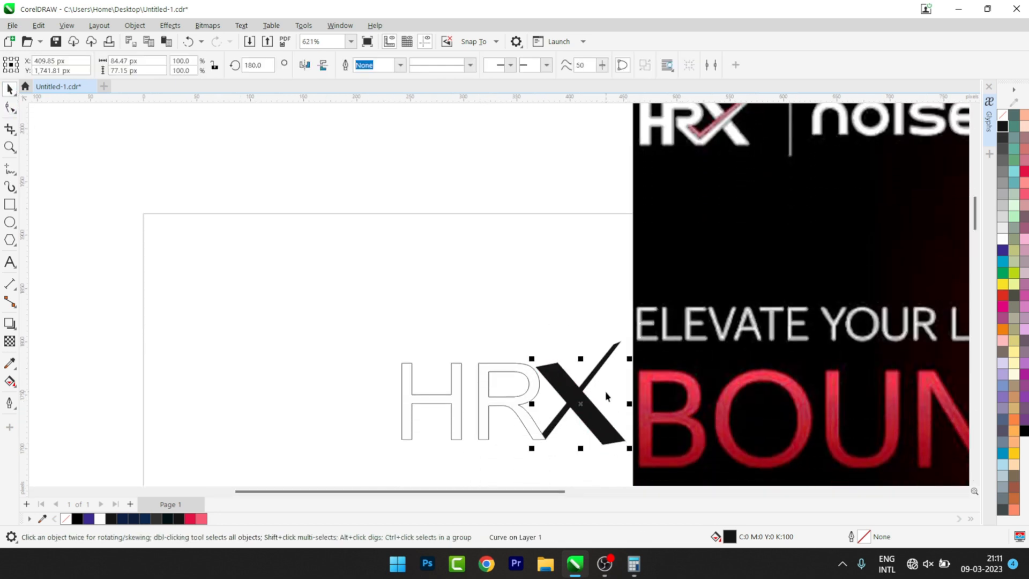
Fill the thin rising bar of the X white and give it a black hairline outline
{"action": "left_click", "coordinate": [1003, 239]}
{"action": "right_click", "coordinate": [1003, 126]}
{"action": "left_click", "coordinate": [400, 64]}
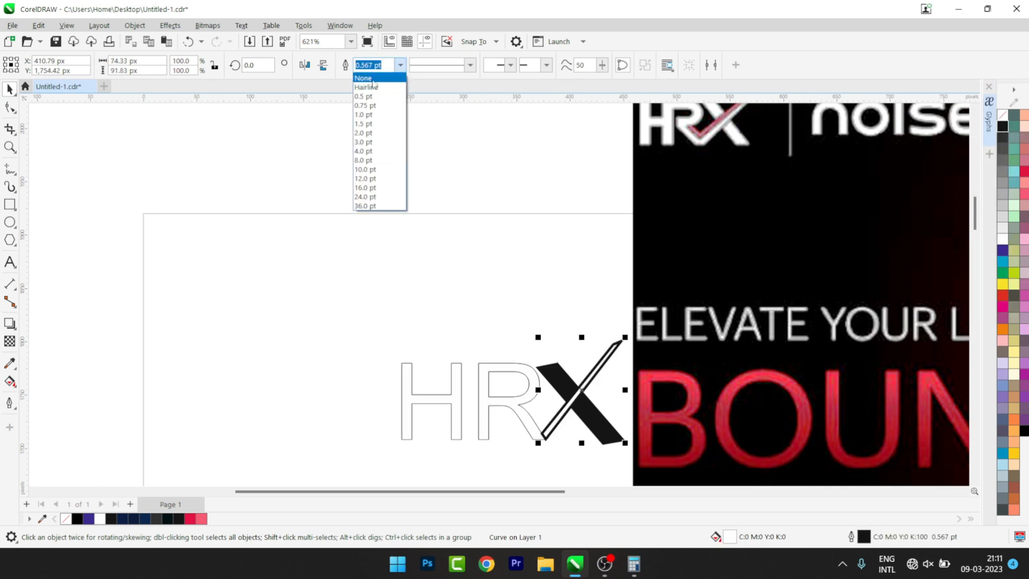
{"action": "left_click", "coordinate": [371, 87]}
{"action": "left_click", "coordinate": [321, 241]}
Duplicate the thin rising bar in place and give the copy a red fill and a red outline
{"action": "left_click_drag", "start_coordinate": [976, 228], "coordinate": [974, 224]}
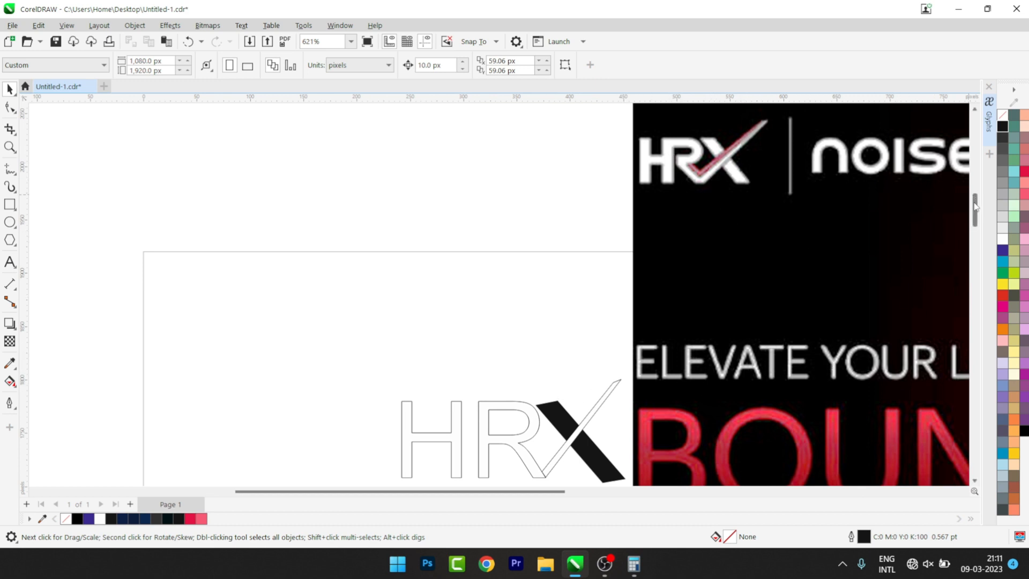
{"action": "left_click_drag", "start_coordinate": [975, 207], "coordinate": [975, 215]}
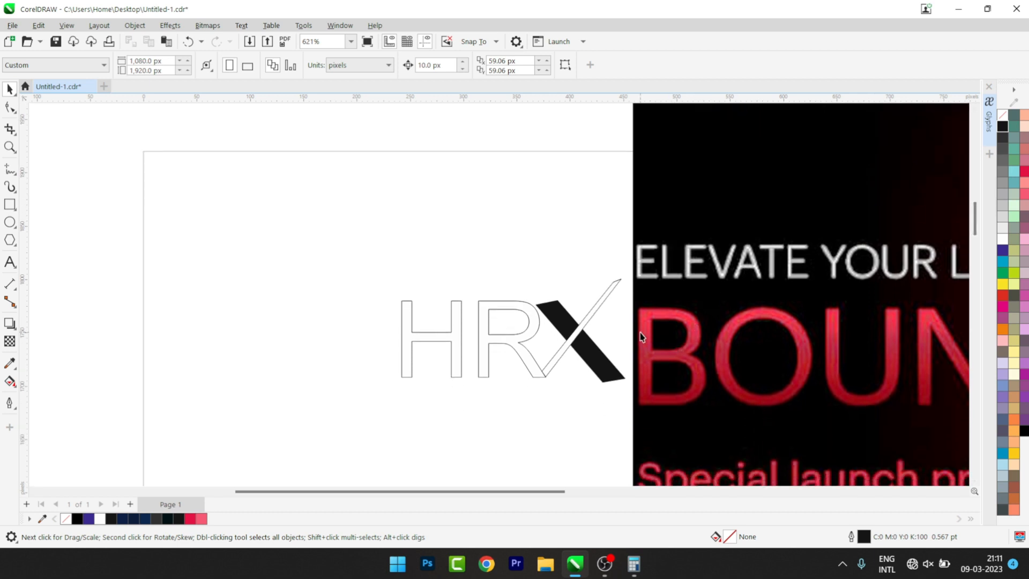
{"action": "left_click", "coordinate": [570, 339]}
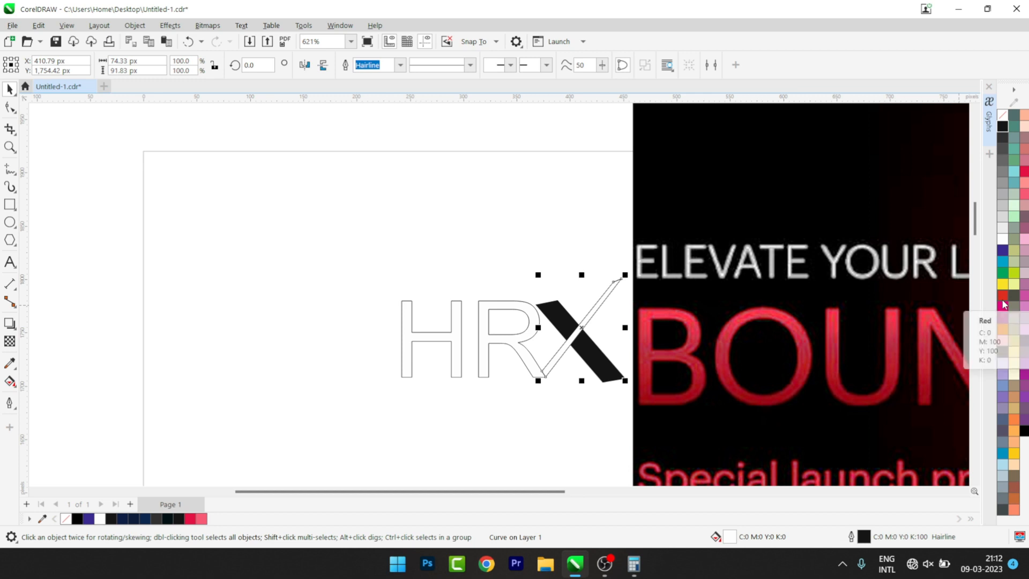
{"action": "left_click", "coordinate": [1002, 296]}
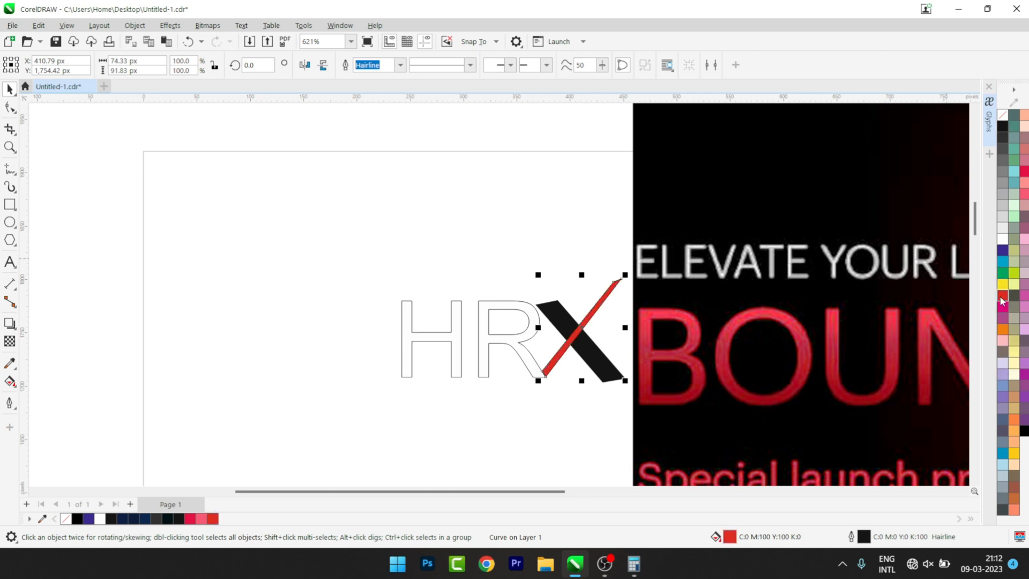
{"action": "right_click", "coordinate": [1002, 297]}
Scale the red bar to 78.2% and place it along the upper-left edge of the white bar
{"action": "left_click_drag", "start_coordinate": [538, 381], "coordinate": [555, 359]}
{"action": "left_click_drag", "start_coordinate": [581, 332], "coordinate": [567, 343]}
{"action": "key", "text": "Up"}
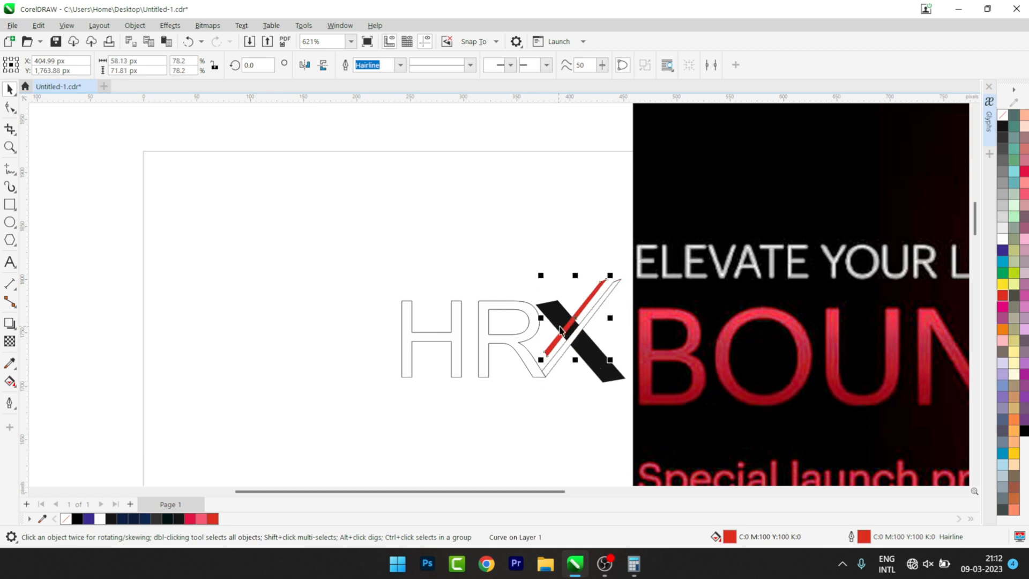
Lengthen the red bar by pulling its lower end nodes outward, and taper its upper end to a point along the white bar
{"action": "scroll", "coordinate": [565, 328], "scroll_direction": "up", "scroll_amount": 2}
{"action": "left_click_drag", "start_coordinate": [605, 282], "coordinate": [610, 288]}
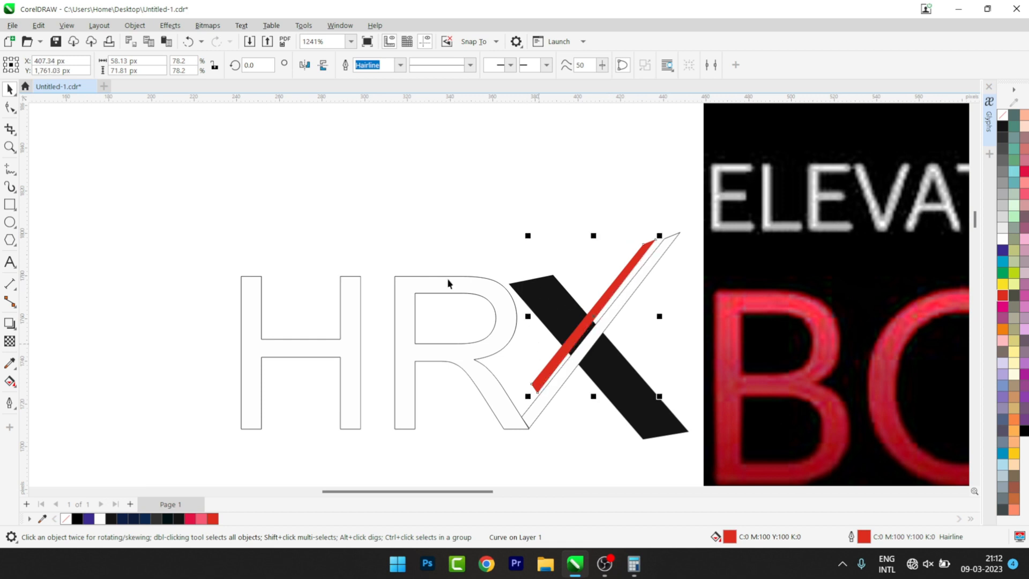
{"action": "left_click", "coordinate": [10, 107]}
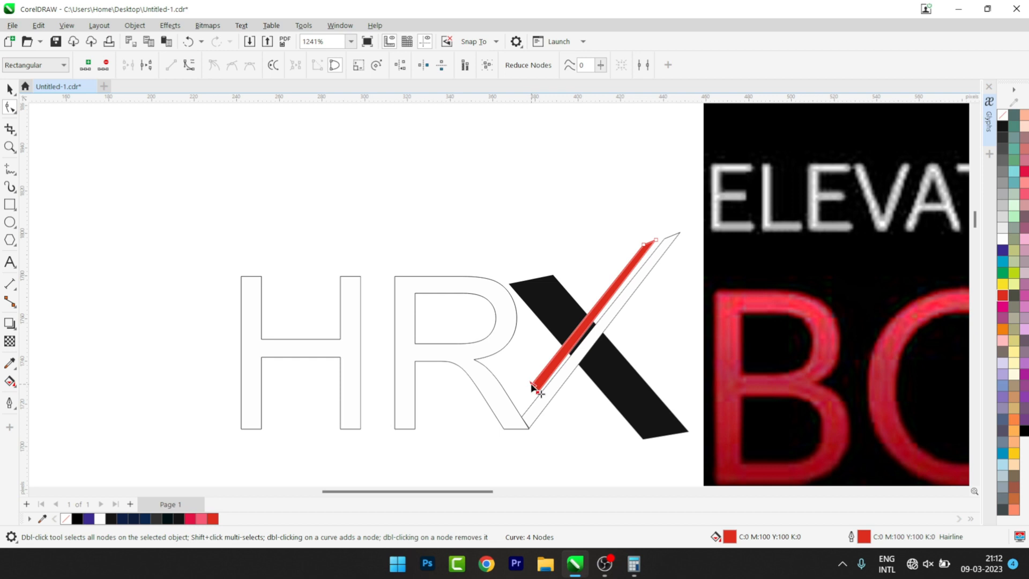
{"action": "left_click_drag", "start_coordinate": [532, 386], "coordinate": [519, 400]}
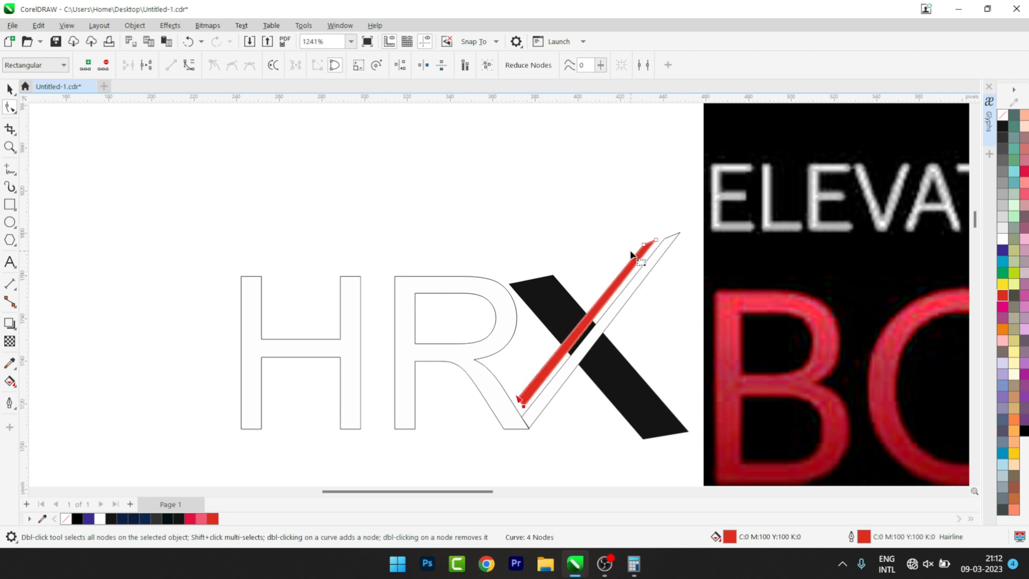
{"action": "mouse_move", "coordinate": [636, 240]}
{"action": "left_mouse_down"}
{"action": "mouse_move", "coordinate": [666, 239]}
{"action": "mouse_move", "coordinate": [650, 246]}
{"action": "mouse_move", "coordinate": [661, 242]}
{"action": "mouse_move", "coordinate": [666, 252]}
{"action": "mouse_move", "coordinate": [660, 243]}
{"action": "left_mouse_up"}
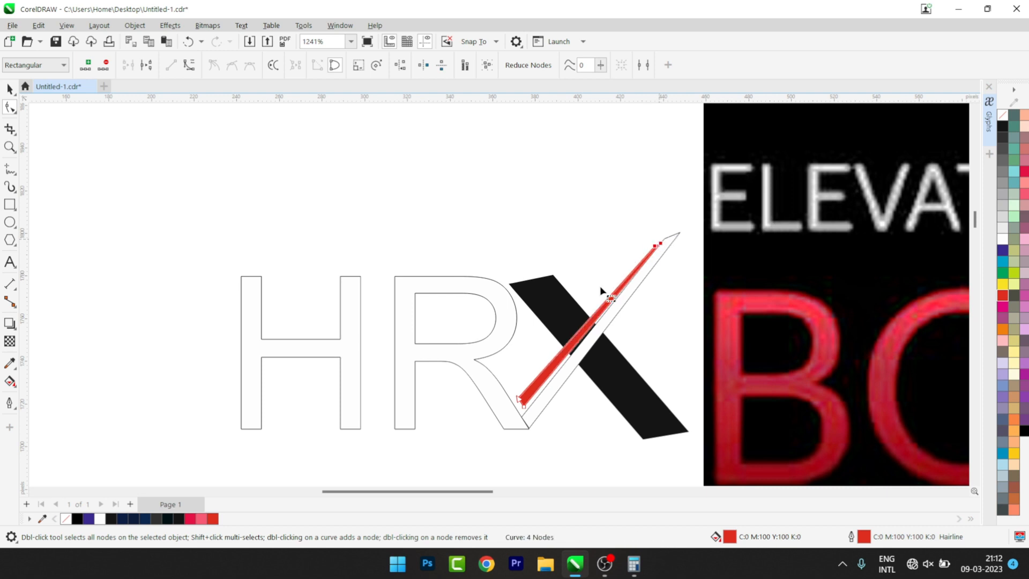
{"action": "left_click", "coordinate": [10, 90]}
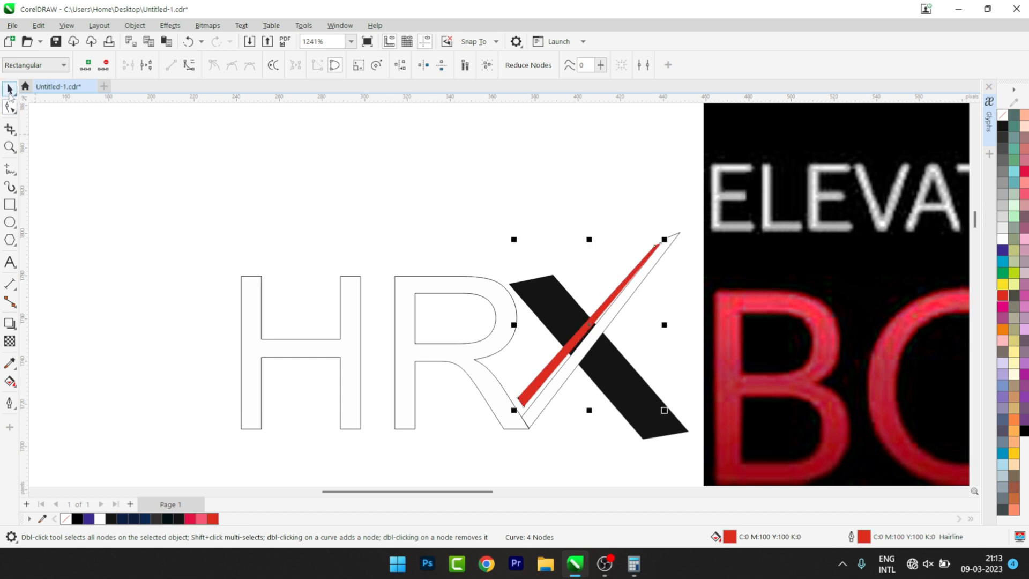
Create a horizontally mirrored copy of the tapered red bar in place
{"action": "left_click", "coordinate": [531, 392]}
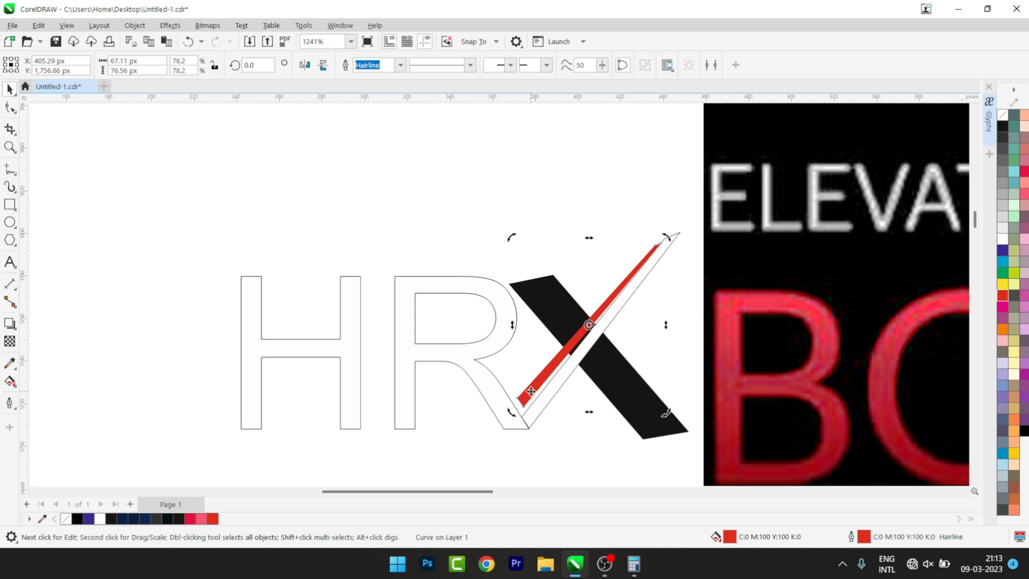
{"action": "left_click", "coordinate": [531, 391]}
{"action": "left_click", "coordinate": [530, 391]}
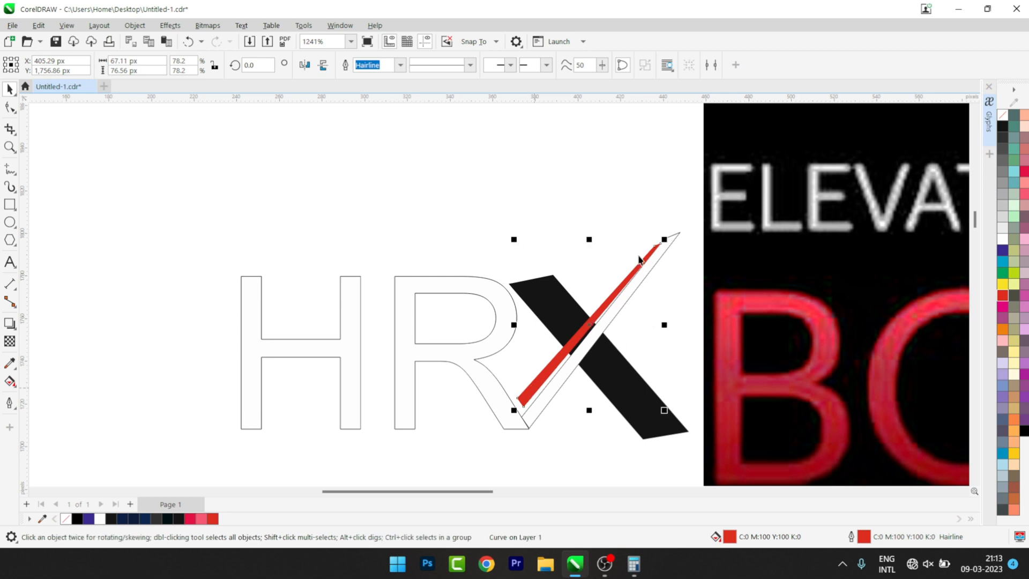
{"action": "left_click_drag", "start_coordinate": [666, 237], "coordinate": [666, 237]}
{"action": "left_click", "coordinate": [304, 65]}
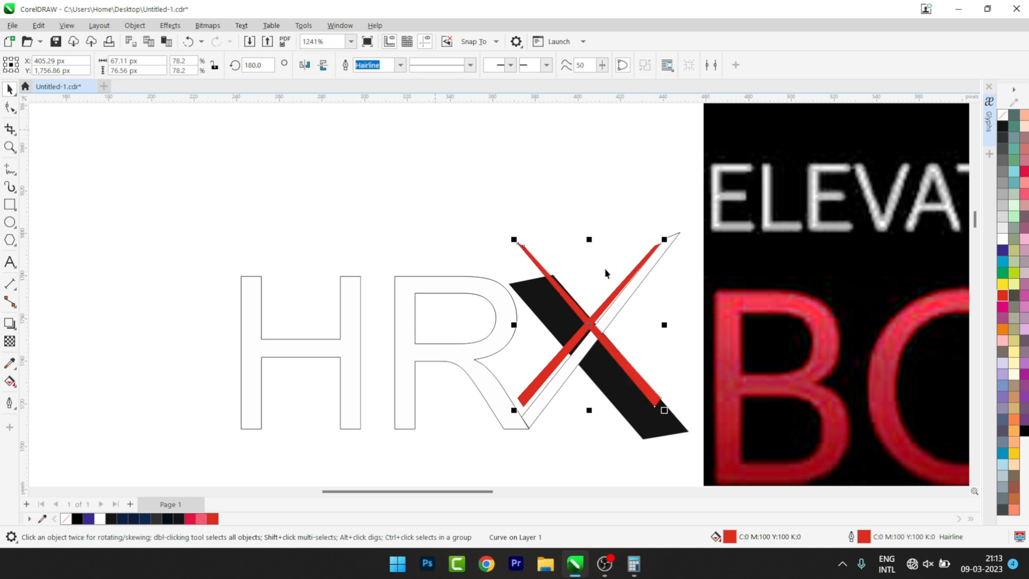
Shrink the mirrored red copy to 13.1% and place it at the lower end of the red stroke to form a check mark
{"action": "left_click_drag", "start_coordinate": [514, 240], "coordinate": [506, 377]}
{"action": "left_click_drag", "start_coordinate": [539, 412], "coordinate": [494, 368]}
{"action": "key", "text": "Up"}
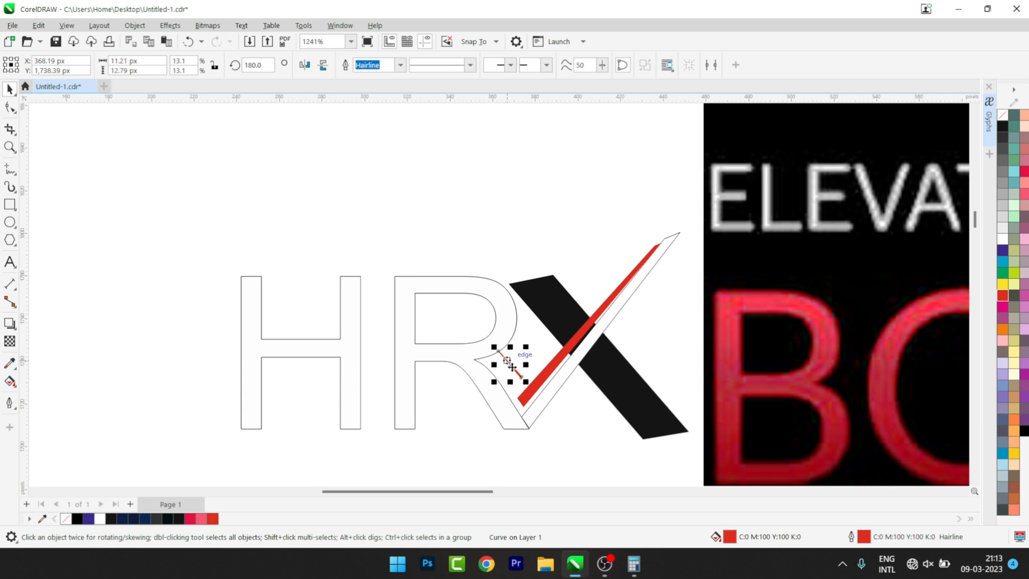
{"action": "left_click_drag", "start_coordinate": [512, 376], "coordinate": [513, 395]}
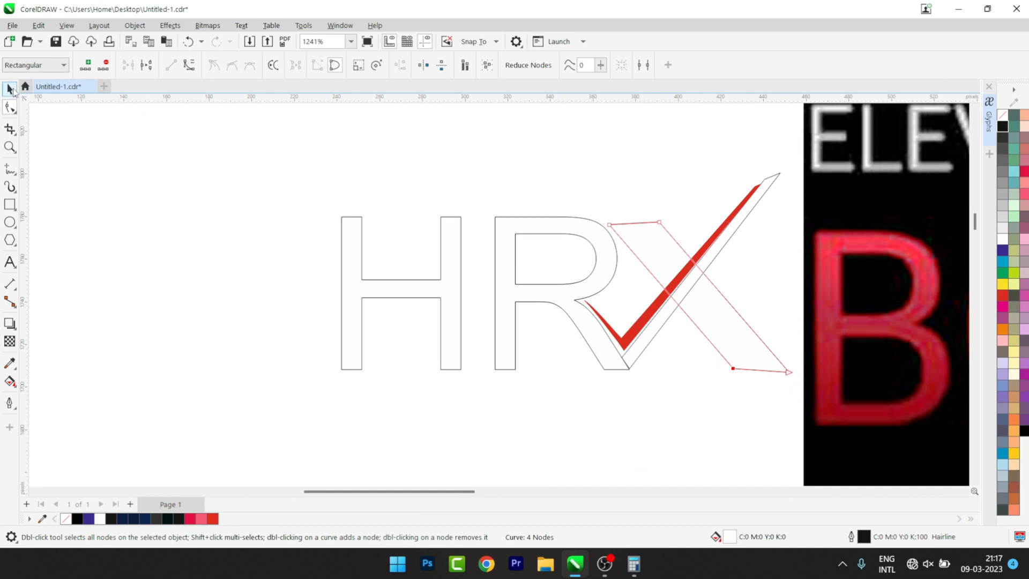
Weld the HR lettering and the white X shape of the logo into one object
{"action": "left_click", "coordinate": [10, 89]}
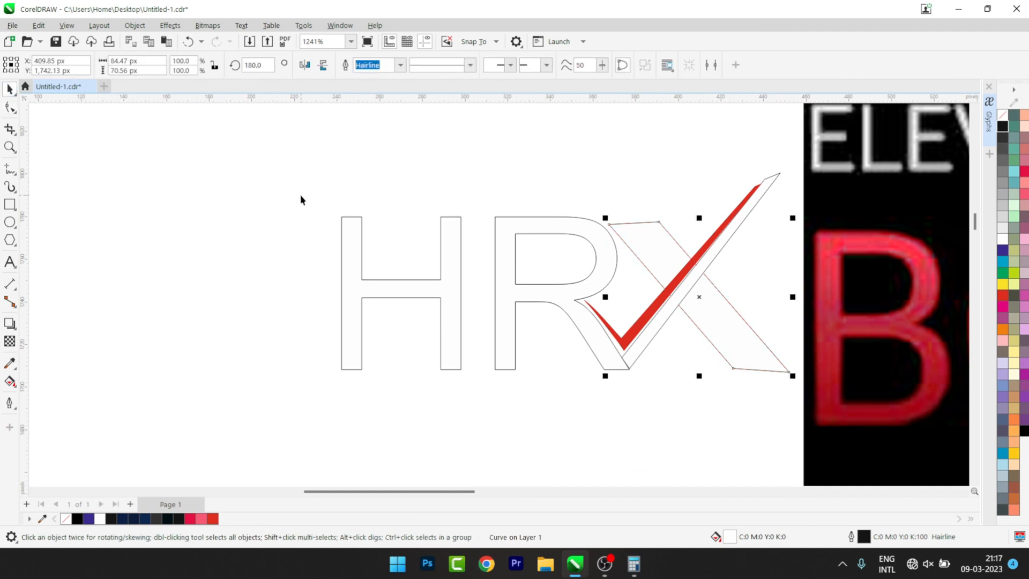
{"action": "scroll", "coordinate": [300, 200], "scroll_direction": "down", "scroll_amount": 4}
{"action": "left_click", "coordinate": [383, 239]}
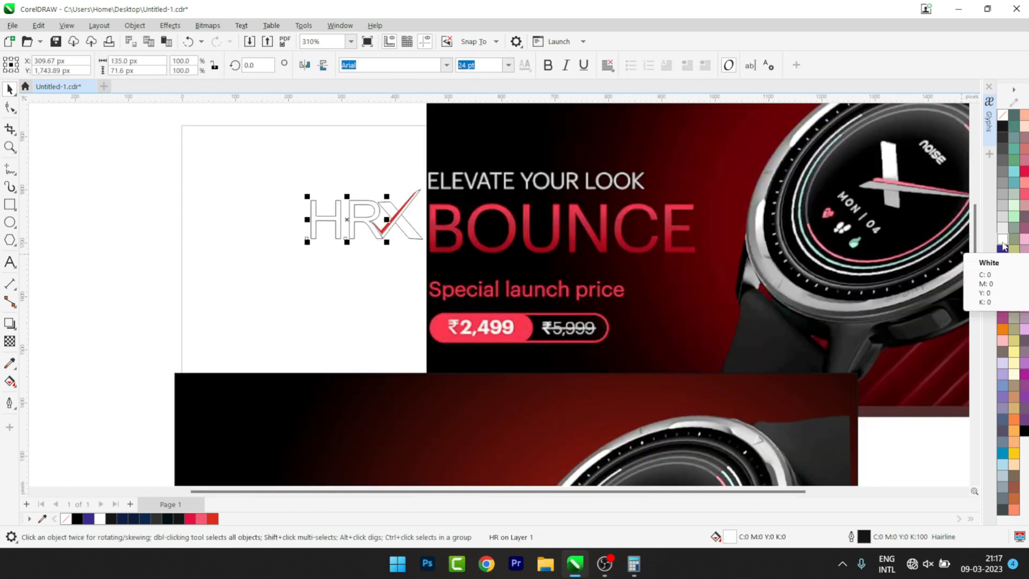
{"action": "left_click", "coordinate": [338, 274]}
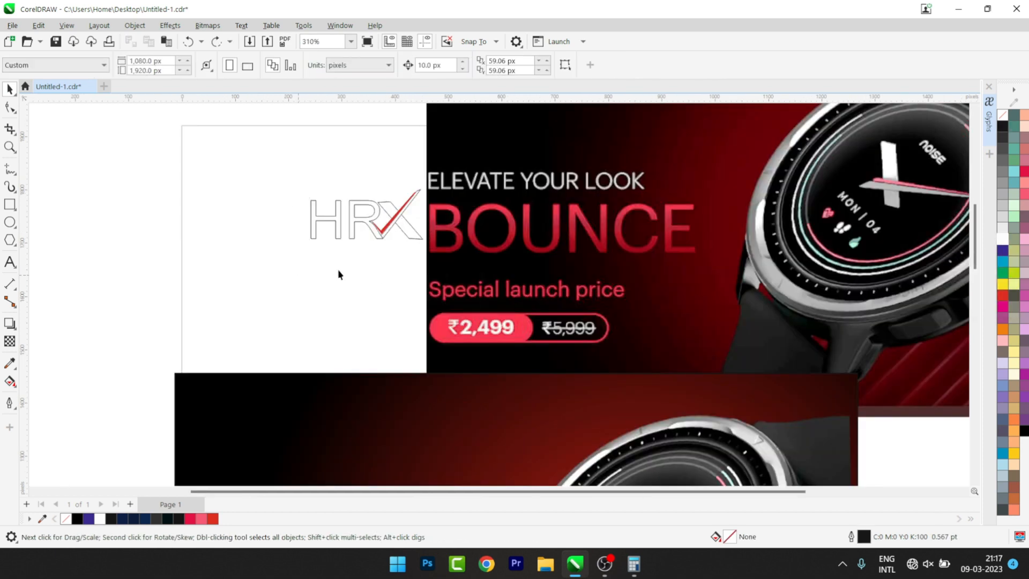
{"action": "left_click", "coordinate": [377, 235]}
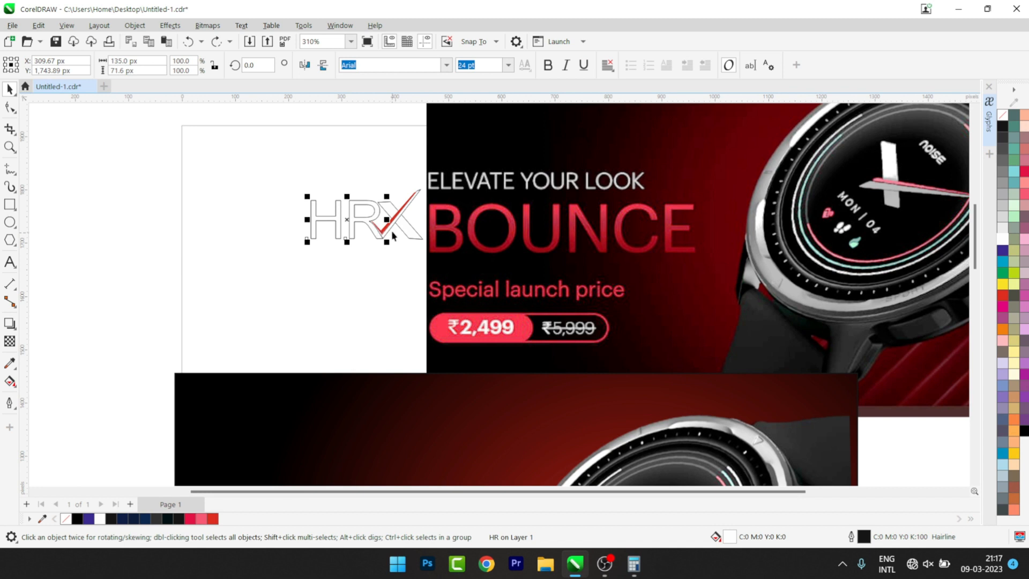
{"action": "left_click", "coordinate": [391, 231], "text": "shift"}
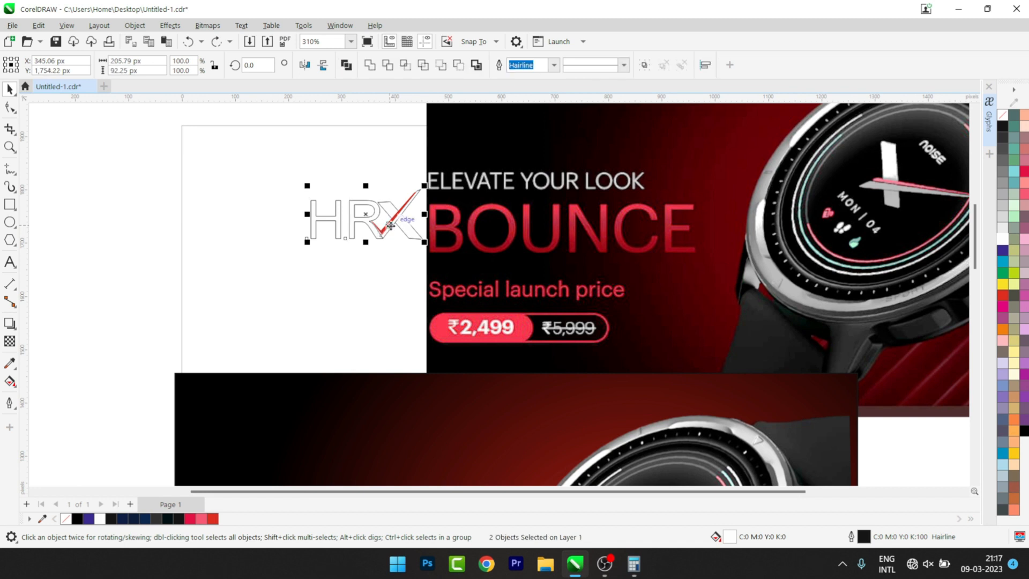
{"action": "left_click", "coordinate": [370, 66]}
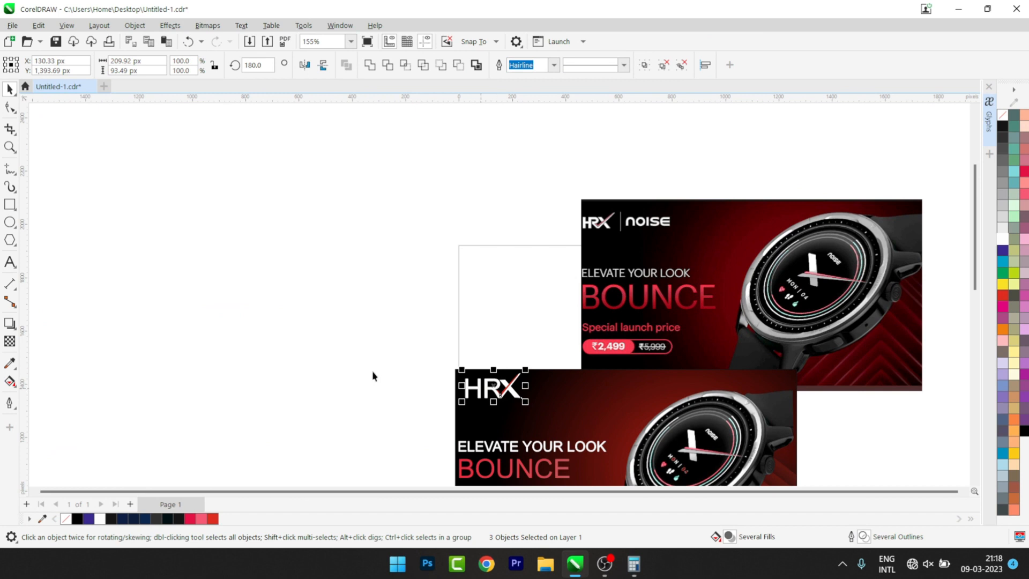
Add the text "neos" in 24 pt Arial beyond the divider line beside the HRX logo on the banner
{"action": "left_click", "coordinate": [332, 371]}
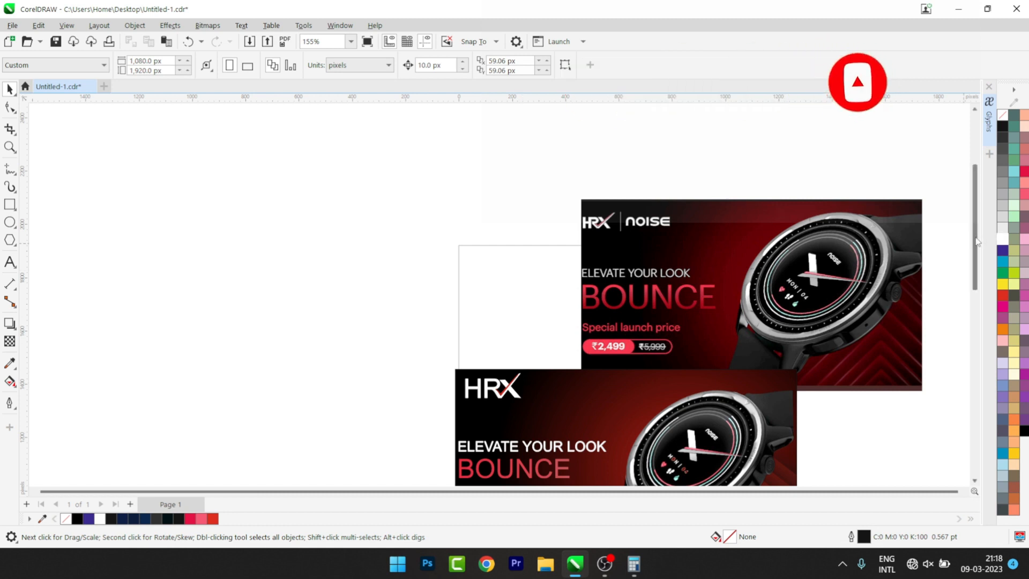
{"action": "scroll", "coordinate": [977, 255], "scroll_direction": "down", "scroll_amount": 2}
{"action": "left_click_drag", "start_coordinate": [977, 255], "coordinate": [974, 266]}
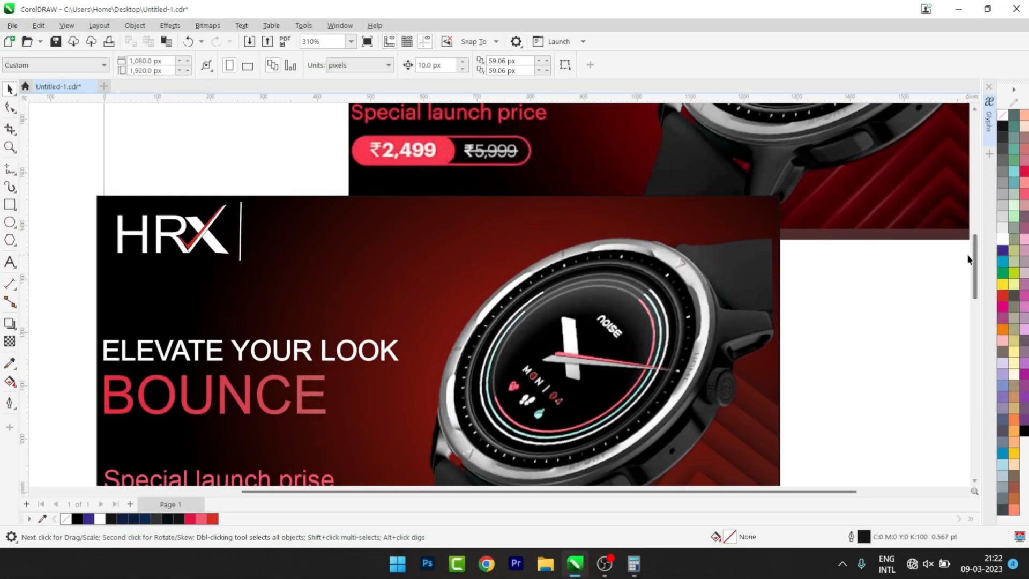
{"action": "mouse_move", "coordinate": [976, 254]}
{"action": "left_mouse_down"}
{"action": "mouse_move", "coordinate": [978, 240]}
{"action": "mouse_move", "coordinate": [978, 254]}
{"action": "left_mouse_up"}
{"action": "key", "text": "F8"}
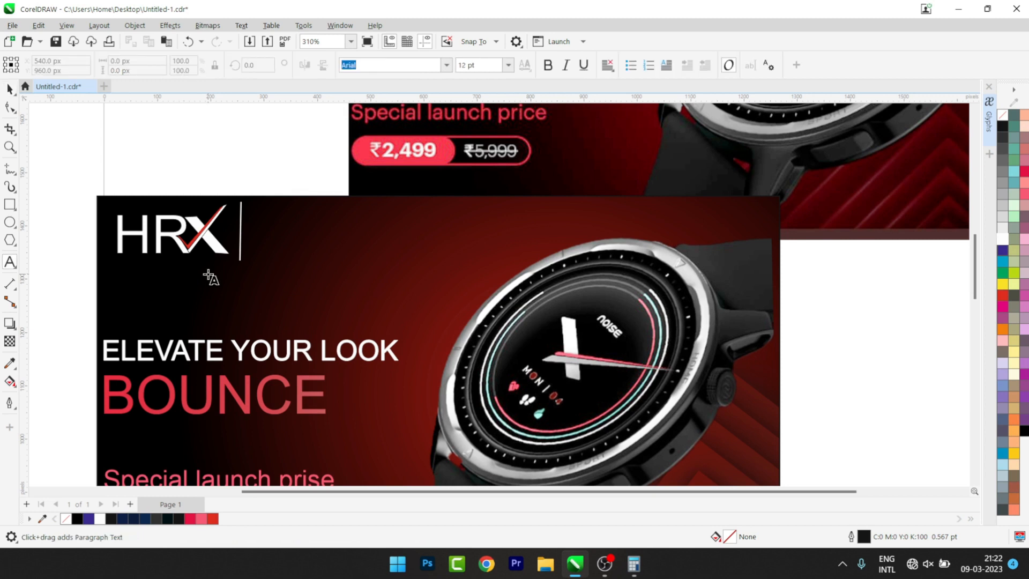
{"action": "left_click", "coordinate": [262, 231]}
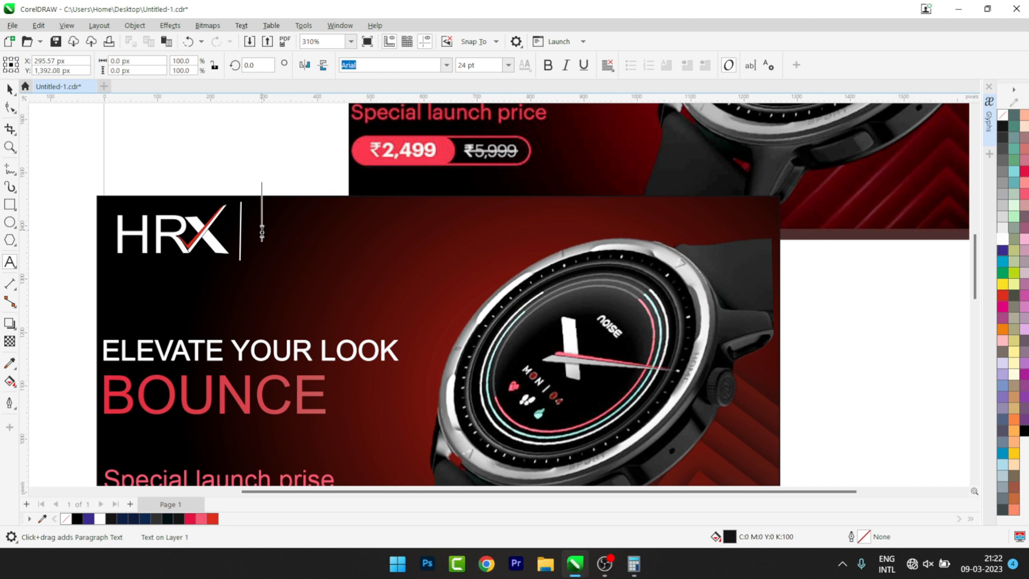
{"action": "left_click", "coordinate": [262, 231]}
{"action": "type", "text": "n"}
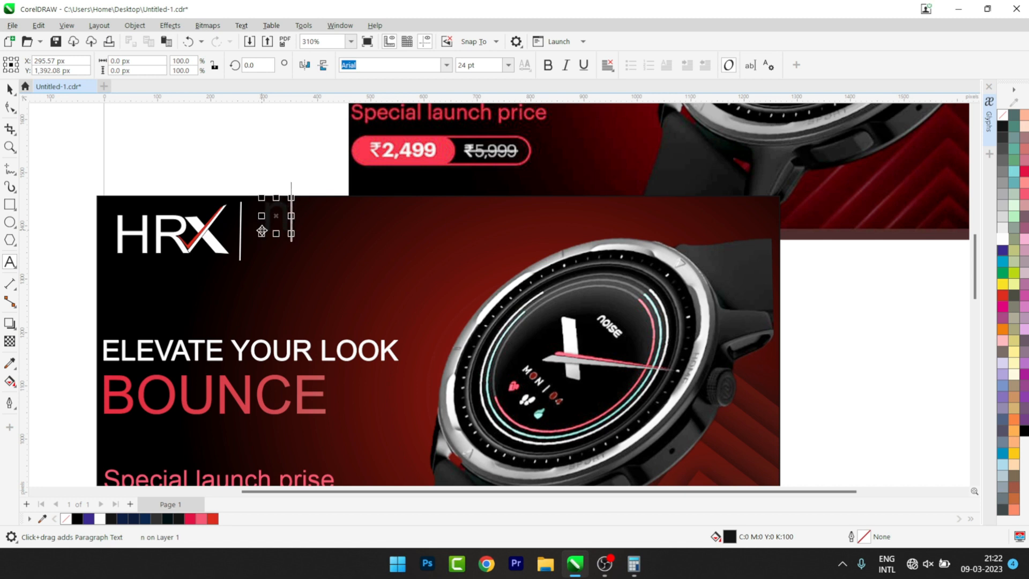
{"action": "type", "text": "e"}
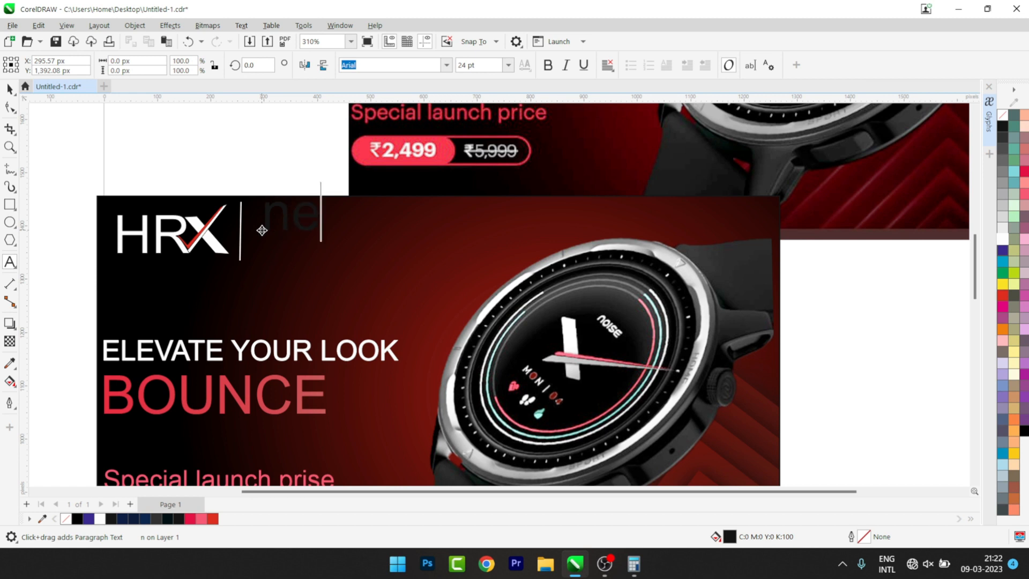
{"action": "type", "text": "os"}
Make the "neos" text white and bold, and move it close beside the divider line, level with the HRX logo
{"action": "key", "text": "ctrl+a"}
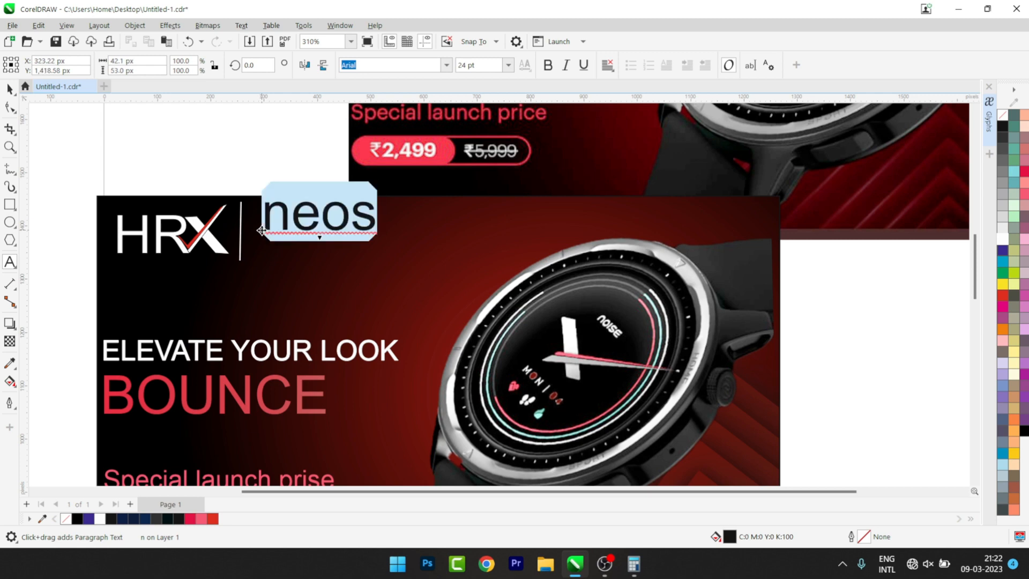
{"action": "left_click", "coordinate": [1002, 238]}
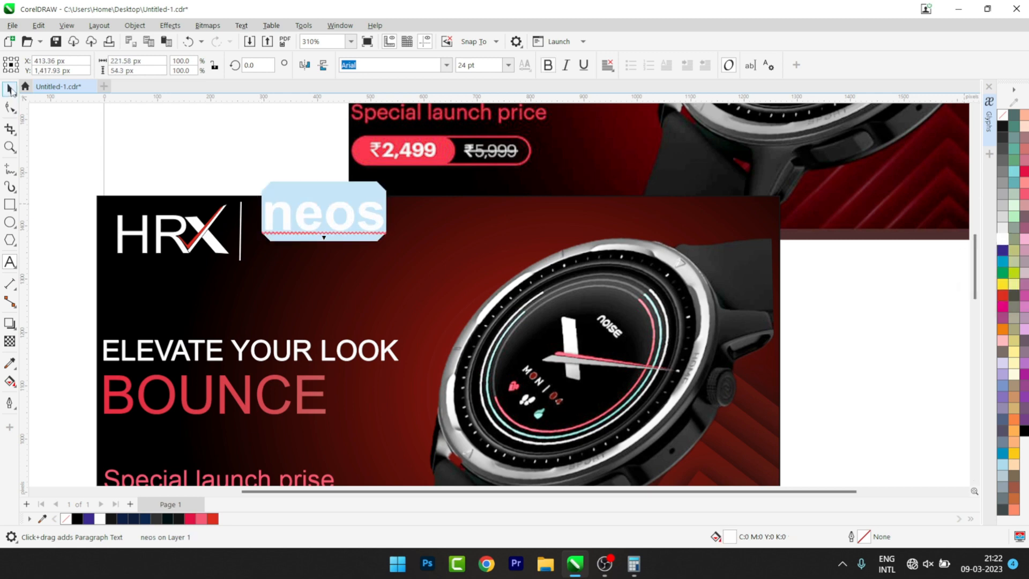
{"action": "left_click", "coordinate": [10, 89]}
{"action": "left_click_drag", "start_coordinate": [326, 220], "coordinate": [311, 242]}
Move the watch image off the banner into the empty area to its right
{"action": "scroll", "coordinate": [311, 242], "scroll_direction": "down", "scroll_amount": 2}
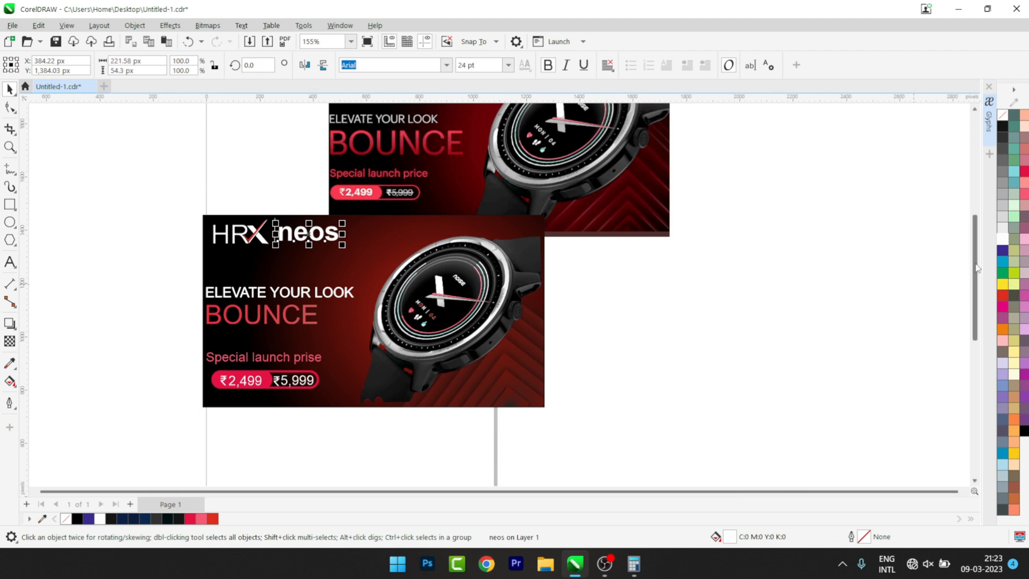
{"action": "left_click_drag", "start_coordinate": [977, 269], "coordinate": [966, 246]}
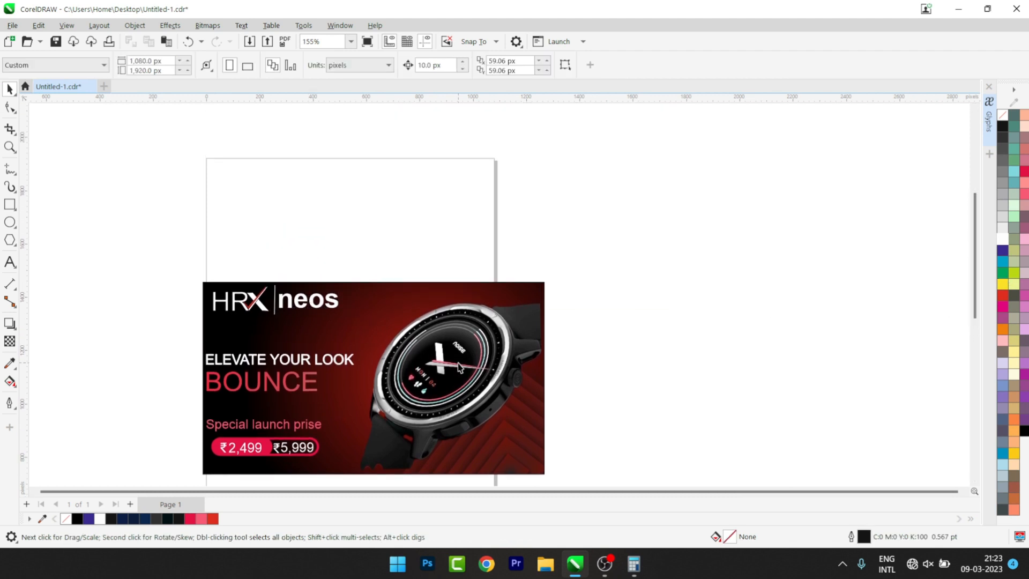
{"action": "left_click", "coordinate": [458, 362]}
{"action": "left_click_drag", "start_coordinate": [459, 363], "coordinate": [911, 351]}
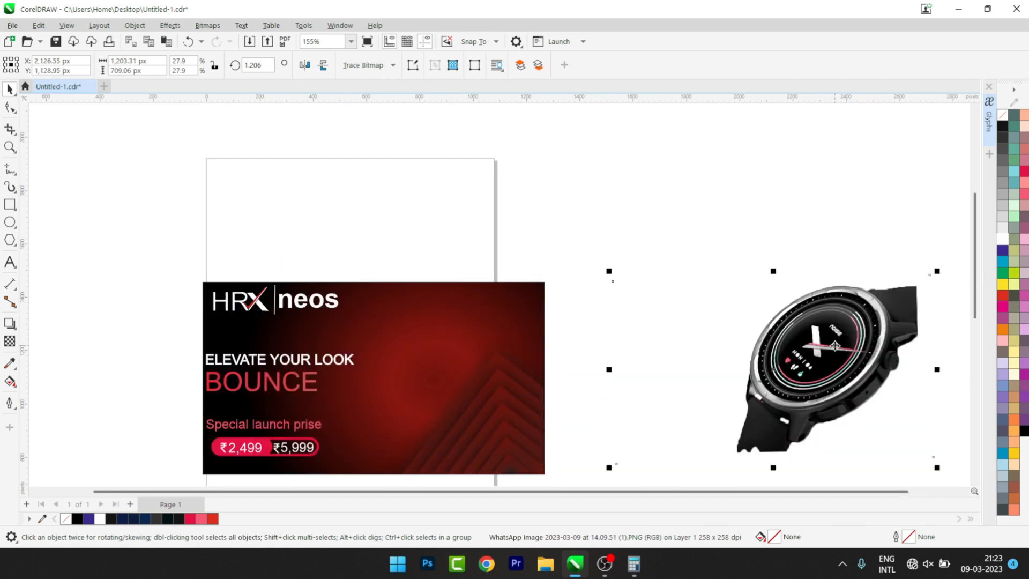
Scale the watch image to 30.2% and PowerClip it inside the banner's background rectangle
{"action": "left_click_drag", "start_coordinate": [976, 266], "coordinate": [969, 295]}
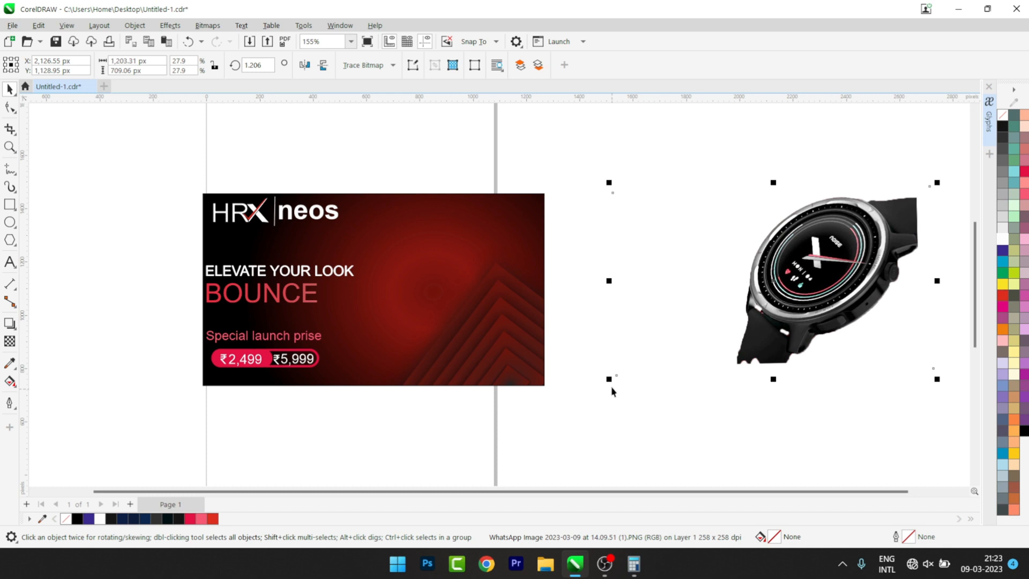
{"action": "left_click", "coordinate": [604, 382]}
{"action": "left_click_drag", "start_coordinate": [604, 382], "coordinate": [596, 387]}
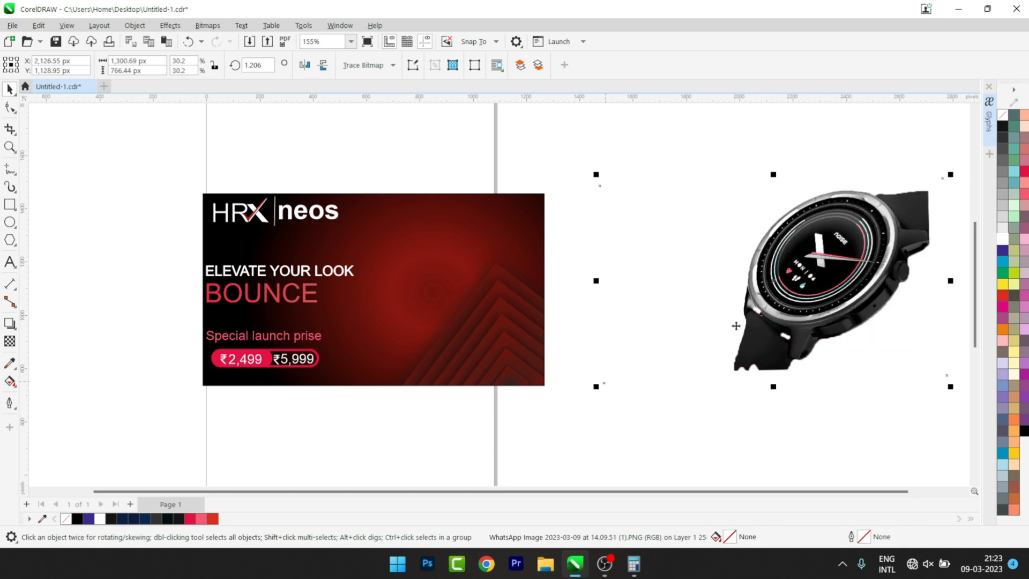
{"action": "left_click_drag", "start_coordinate": [784, 311], "coordinate": [488, 322]}
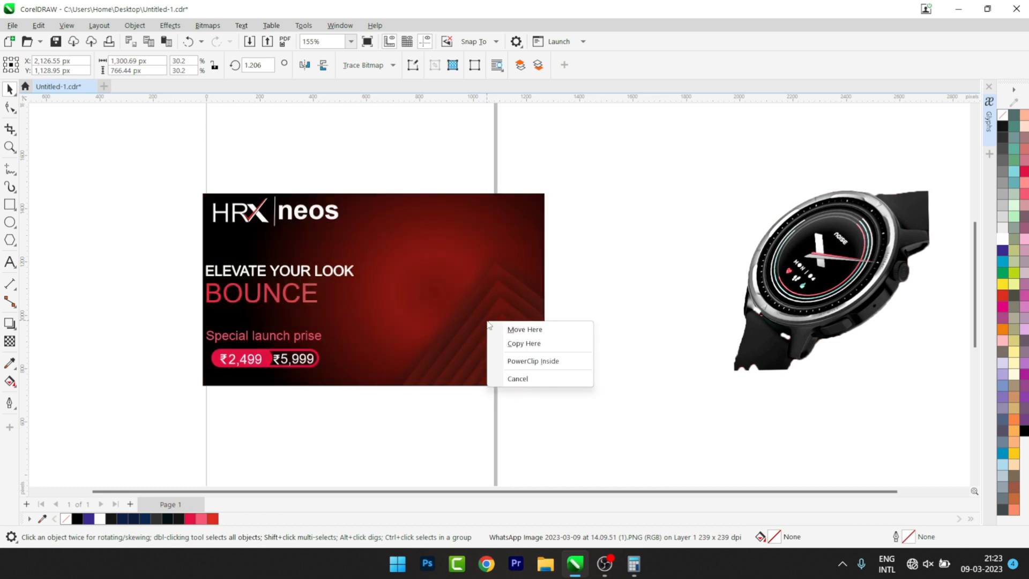
{"action": "left_click", "coordinate": [518, 361]}
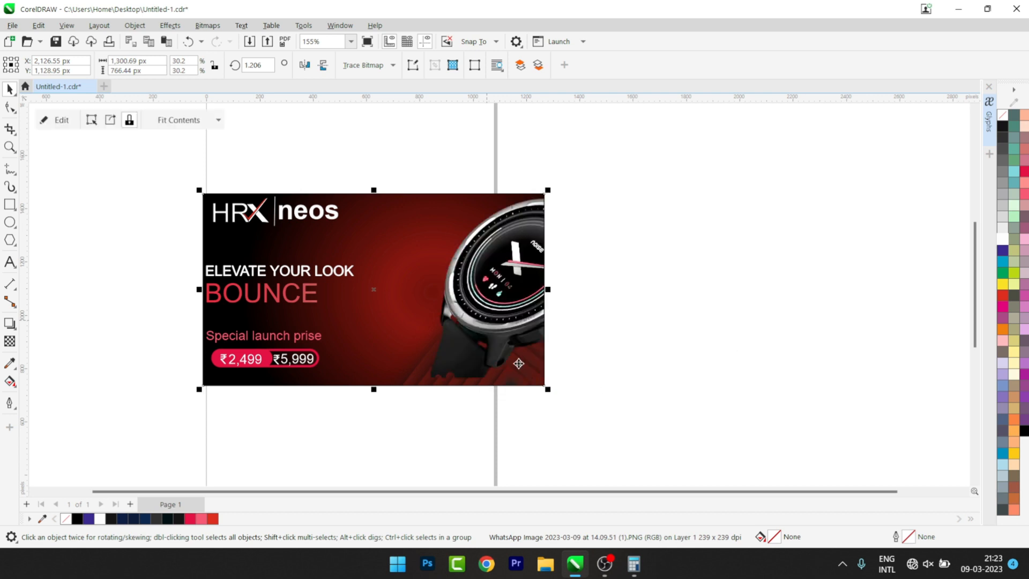
{"action": "left_click", "coordinate": [180, 120]}
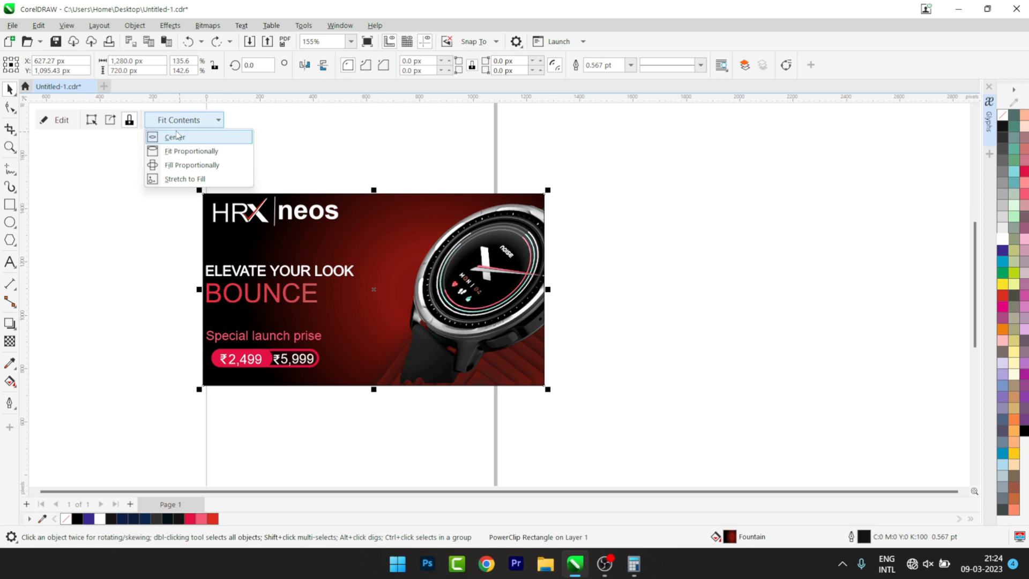
{"action": "left_click", "coordinate": [176, 136]}
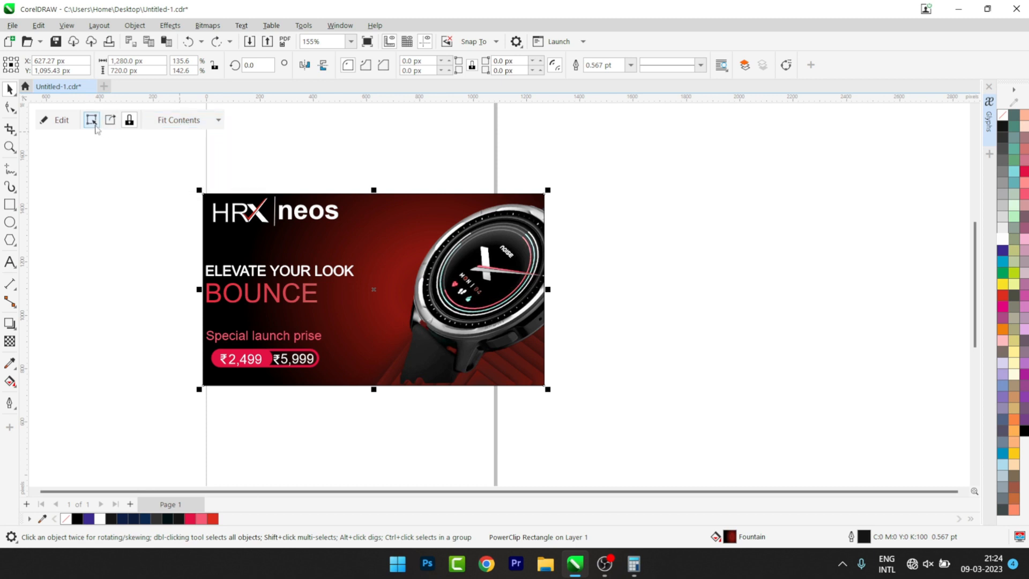
{"action": "left_click", "coordinate": [53, 122]}
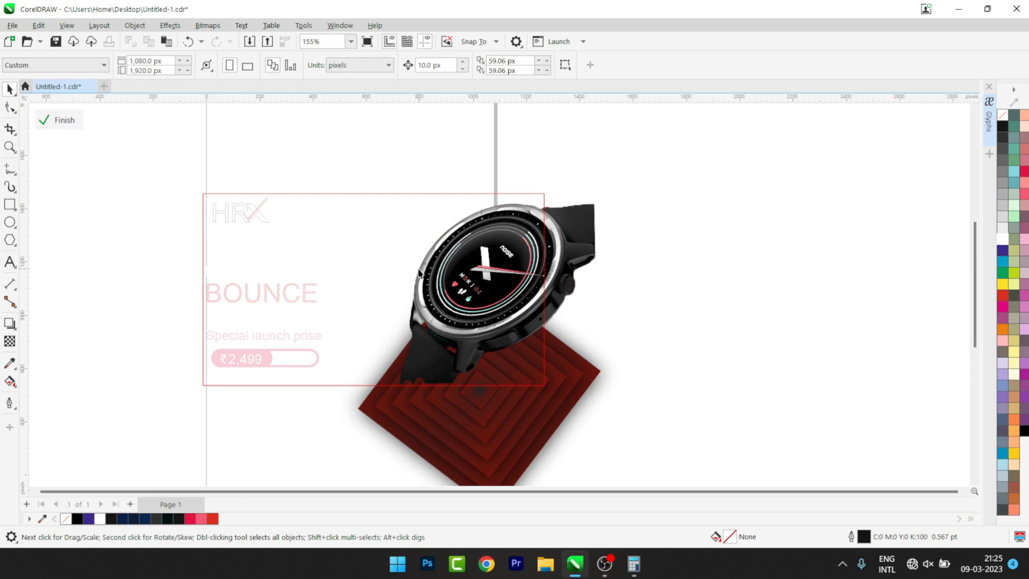
{"action": "left_click", "coordinate": [487, 292]}
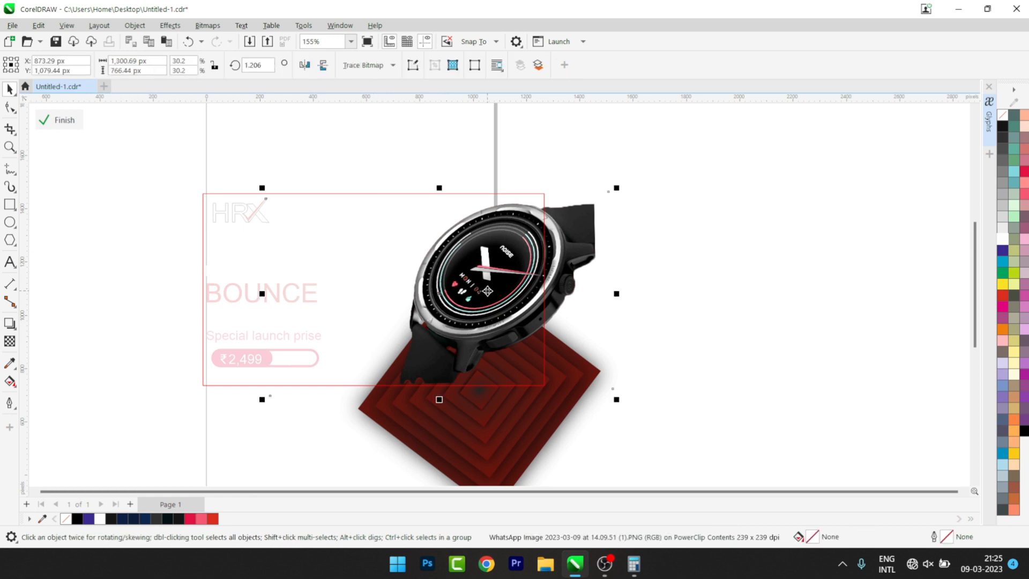
{"action": "left_click", "coordinate": [60, 120]}
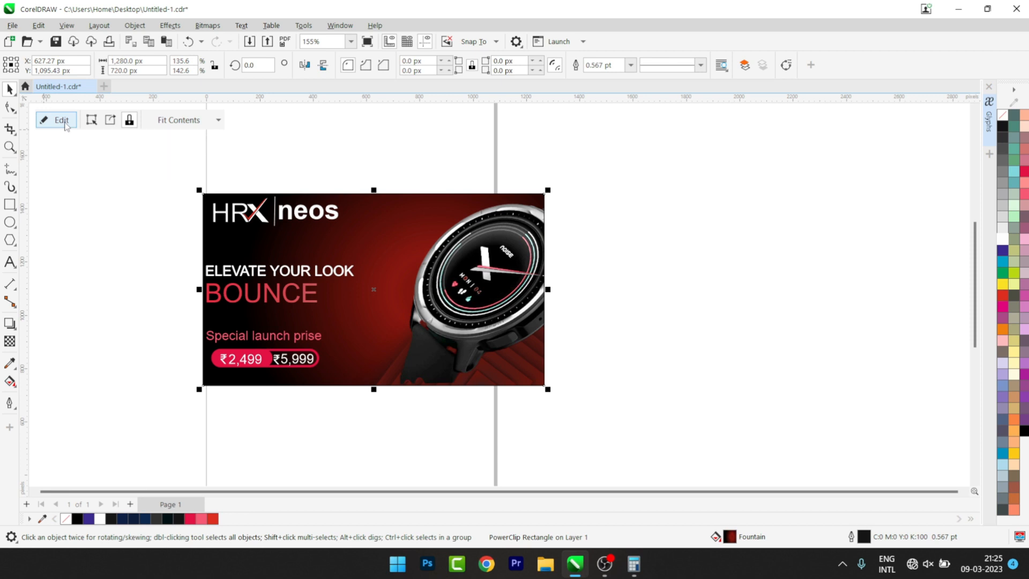
Move the watch image inside the background's PowerClip to about X 684 px, Y 1,061 px, nearer the banner's centre
{"action": "left_click", "coordinate": [64, 122]}
{"action": "left_click", "coordinate": [478, 270]}
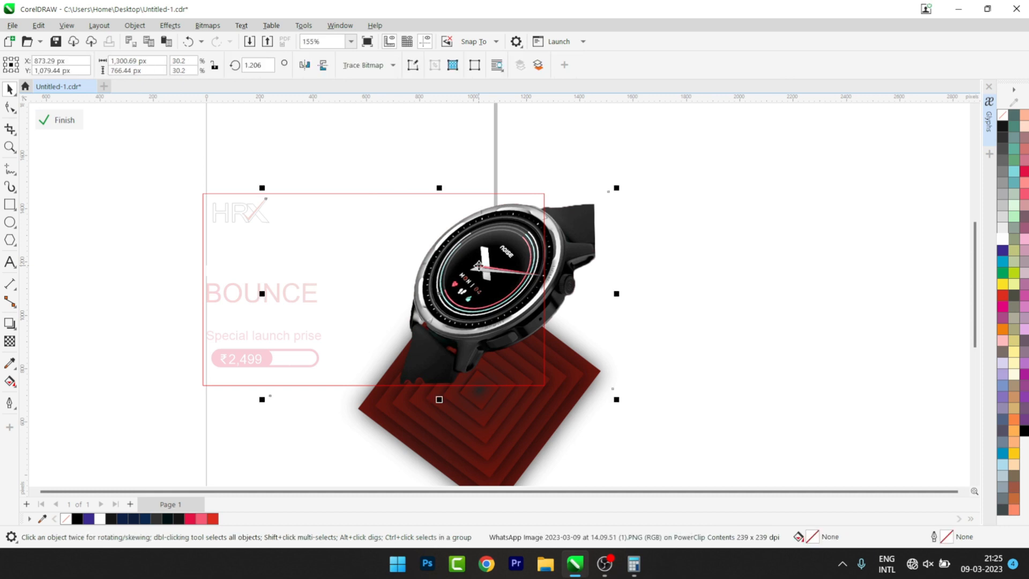
{"action": "left_click_drag", "start_coordinate": [494, 271], "coordinate": [480, 276]}
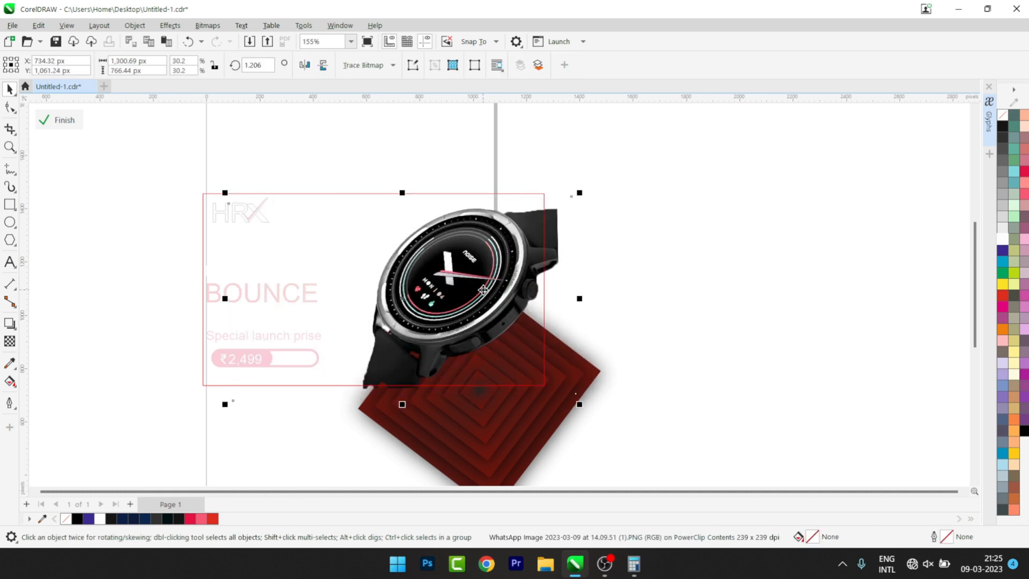
{"action": "key", "text": "Left"}
{"action": "key", "text": "Left"}
{"action": "key", "text": "Left"}
{"action": "key", "text": "Left"}
{"action": "key", "text": "Left"}
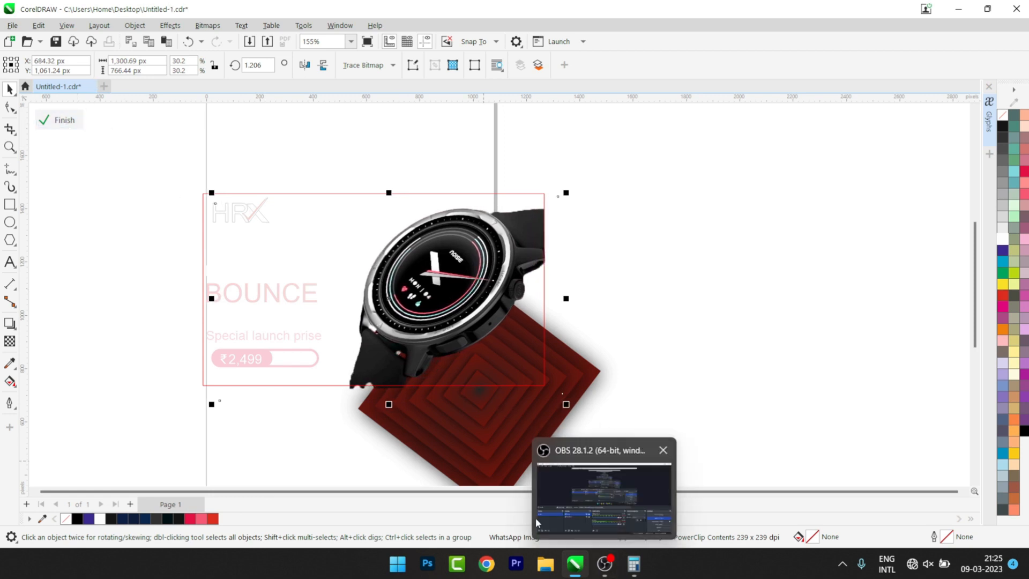
Try nudging the dark red square pattern group about 20 px upward inside the PowerClip, and undo the nudge
{"action": "left_click", "coordinate": [483, 454]}
{"action": "key", "text": "Up"}
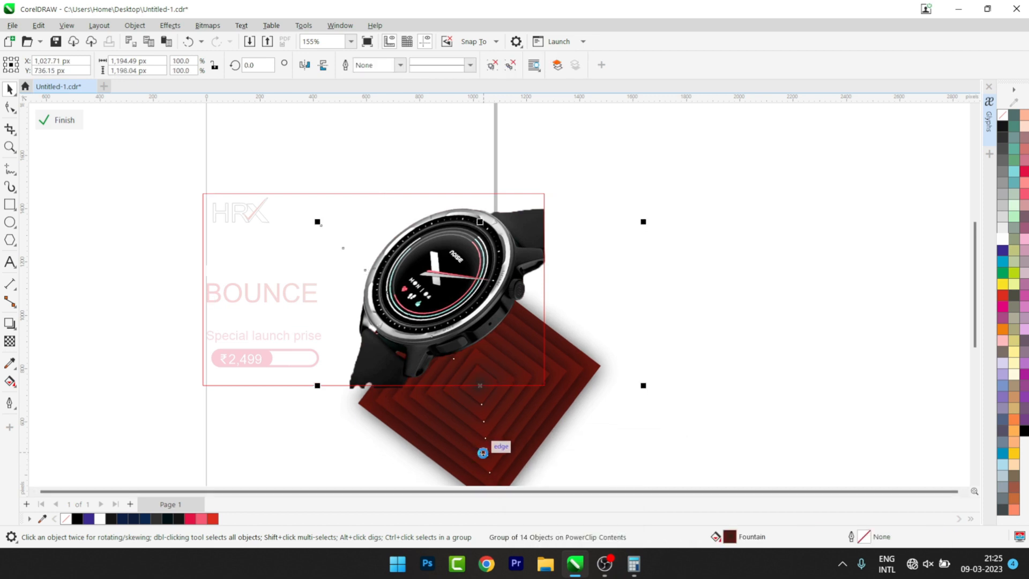
{"action": "key", "text": "ctrl+z"}
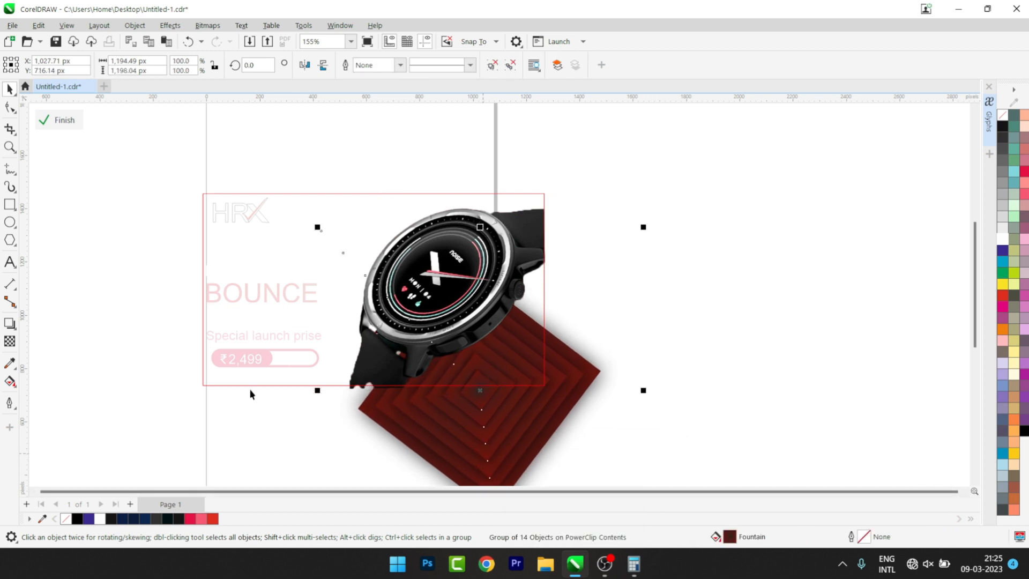
Finish editing the PowerClip contents of the banner's background rectangle
{"action": "left_click", "coordinate": [53, 121]}
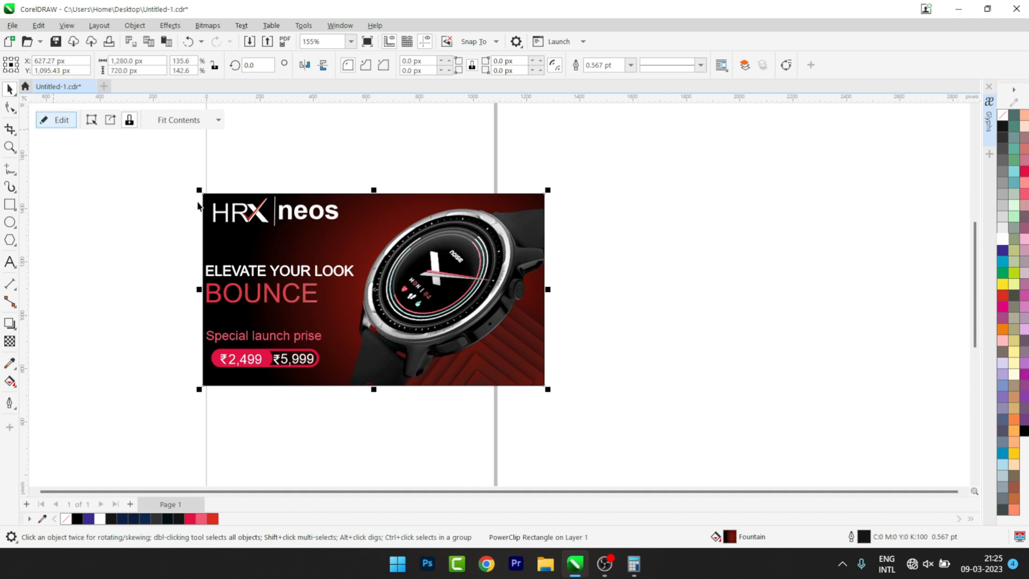